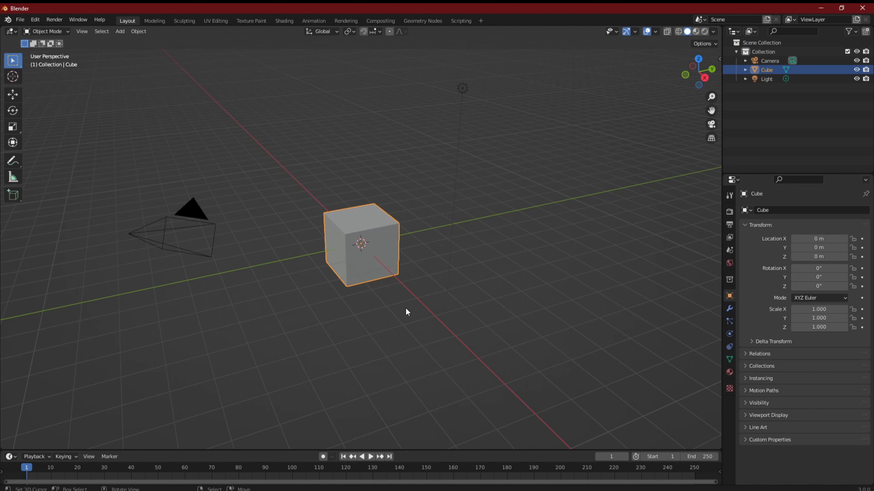
# Delete the default cube and add a UV sphere at the world origin in its place.
pyautogui.press('x')
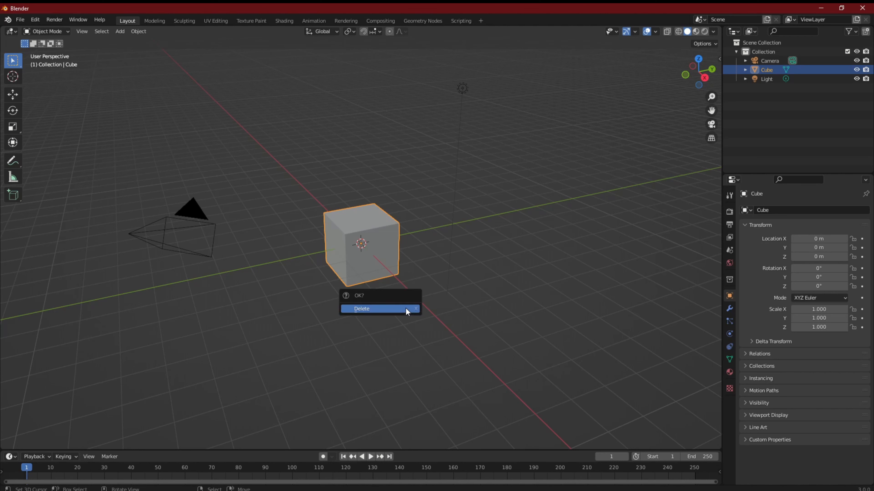
pyautogui.click(406, 308)
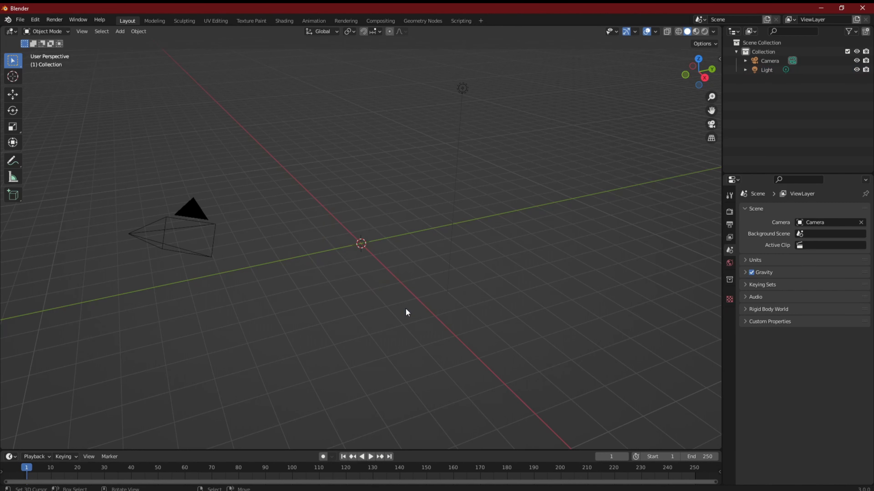
pyautogui.hotkey('shift', 'a')
pyautogui.moveTo(405, 308)
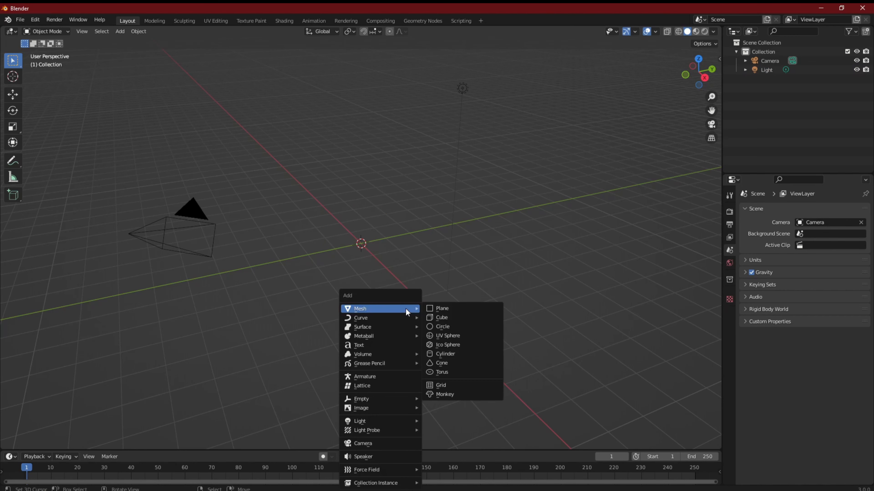
pyautogui.click(469, 337)
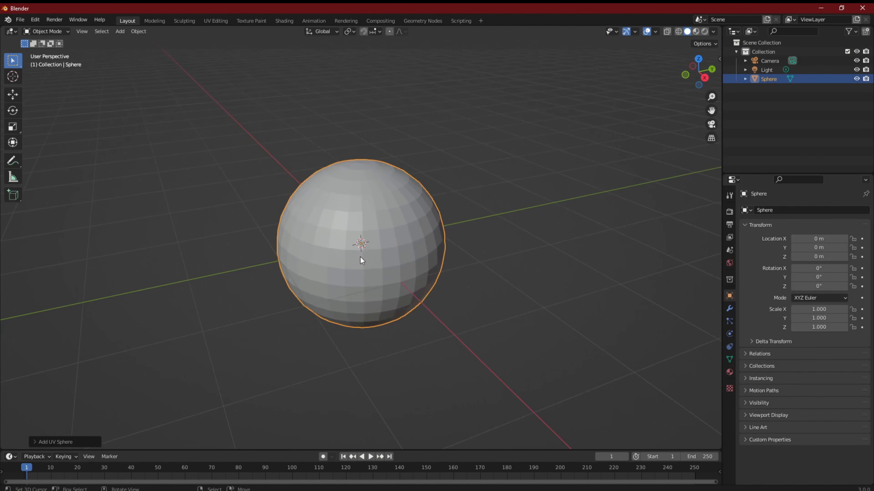
pyautogui.scroll(-2, 361, 260)
pyautogui.moveTo(367, 280); pyautogui.dragTo(344, 259, button='middle')
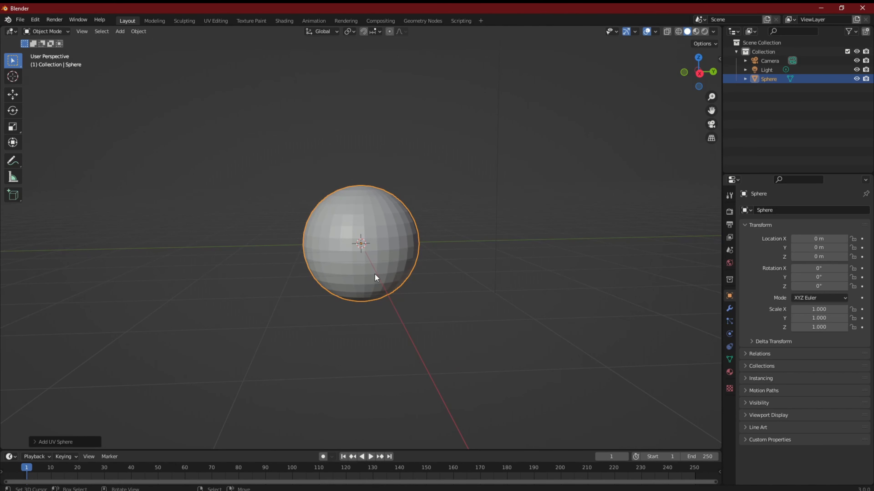
# In Edit Mode, move the whole sphere mesh 2 m up along the global Z axis in the right orthographic view.
pyautogui.press('Tab')
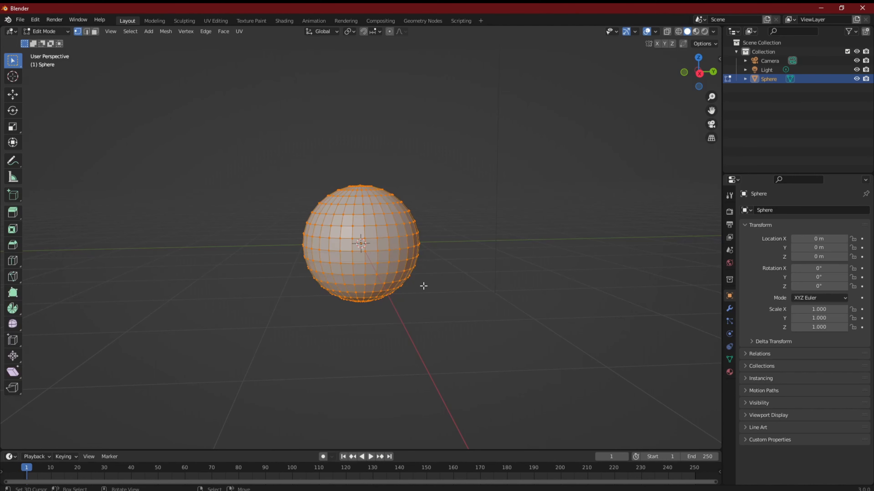
pyautogui.scroll(-3, 399, 277)
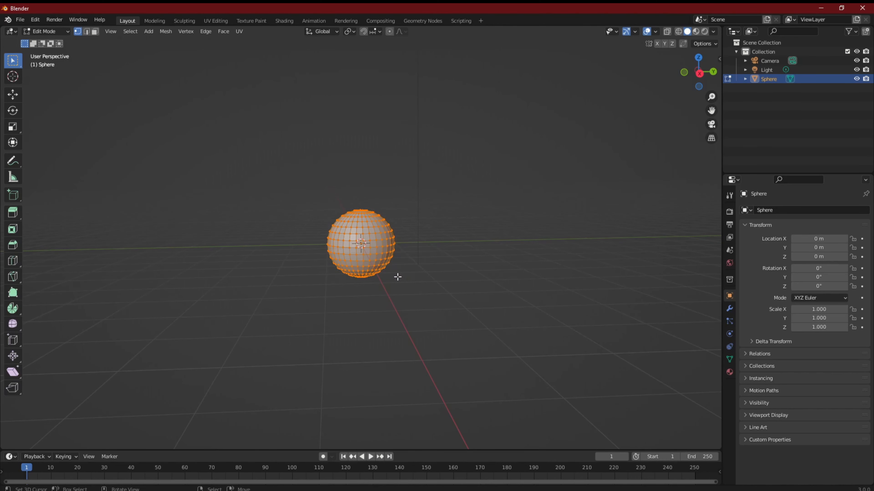
pyautogui.press('KP_7')
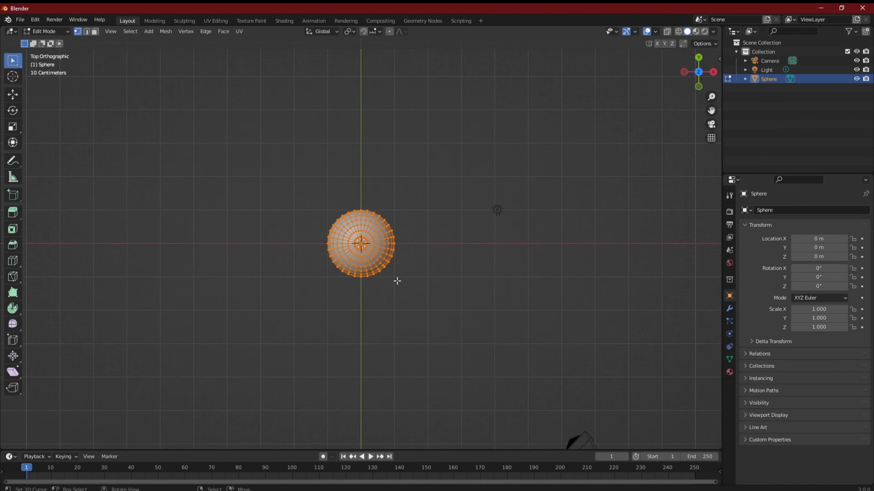
pyautogui.press('KP_3')
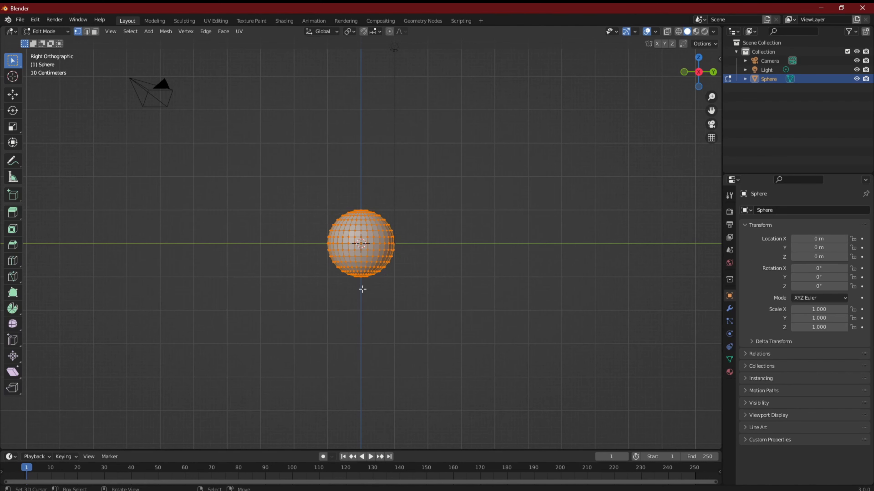
pyautogui.scroll(-2, 394, 287)
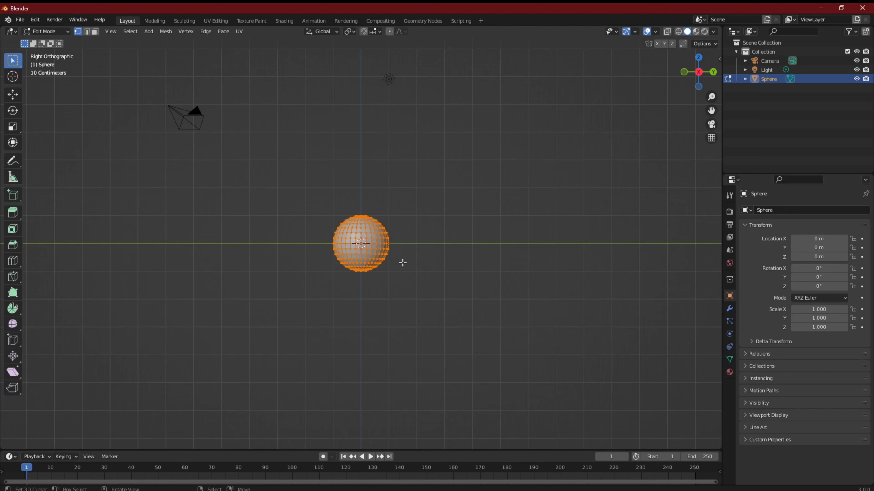
pyautogui.press('g')
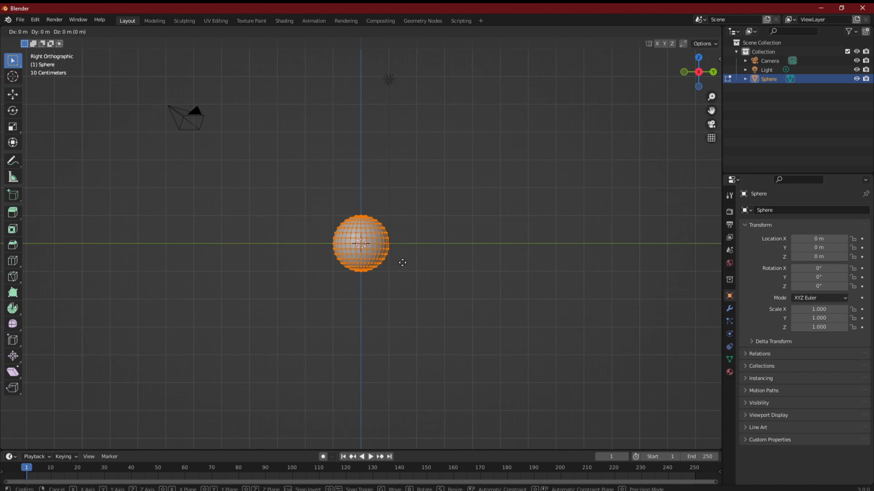
pyautogui.press('z')
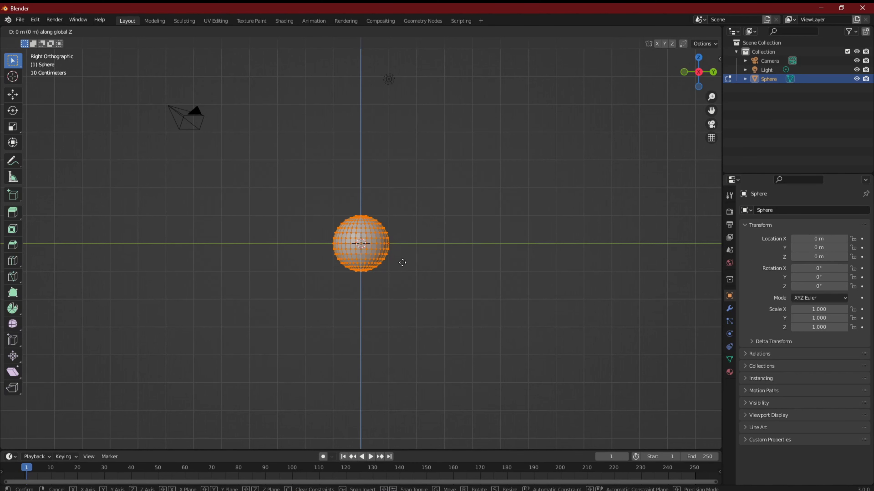
pyautogui.write('2')
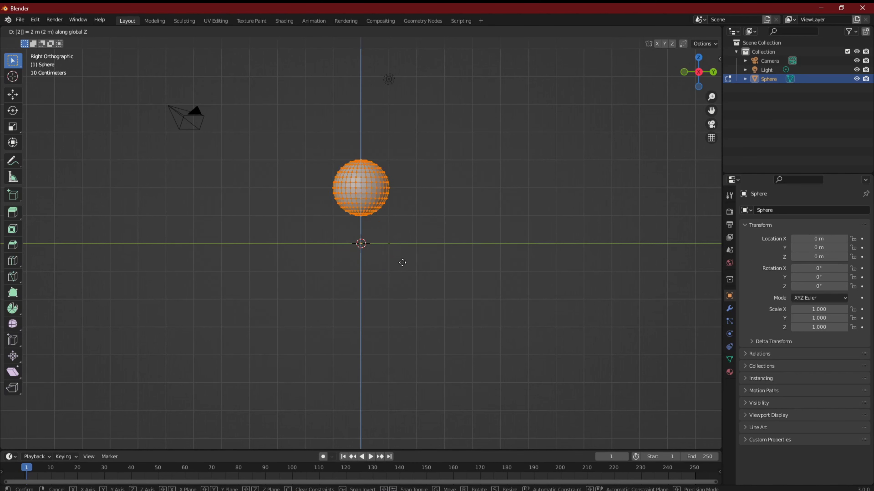
pyautogui.write('0')
pyautogui.press('BackSpace')
pyautogui.press('Return')
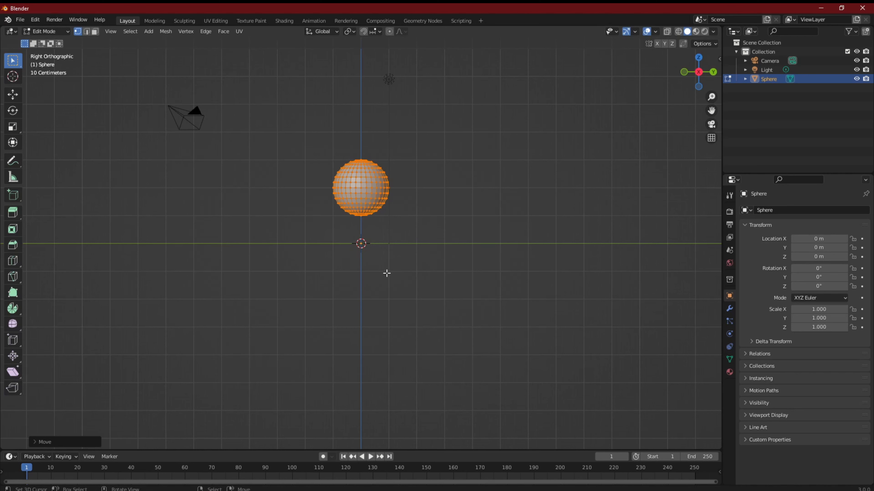
pyautogui.press('Tab')
pyautogui.press('Tab')
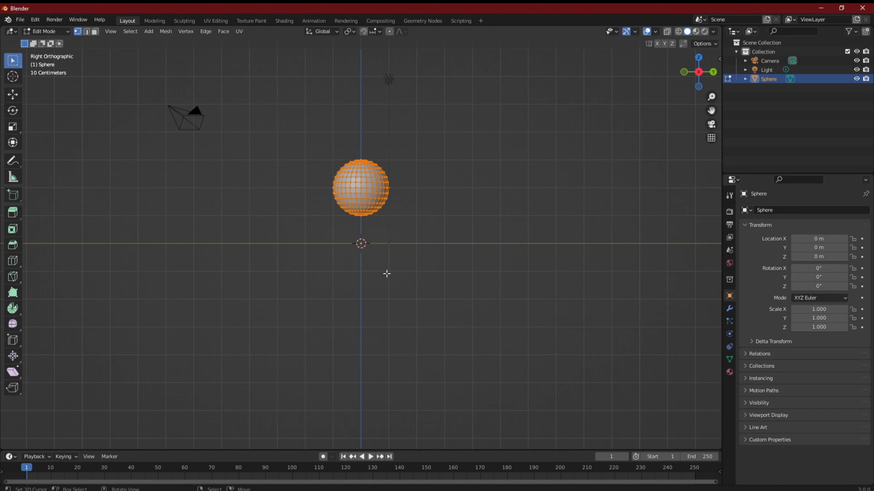
# Add a second UV sphere at the origin within the same mesh object.
pyautogui.hotkey('shift', 'a')
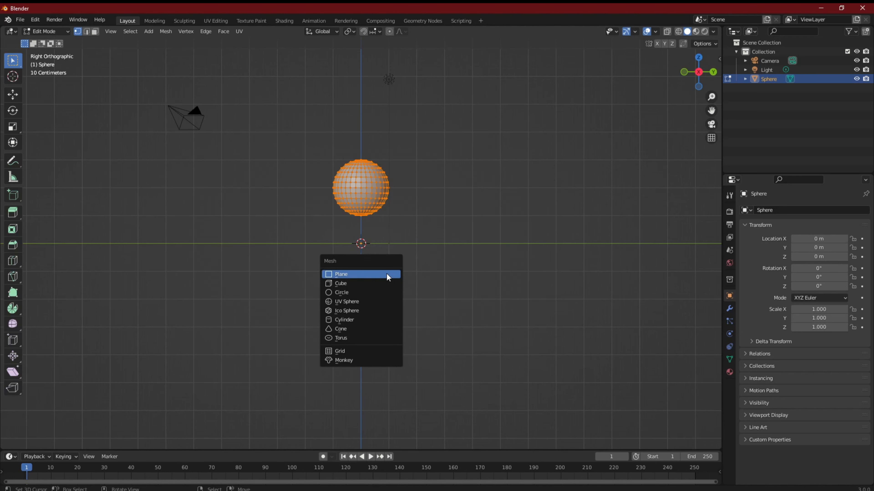
pyautogui.click(384, 302)
pyautogui.scroll(3, 413, 291)
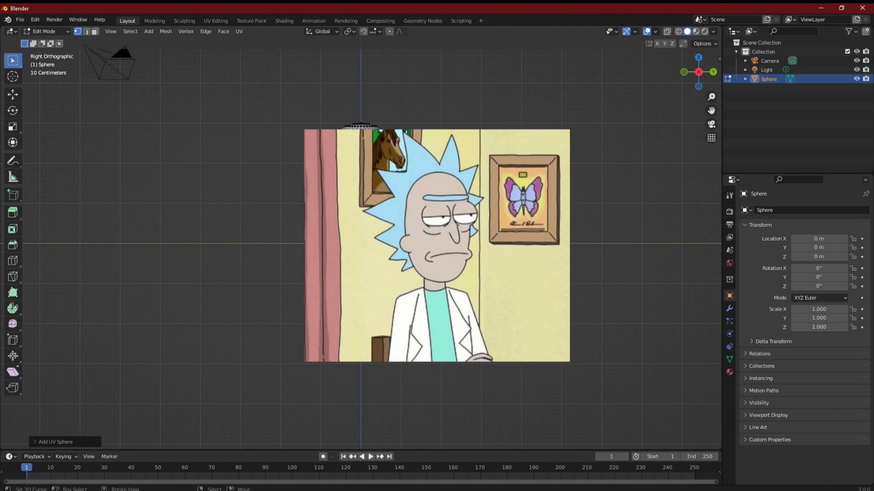
# Scale the second sphere uniformly to 0.35.
pyautogui.press('s')
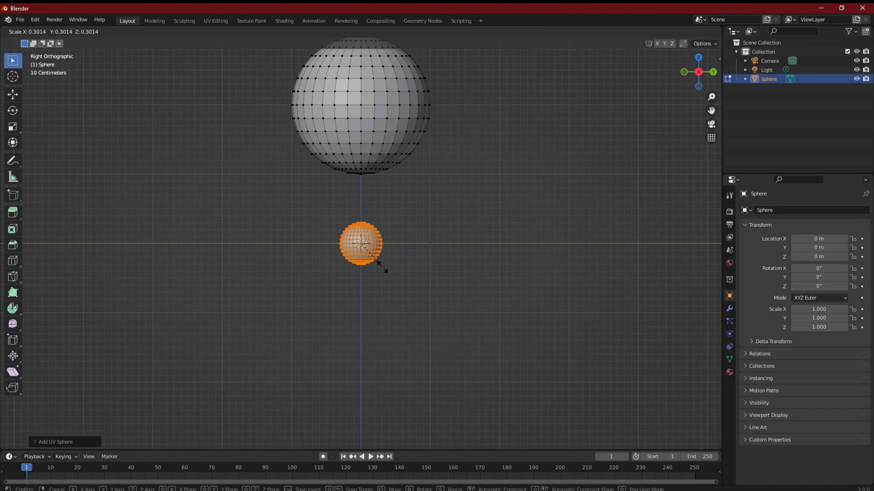
pyautogui.write('0.2')
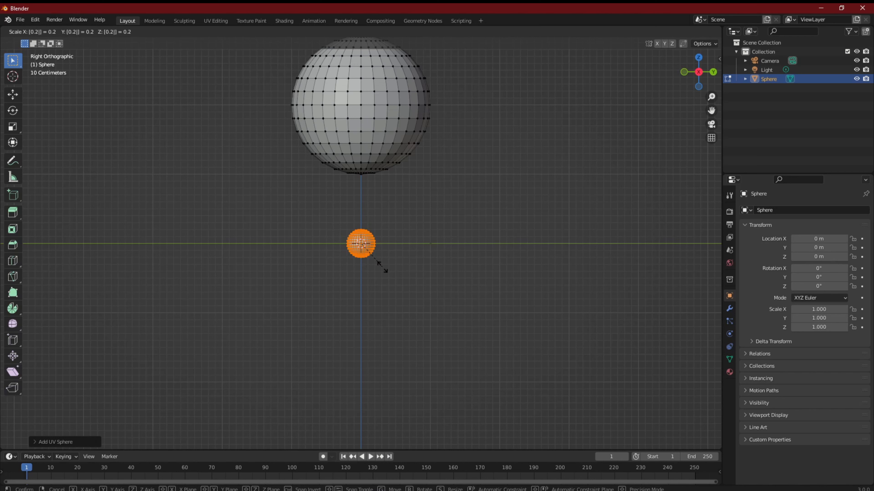
pyautogui.press('BackSpace')
pyautogui.write('3')
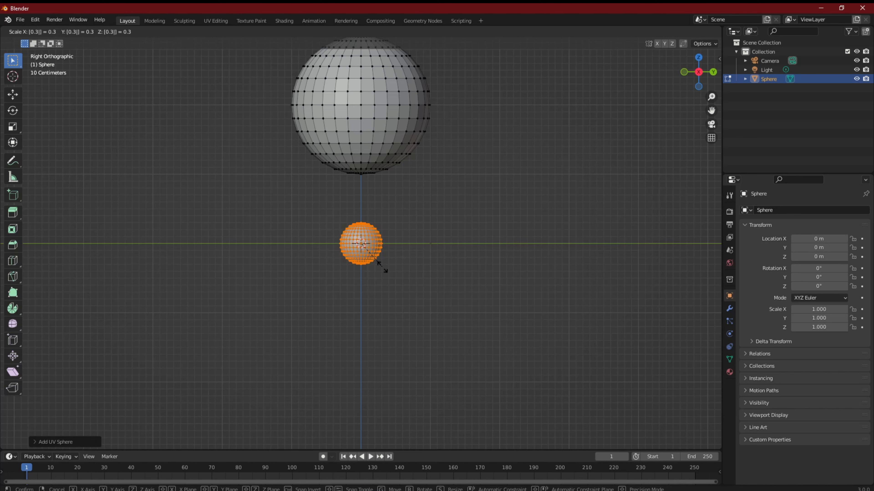
pyautogui.press('BackSpace')
pyautogui.write('5')
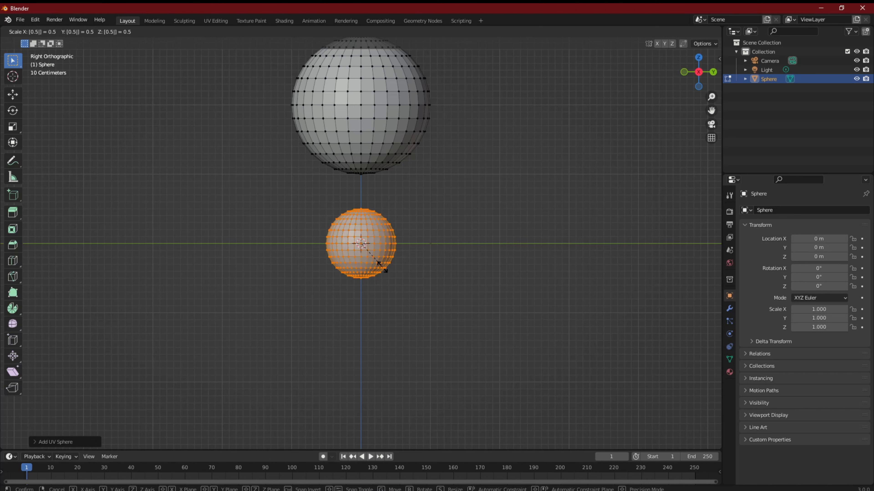
pyautogui.press('BackSpace')
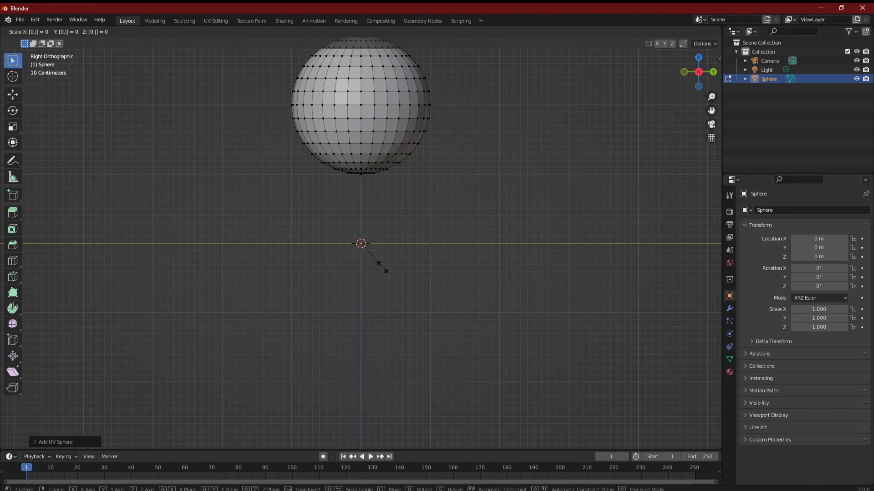
pyautogui.write('35')
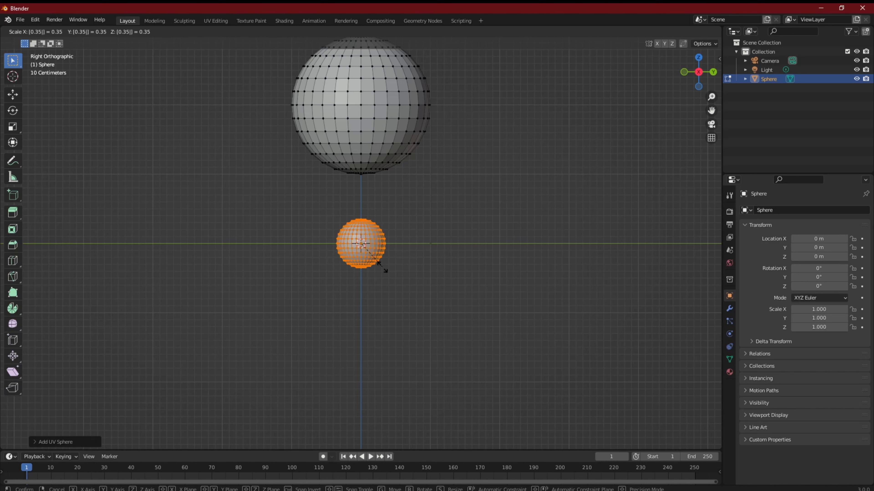
pyautogui.press('Return')
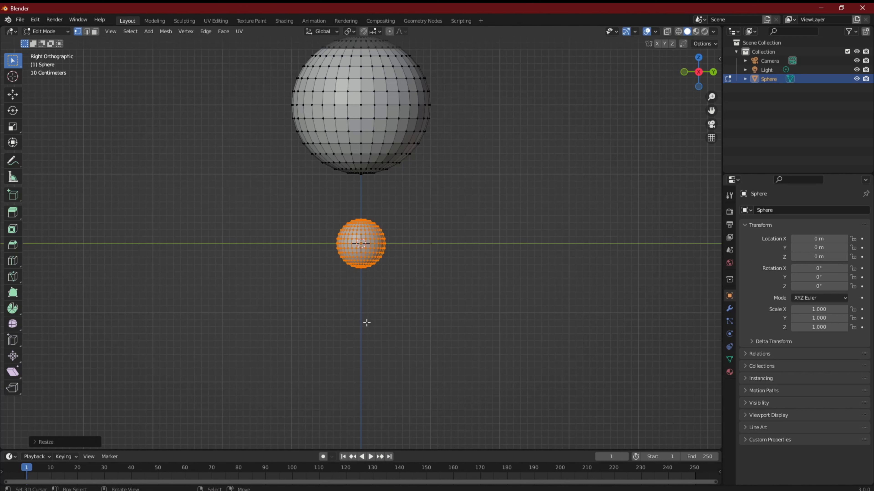
# Move the small sphere up along Z by about 0.65 m so it sits against the underside of the large sphere.
pyautogui.press('g')
pyautogui.press('z')
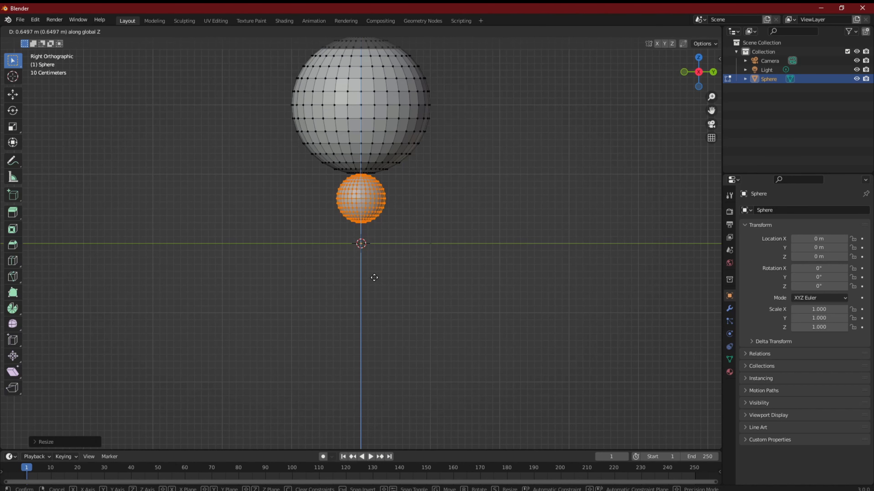
pyautogui.click(374, 278)
# Switch the viewport to wireframe shading with the small sphere in close view.
pyautogui.scroll(6, 415, 242)
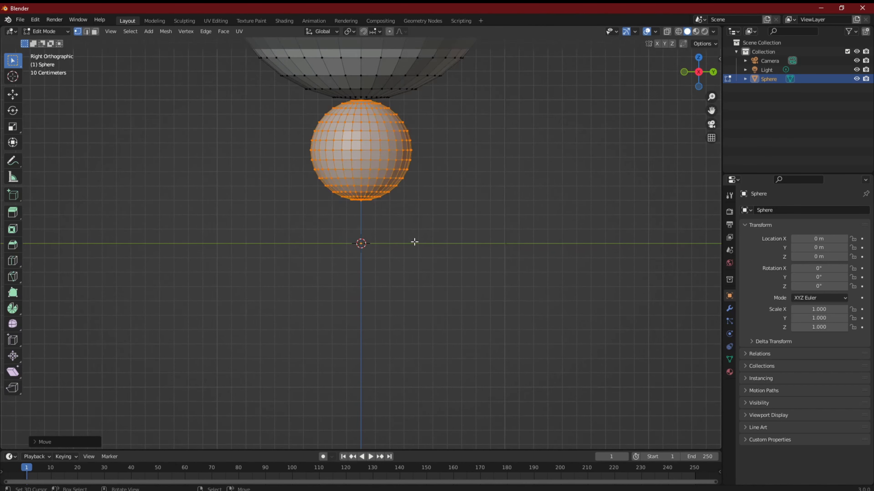
pyautogui.keyDown('shift'); pyautogui.moveTo(414, 239); pyautogui.dragTo(437, 386, button='middle'); pyautogui.keyUp('shift')
pyautogui.scroll(3, 431, 341)
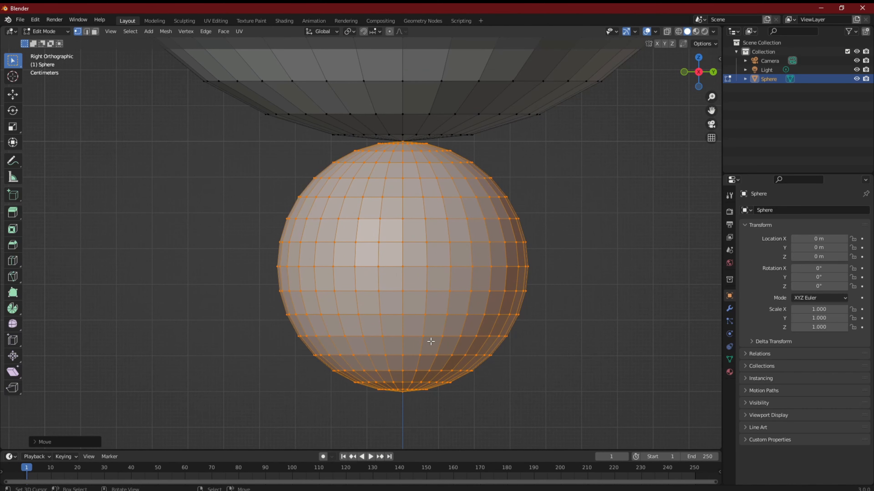
pyautogui.press('z')
pyautogui.click(361, 346)
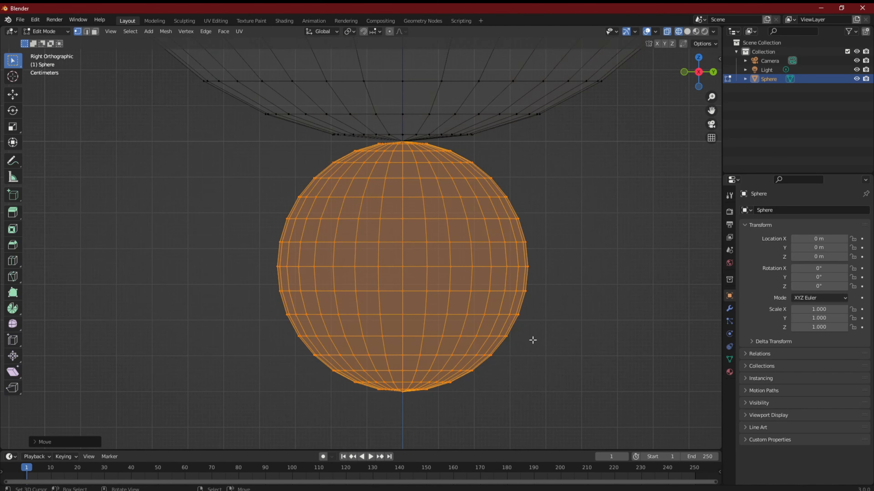
# Box-deselect the upper half of the small sphere, leaving its lower half selected.
pyautogui.press('b')
pyautogui.moveTo(270, 115); pyautogui.dragTo(565, 248)
pyautogui.moveTo(565, 248); pyautogui.dragTo(567, 251, button='middle')
pyautogui.scroll(-1, 569, 254)
pyautogui.scroll(-2, 566, 281)
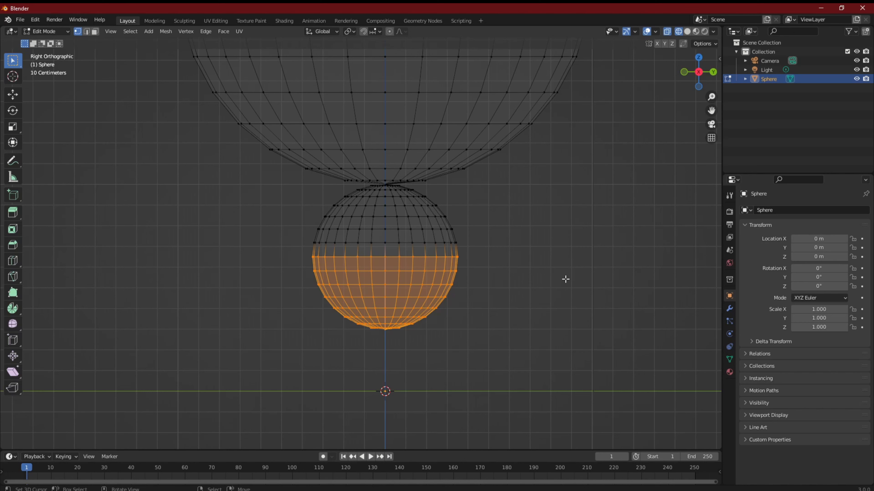
# Try placing the 3D cursor by eye at the small sphere's centre, and reset it to the world origin.
pyautogui.keyDown('shift'); pyautogui.rightClick(380, 260); pyautogui.keyUp('shift')
pyautogui.press('a')
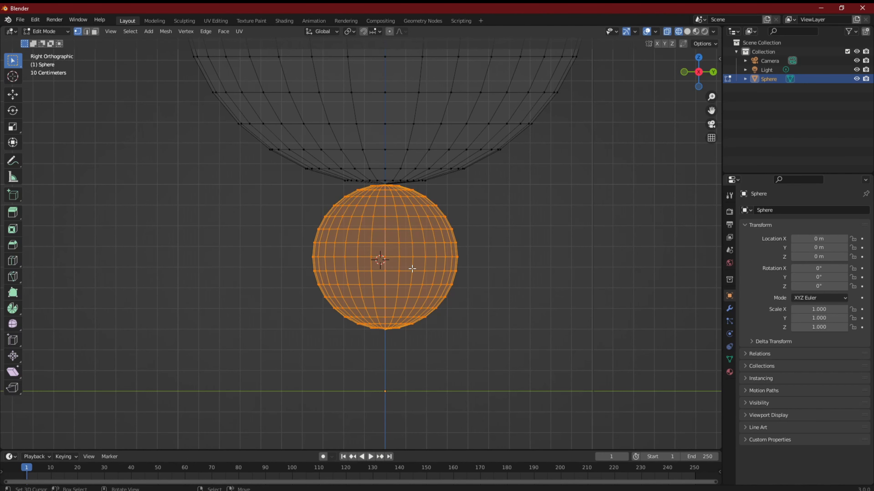
pyautogui.hotkey('shift', 'c')
# Clear the selection and select only the vertex at the middle of the small sphere as seen from the right.
pyautogui.scroll(8, 460, 315)
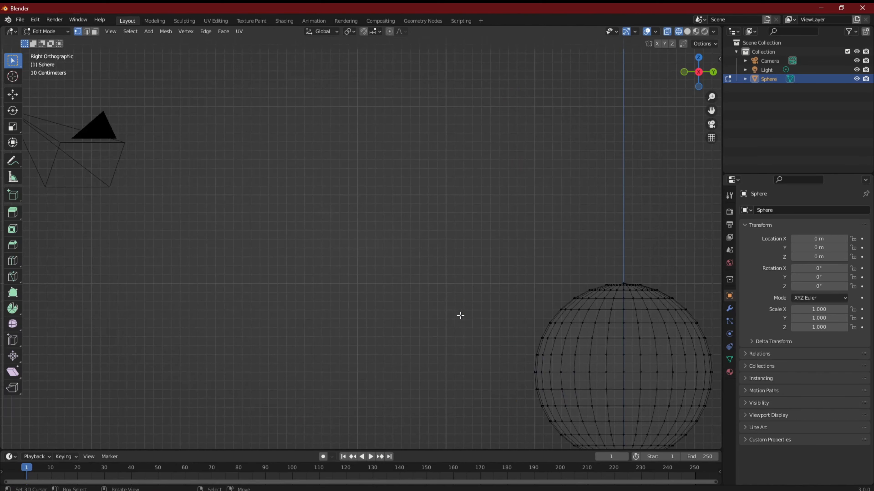
pyautogui.keyDown('shift'); pyautogui.moveTo(464, 341); pyautogui.dragTo(7, 28, button='middle'); pyautogui.keyUp('shift')
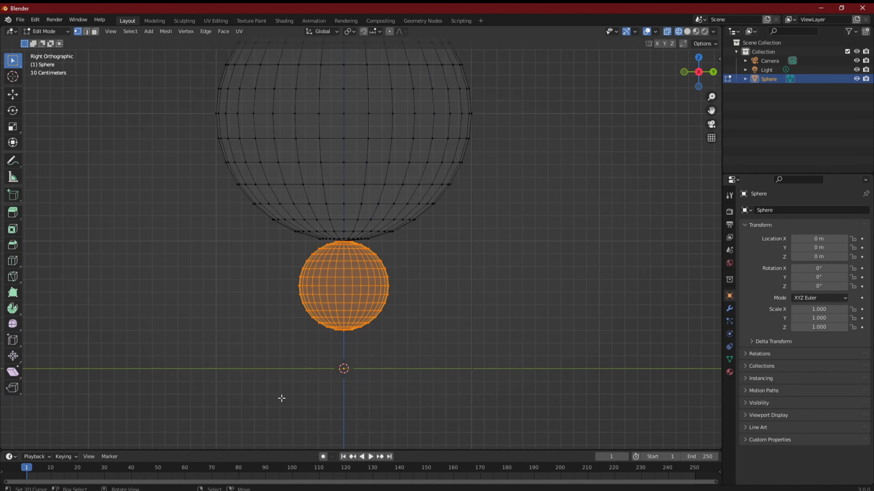
pyautogui.scroll(6, 298, 338)
pyautogui.keyDown('shift'); pyautogui.moveTo(308, 381); pyautogui.dragTo(369, 259, button='middle'); pyautogui.keyUp('shift')
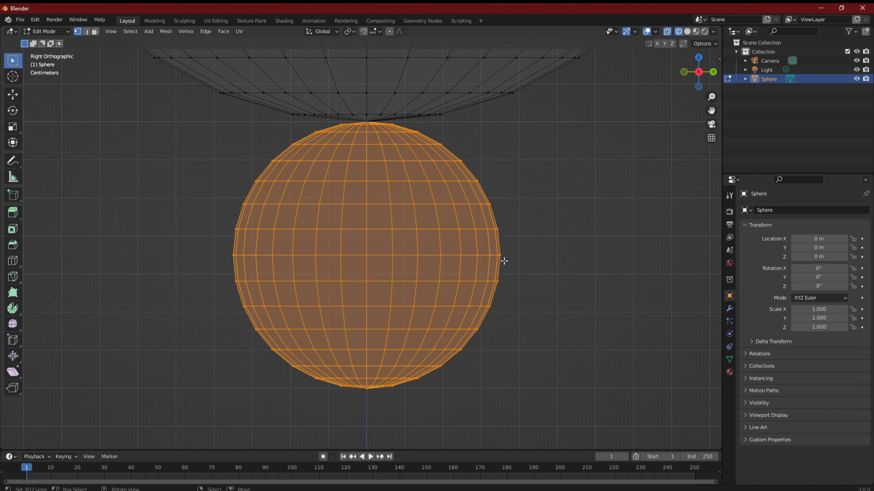
pyautogui.hotkey('alt', 'a')
pyautogui.click(373, 253)
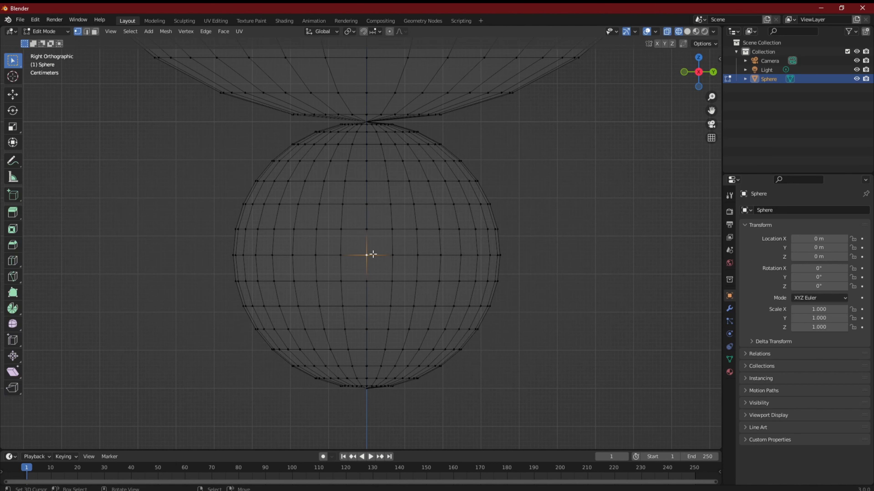
pyautogui.scroll(-8, 348, 285)
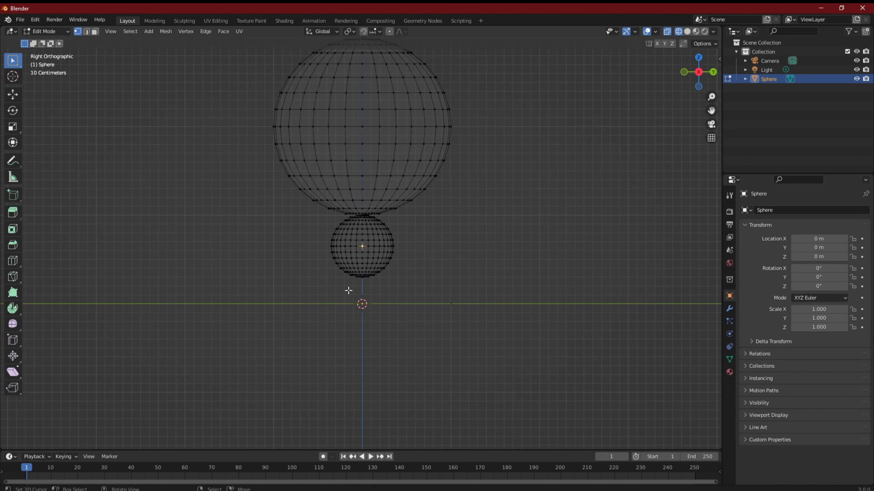
# Box-select the lower half of the small sphere, just below its middle ring, in the right view.
pyautogui.scroll(-4, 348, 291)
pyautogui.scroll(3, 348, 291)
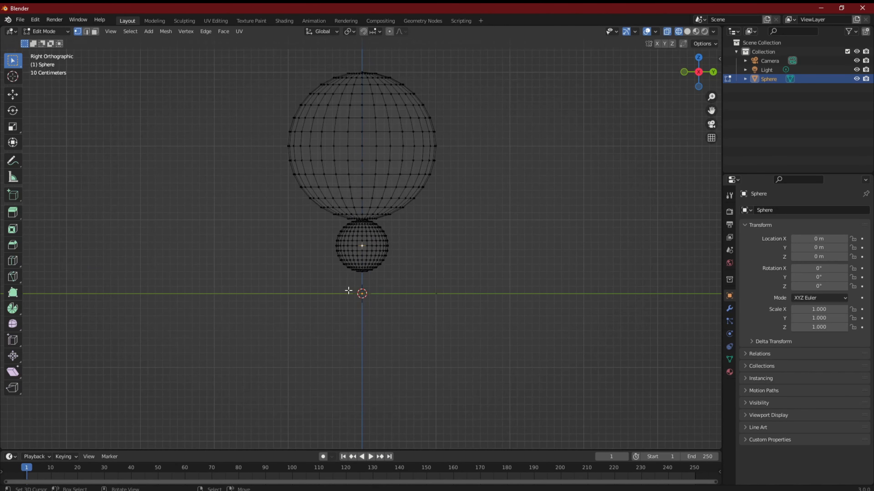
pyautogui.scroll(2, 348, 290)
pyautogui.press('b')
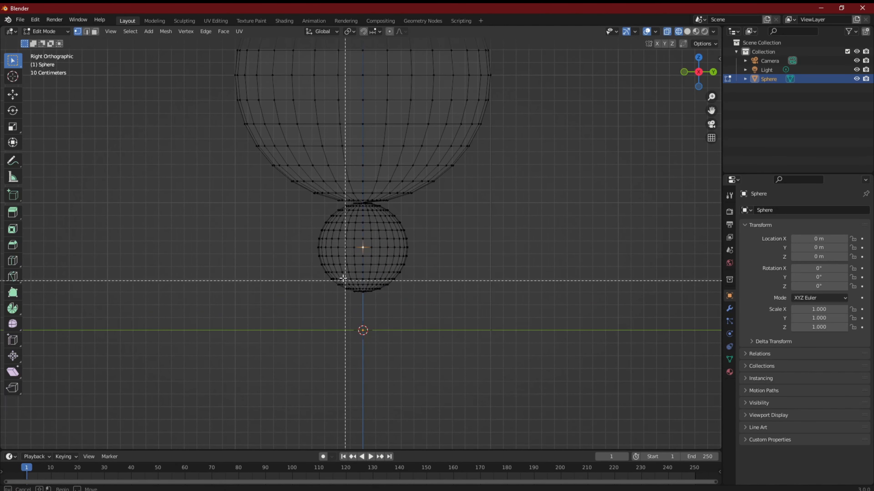
pyautogui.moveTo(311, 253); pyautogui.dragTo(471, 310)
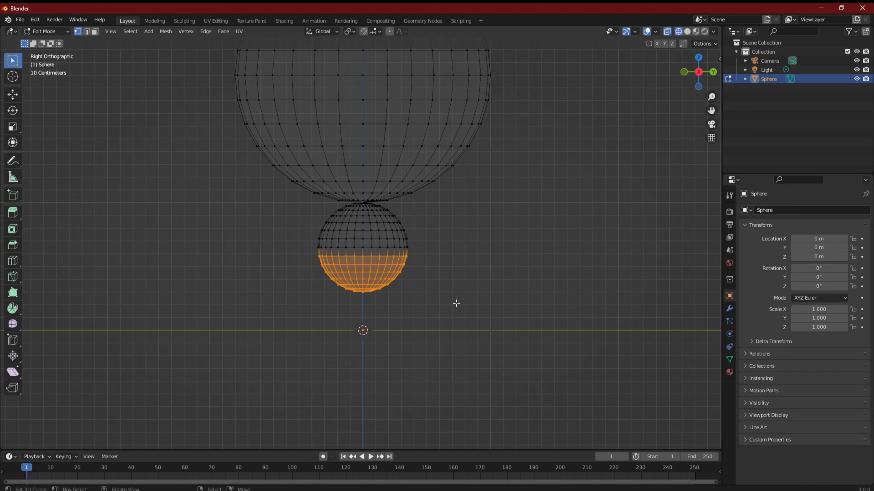
pyautogui.press('g')
pyautogui.press('z')
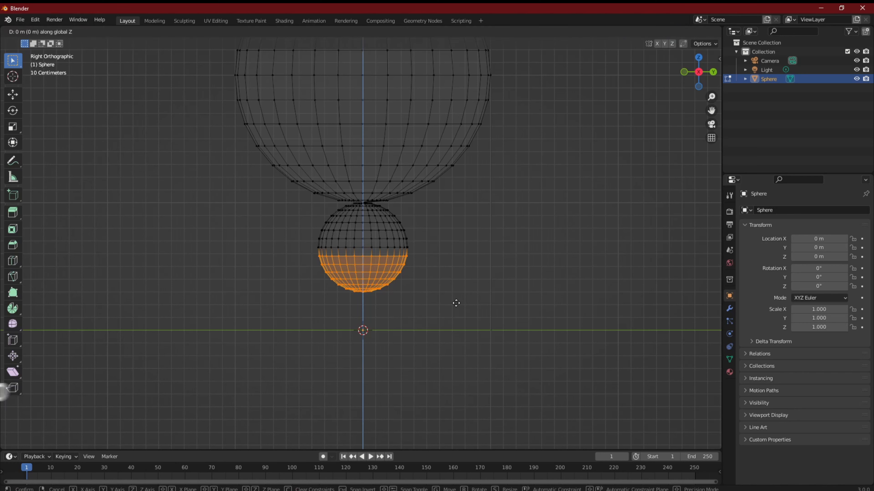
pyautogui.write('1')
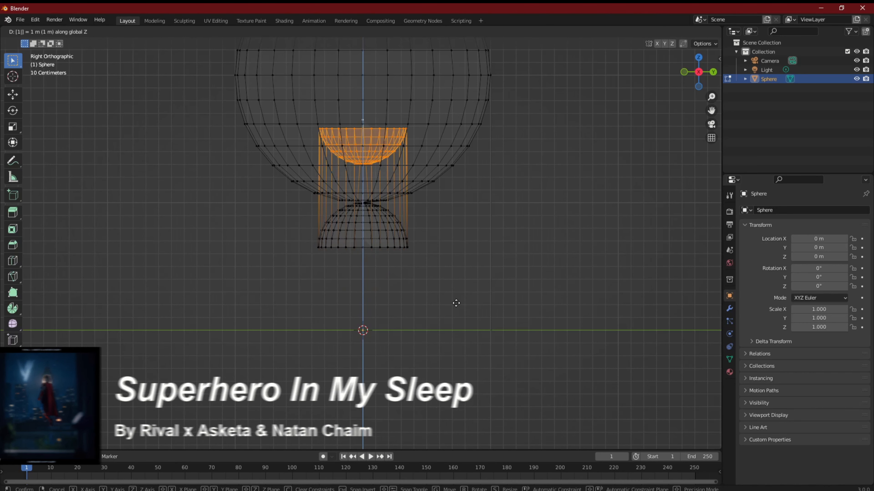
pyautogui.press('-')
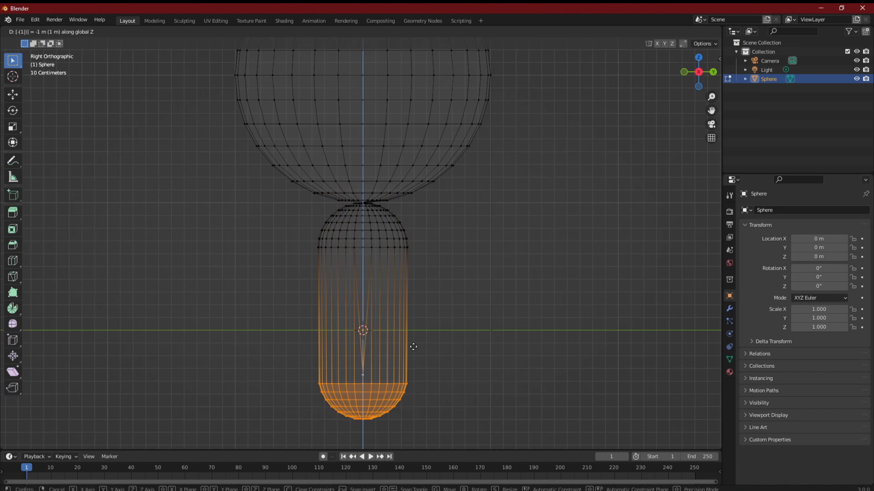
pyautogui.press('Escape')
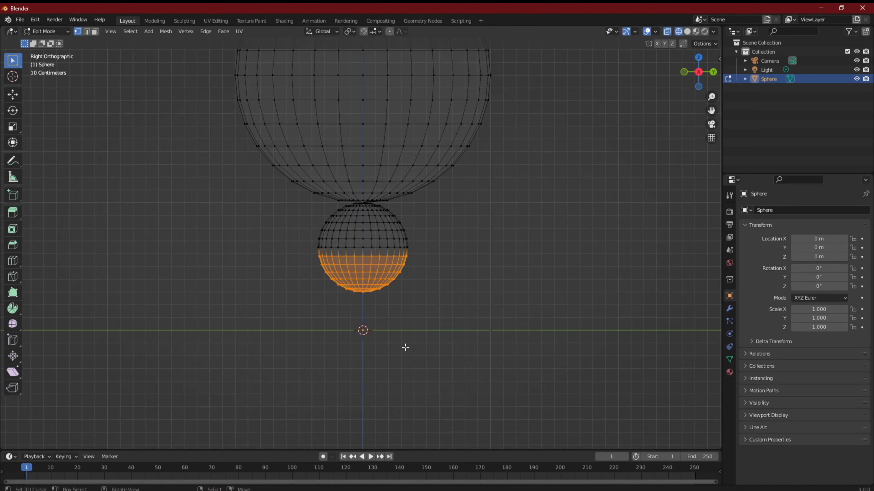
pyautogui.press('g')
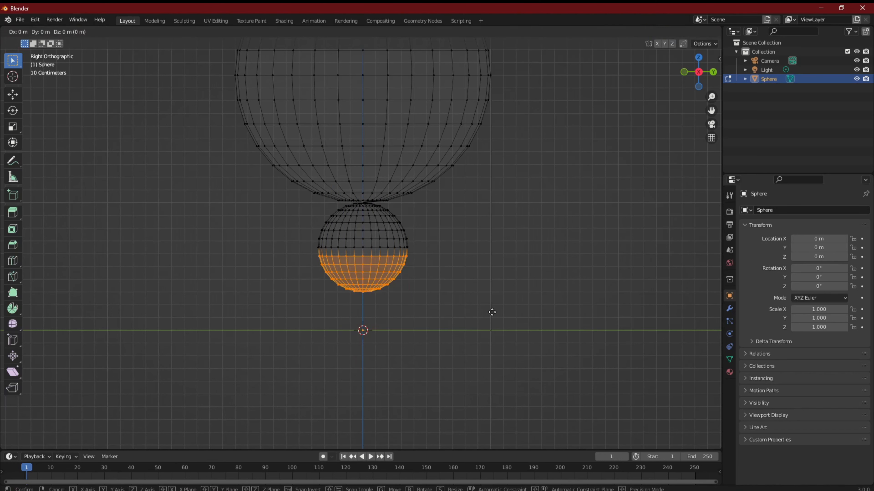
pyautogui.write('z')
pyautogui.write('1')
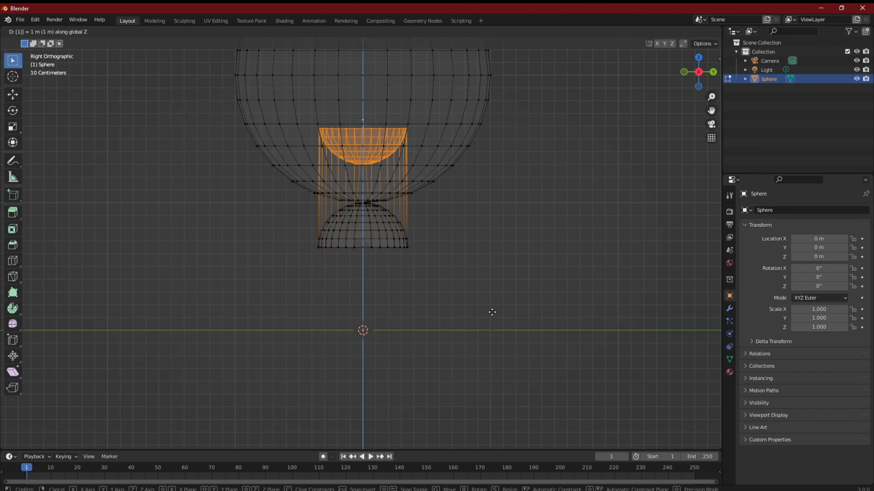
pyautogui.press('-')
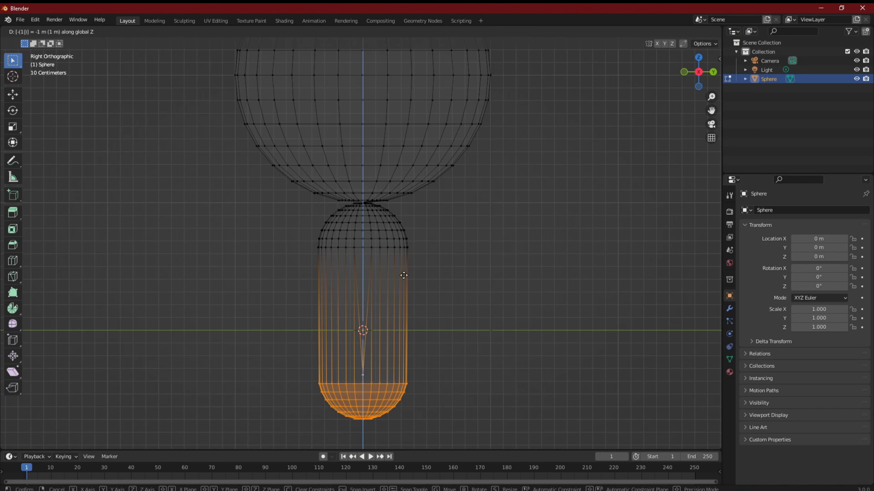
pyautogui.rightClick(434, 302)
# Try moving the small sphere's selected lower half down along Z by 1, 1.5, 1.2 and 1.35 m, seen from the right.
pyautogui.moveTo(435, 302); pyautogui.dragTo(336, 306, button='middle')
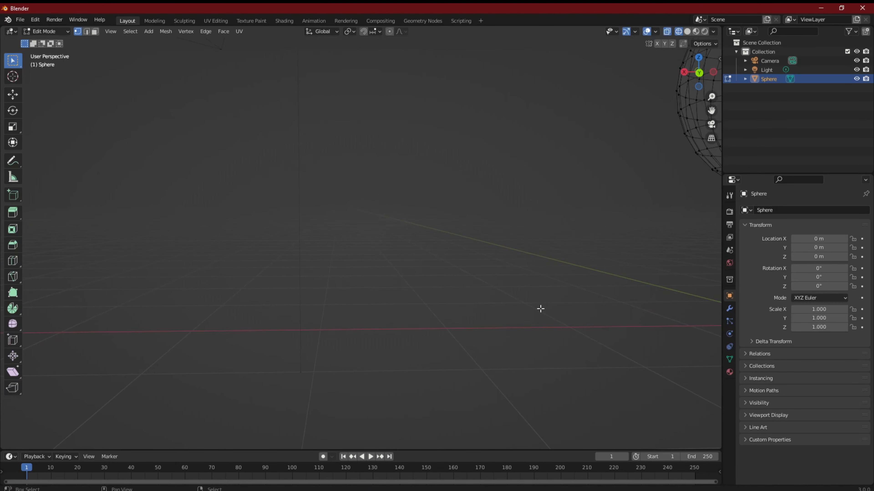
pyautogui.moveTo(540, 309); pyautogui.dragTo(353, 260, button='middle')
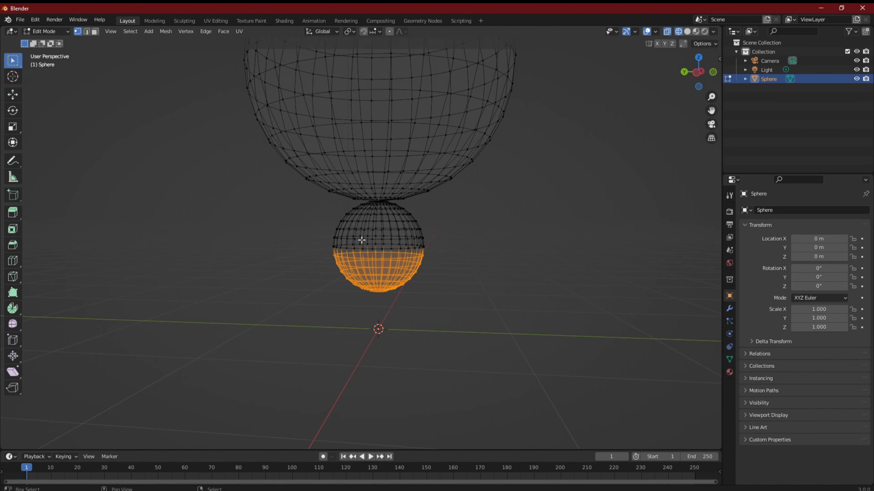
pyautogui.moveTo(359, 266); pyautogui.dragTo(593, 273, button='middle')
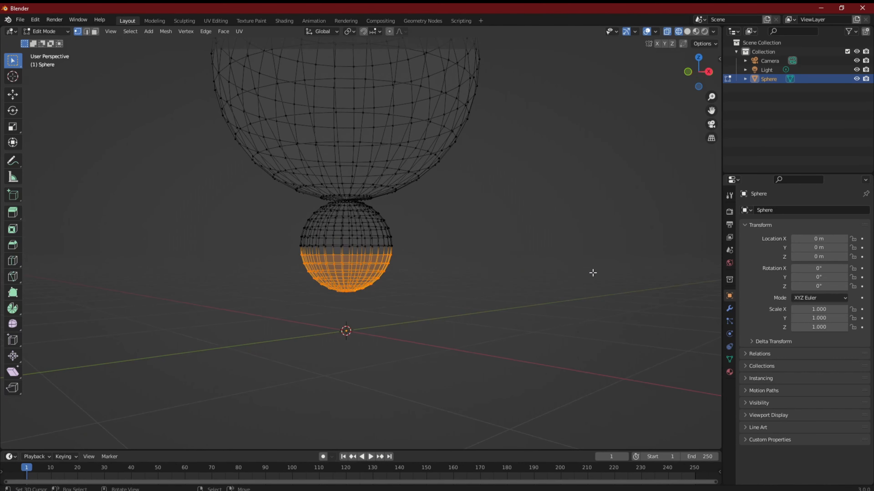
pyautogui.press('KP_3')
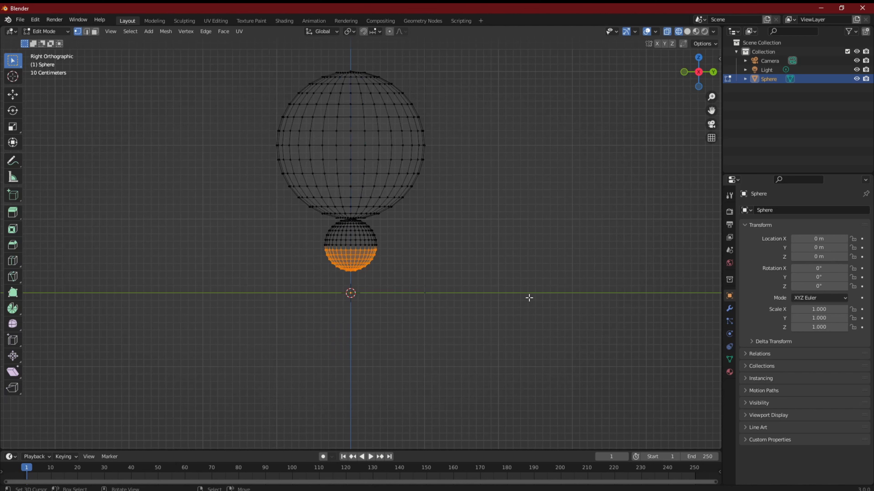
pyautogui.press('g')
pyautogui.press('z')
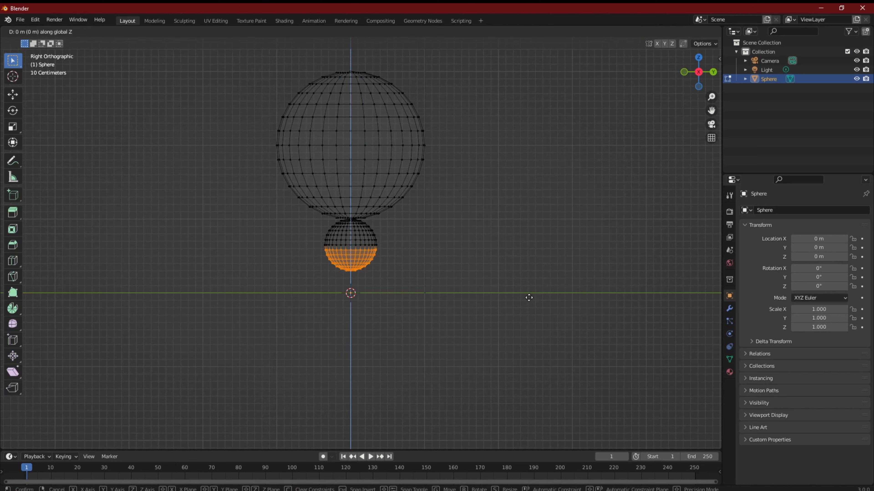
pyautogui.press('1')
pyautogui.press('-')
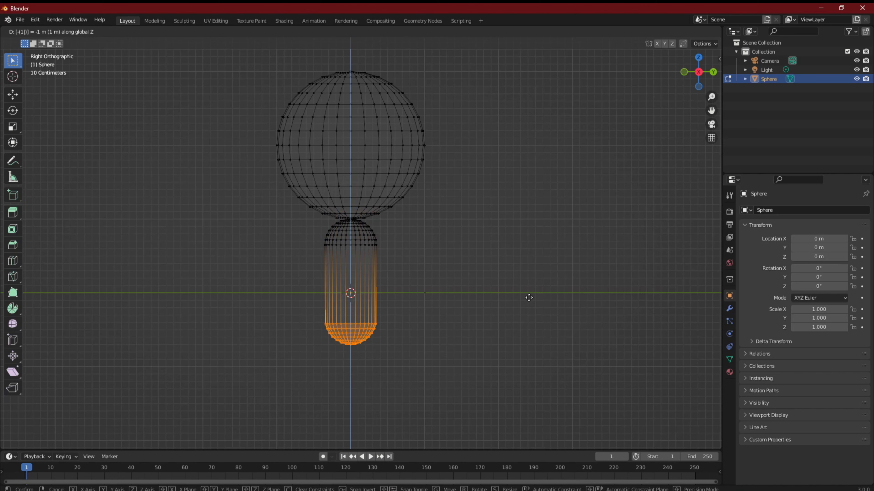
pyautogui.write('.5')
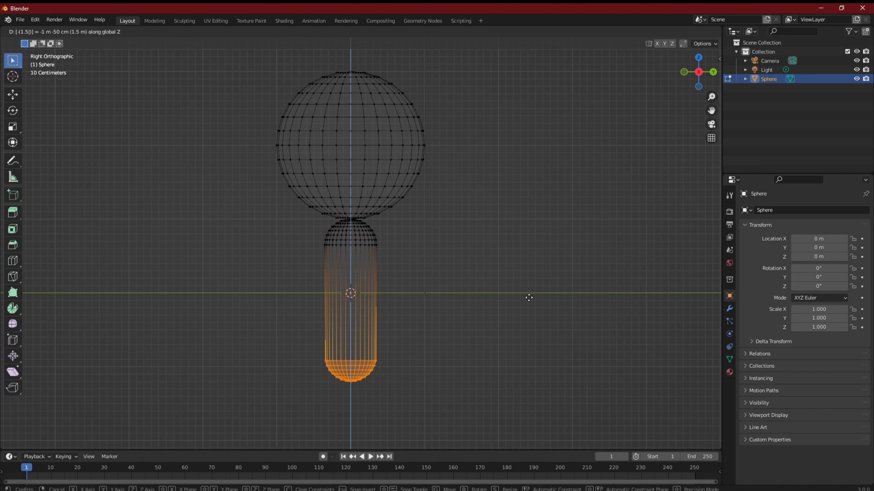
pyautogui.press('BackSpace')
pyautogui.write('2')
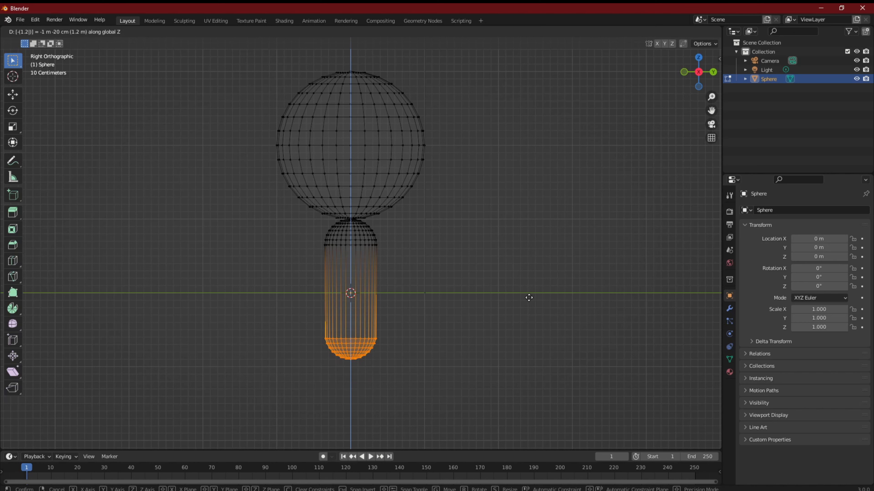
pyautogui.write('5')
pyautogui.press('BackSpace')
pyautogui.press('BackSpace')
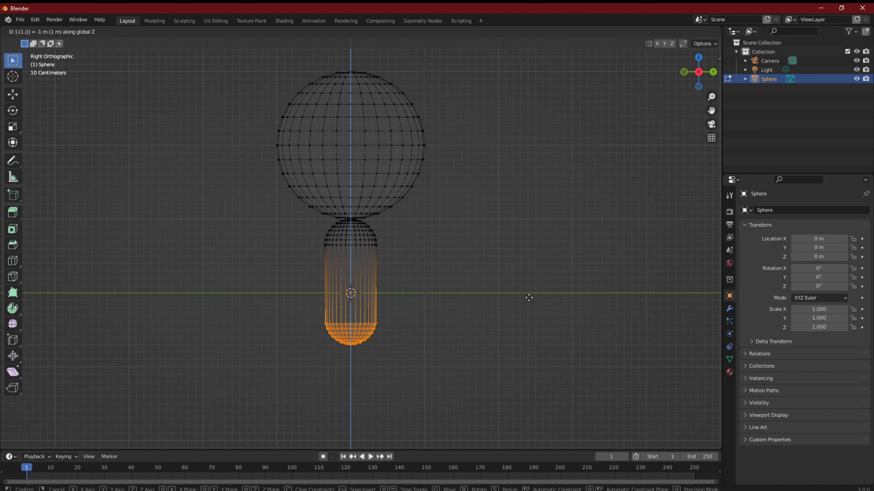
pyautogui.write('35')
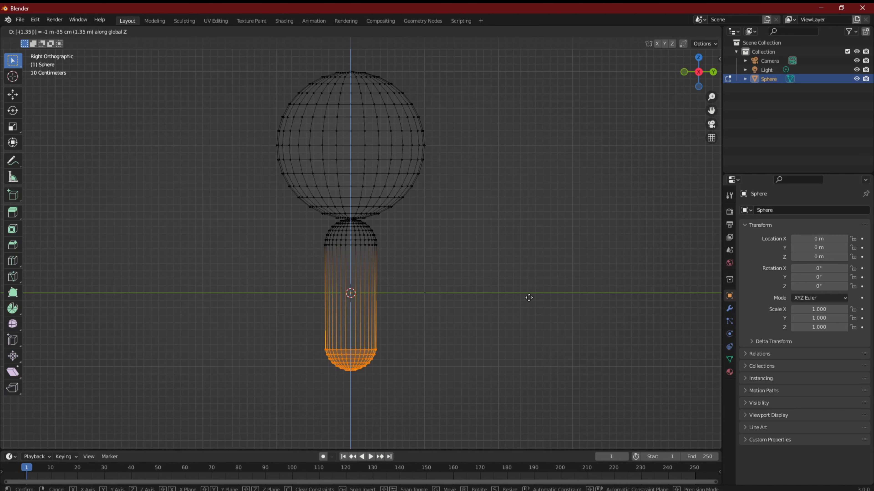
# Set the lower half's downward move along Z to 2.6 m and apply it.
pyautogui.press('BackSpace')
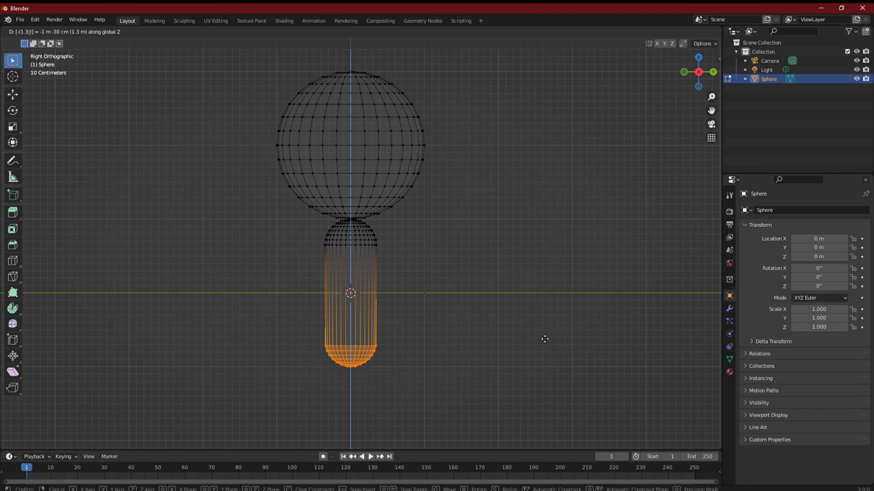
pyautogui.press('BackSpace')
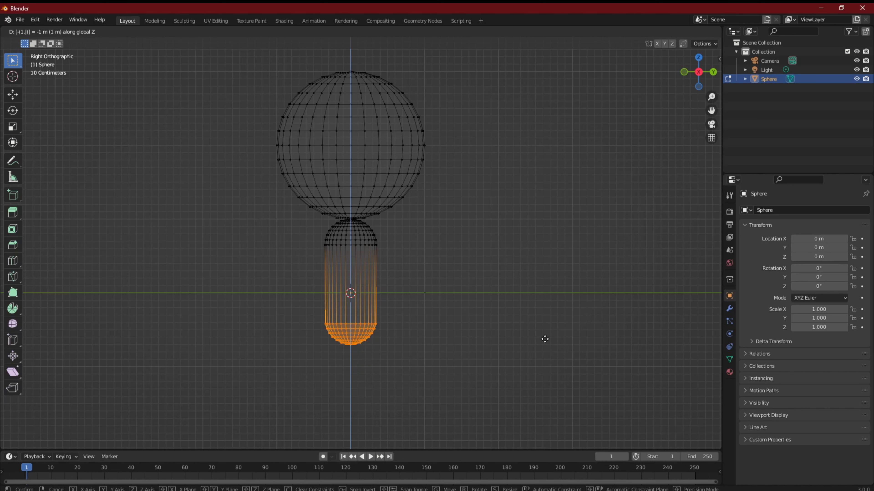
pyautogui.press('BackSpace')
pyautogui.press('BackSpace')
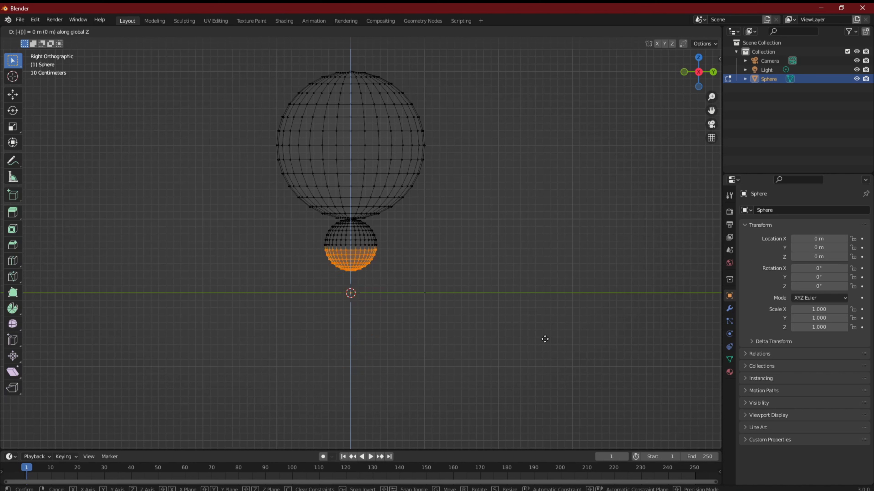
pyautogui.write('2.6')
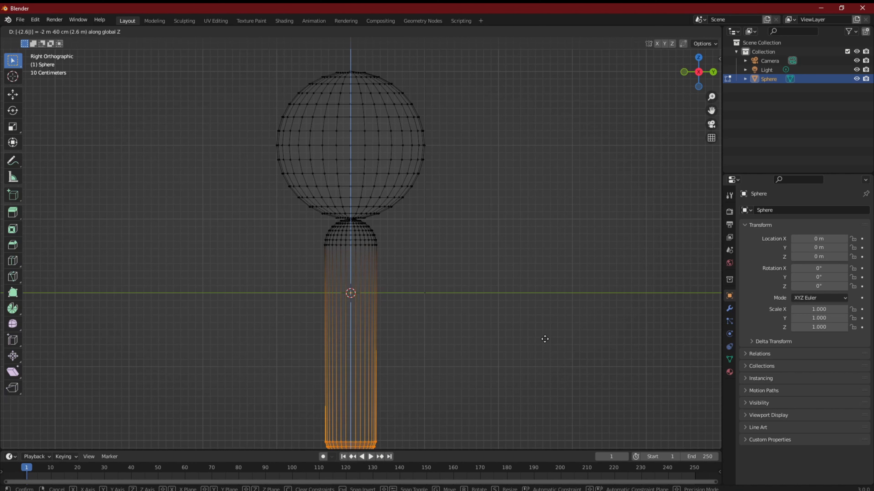
pyautogui.press('Return')
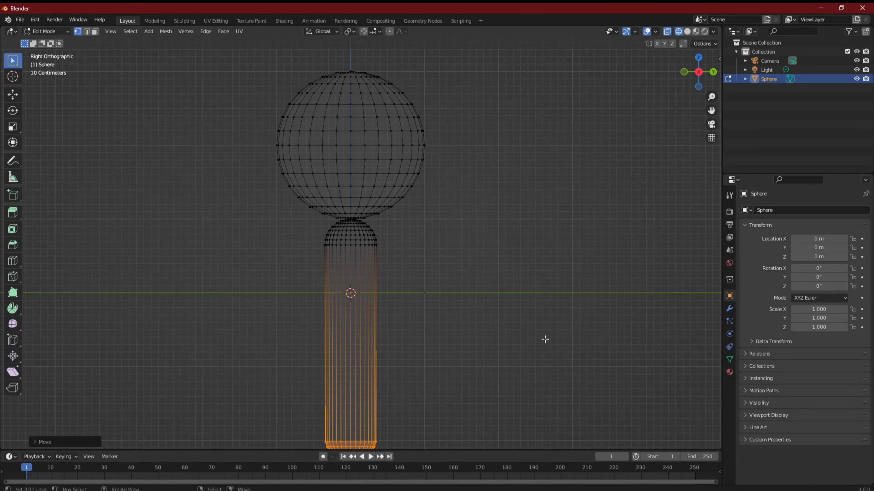
# Move the selected lower cap down by about another 0.7 m along Z to lengthen the capsule.
pyautogui.scroll(-3, 545, 339)
pyautogui.keyDown('shift'); pyautogui.moveTo(544, 333); pyautogui.dragTo(546, 274, button='middle'); pyautogui.keyUp('shift')
pyautogui.scroll(3, 461, 334)
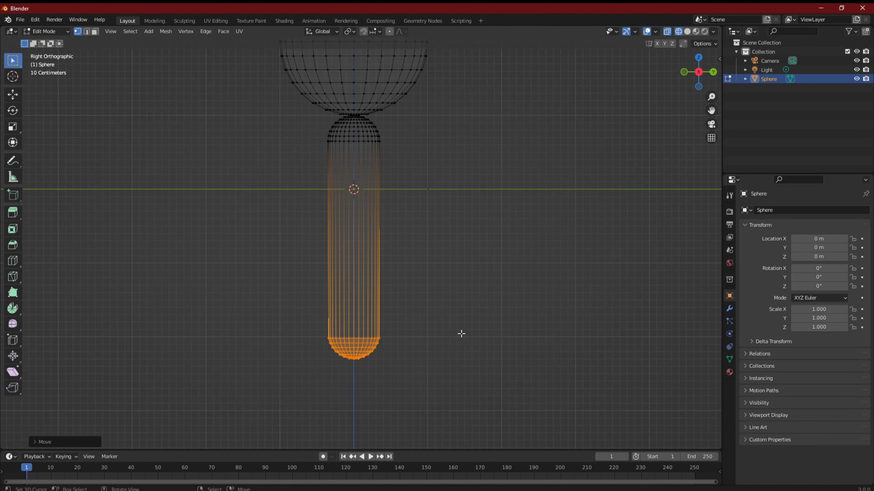
pyautogui.scroll(-1, 461, 334)
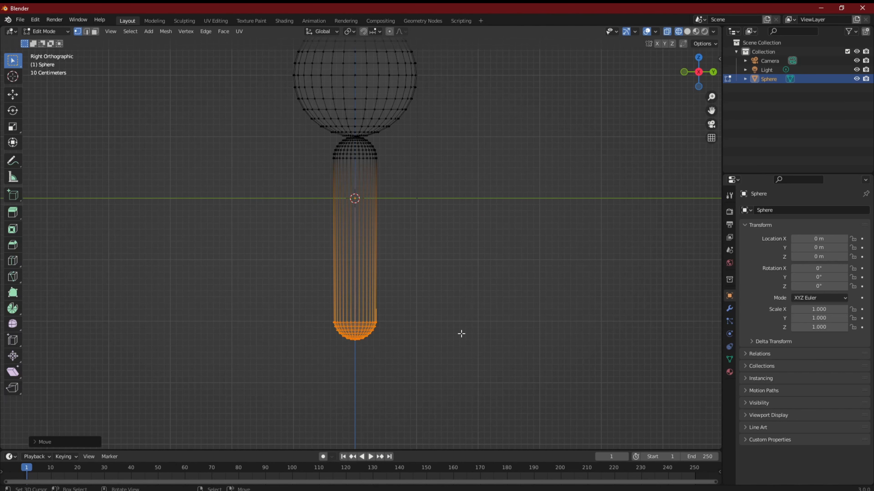
pyautogui.keyDown('shift'); pyautogui.moveTo(460, 345); pyautogui.dragTo(458, 288, button='middle'); pyautogui.keyUp('shift')
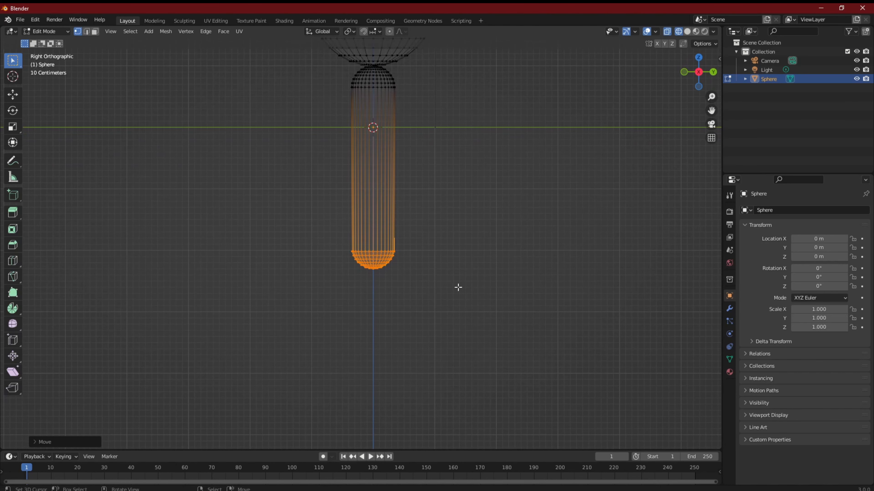
pyautogui.press('g')
pyautogui.press('z')
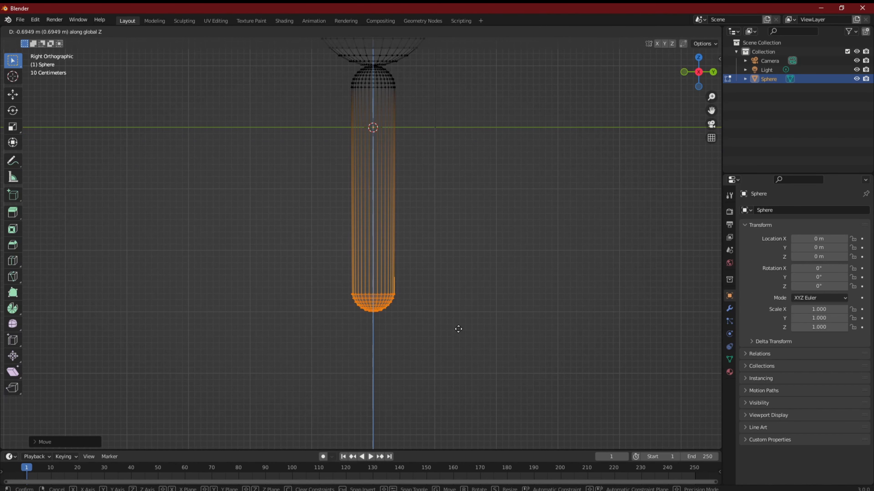
pyautogui.click(459, 330)
# Clear the selection of the lower cap and select the entire linked capsule beneath the large sphere.
pyautogui.scroll(-4, 473, 322)
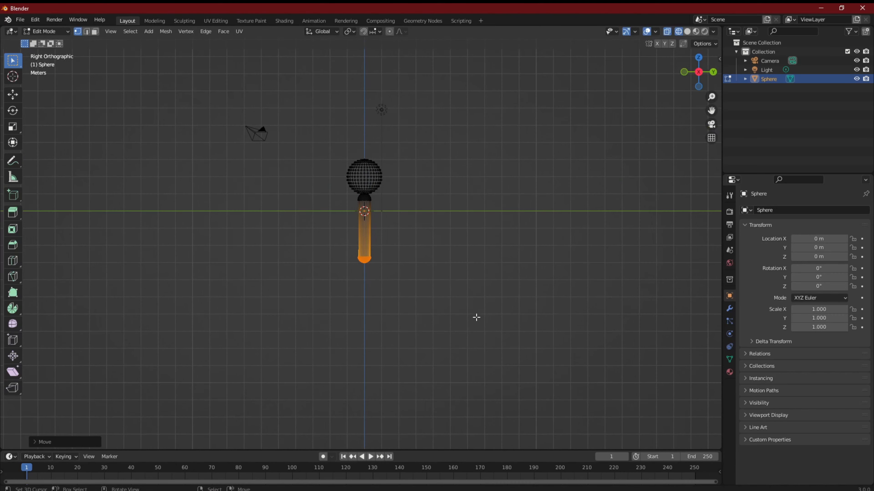
pyautogui.scroll(9, 475, 321)
pyautogui.scroll(-3, 475, 320)
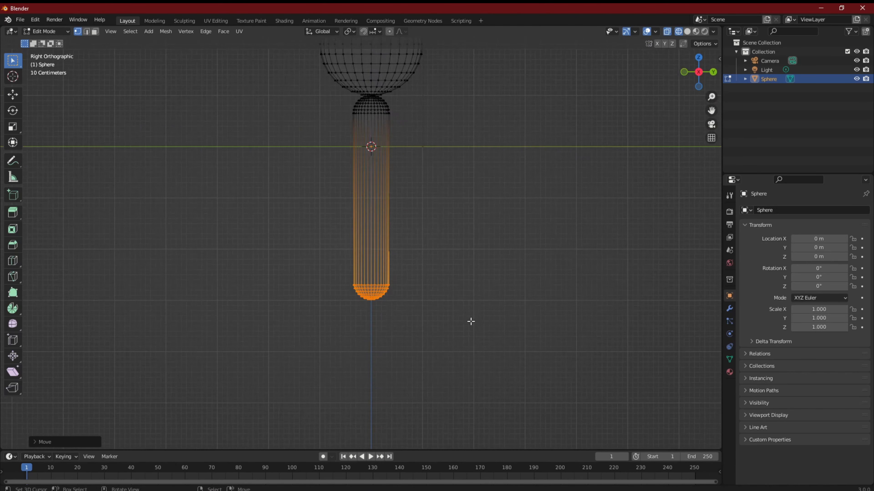
pyautogui.press('a')
pyautogui.press('Escape')
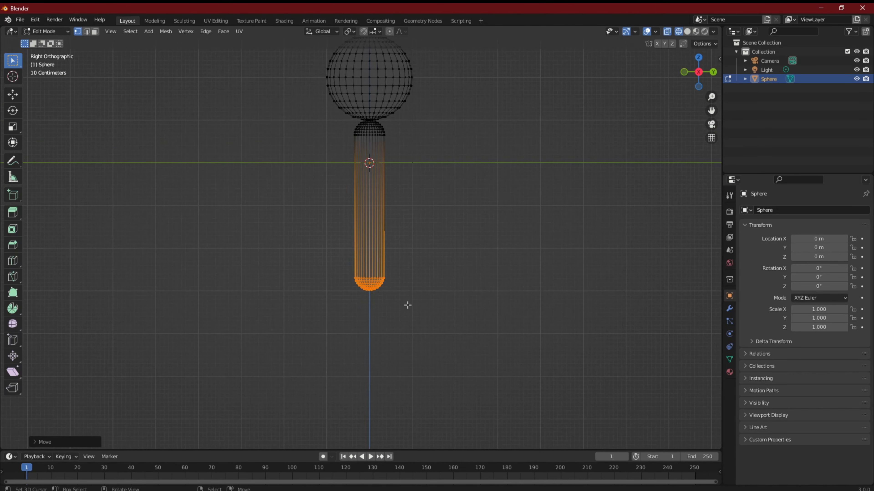
pyautogui.hotkey('alt', 'a')
pyautogui.press('a')
pyautogui.click(421, 249)
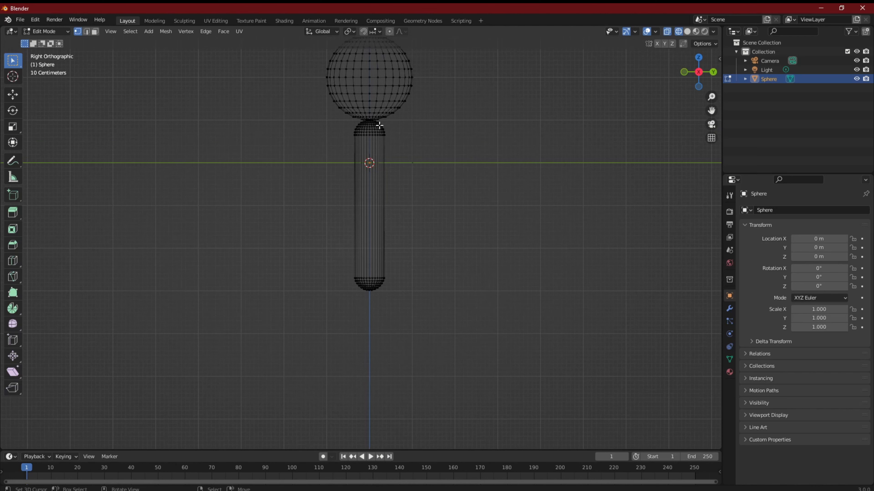
pyautogui.press('l')
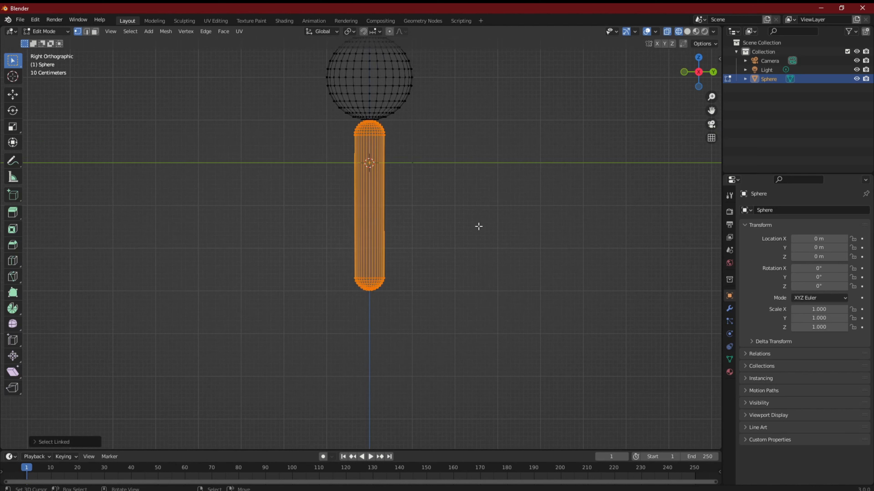
# Scale the selected capsule to about 0.8 in X and Y only, locking Z, to make it slimmer.
pyautogui.press('s')
pyautogui.hotkey('shift', 'z')
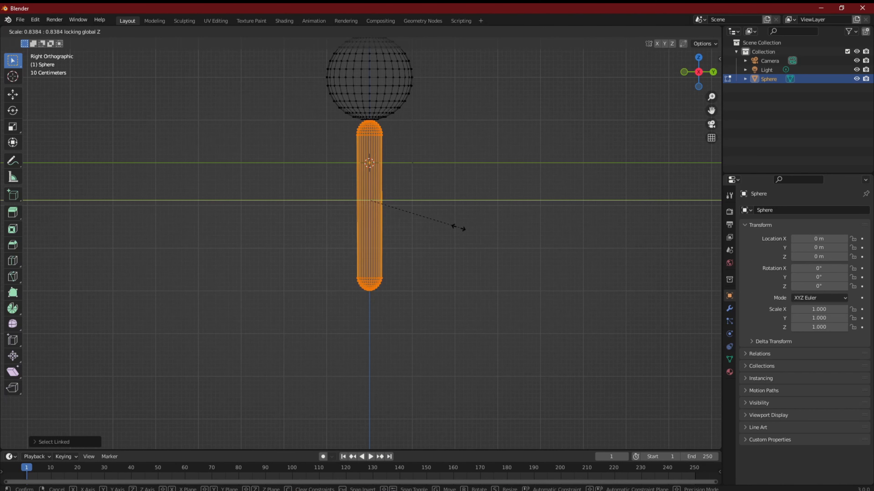
pyautogui.click(447, 230)
pyautogui.scroll(-4, 450, 211)
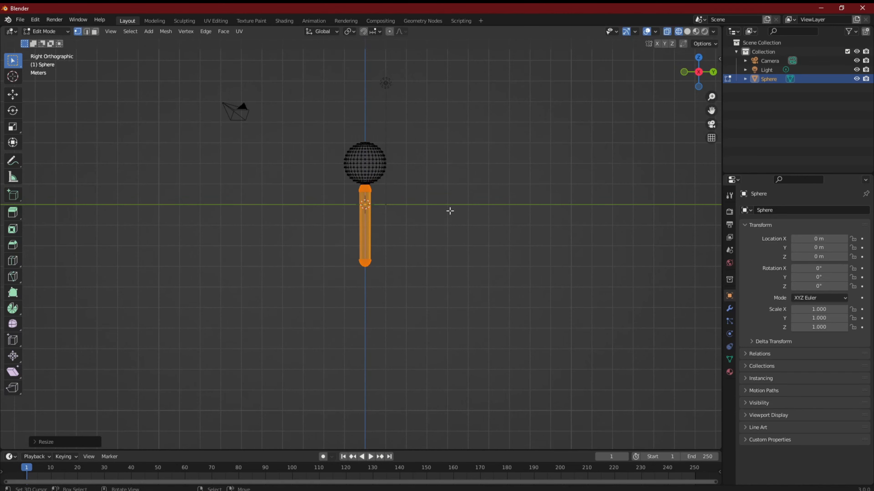
pyautogui.scroll(5, 450, 211)
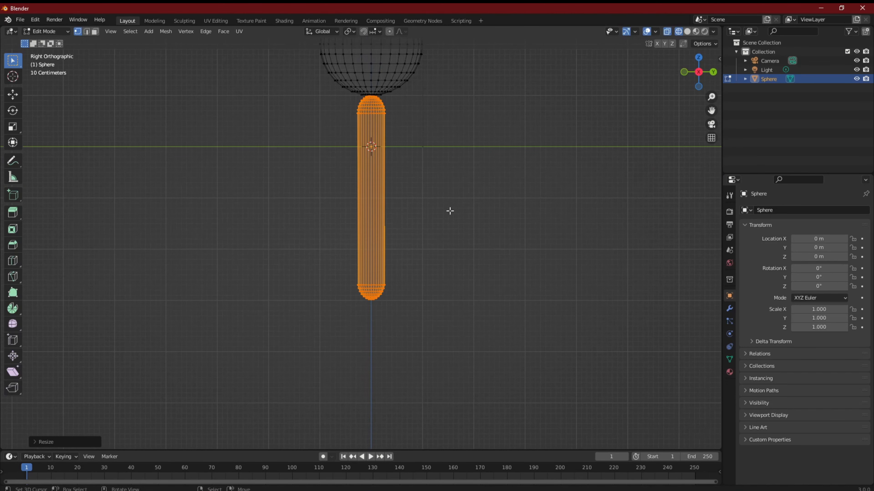
# Examine the junction between the capsule's rounded upper end and the underside of the large sphere.
pyautogui.moveTo(450, 211); pyautogui.dragTo(450, 234, button='middle')
pyautogui.scroll(-5, 444, 221)
pyautogui.moveTo(415, 211)
pyautogui.mouseDown(button='middle')
pyautogui.moveTo(413, 184)
pyautogui.moveTo(390, 227)
pyautogui.moveTo(418, 226)
pyautogui.moveTo(413, 199)
pyautogui.mouseUp(button='middle')
pyautogui.scroll(4, 407, 186)
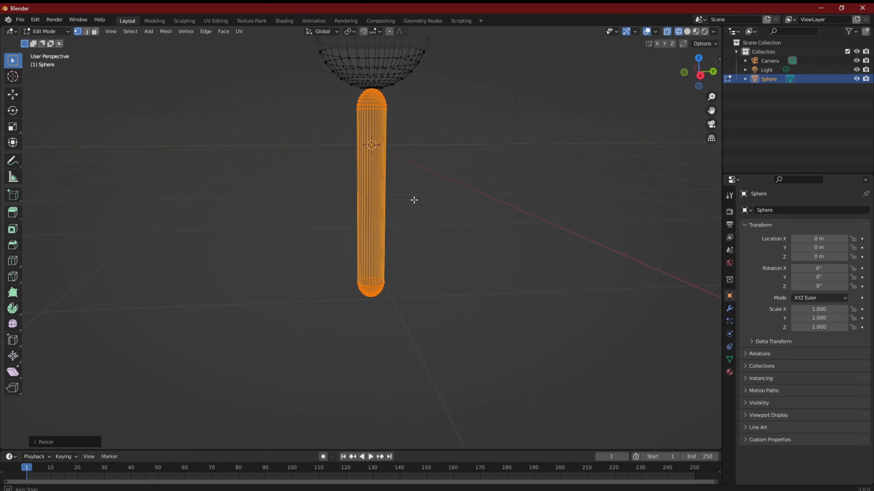
pyautogui.keyDown('shift'); pyautogui.moveTo(411, 164); pyautogui.dragTo(417, 286, button='middle'); pyautogui.keyUp('shift')
pyautogui.scroll(5, 416, 289)
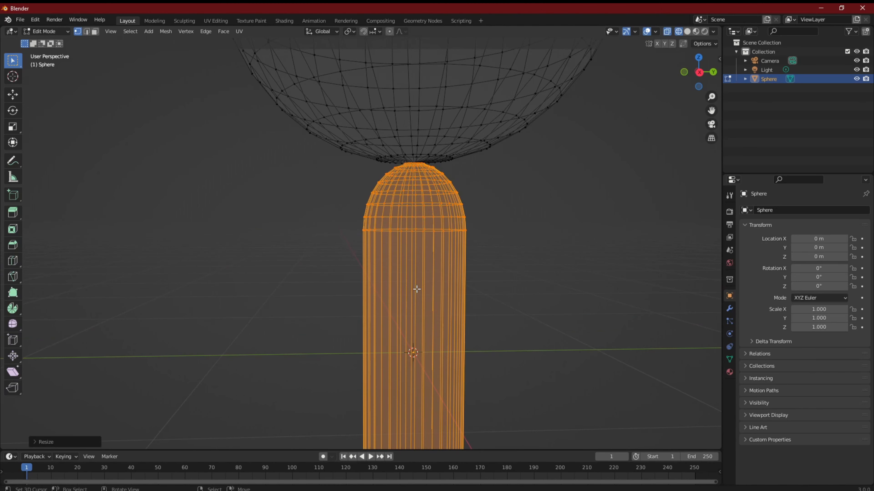
pyautogui.moveTo(524, 286); pyautogui.dragTo(506, 291, button='middle')
pyautogui.scroll(-5, 507, 291)
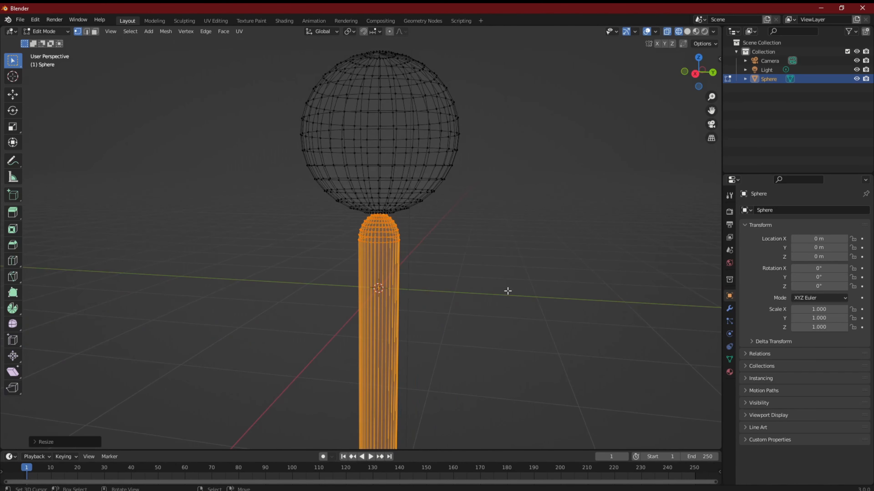
# In the right view, deselect the capsule's lower cap and move its upper cap up along Z by about 0.4 m into the large sphere.
pyautogui.press('KP_3')
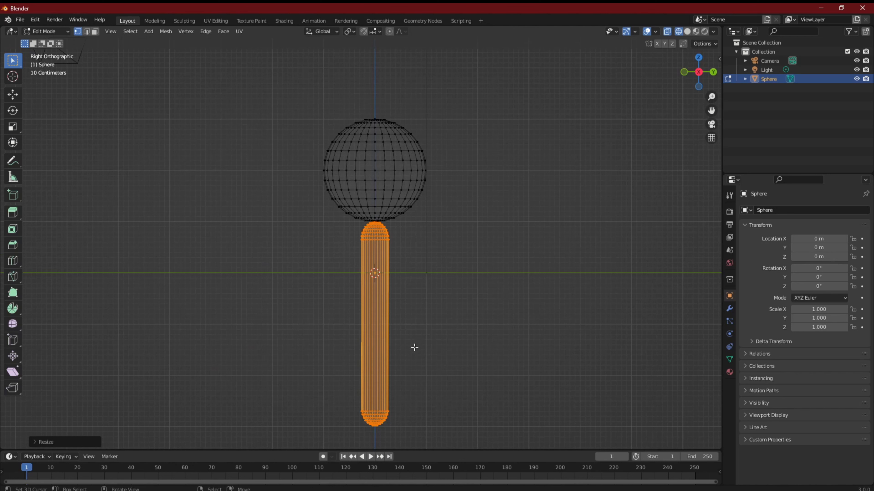
pyautogui.press('b')
pyautogui.moveTo(344, 389); pyautogui.dragTo(417, 441)
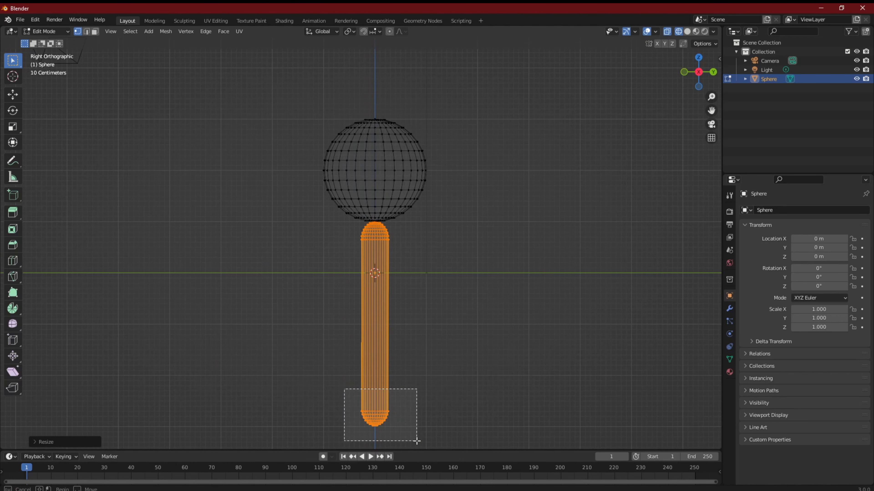
pyautogui.moveTo(416, 441); pyautogui.dragTo(417, 442, button='middle')
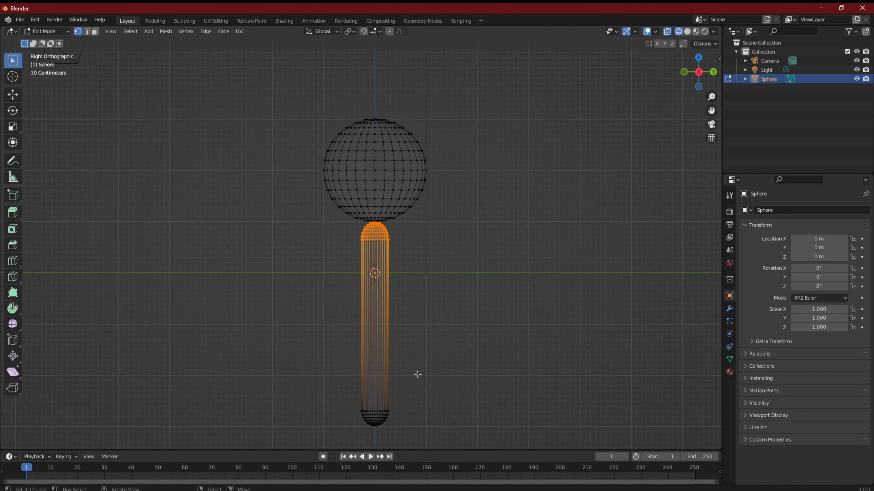
pyautogui.press('g')
pyautogui.press('z')
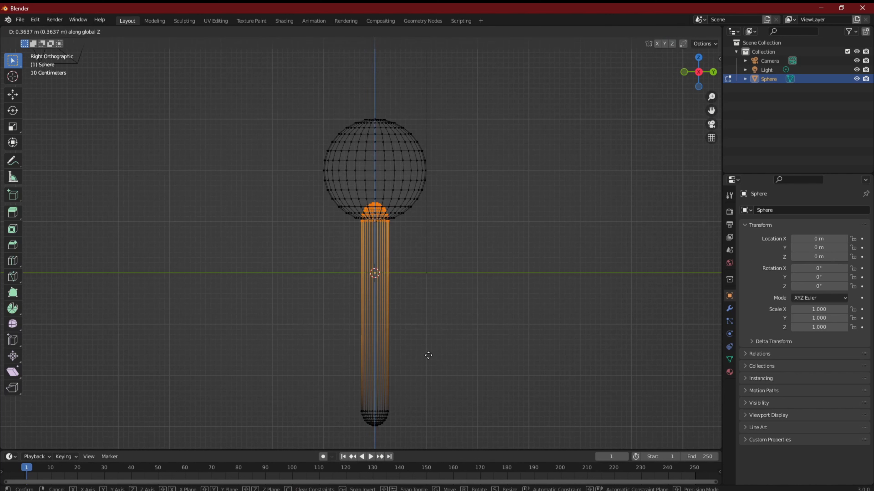
pyautogui.click(429, 354)
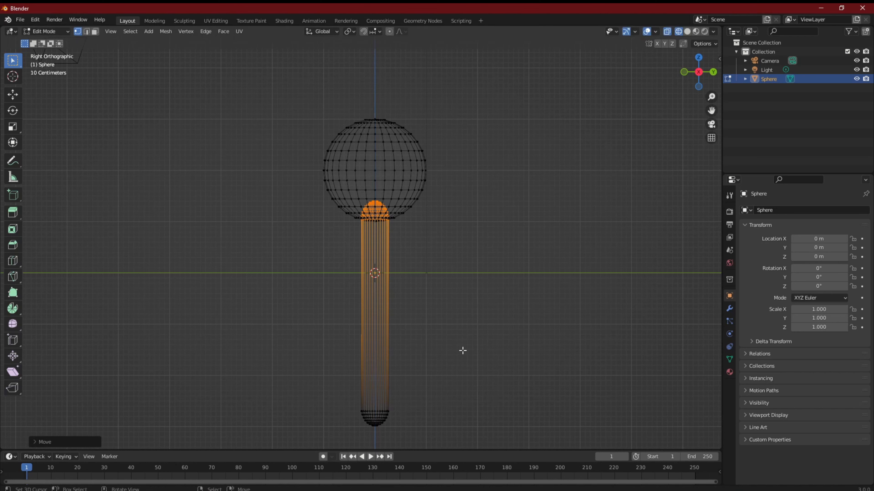
# Switch the viewport shading to Solid and deselect the capsule's upper cap.
pyautogui.press('z')
pyautogui.click(536, 354)
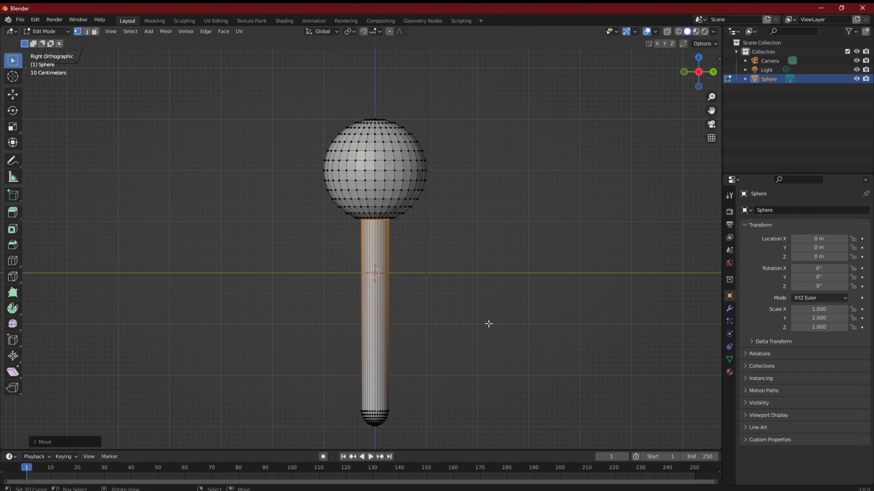
pyautogui.click(481, 321)
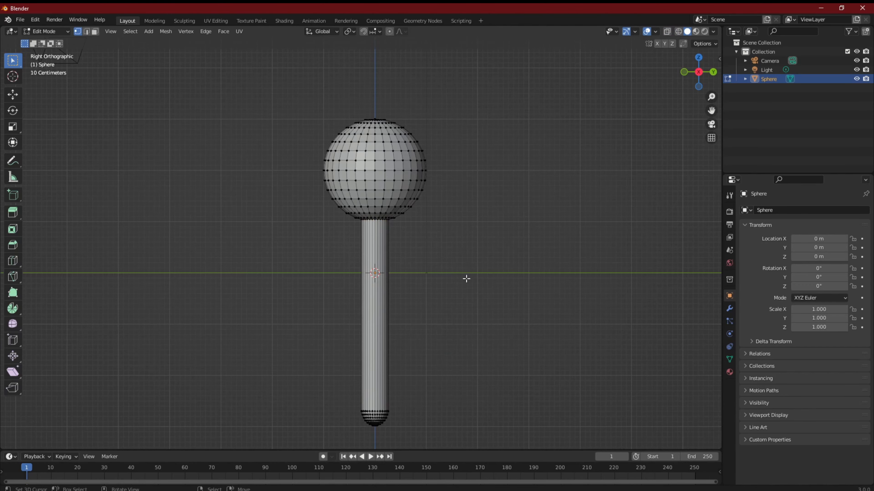
# Inspect the solid sphere and capsule from several distances and angles to check their proportions.
pyautogui.scroll(-5, 466, 279)
pyautogui.scroll(4, 460, 295)
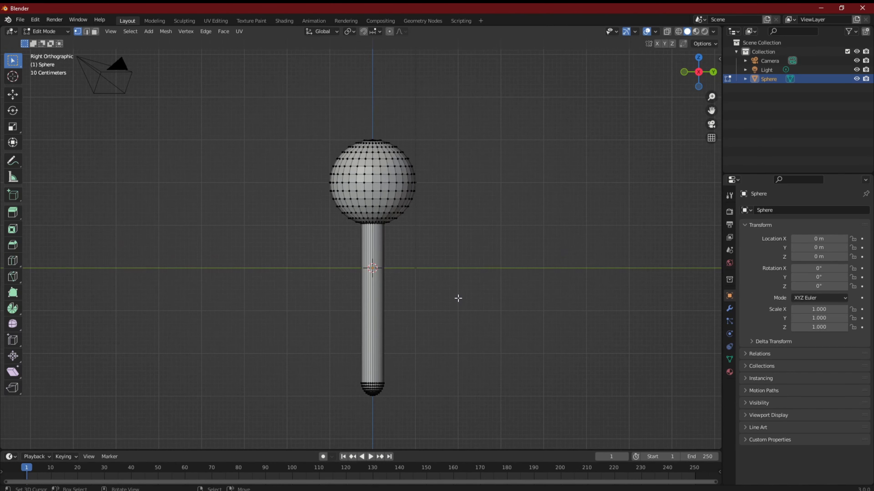
pyautogui.scroll(1, 459, 299)
pyautogui.scroll(-3, 458, 298)
pyautogui.scroll(4, 458, 299)
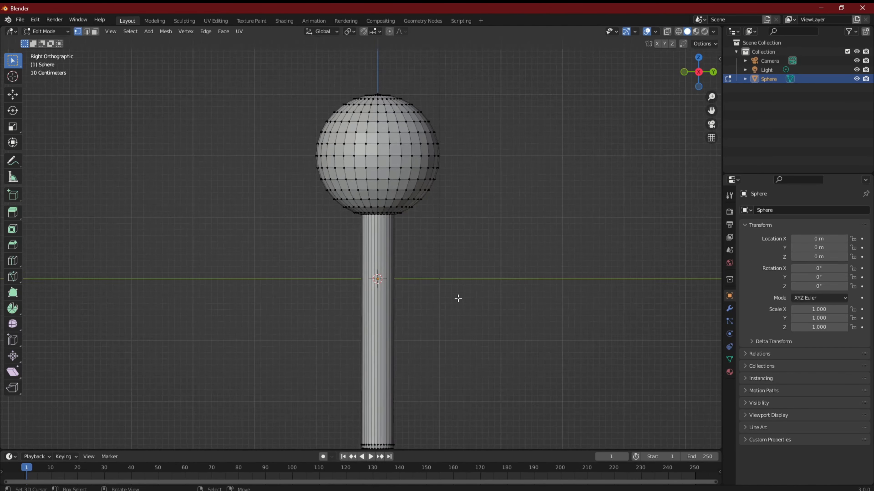
pyautogui.scroll(1, 458, 299)
pyautogui.moveTo(453, 300); pyautogui.dragTo(430, 298, button='middle')
pyautogui.scroll(-2, 496, 314)
pyautogui.scroll(4, 431, 298)
pyautogui.scroll(-5, 431, 298)
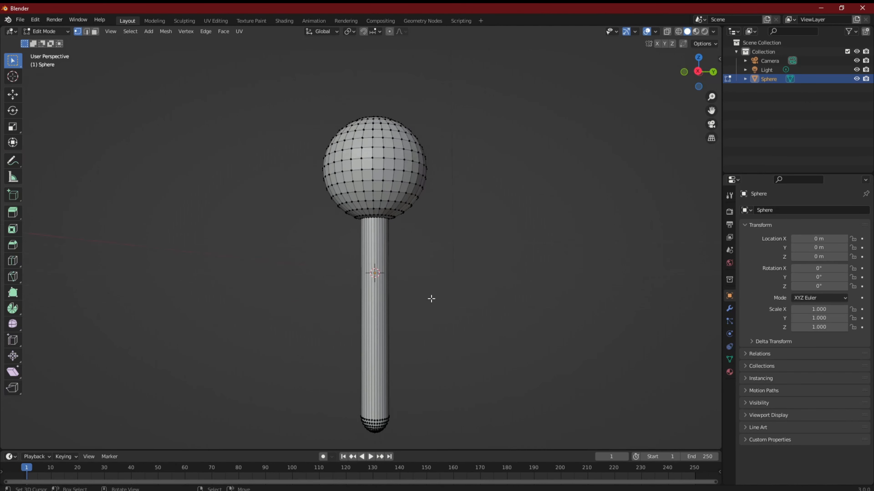
pyautogui.scroll(4, 431, 298)
pyautogui.scroll(1, 431, 298)
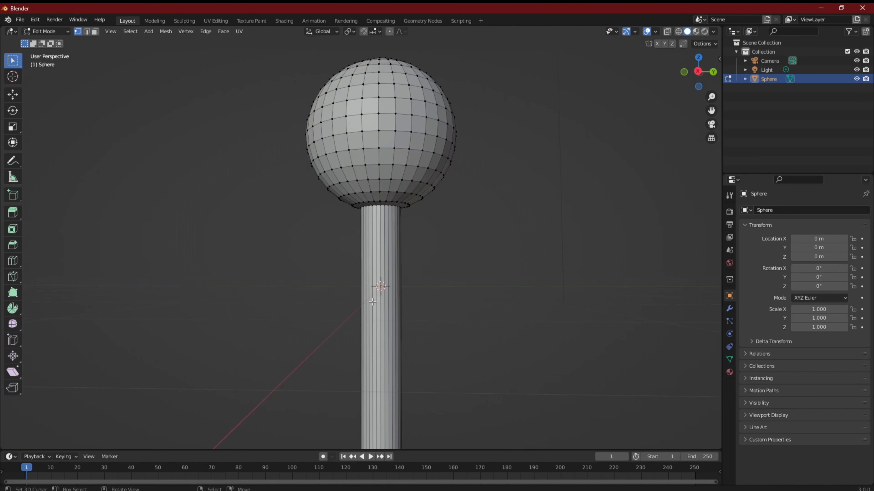
pyautogui.moveTo(373, 302); pyautogui.dragTo(450, 311, button='middle')
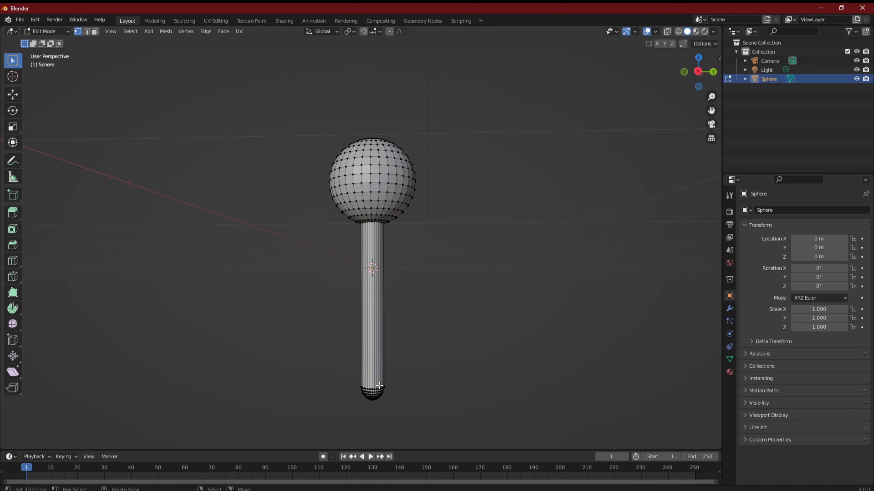
# Select the entire linked capsule and switch to face selection mode.
pyautogui.press('l')
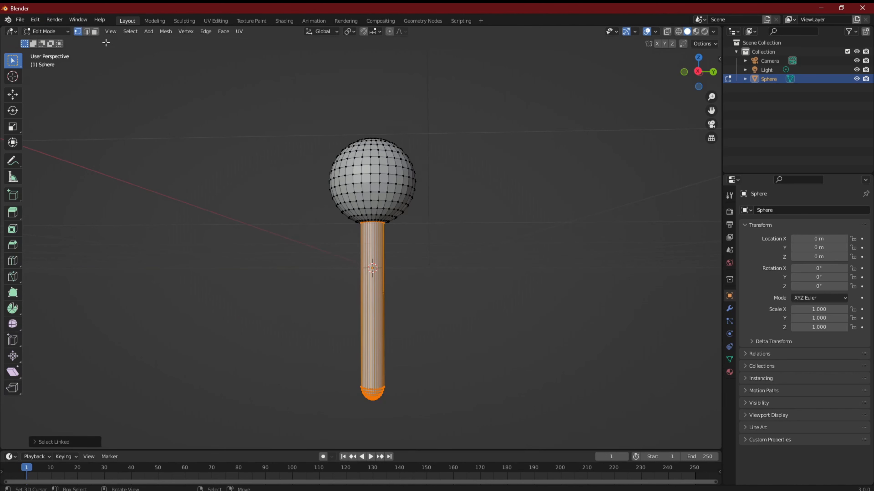
pyautogui.click(95, 32)
pyautogui.moveTo(406, 248); pyautogui.dragTo(435, 254, button='middle')
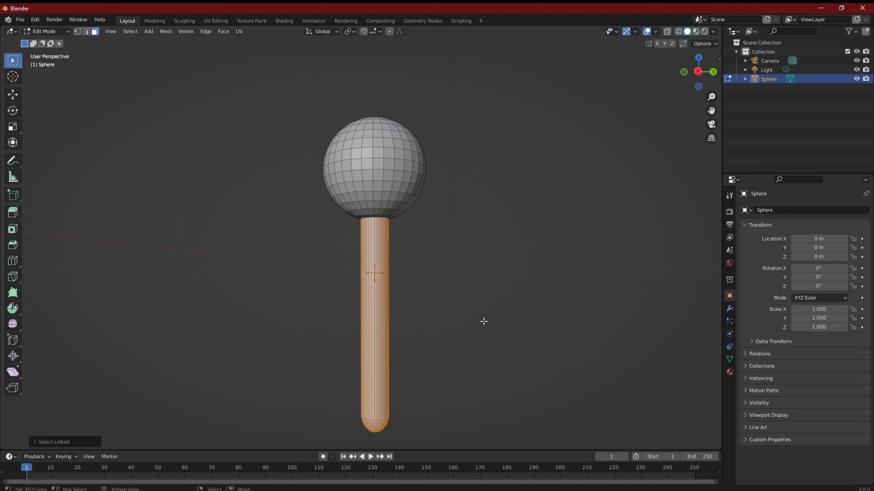
# Duplicate the capsule in place and move the copy along positive Y until it sits just beside the original.
pyautogui.hotkey('shift', 'd')
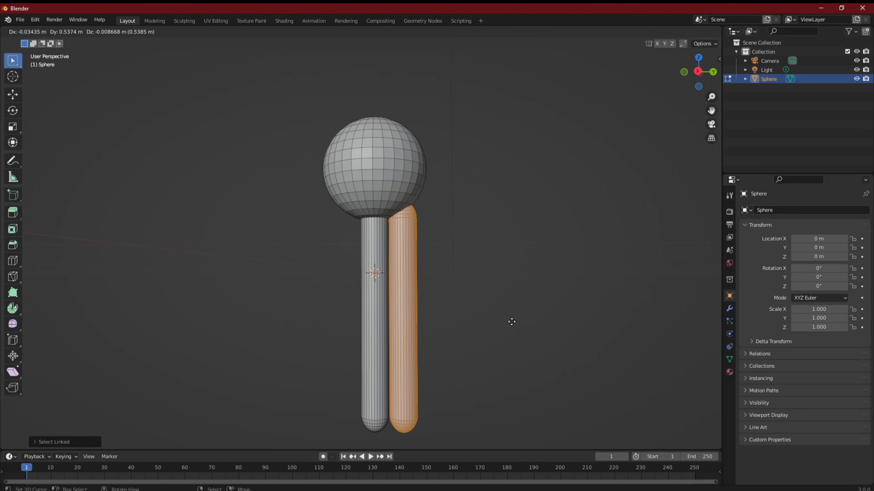
pyautogui.press('Escape')
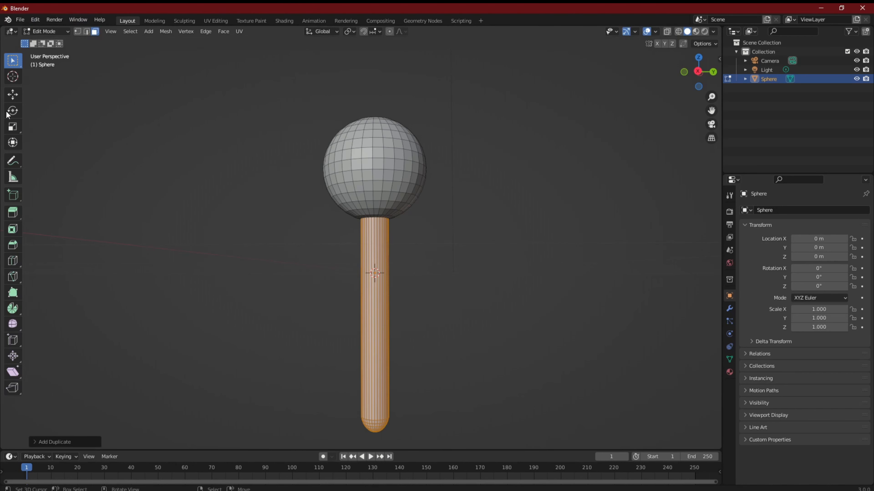
pyautogui.click(18, 93)
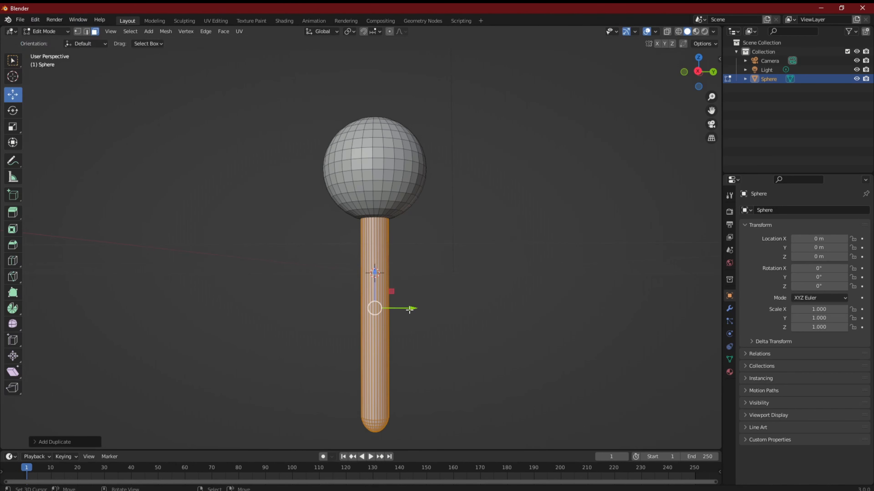
pyautogui.moveTo(410, 308); pyautogui.dragTo(443, 309)
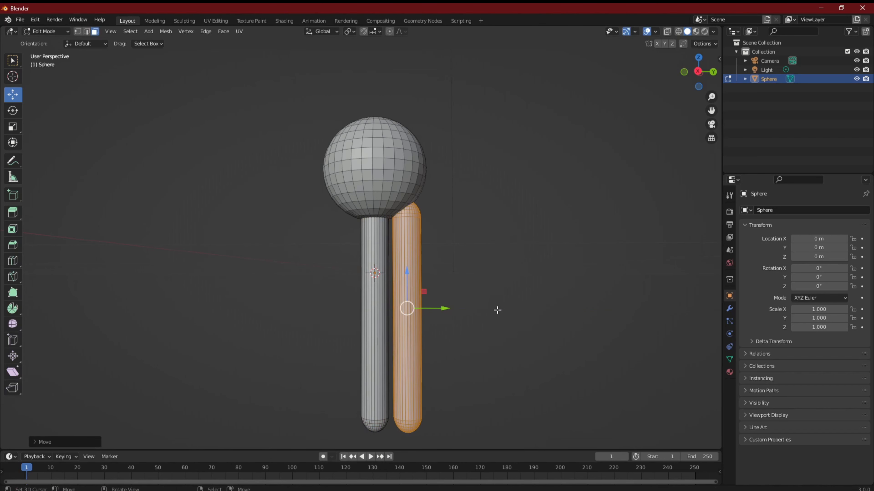
# Try rotating the copied capsule about the X axis so its lower end swings away from the original.
pyautogui.click(13, 110)
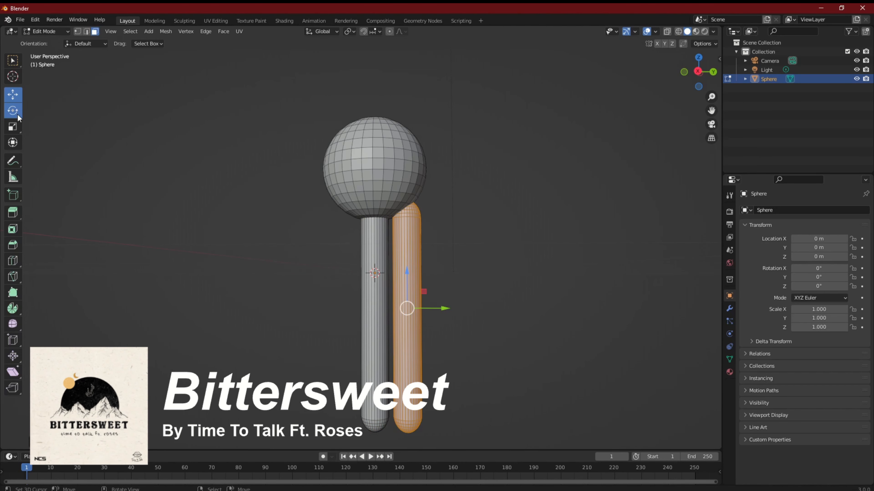
pyautogui.moveTo(428, 284); pyautogui.dragTo(424, 263)
pyautogui.press('KP_3')
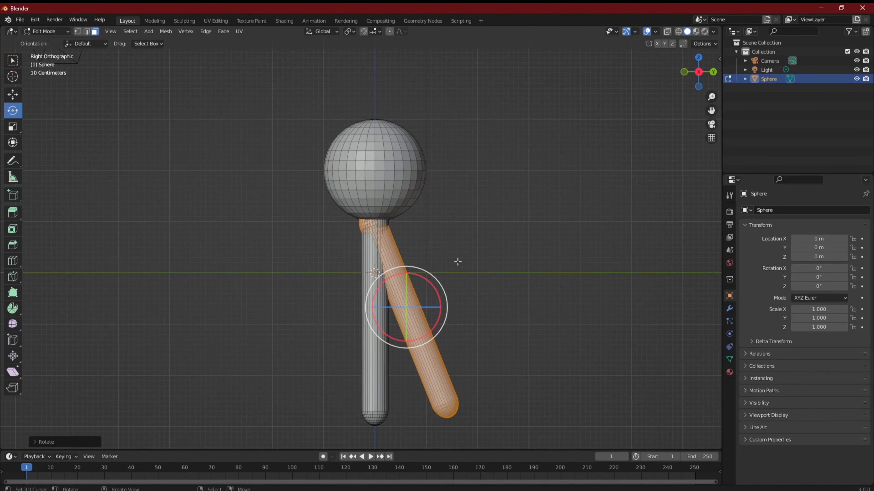
pyautogui.scroll(5, 426, 290)
pyautogui.scroll(-3, 412, 303)
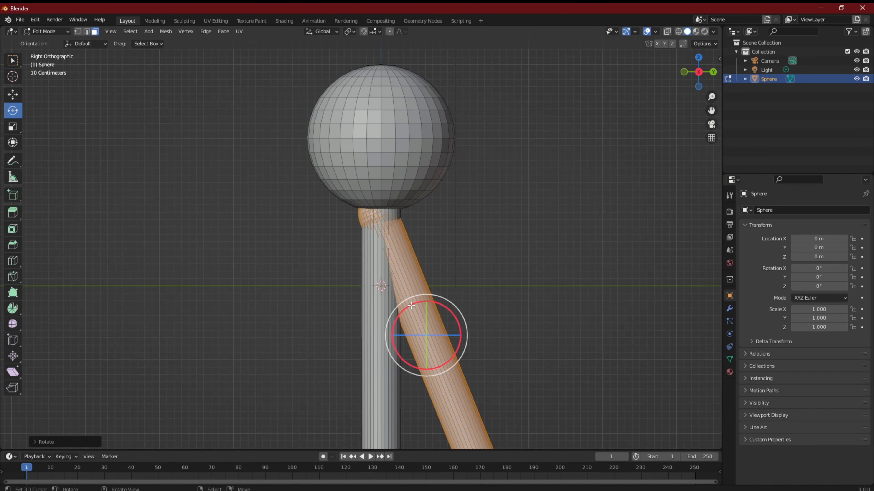
pyautogui.hotkey('ctrl', 'z')
# Scale the copied capsule along global Z to about 0.5 of its length.
pyautogui.scroll(-4, 488, 320)
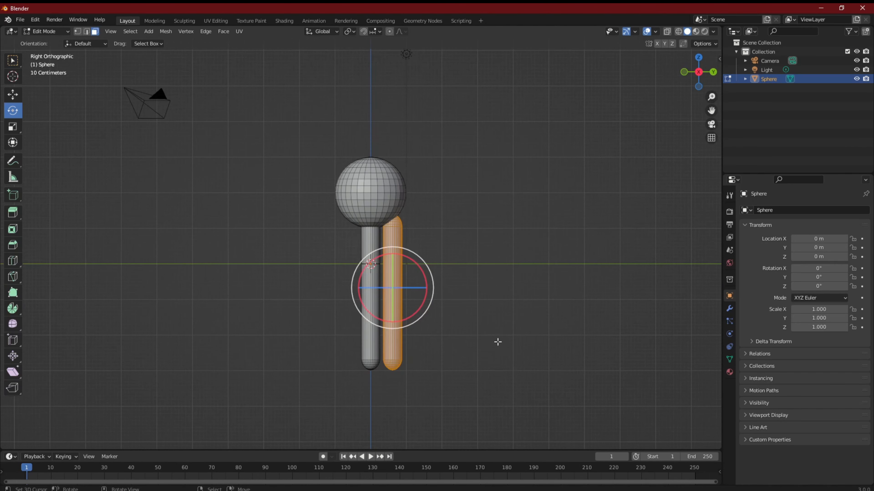
pyautogui.press('s')
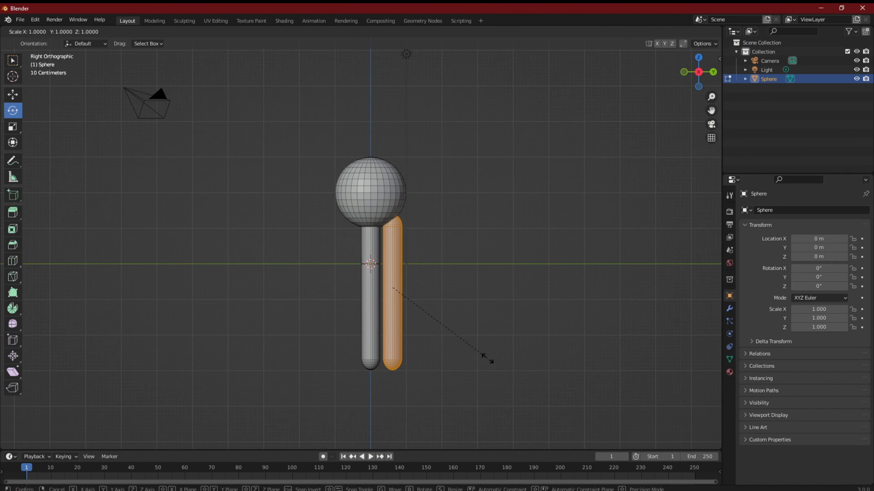
pyautogui.press('z')
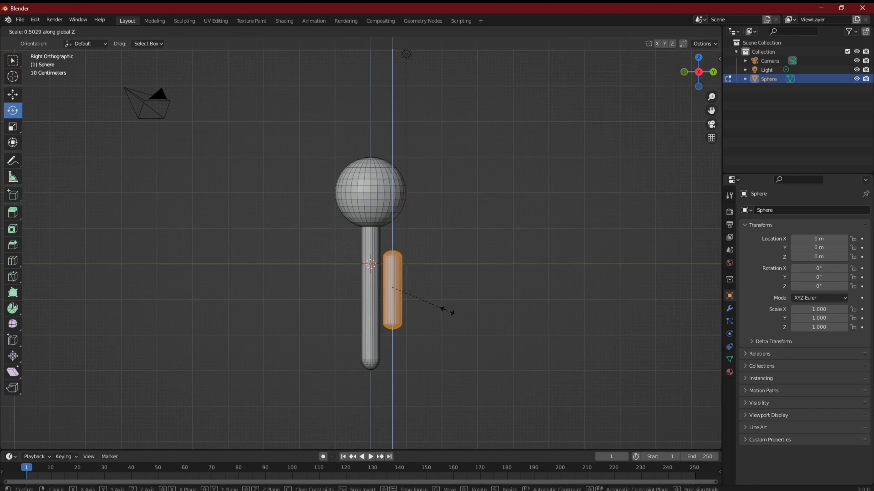
pyautogui.click(447, 312)
# Thin the shortened capsule by scaling it to about 0.78 on X and Y, excluding Z.
pyautogui.press('s')
pyautogui.hotkey('shift', 'z')
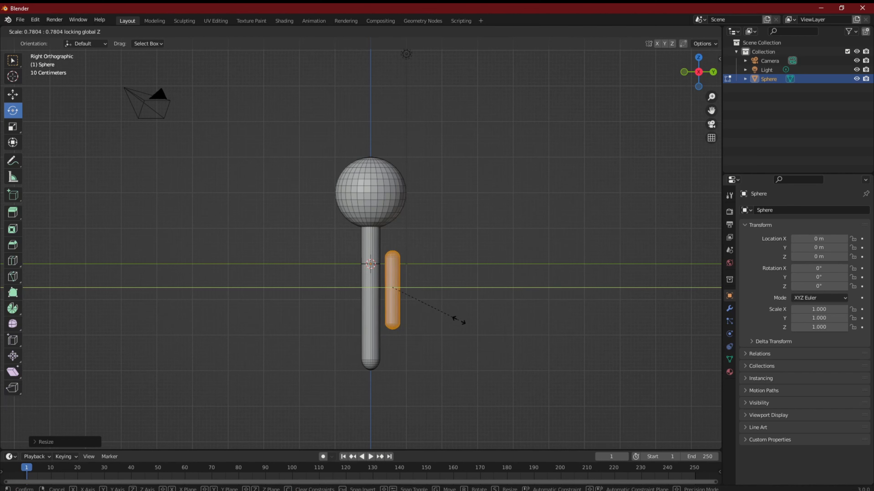
pyautogui.click(459, 320)
pyautogui.scroll(4, 454, 341)
pyautogui.scroll(-1, 460, 358)
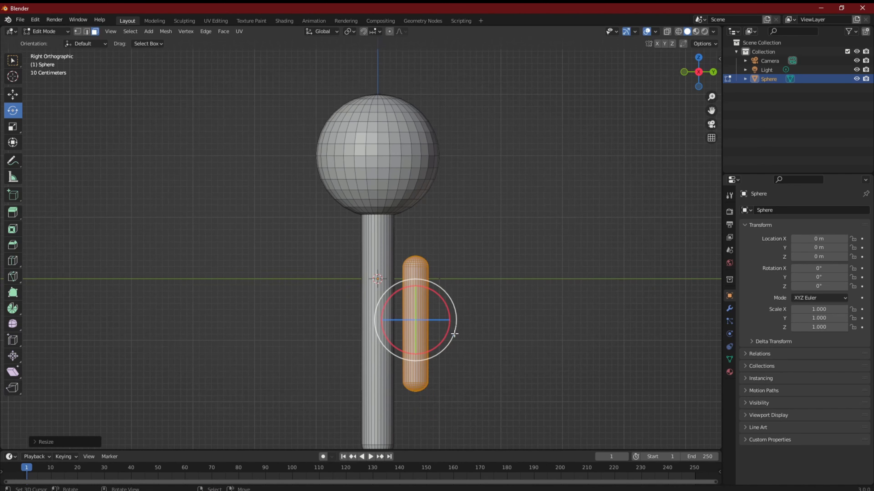
# Move the short capsule up along Z so its top sits just beneath the sphere.
pyautogui.click(15, 98)
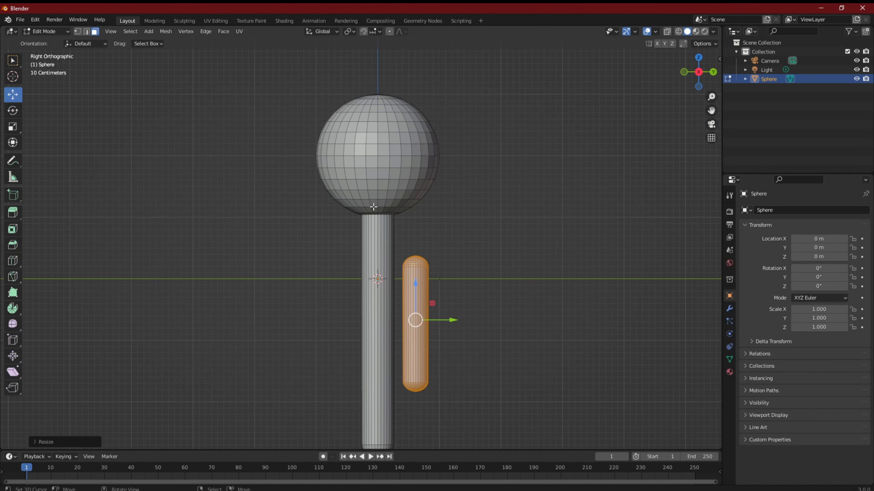
pyautogui.moveTo(414, 287); pyautogui.dragTo(412, 262)
pyautogui.scroll(2, 481, 254)
pyautogui.scroll(-5, 481, 253)
pyautogui.scroll(3, 482, 253)
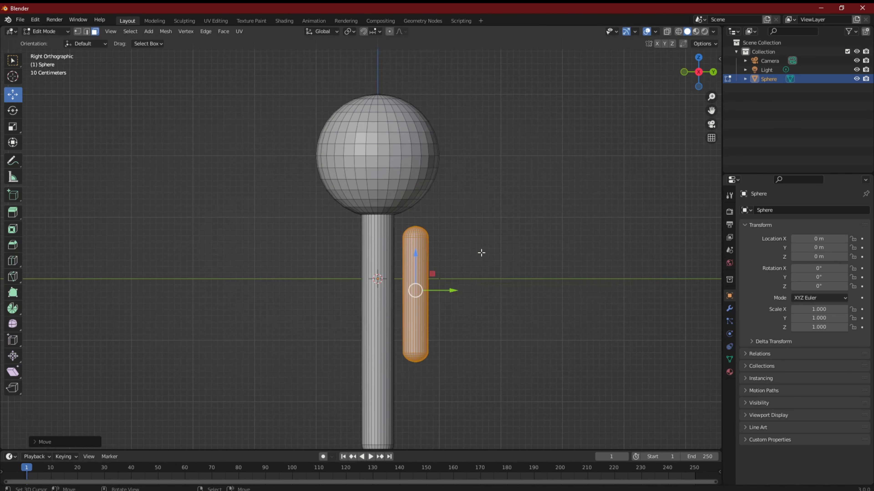
# Slim the short capsule further by scaling it to about 0.8 on X and Y only.
pyautogui.press('s')
pyautogui.hotkey('shift', 'z')
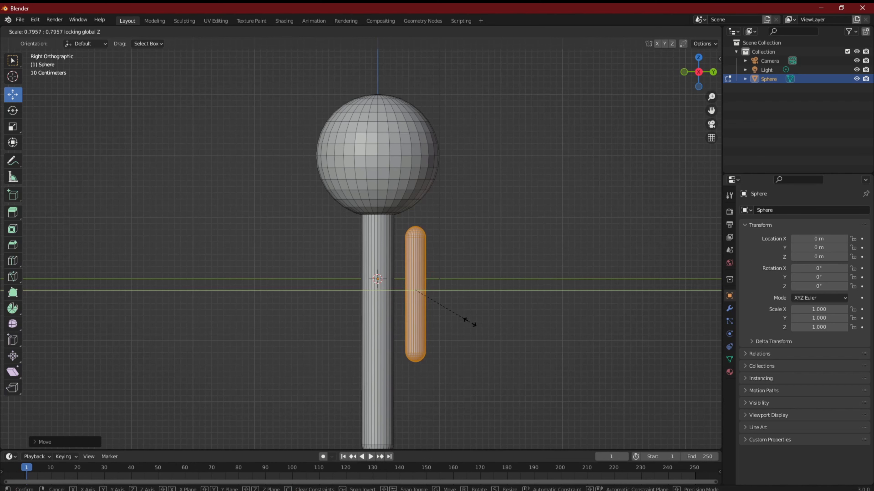
pyautogui.click(470, 322)
pyautogui.scroll(-2, 469, 322)
pyautogui.scroll(2, 470, 322)
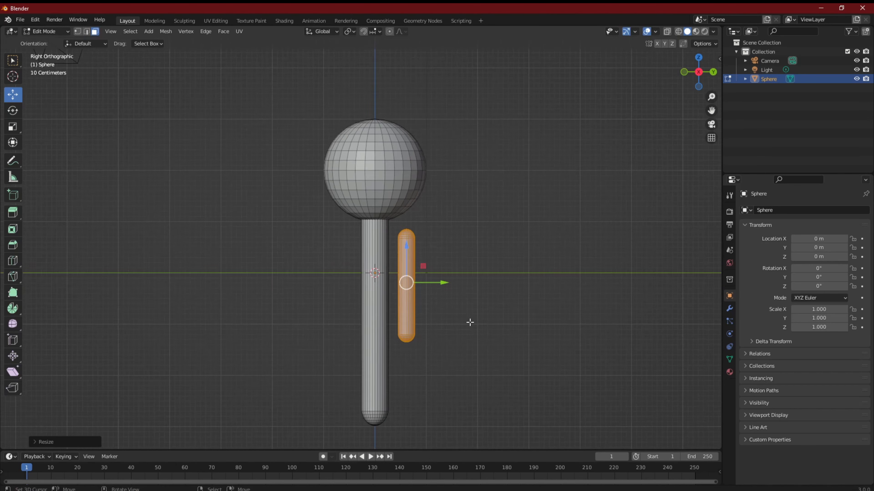
# Thicken the short capsule slightly by scaling it about 1.08 with global Z excluded.
pyautogui.press('s')
pyautogui.hotkey('shift', 'z')
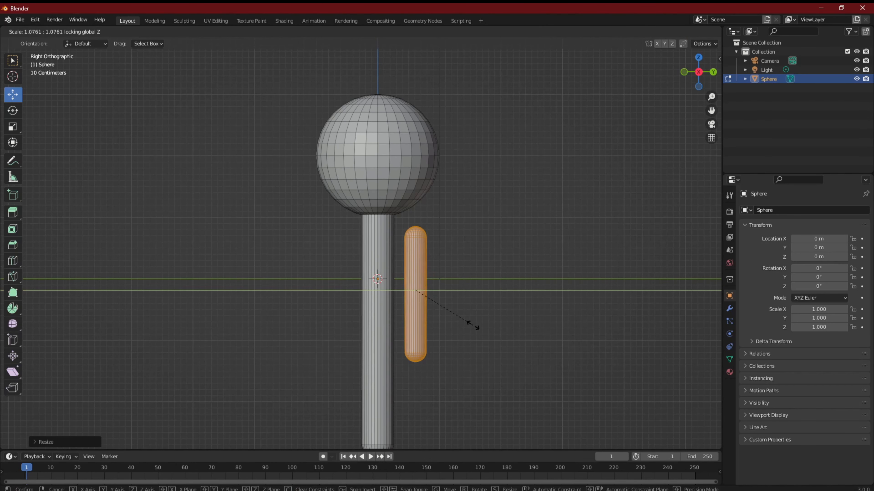
pyautogui.click(476, 328)
pyautogui.scroll(-2, 476, 328)
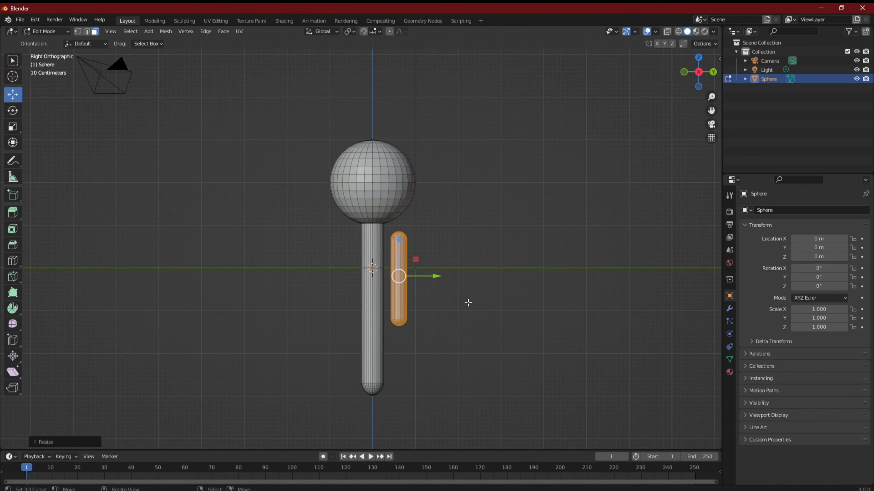
pyautogui.scroll(5, 469, 303)
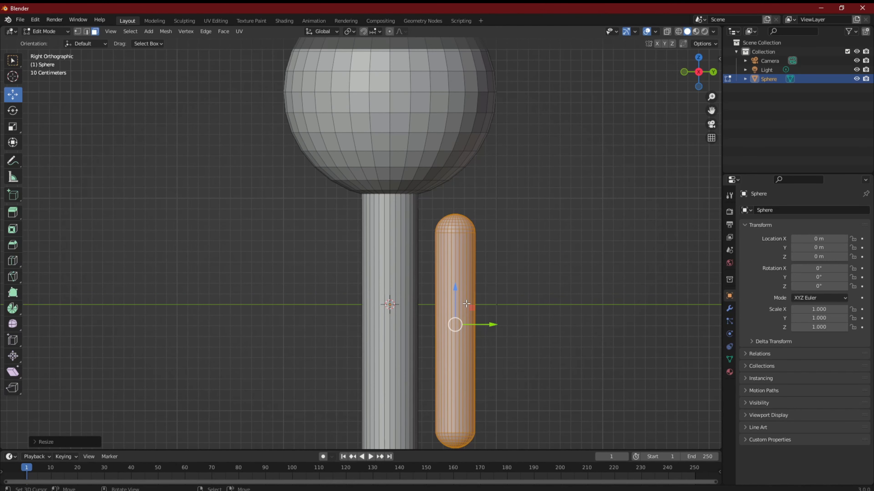
# Tilt the short capsule about X so its lower end points outward, and move its upper end close to the long capsule beneath the sphere.
pyautogui.click(12, 110)
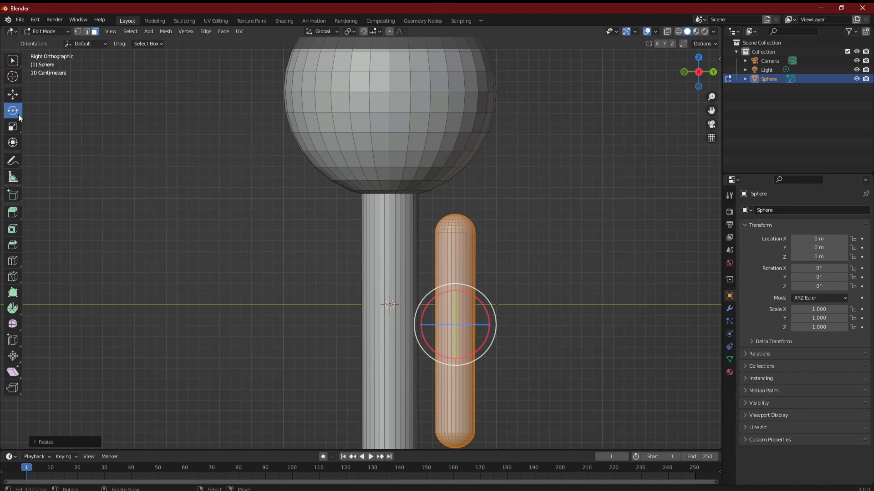
pyautogui.moveTo(479, 299); pyautogui.dragTo(450, 265)
pyautogui.click(13, 94)
pyautogui.moveTo(564, 275); pyautogui.dragTo(469, 263, button='middle')
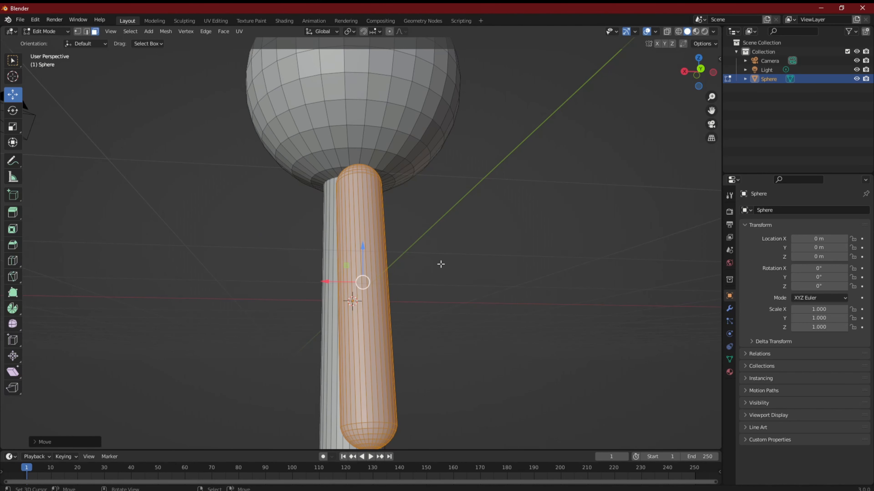
pyautogui.scroll(-5, 441, 264)
pyautogui.moveTo(441, 265); pyautogui.dragTo(486, 336, button='middle')
pyautogui.scroll(3, 462, 321)
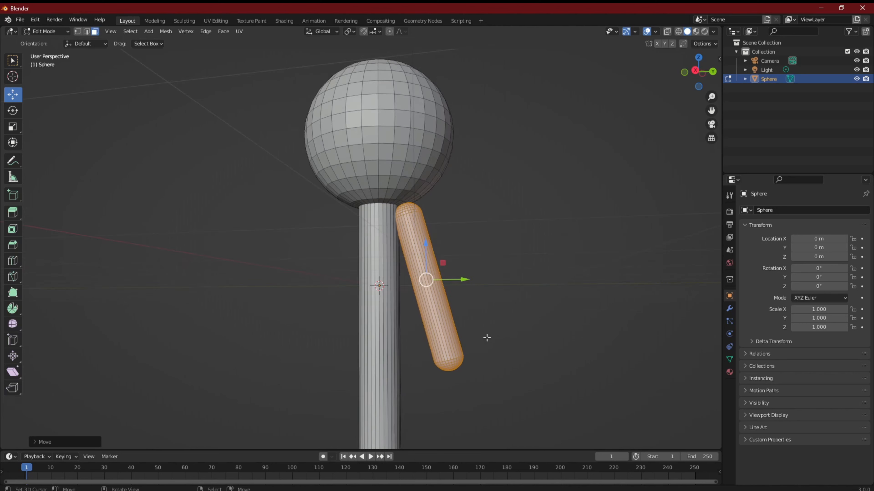
# Set the transform orientation to Normal and shorten the tilted capsule along its own lengthwise axis.
pyautogui.click(311, 32)
pyautogui.click(324, 80)
pyautogui.click(13, 127)
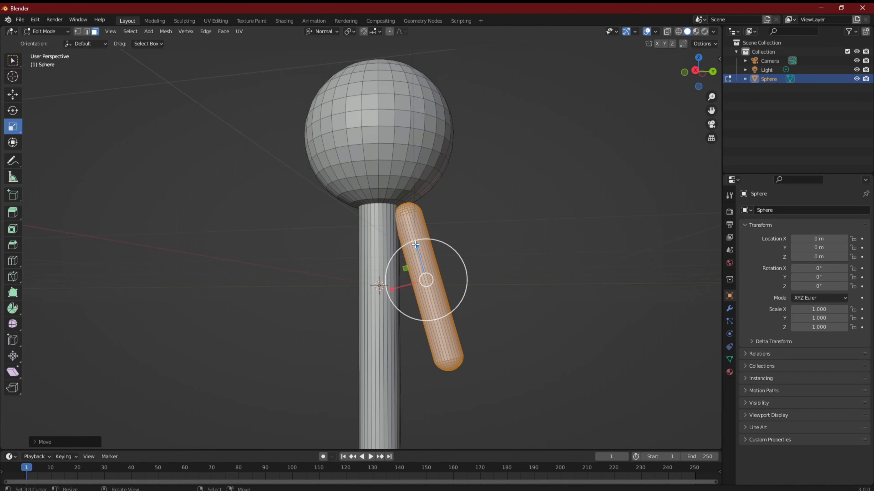
pyautogui.moveTo(415, 245); pyautogui.dragTo(417, 247)
pyautogui.press('KP_3')
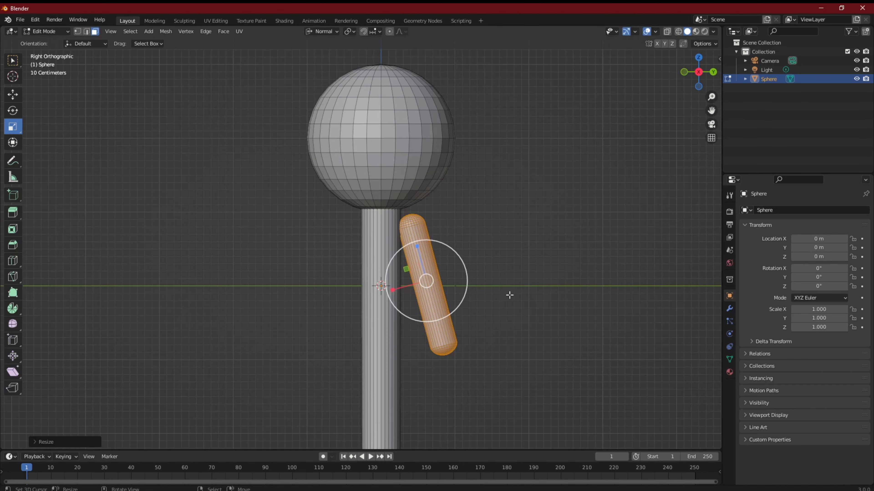
pyautogui.scroll(-4, 510, 295)
pyautogui.scroll(3, 509, 295)
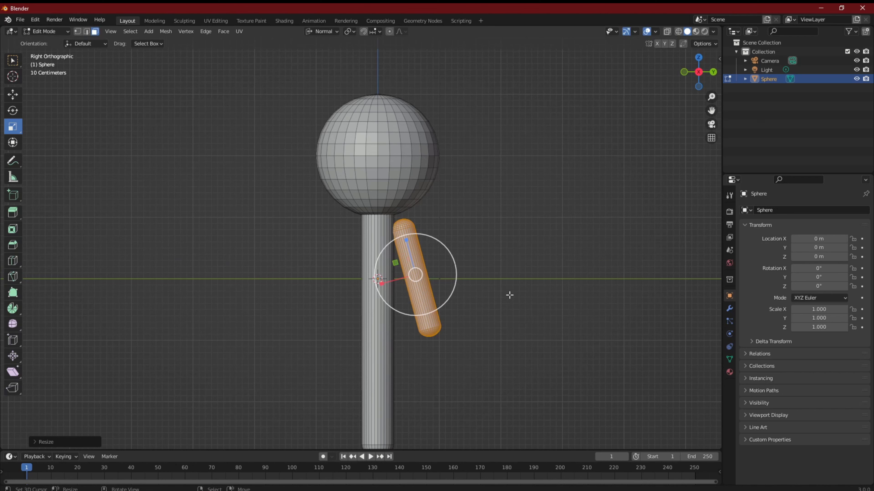
pyautogui.moveTo(407, 240); pyautogui.dragTo(410, 246)
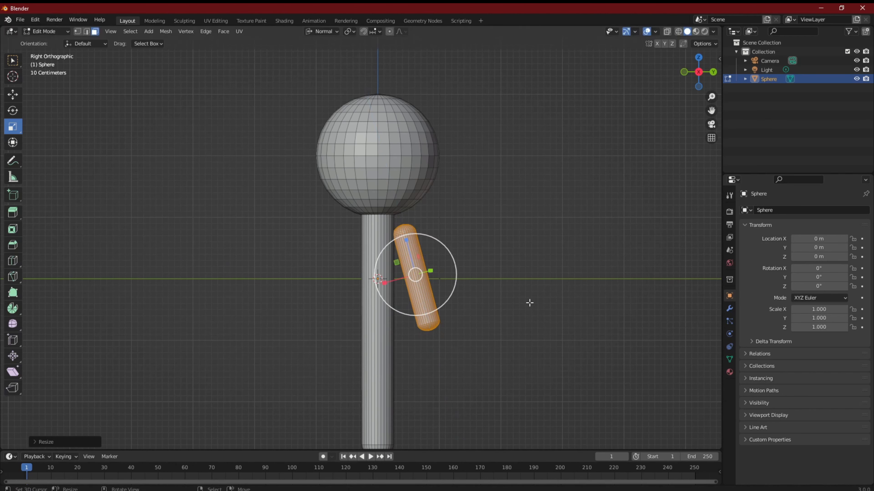
# Scale the tilted capsule's thickness to about 0.9, excluding normal Z, and shift it slightly upward along its length.
pyautogui.press('s')
pyautogui.hotkey('shift', 'z')
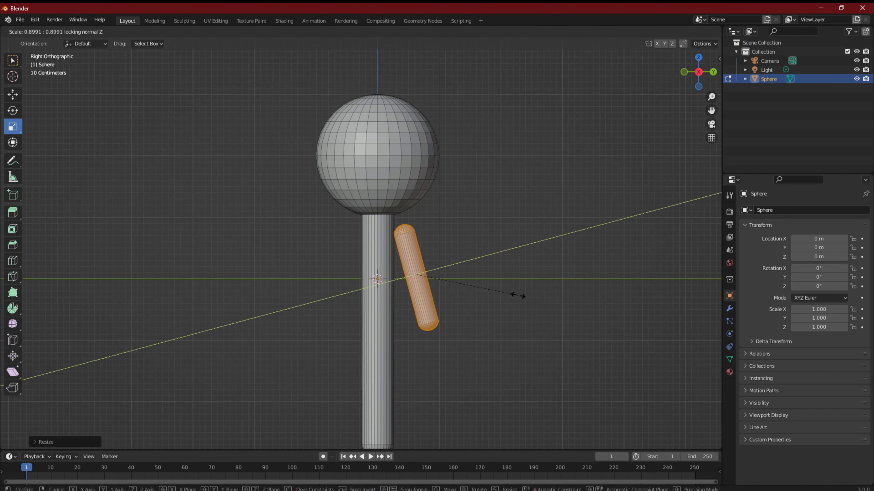
pyautogui.click(516, 292)
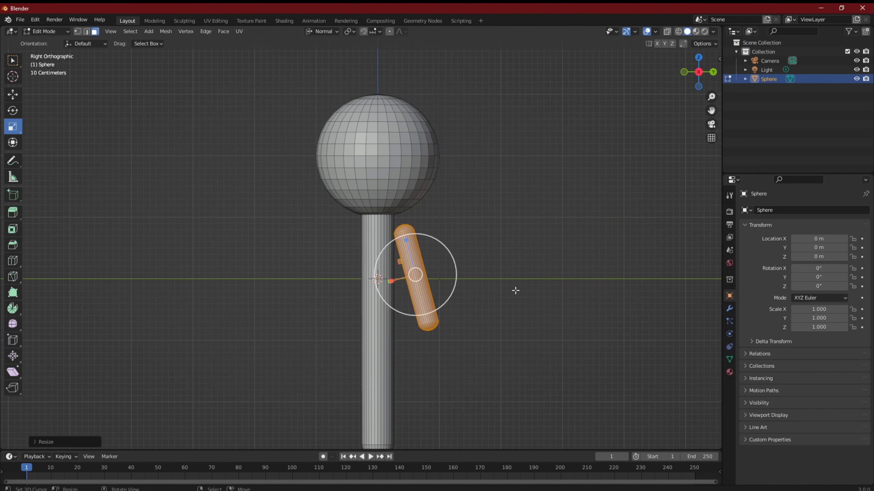
pyautogui.click(13, 95)
pyautogui.moveTo(407, 240)
pyautogui.mouseDown()
pyautogui.moveTo(399, 234)
pyautogui.moveTo(405, 238)
pyautogui.mouseUp()
pyautogui.moveTo(405, 238); pyautogui.dragTo(474, 250, button='middle')
pyautogui.scroll(5, 485, 253)
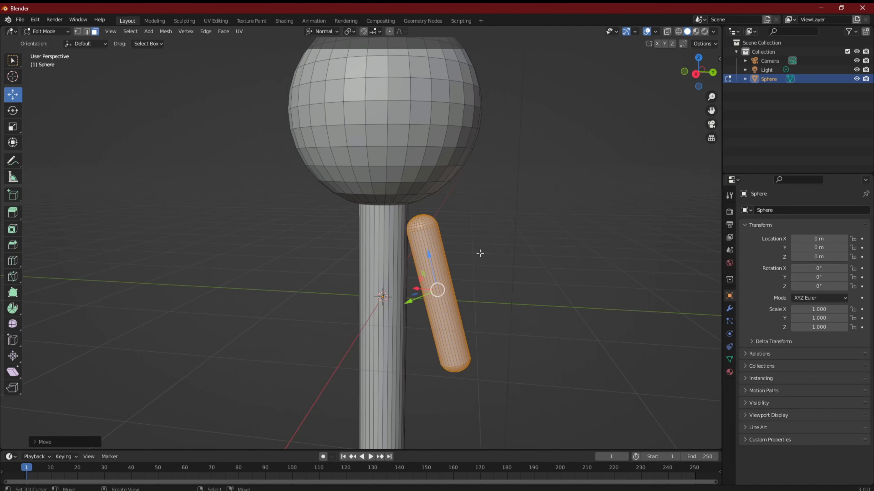
# Fine-tune the tilted capsule's thickness by scaling it to about 0.98 with normal Z excluded.
pyautogui.press('s')
pyautogui.hotkey('shift', 'z')
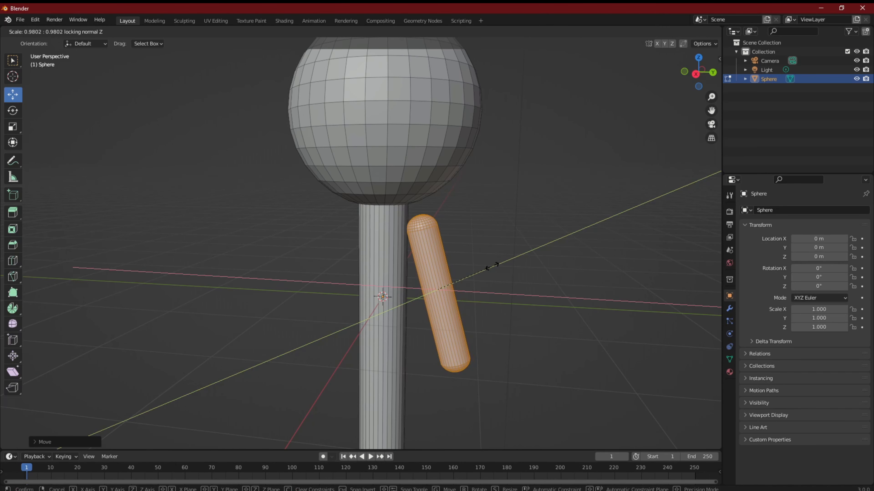
pyautogui.click(493, 266)
pyautogui.press('KP_3')
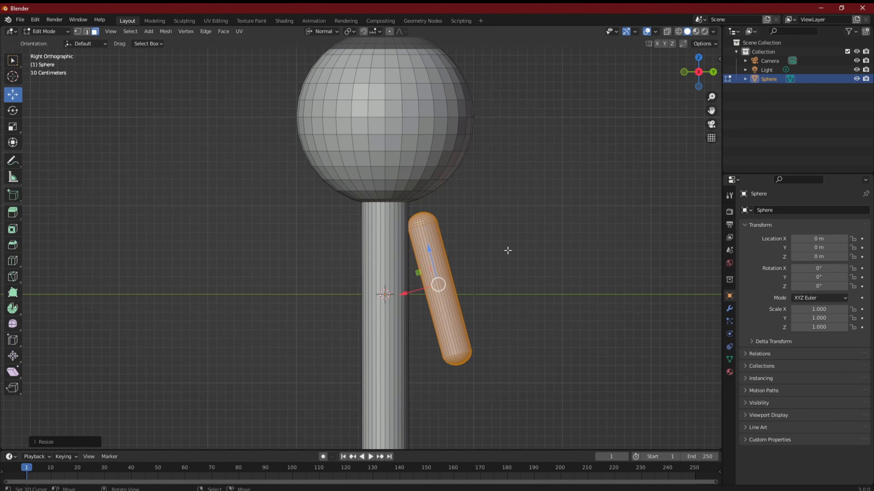
pyautogui.scroll(-2, 507, 250)
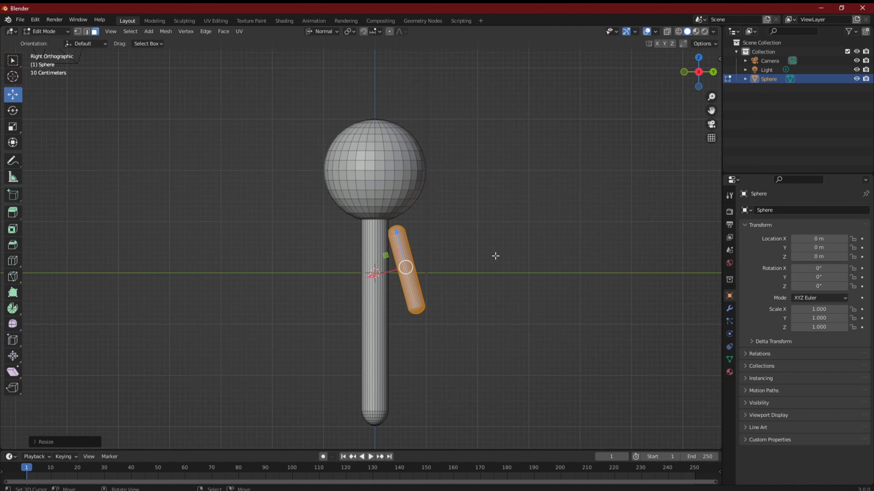
pyautogui.scroll(2, 496, 256)
pyautogui.scroll(-2, 495, 256)
# Deselect everything, switch to wireframe shading and box-select the negative Y half of the sphere and long capsule.
pyautogui.click(456, 292)
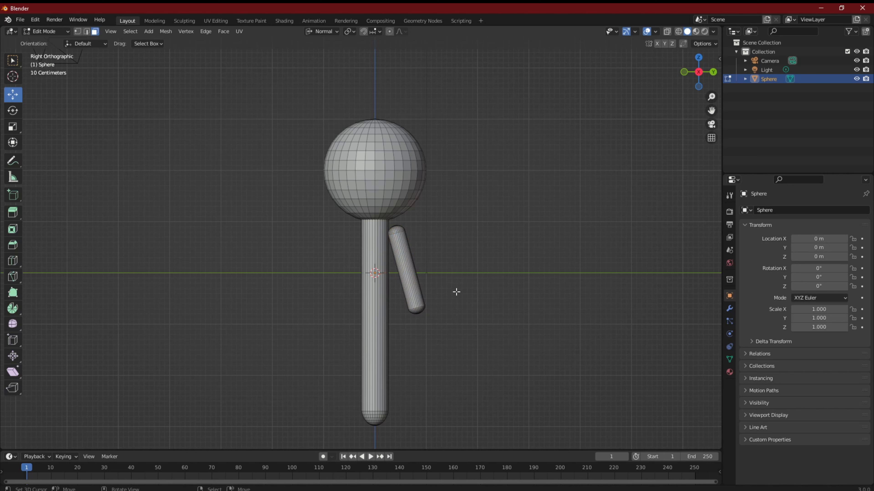
pyautogui.press('z')
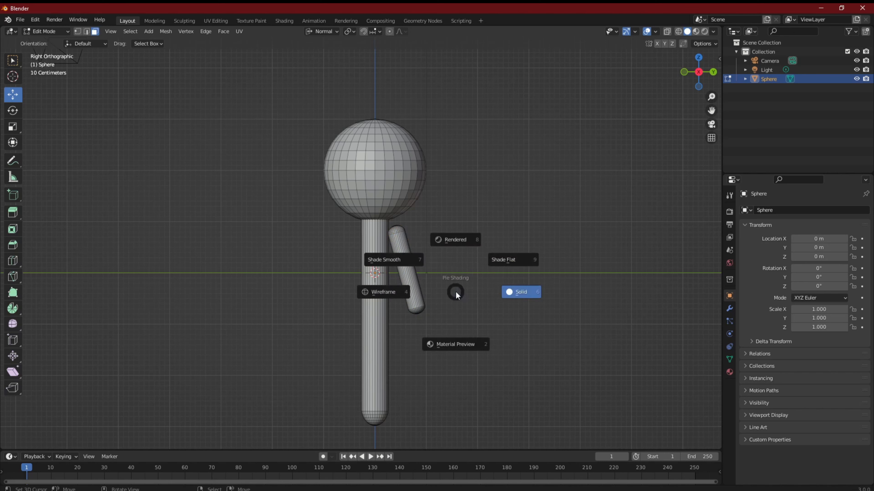
pyautogui.click(394, 295)
pyautogui.press('b')
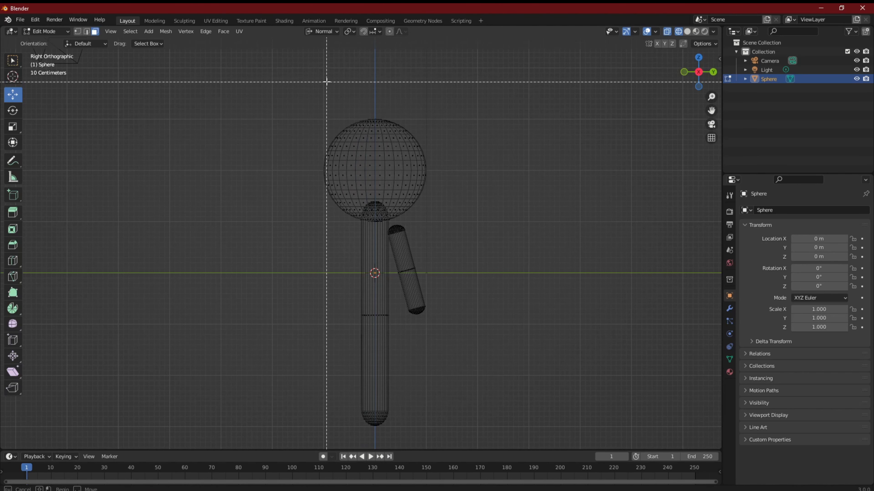
pyautogui.moveTo(322, 78); pyautogui.dragTo(373, 462)
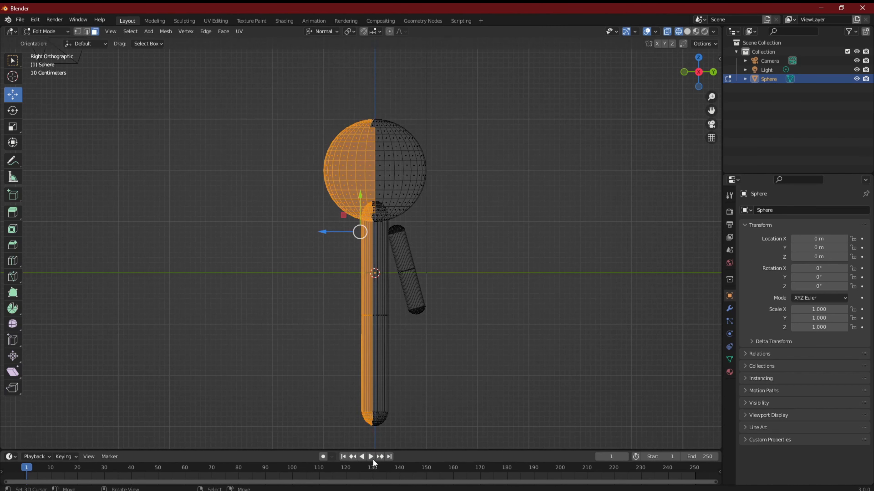
# Add the missed negative Y faces of the long capsule's rounded top inside the sphere to the selection.
pyautogui.scroll(6, 416, 146)
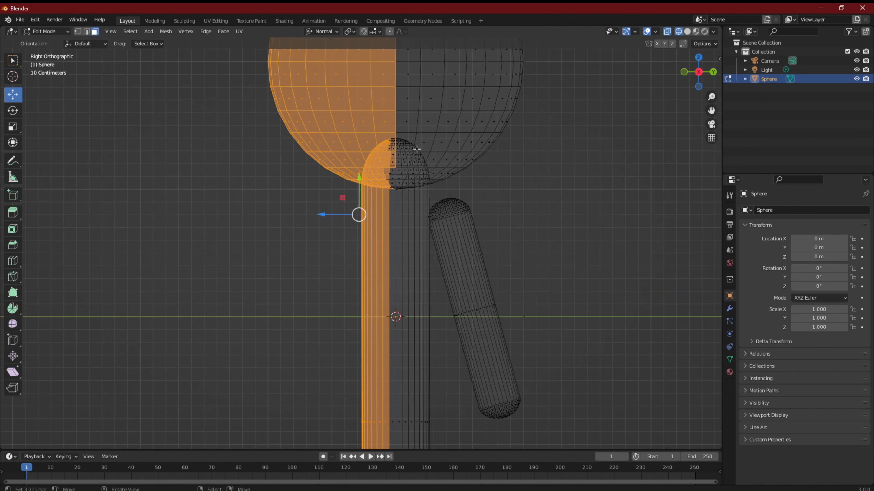
pyautogui.scroll(-4, 417, 150)
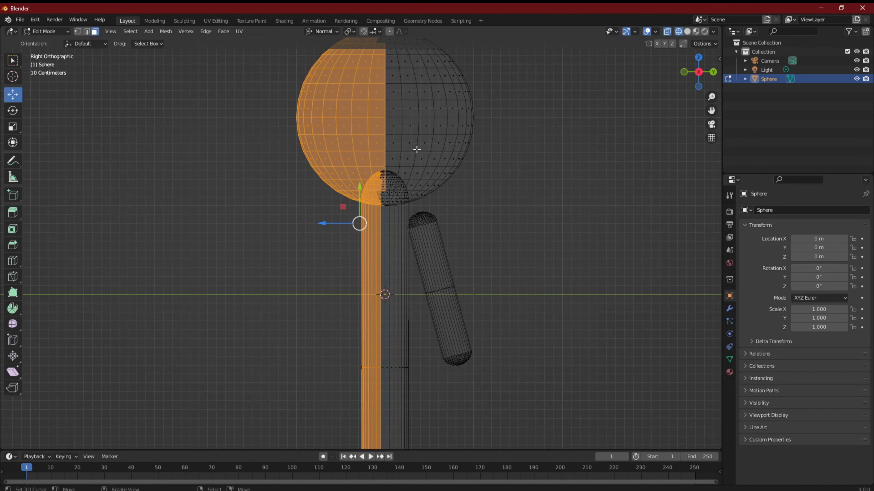
pyautogui.scroll(3, 417, 149)
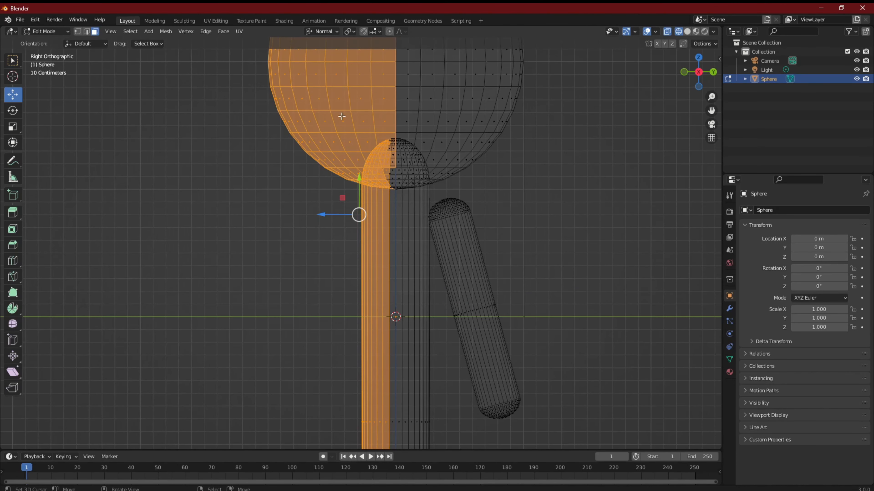
pyautogui.press('b')
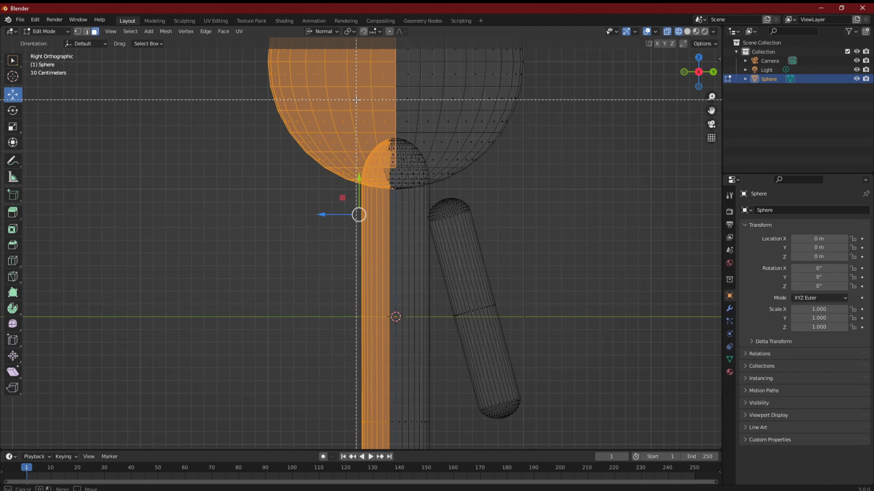
pyautogui.moveTo(357, 100); pyautogui.dragTo(392, 203)
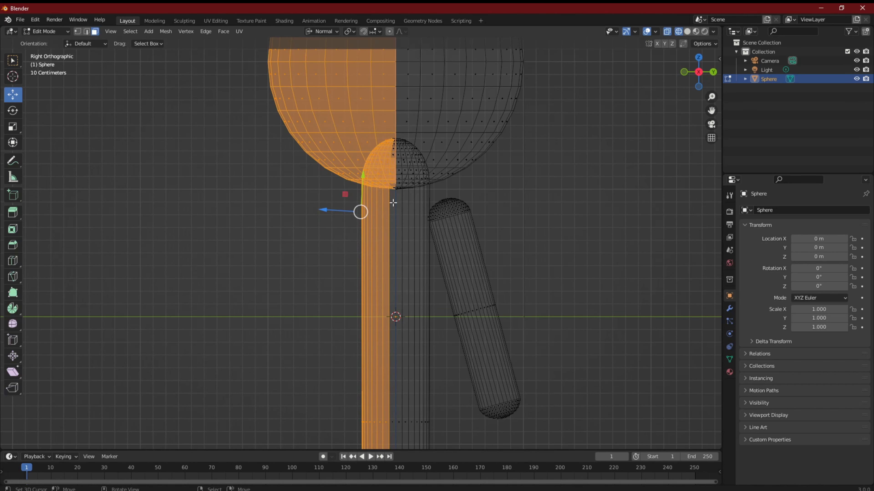
pyautogui.scroll(-3, 392, 206)
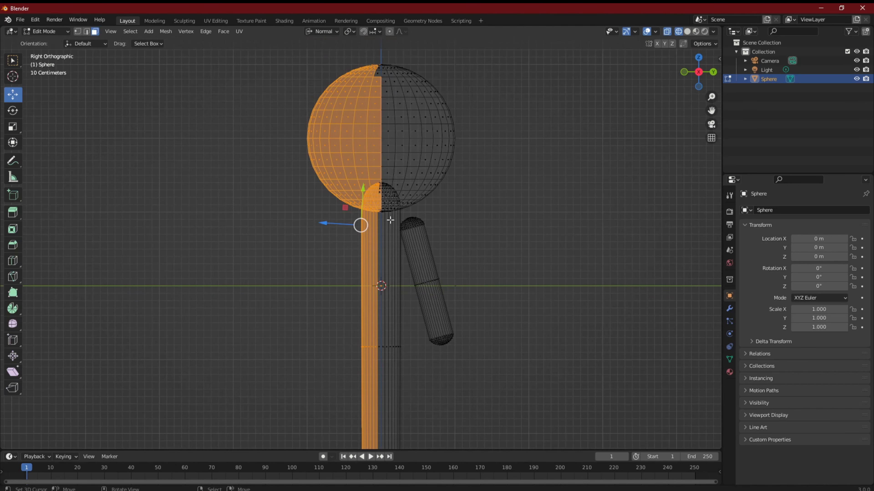
# Box-select the remaining negative Y faces of the sphere and long capsule down to the capsule's rounded bottom, adding them to the selection.
pyautogui.scroll(-1, 376, 316)
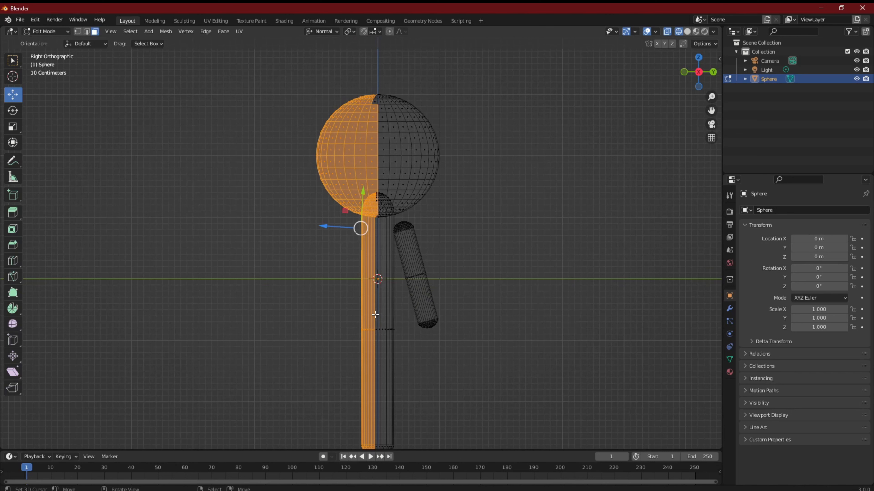
pyautogui.press('b')
pyautogui.moveTo(353, 63); pyautogui.dragTo(377, 416)
pyautogui.scroll(-2, 400, 316)
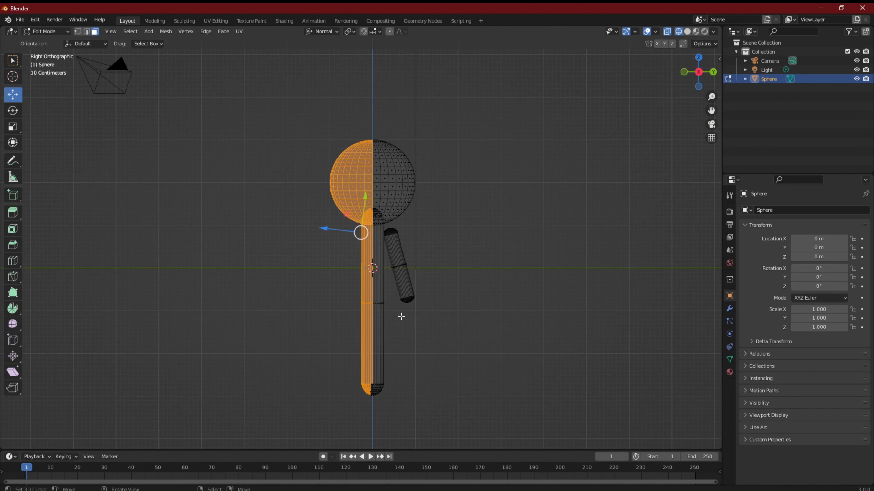
pyautogui.scroll(1, 400, 316)
pyautogui.scroll(-1, 401, 317)
pyautogui.press('b')
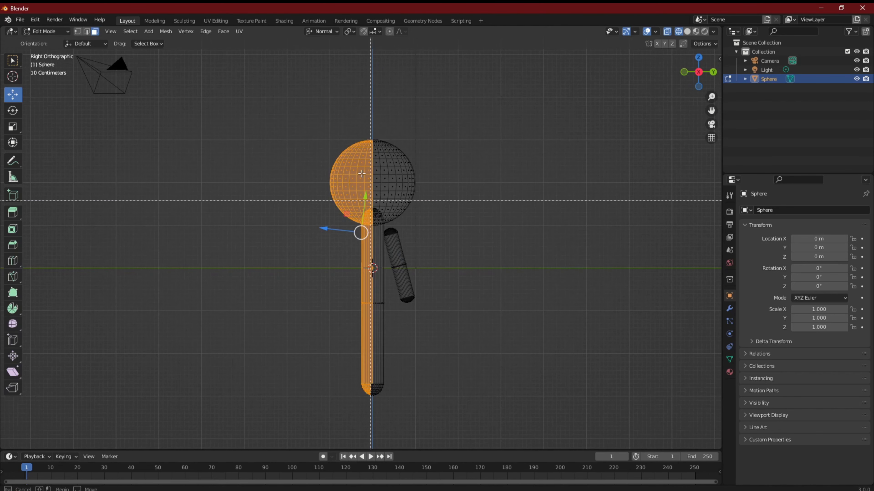
pyautogui.moveTo(314, 101); pyautogui.dragTo(372, 443)
pyautogui.scroll(5, 394, 307)
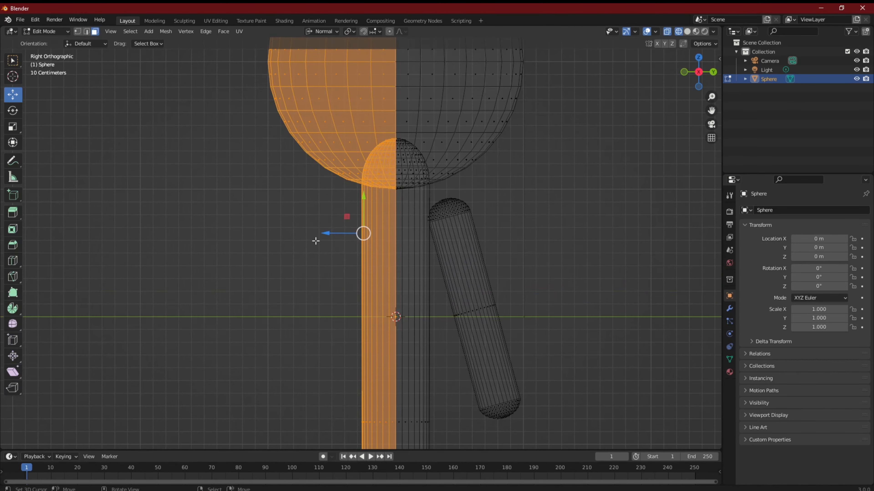
# Examine the selection inside the sphere around the long capsule's rounded top, finishing in solid shading.
pyautogui.moveTo(395, 312); pyautogui.dragTo(465, 324, button='middle')
pyautogui.scroll(4, 465, 324)
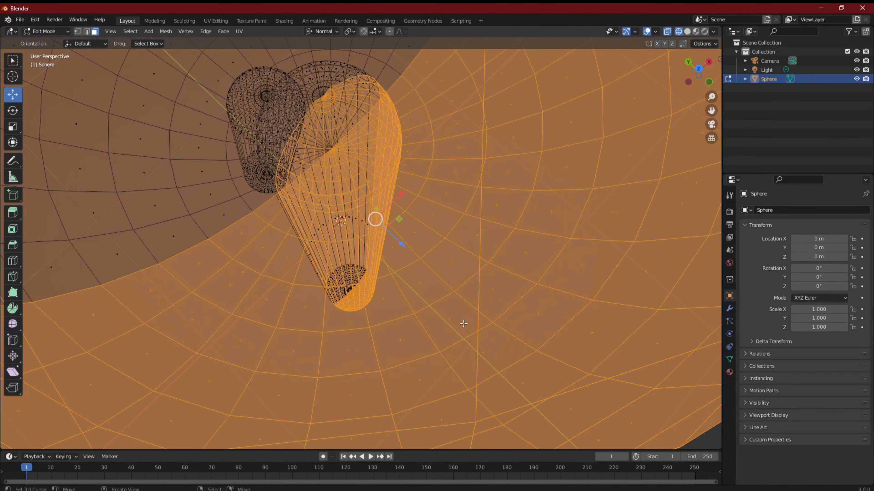
pyautogui.scroll(-4, 463, 323)
pyautogui.scroll(4, 464, 324)
pyautogui.moveTo(463, 324); pyautogui.dragTo(544, 316, button='middle')
pyautogui.scroll(3, 255, 231)
pyautogui.moveTo(254, 231); pyautogui.dragTo(311, 243, button='middle')
pyautogui.scroll(-2, 221, 317)
pyautogui.moveTo(243, 308); pyautogui.dragTo(277, 305, button='middle')
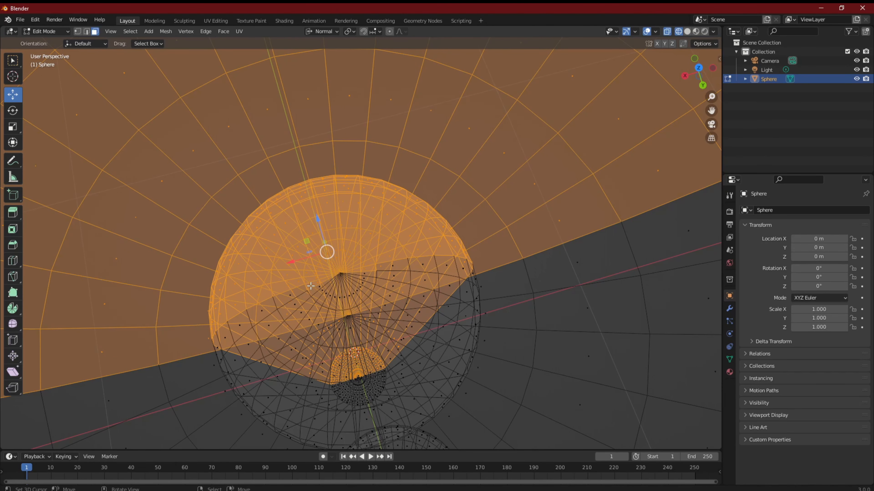
pyautogui.press('z')
pyautogui.click(380, 289)
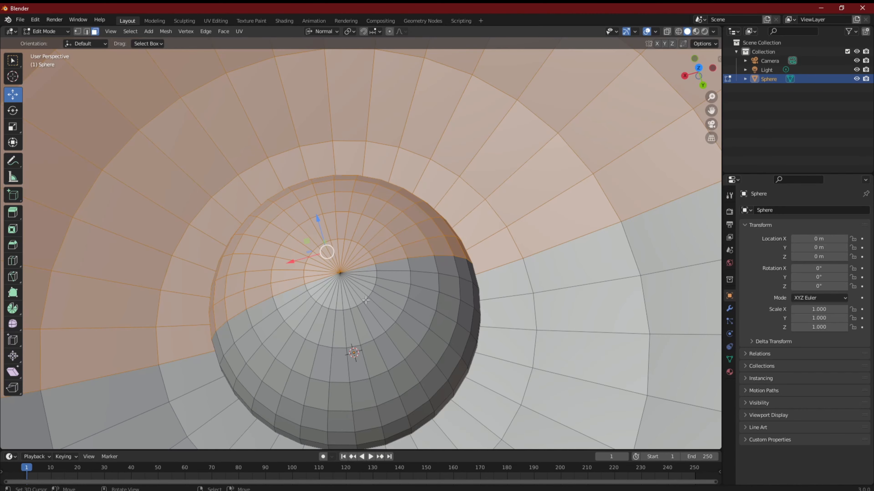
# Examine the selection boundary along the sphere and the long capsule from below, the side and the front.
pyautogui.moveTo(370, 268); pyautogui.dragTo(395, 384, button='middle')
pyautogui.scroll(-8, 370, 193)
pyautogui.scroll(-3, 396, 384)
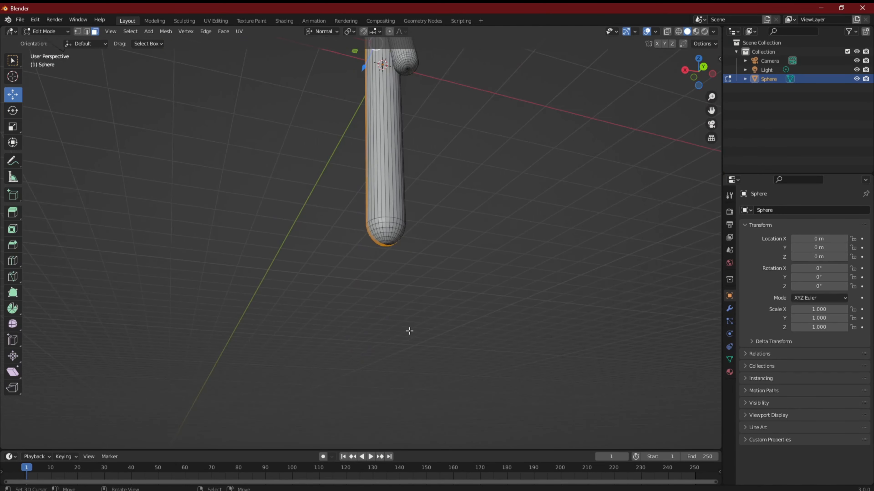
pyautogui.scroll(6, 408, 332)
pyautogui.moveTo(431, 313); pyautogui.dragTo(379, 207, button='middle')
pyautogui.scroll(5, 368, 193)
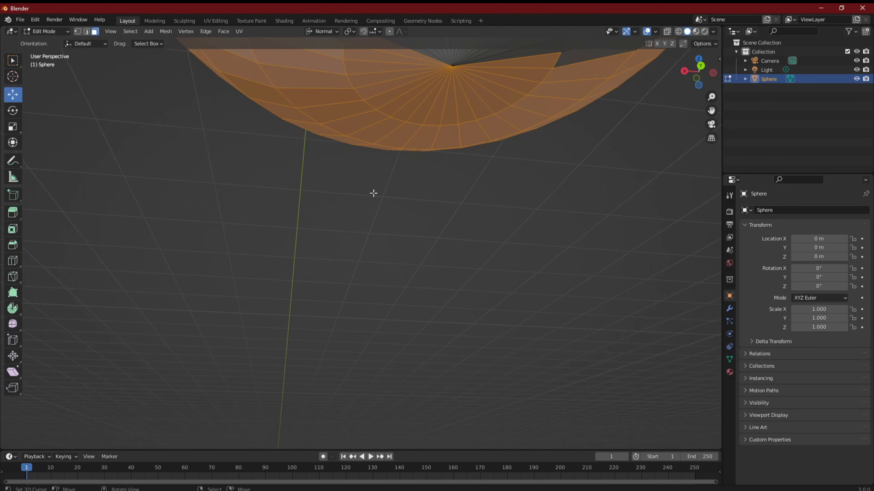
pyautogui.scroll(-2, 372, 186)
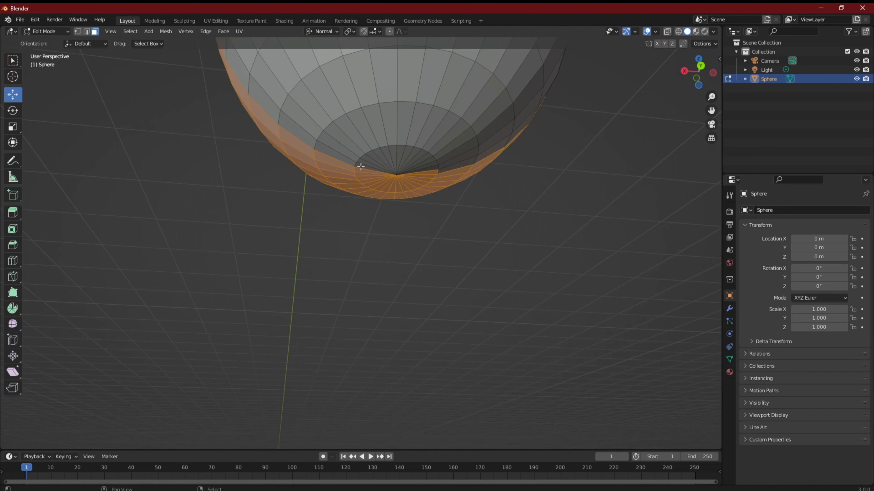
pyautogui.moveTo(431, 171); pyautogui.dragTo(476, 230, button='middle')
pyautogui.scroll(-9, 476, 230)
pyautogui.moveTo(365, 223); pyautogui.dragTo(373, 433, button='middle')
pyautogui.scroll(6, 373, 433)
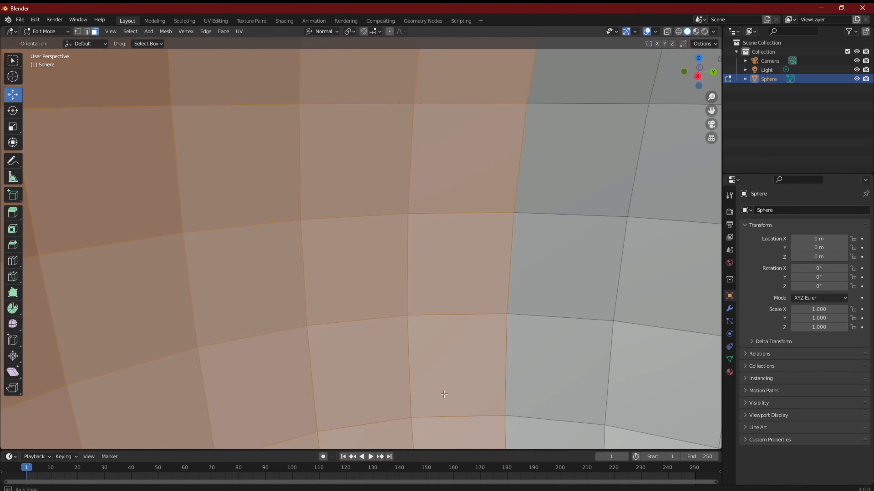
pyautogui.moveTo(444, 395); pyautogui.dragTo(486, 290, button='middle')
pyautogui.scroll(-4, 447, 368)
pyautogui.scroll(-10, 488, 299)
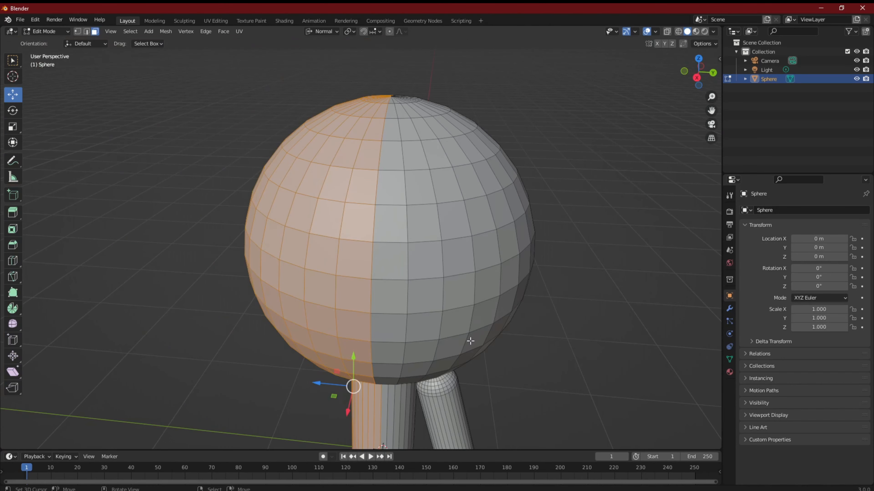
pyautogui.moveTo(470, 340); pyautogui.dragTo(461, 253, button='middle')
pyautogui.scroll(-4, 479, 309)
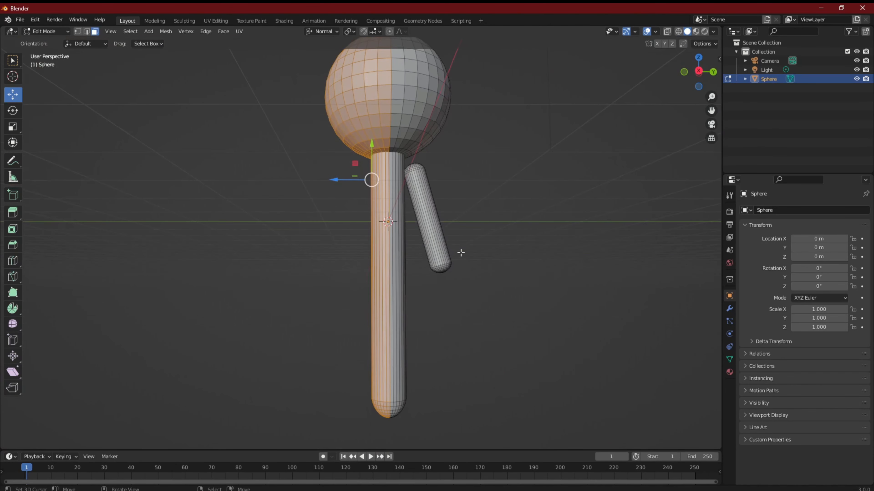
pyautogui.scroll(-6, 460, 253)
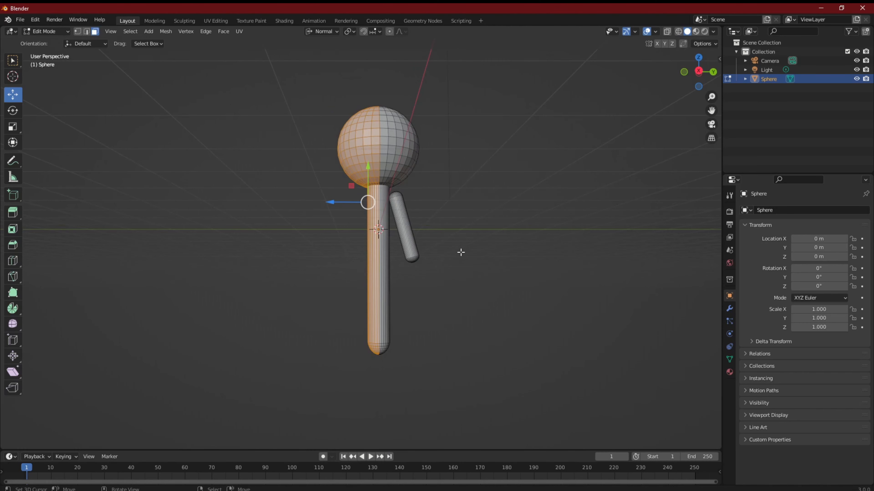
# Delete the selected negative Y faces of the sphere and long capsule in right view and check the open cut.
pyautogui.scroll(4, 427, 271)
pyautogui.press('KP_3')
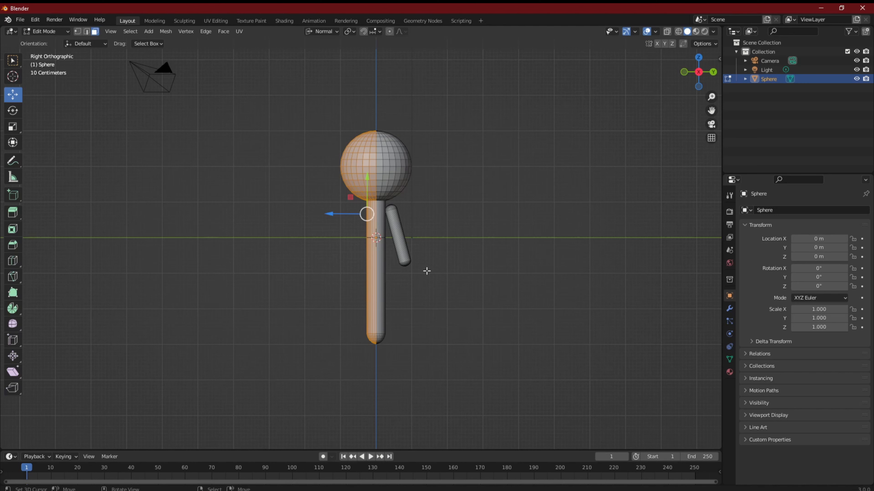
pyautogui.press('z')
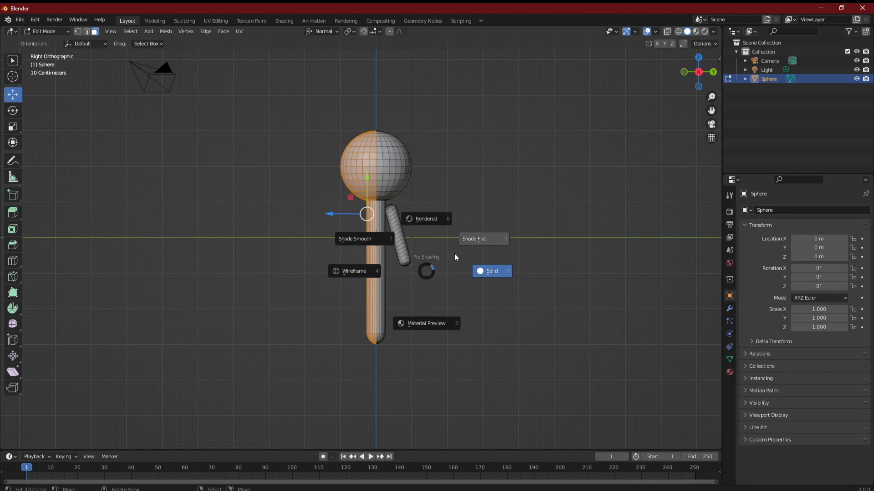
pyautogui.click(507, 261)
pyautogui.press('x')
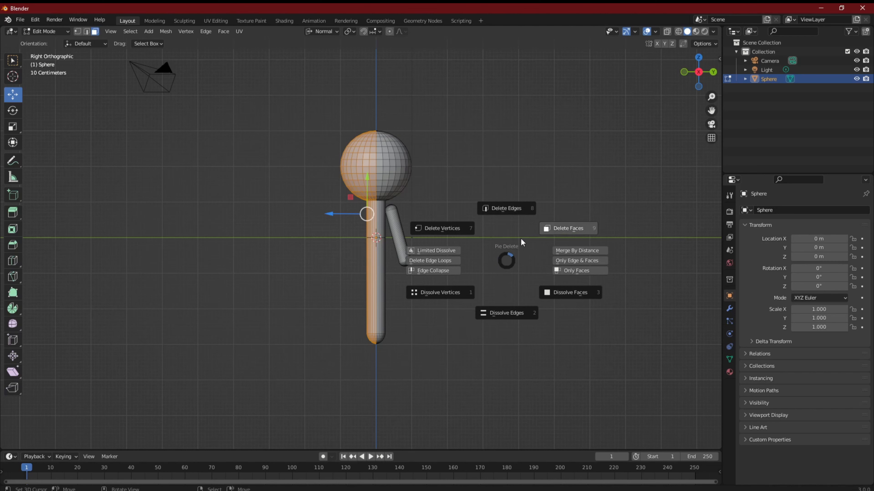
pyautogui.click(549, 231)
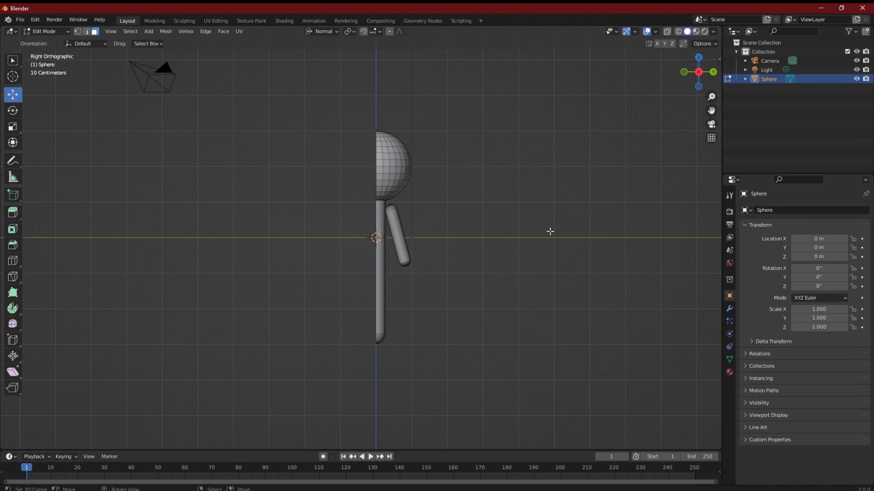
pyautogui.scroll(5, 391, 257)
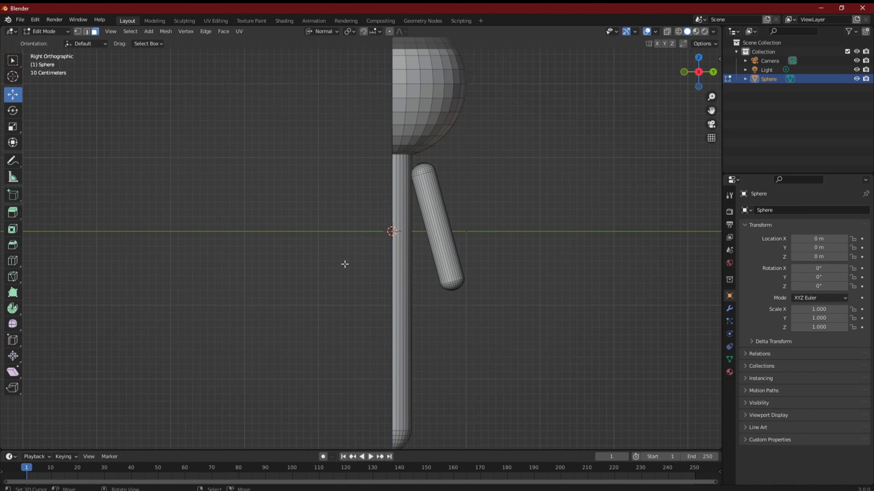
pyautogui.moveTo(345, 263); pyautogui.dragTo(384, 306, button='middle')
pyautogui.scroll(3, 515, 315)
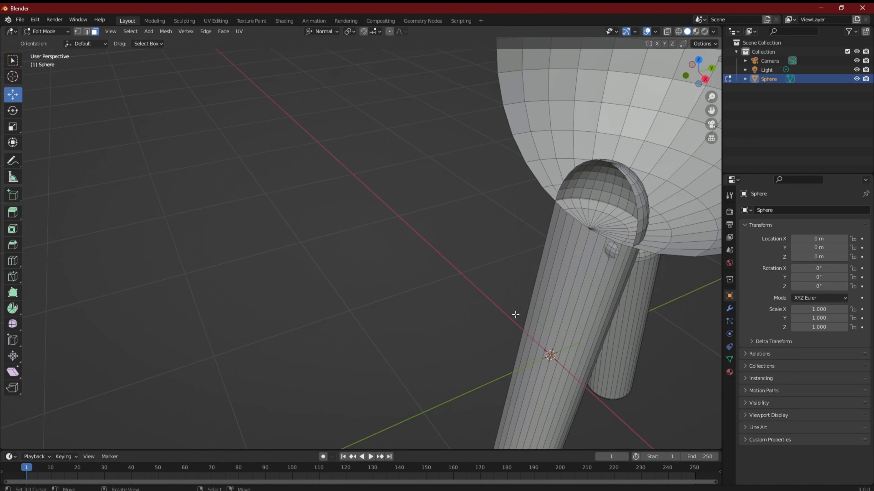
pyautogui.moveTo(527, 316); pyautogui.dragTo(488, 279, button='middle')
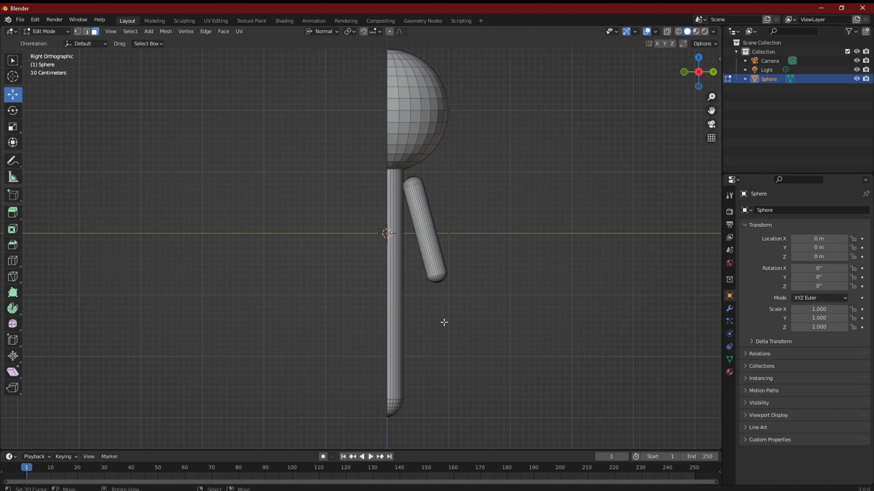
# Add a Mirror modifier to the half figure with Y as its only mirror axis.
pyautogui.moveTo(423, 490)
pyautogui.scroll(-4, 472, 216)
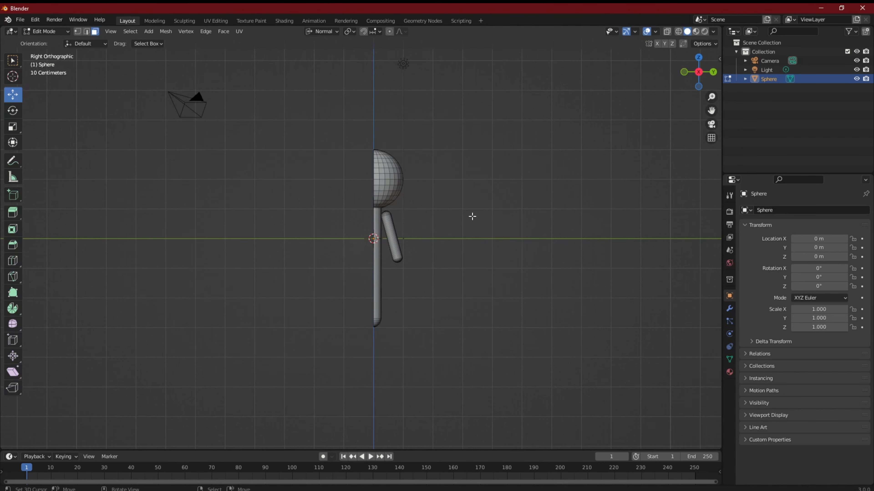
pyautogui.click(729, 308)
pyautogui.click(802, 210)
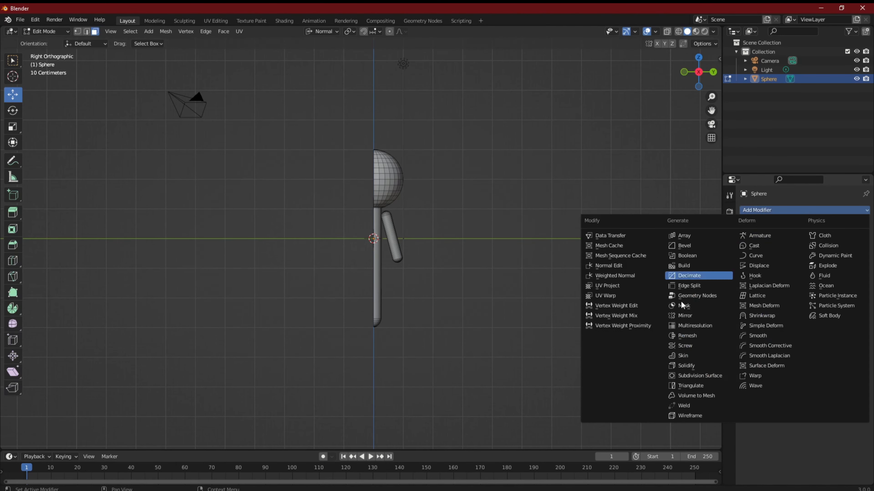
pyautogui.click(691, 316)
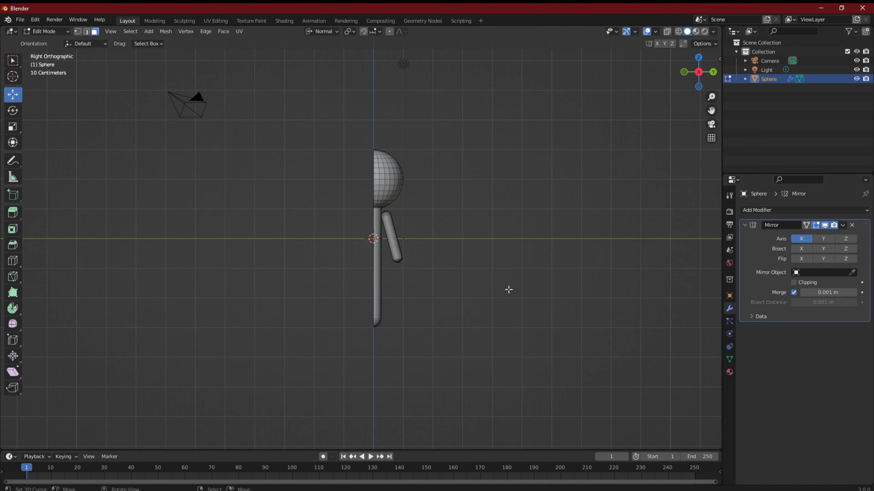
pyautogui.click(848, 239)
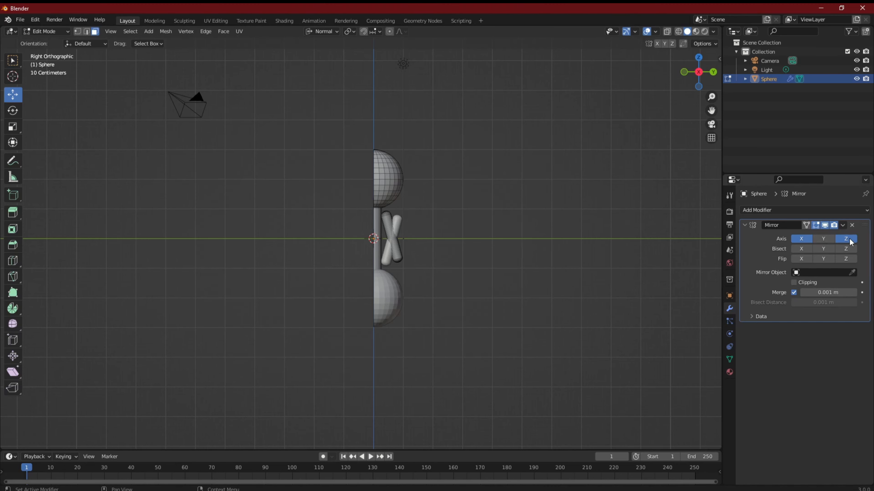
pyautogui.click(848, 240)
pyautogui.click(823, 240)
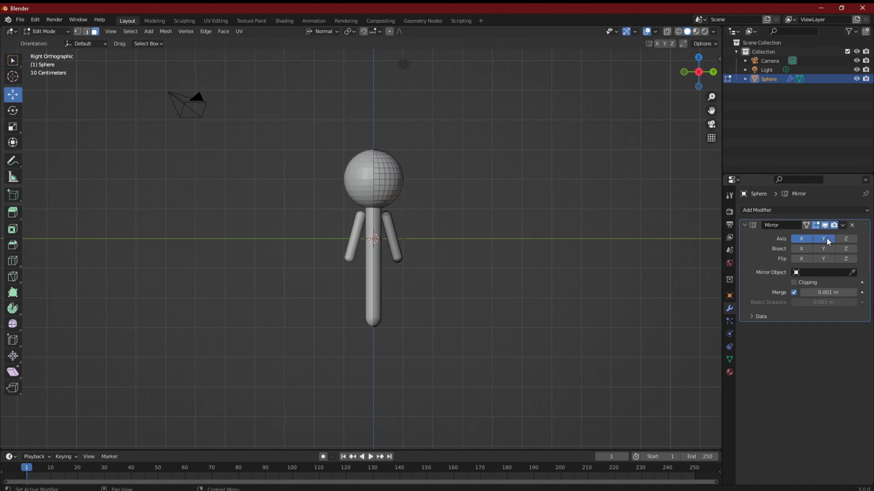
pyautogui.click(801, 241)
# Turn on Clipping in the Mirror modifier and check the mirrored figure.
pyautogui.scroll(6, 416, 289)
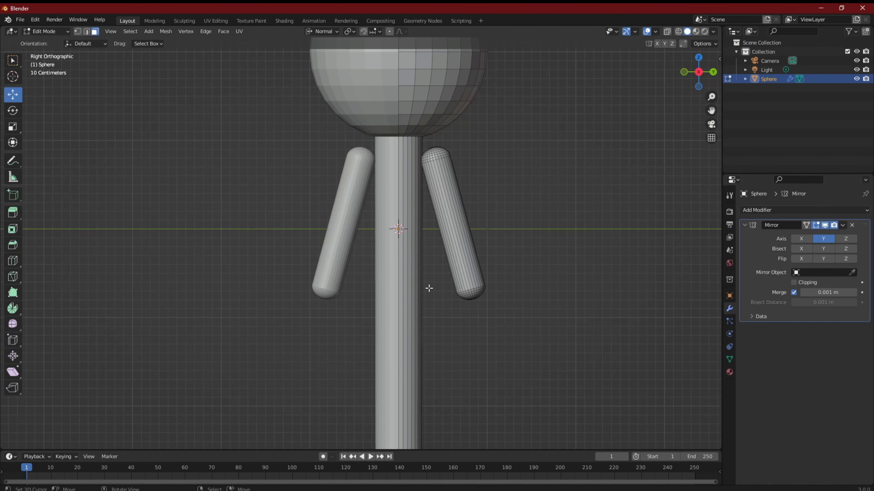
pyautogui.scroll(-1, 429, 289)
pyautogui.scroll(-2, 430, 289)
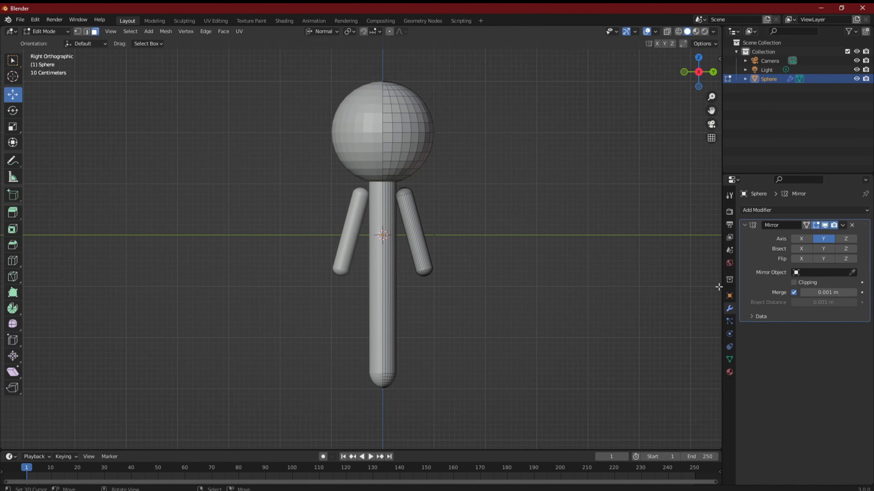
pyautogui.click(803, 283)
pyautogui.scroll(4, 518, 270)
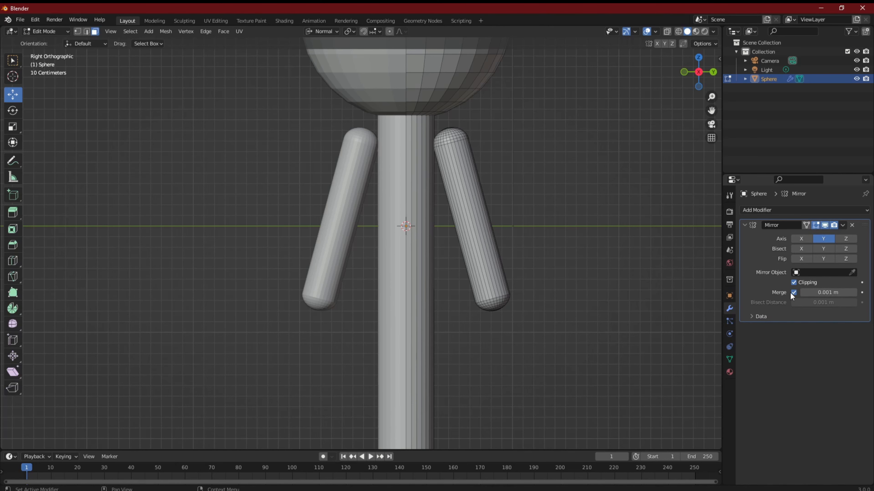
pyautogui.scroll(-4, 580, 293)
pyautogui.scroll(-4, 548, 291)
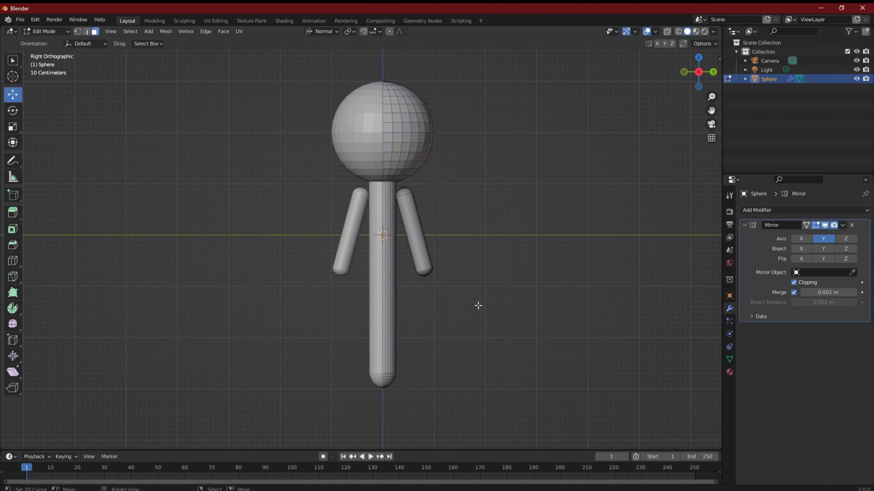
# Select the whole unmirrored arm capsule and scale it slightly thicker with normal Z excluded.
pyautogui.scroll(3, 478, 305)
pyautogui.press('l')
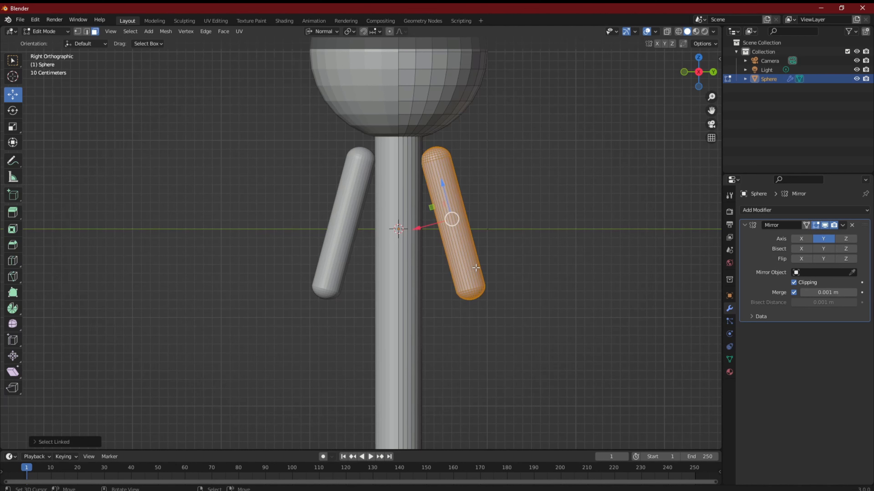
pyautogui.press('s')
pyautogui.hotkey('shift', 'z')
pyautogui.hotkey('shift', 'z')
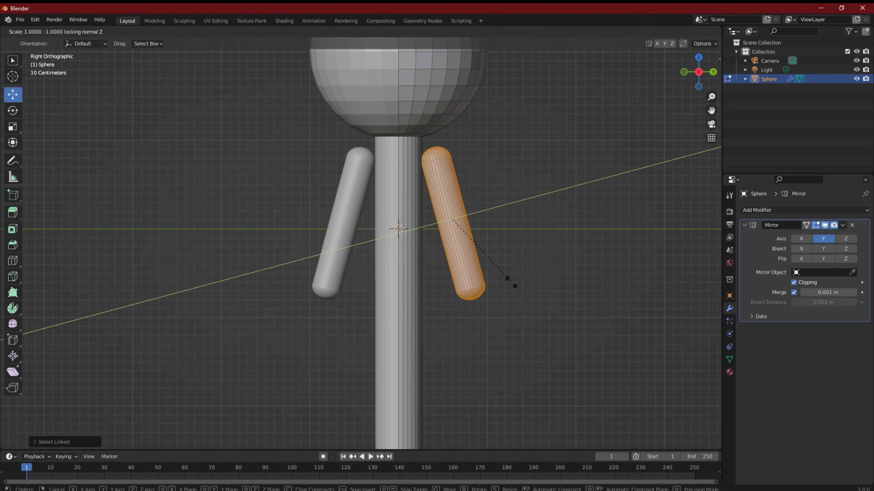
pyautogui.click(526, 286)
pyautogui.scroll(-5, 524, 287)
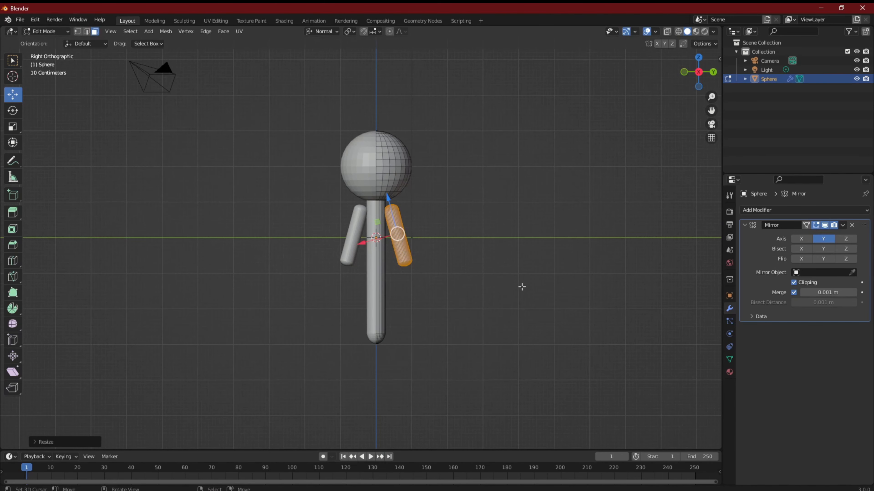
# Scale the selected arm capsule slightly thinner to about 0.96 with normal Z excluded.
pyautogui.scroll(2, 522, 286)
pyautogui.scroll(1, 522, 286)
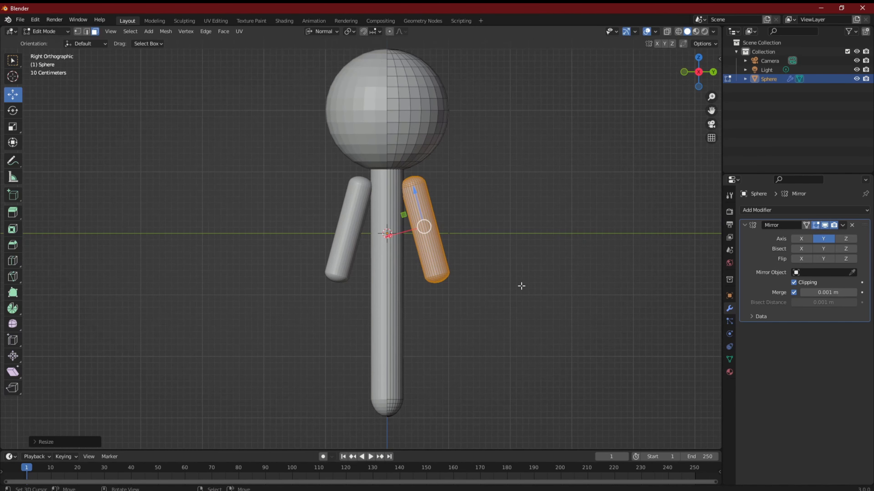
pyautogui.press('s')
pyautogui.hotkey('shift', 'z')
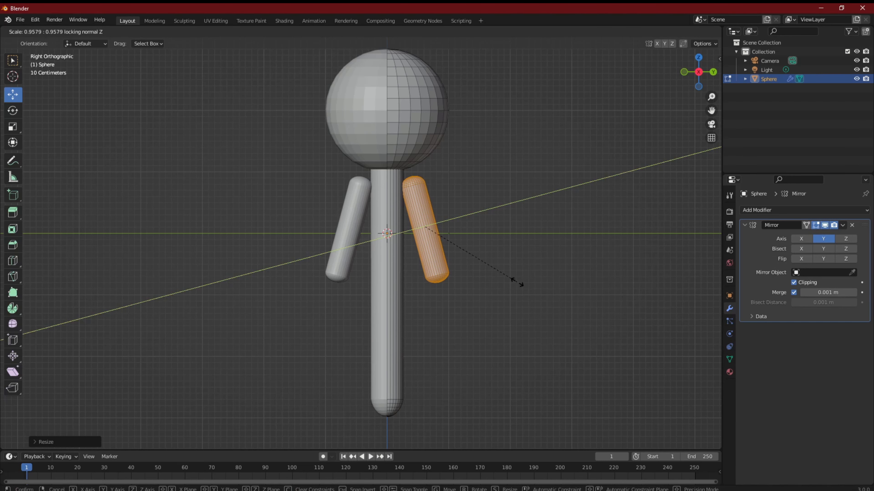
pyautogui.click(516, 282)
pyautogui.scroll(-2, 509, 322)
pyautogui.scroll(2, 508, 322)
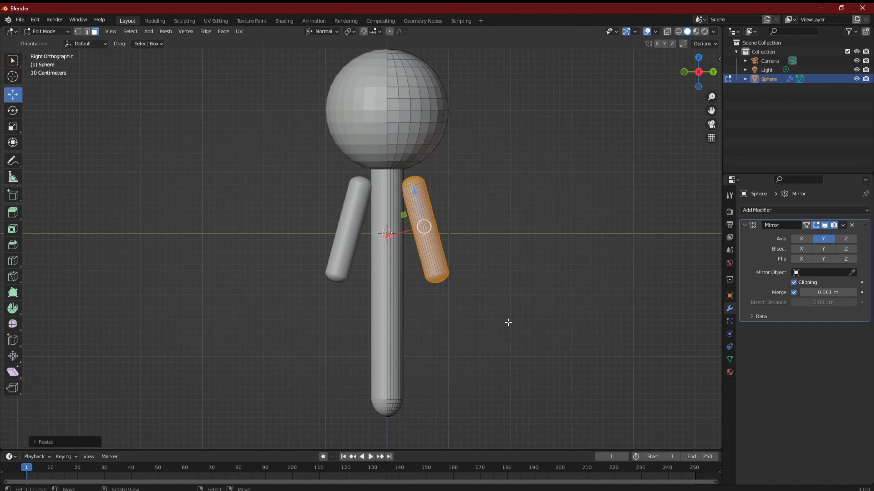
# Duplicate the arm capsule about 1.74 m down along its normal Z to form the forearm.
pyautogui.press('g')
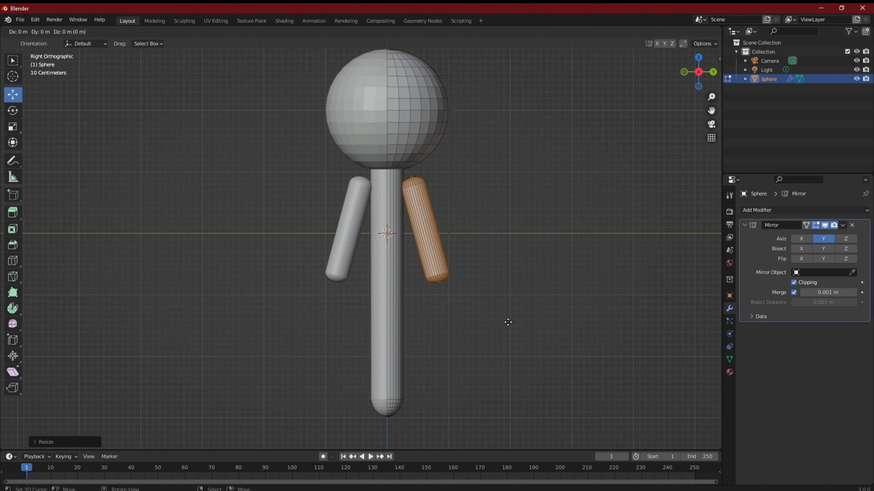
pyautogui.press('z')
pyautogui.press('z')
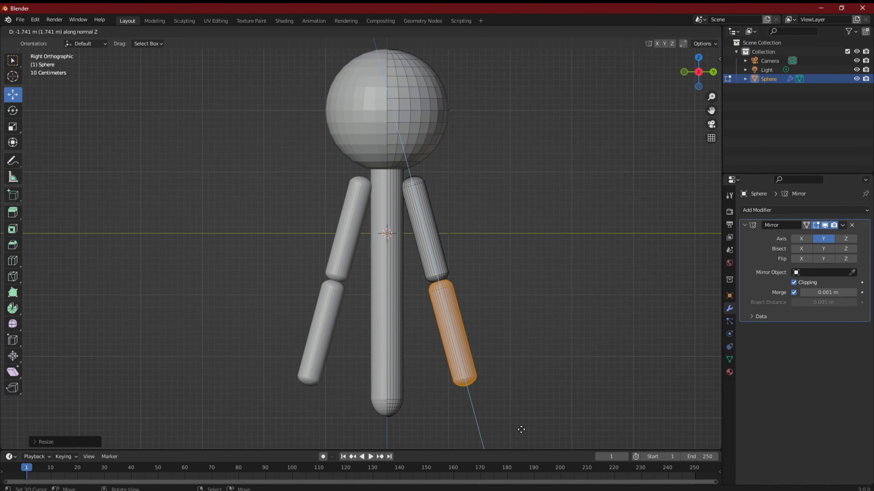
pyautogui.click(520, 429)
# Nudge the forearm capsule slightly along its normal Z to adjust the elbow joint, and check the arm from several angles.
pyautogui.moveTo(520, 428); pyautogui.dragTo(534, 385, button='middle')
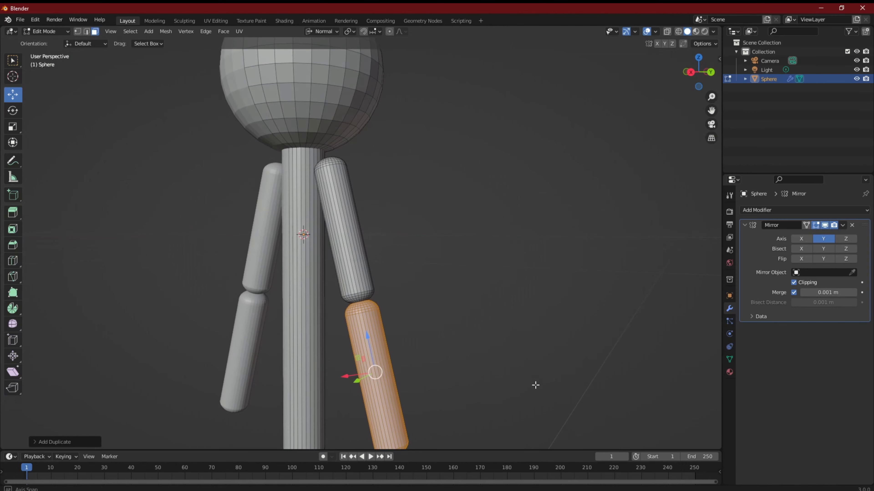
pyautogui.scroll(8, 485, 353)
pyautogui.scroll(-3, 430, 353)
pyautogui.moveTo(422, 360); pyautogui.dragTo(449, 346, button='middle')
pyautogui.scroll(-2, 450, 345)
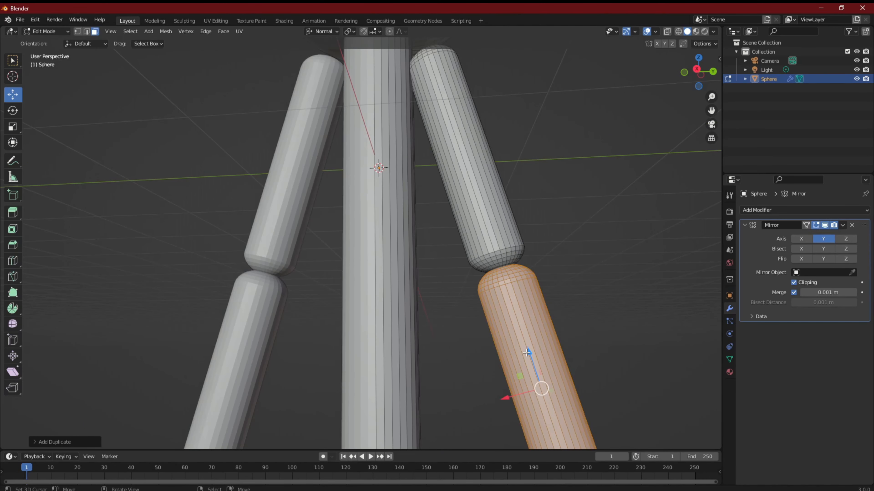
pyautogui.moveTo(527, 353); pyautogui.dragTo(531, 357)
pyautogui.moveTo(597, 305); pyautogui.dragTo(549, 323, button='middle')
pyautogui.scroll(-6, 509, 322)
pyautogui.moveTo(392, 312); pyautogui.dragTo(472, 302, button='middle')
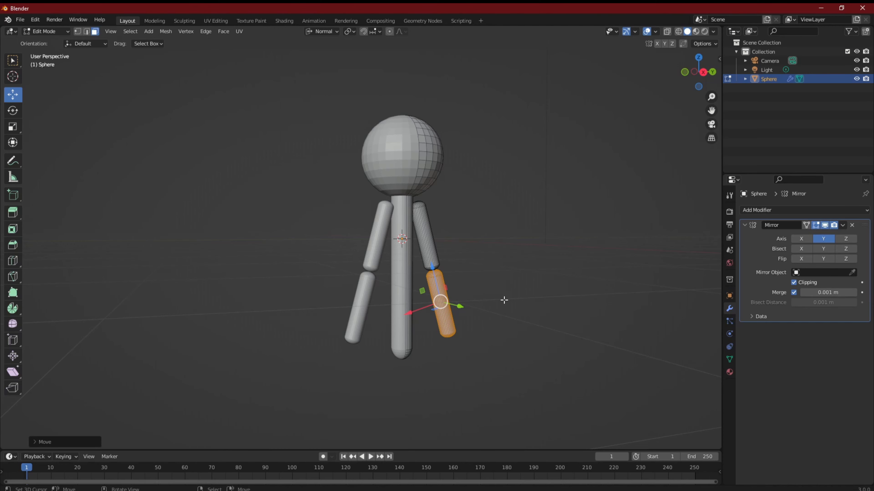
# Select both unmirrored arm capsules and duplicate them about 3.67 m down with global X excluded, placing the copy below the body as a leg.
pyautogui.scroll(3, 497, 305)
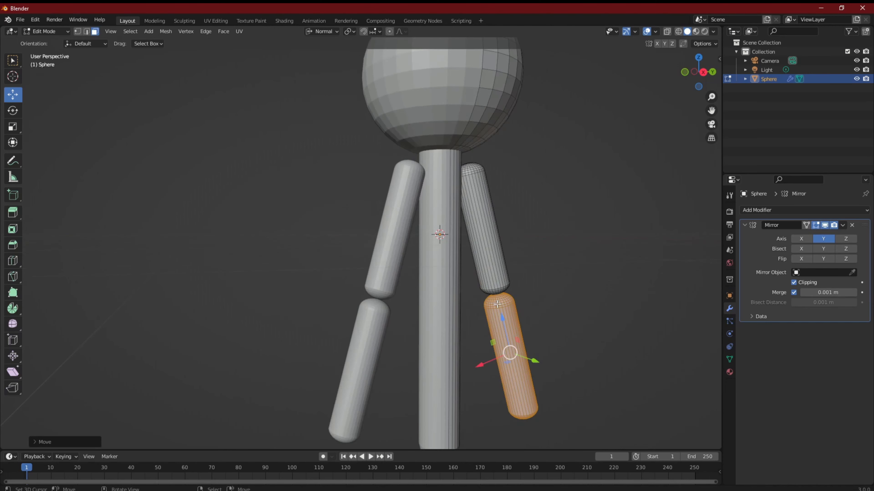
pyautogui.moveTo(500, 352); pyautogui.dragTo(495, 254, button='middle')
pyautogui.scroll(-3, 471, 342)
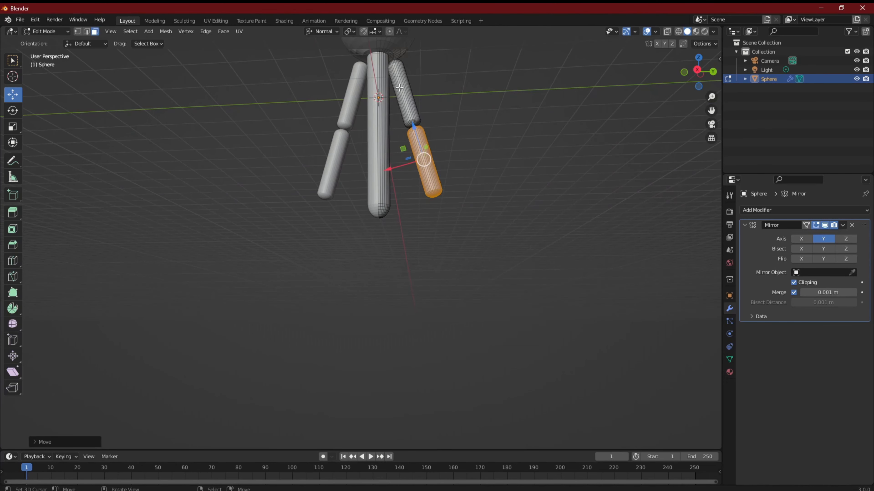
pyautogui.press('l')
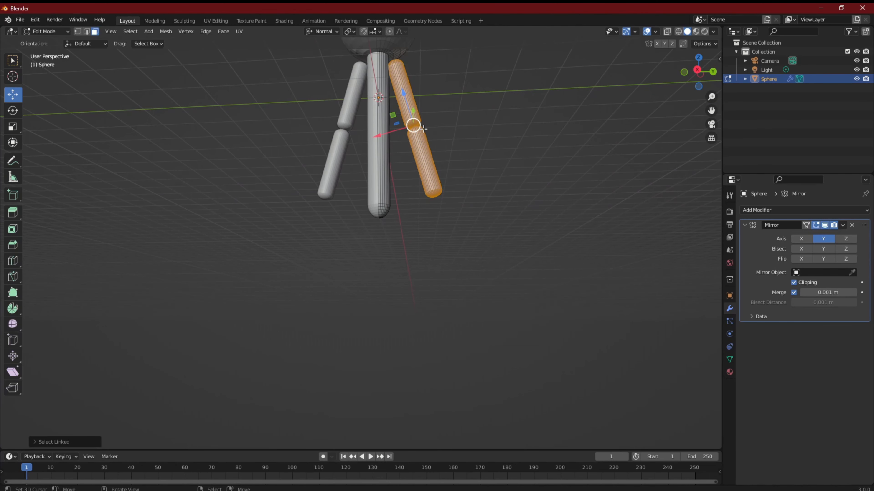
pyautogui.hotkey('shift', 'd')
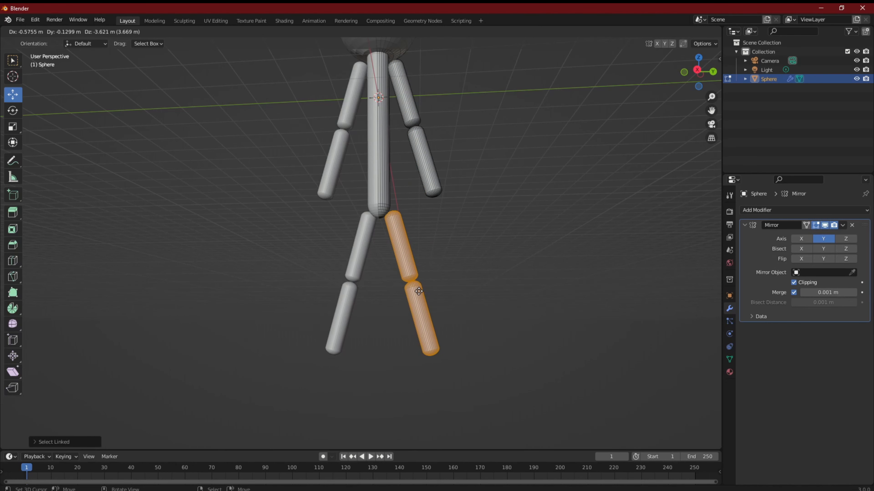
pyautogui.hotkey('shift', 'x')
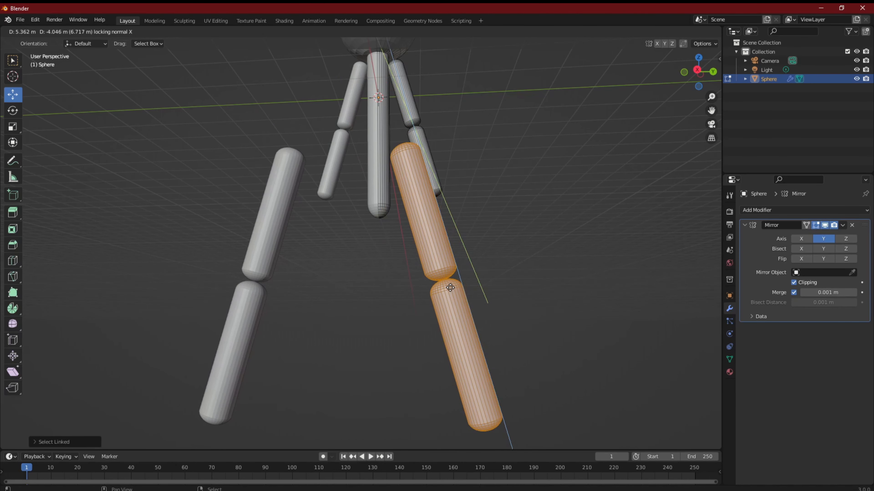
pyautogui.hotkey('shift', 'x')
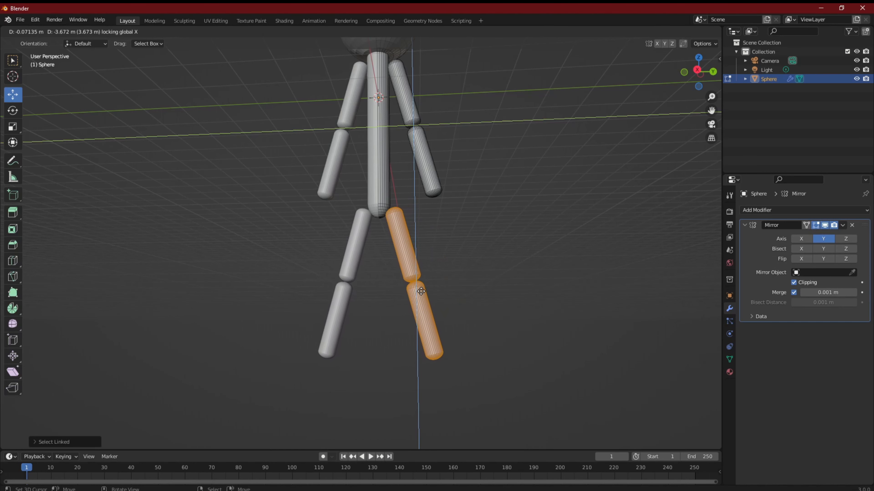
pyautogui.click(421, 292)
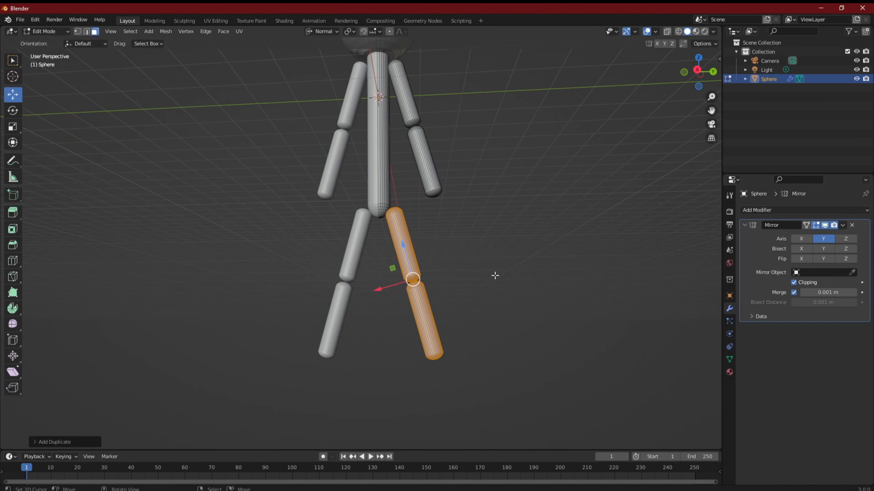
# Move the leg capsules in right view with normal X excluded, placing their upper end just beneath the body's rounded tip.
pyautogui.press('KP_3')
pyautogui.scroll(5, 452, 283)
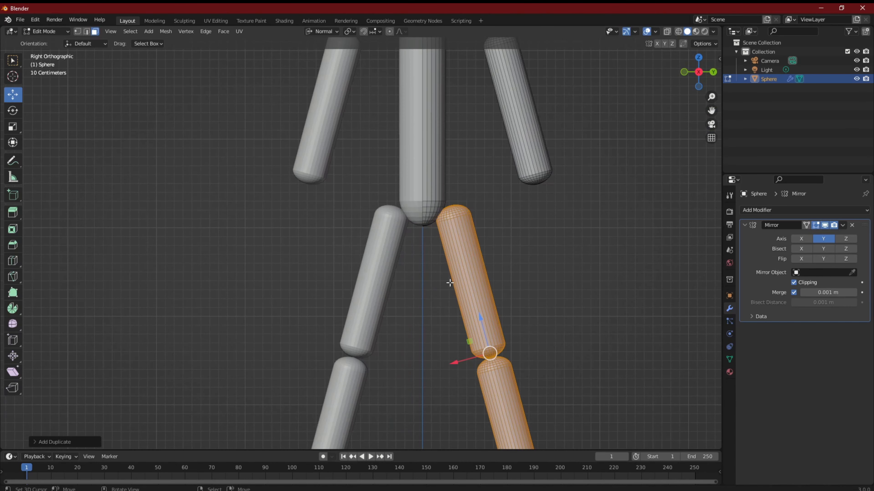
pyautogui.scroll(-6, 461, 281)
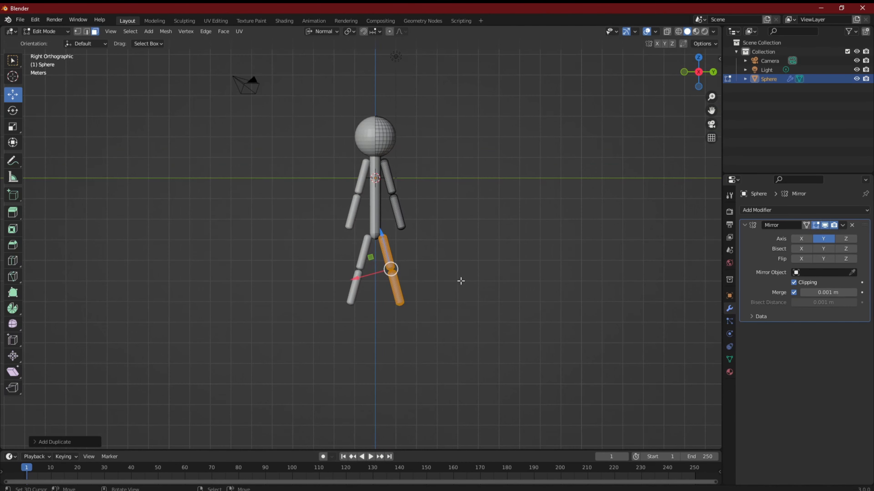
pyautogui.scroll(2, 461, 281)
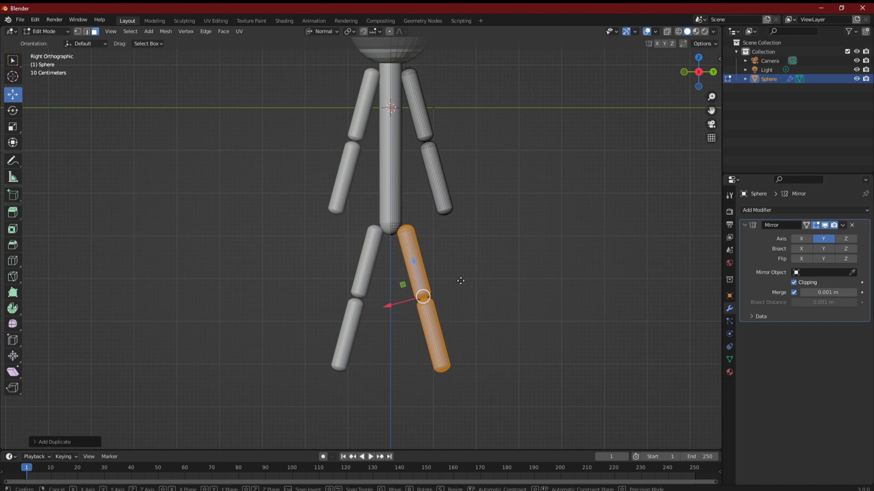
pyautogui.press('g')
pyautogui.hotkey('shift', 'x')
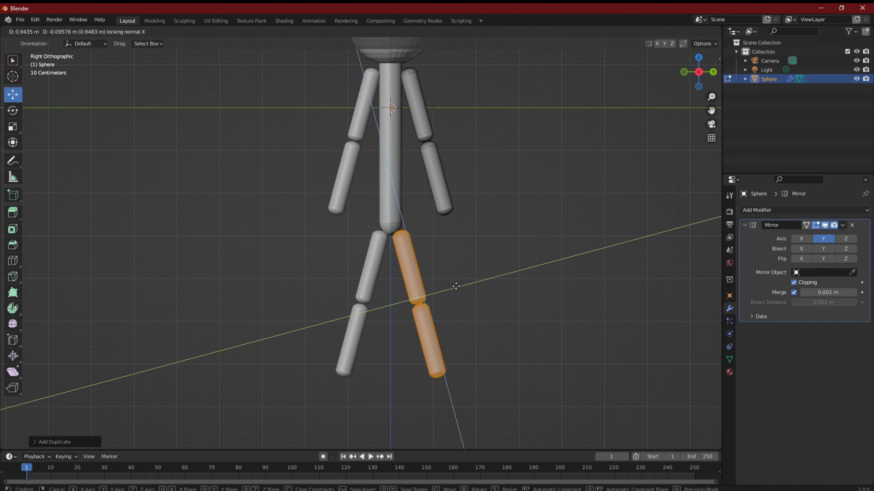
pyautogui.click(455, 286)
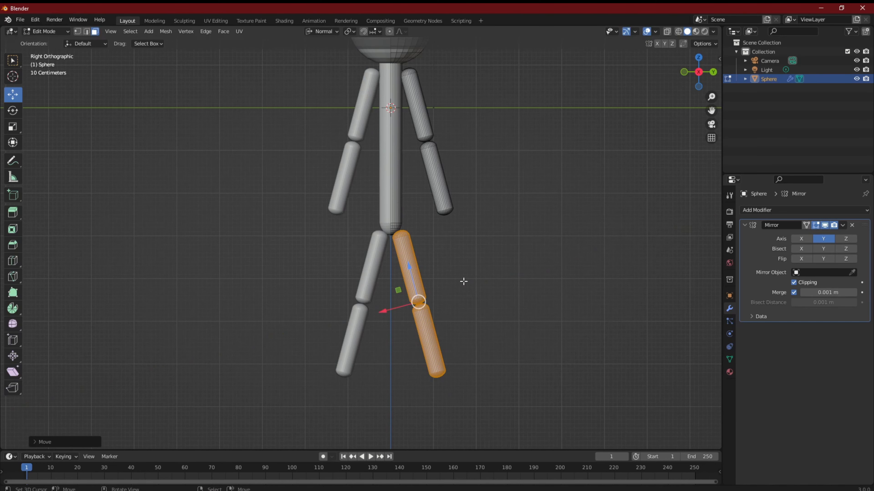
# Move the leg capsules along normal Y and center them under the body in front view.
pyautogui.moveTo(463, 281); pyautogui.dragTo(429, 283, button='middle')
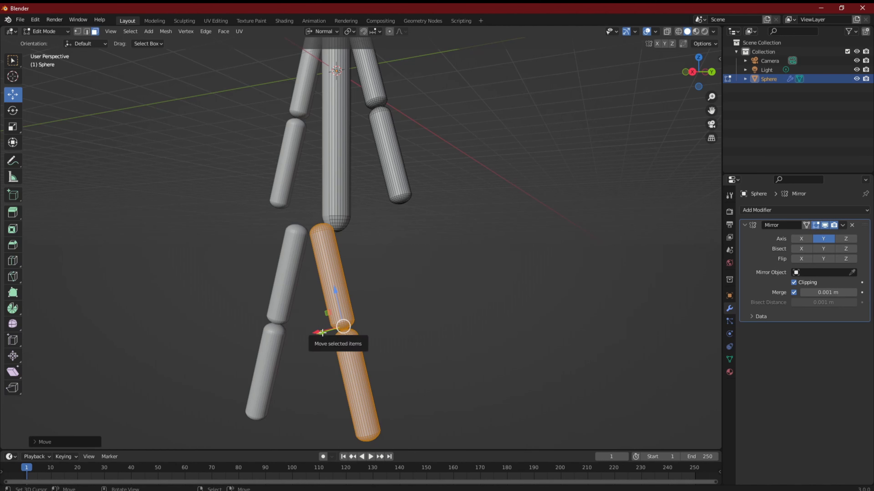
pyautogui.moveTo(321, 331); pyautogui.dragTo(356, 317)
pyautogui.press('KP_1')
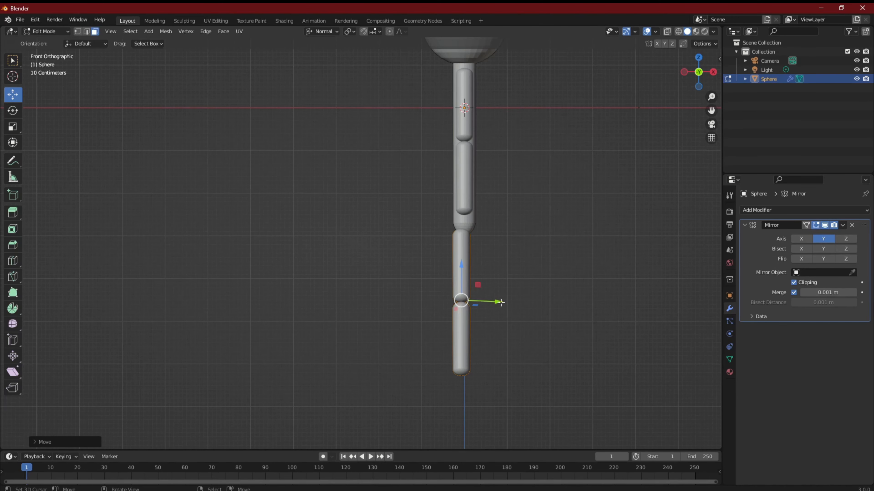
pyautogui.moveTo(497, 302); pyautogui.dragTo(503, 302)
pyautogui.moveTo(361, 349); pyautogui.dragTo(636, 330, button='middle')
pyautogui.scroll(3, 460, 340)
pyautogui.scroll(-2, 635, 329)
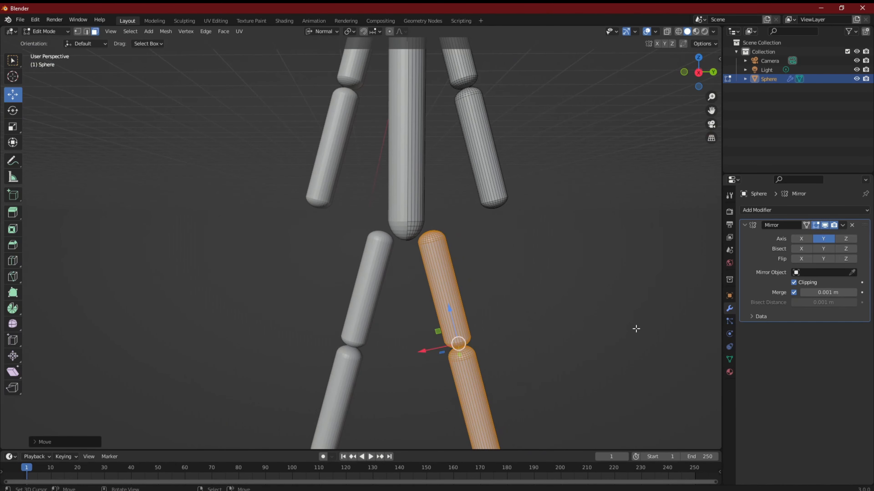
pyautogui.scroll(-2, 636, 329)
# Set the transform orientation to Global and shift the leg slightly inward along Y and up along Z against the body's lower end.
pyautogui.press('KP_3')
pyautogui.scroll(1, 512, 337)
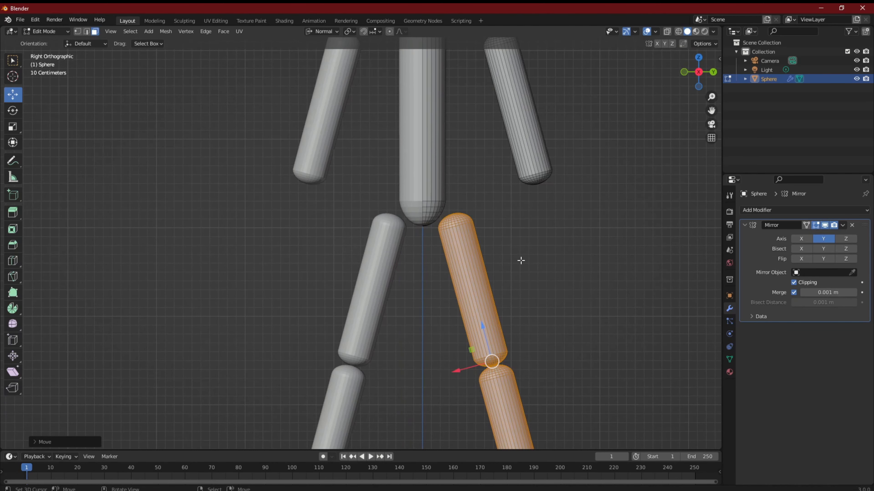
pyautogui.click(335, 33)
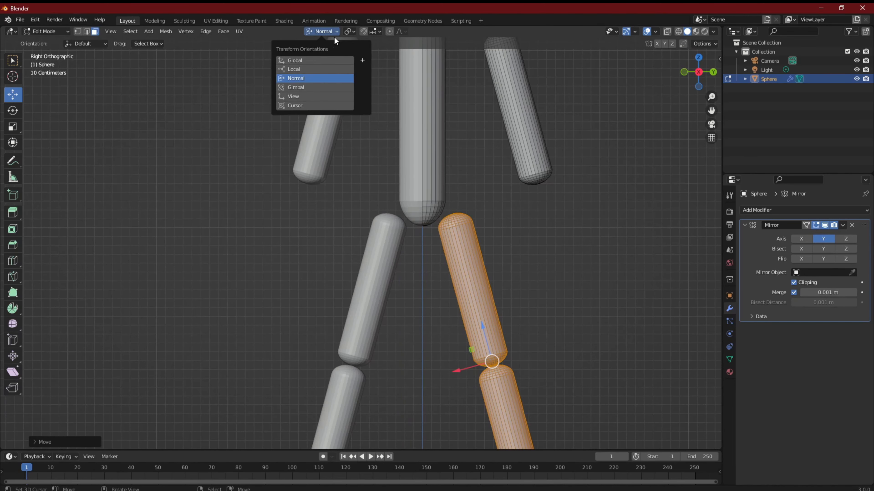
pyautogui.click(329, 59)
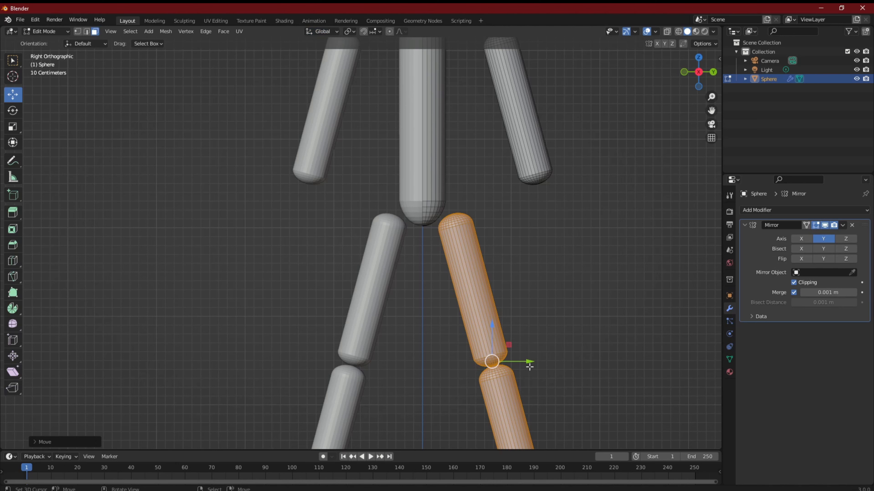
pyautogui.moveTo(529, 367); pyautogui.dragTo(523, 364)
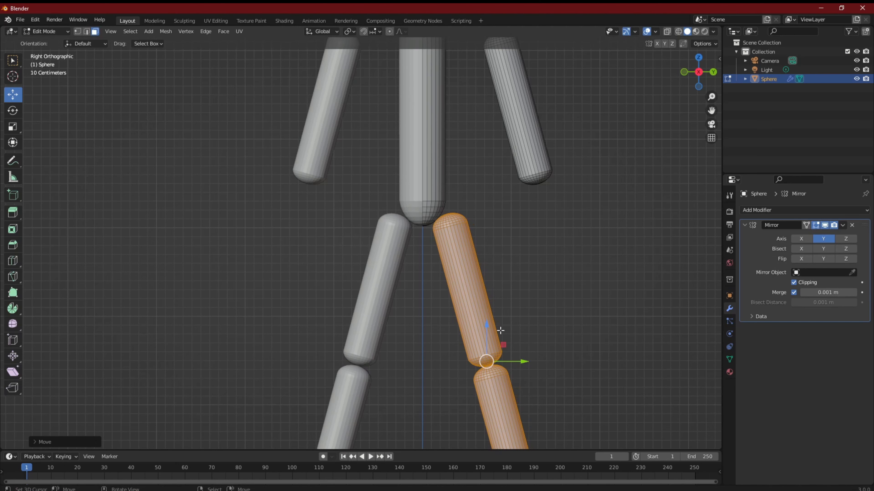
pyautogui.moveTo(485, 324); pyautogui.dragTo(491, 321)
pyautogui.moveTo(516, 355); pyautogui.dragTo(512, 351)
pyautogui.scroll(-3, 516, 318)
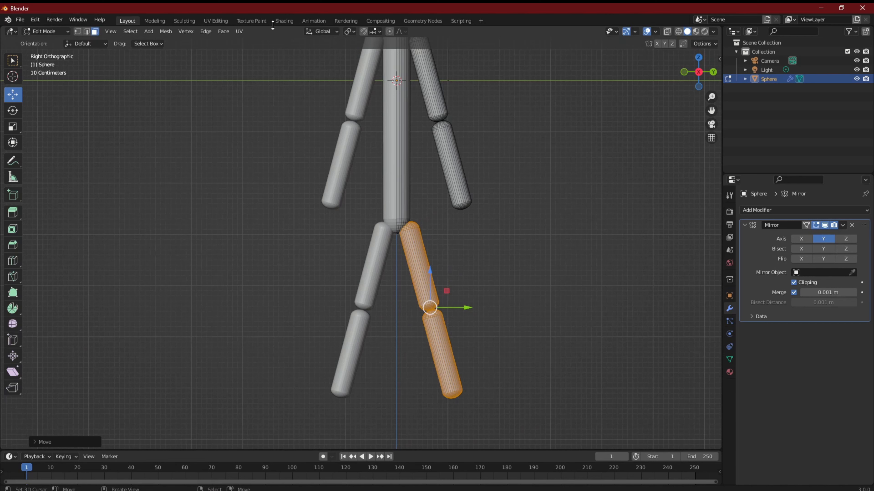
# Set the transform orientation to Normal and slide the leg slightly down along its own length.
pyautogui.click(322, 31)
pyautogui.click(330, 79)
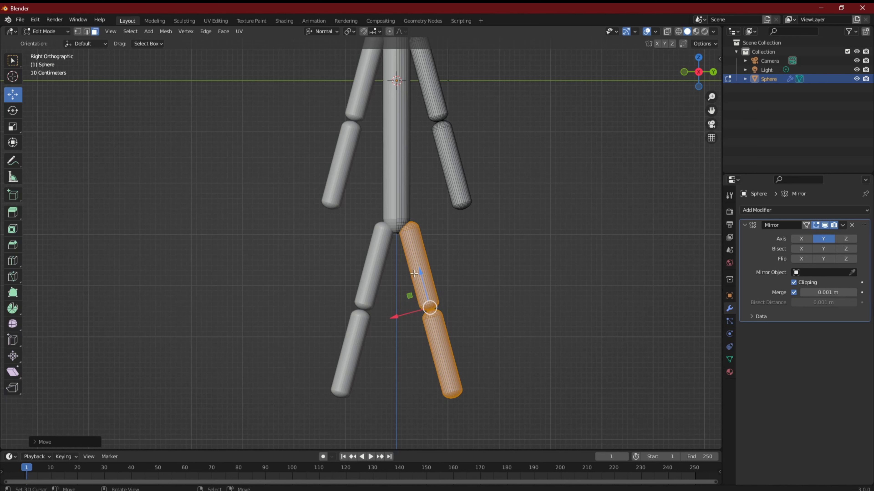
pyautogui.moveTo(422, 275); pyautogui.dragTo(429, 286)
pyautogui.press('s')
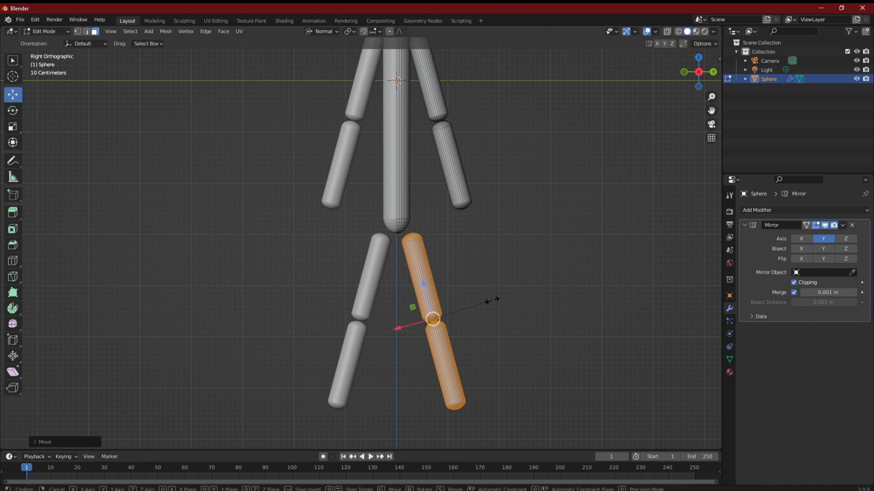
pyautogui.rightClick(492, 300)
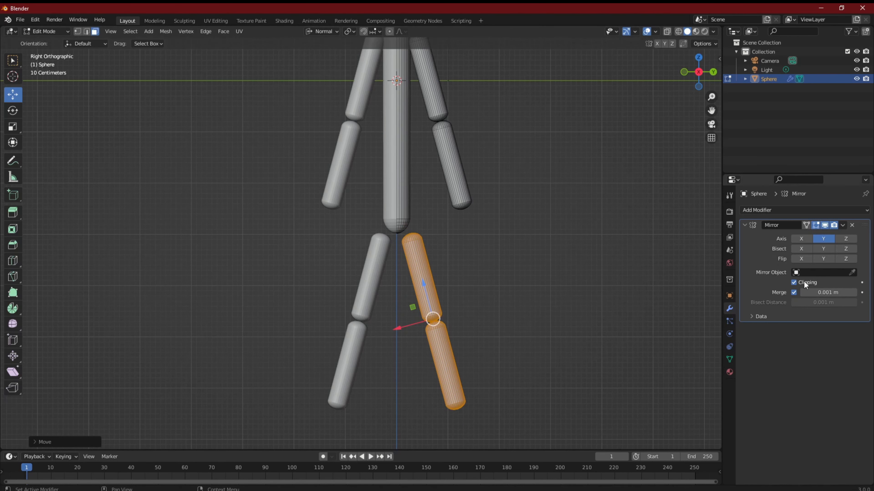
# Turn off Clipping in the Mirror modifier and scale the leg longer along normal Z until it reaches the body.
pyautogui.click(793, 282)
pyautogui.press('s')
pyautogui.press('z')
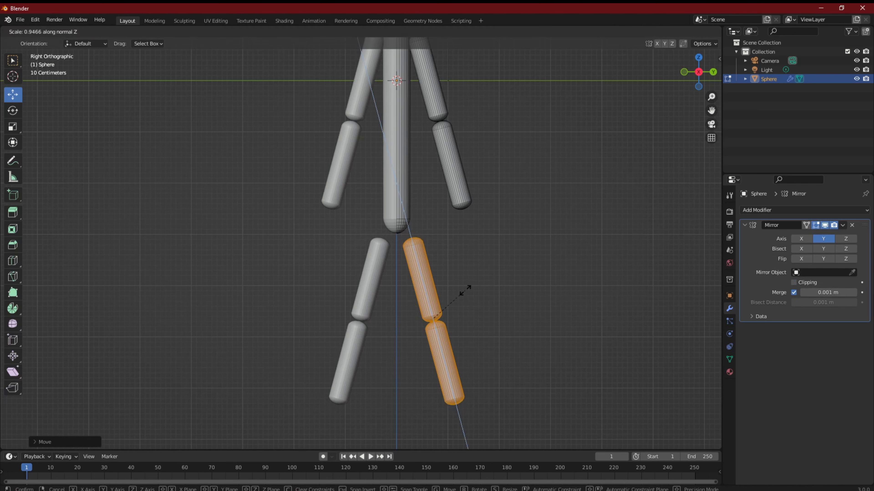
pyautogui.click(462, 279)
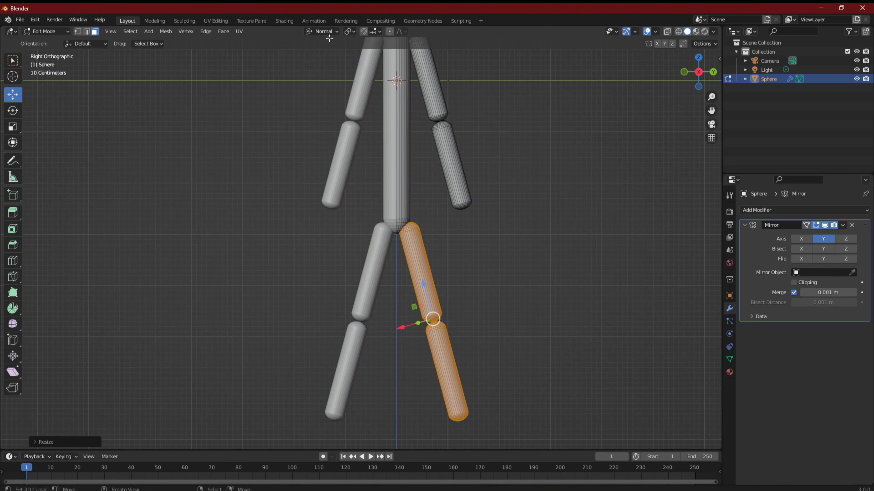
# Set the transform orientation to Global and shift the selected leg slightly inward along Y.
pyautogui.click(324, 32)
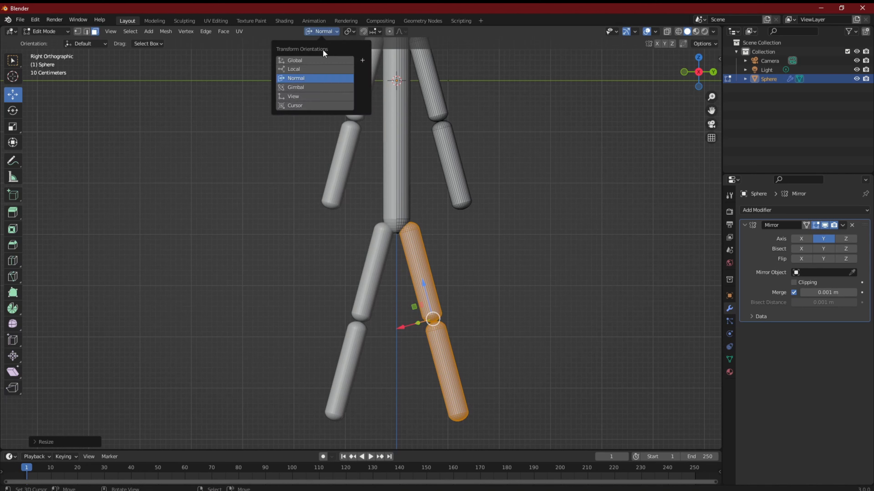
pyautogui.click(326, 60)
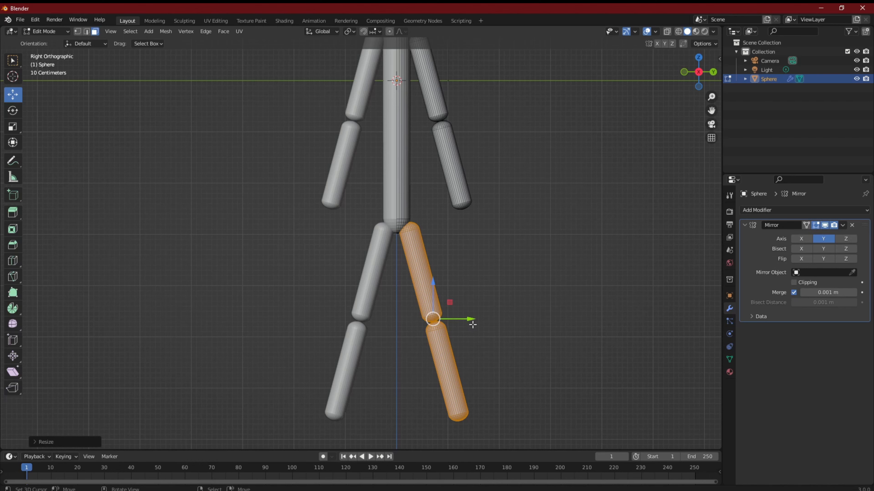
pyautogui.moveTo(473, 325); pyautogui.dragTo(471, 323)
pyautogui.moveTo(513, 272); pyautogui.dragTo(489, 253, button='middle')
pyautogui.scroll(-6, 514, 280)
pyautogui.scroll(6, 465, 263)
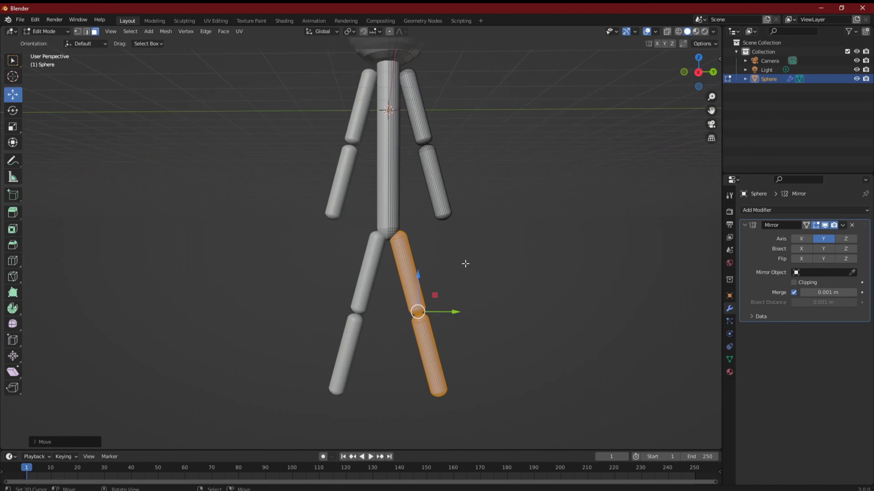
pyautogui.scroll(-1, 472, 269)
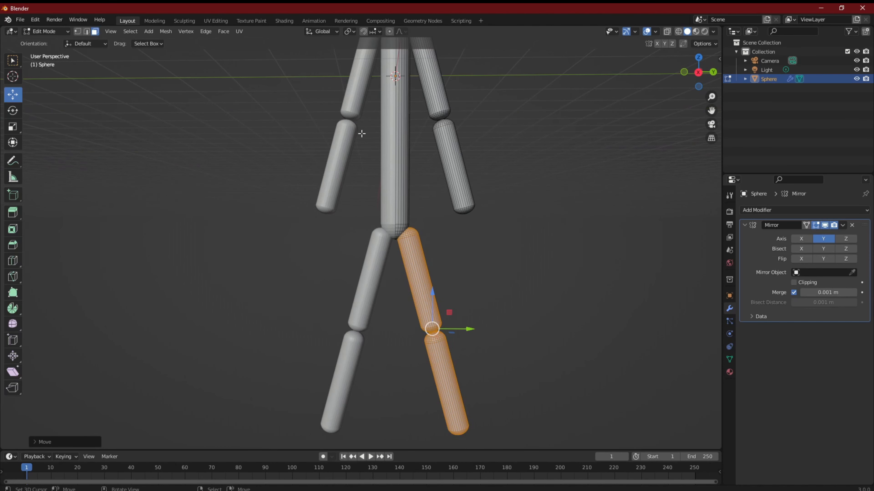
# Set the transform orientation to Normal and lengthen the leg along normal Z by a factor of about 1.2 in right view.
pyautogui.click(327, 30)
pyautogui.click(319, 78)
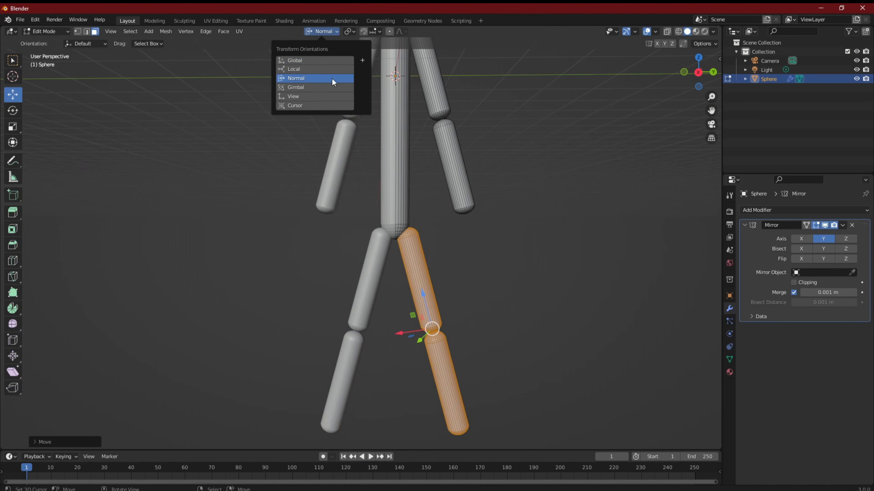
pyautogui.scroll(-4, 550, 179)
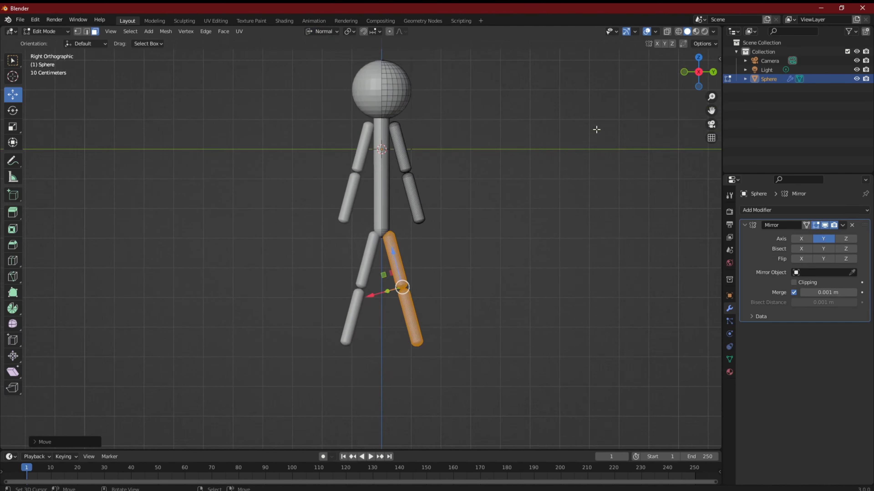
pyautogui.press('KP_3')
pyautogui.press('s')
pyautogui.press('z')
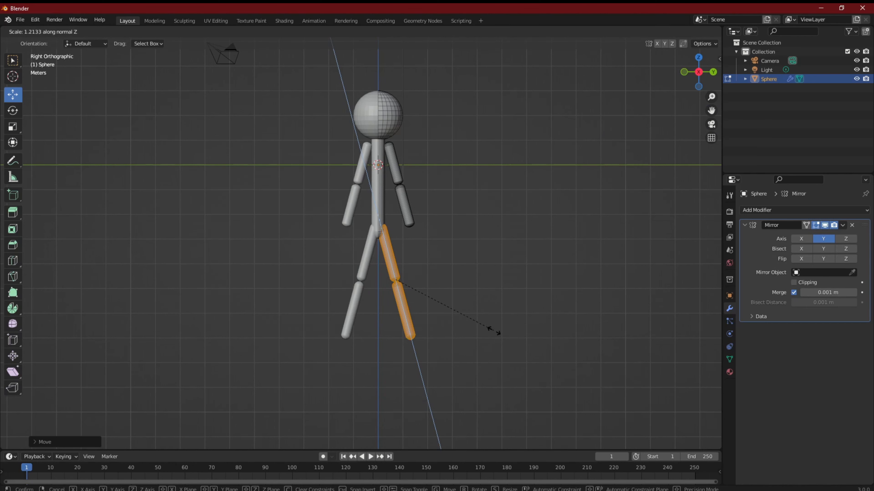
pyautogui.click(492, 321)
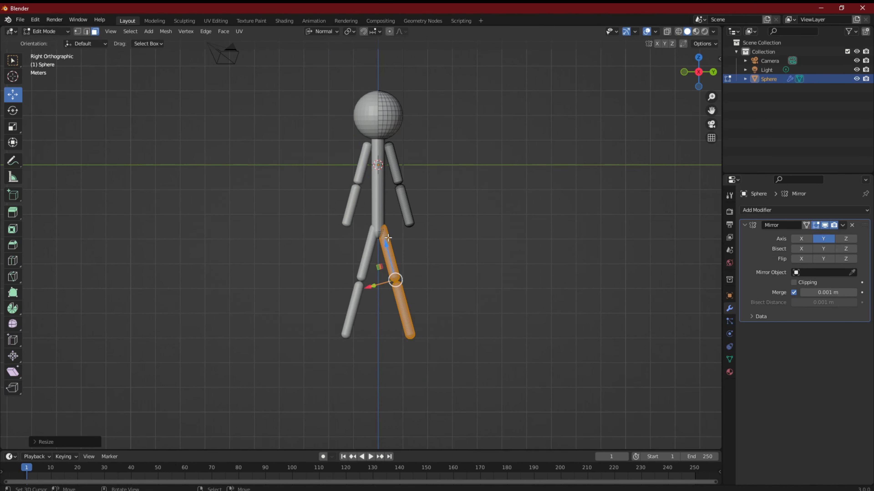
# Slide the leg down along its own length until its upper end sits just beside the body's lower tip.
pyautogui.moveTo(388, 237); pyautogui.dragTo(394, 253)
pyautogui.moveTo(463, 242); pyautogui.dragTo(468, 265, button='middle')
pyautogui.scroll(3, 469, 266)
pyautogui.scroll(1, 469, 266)
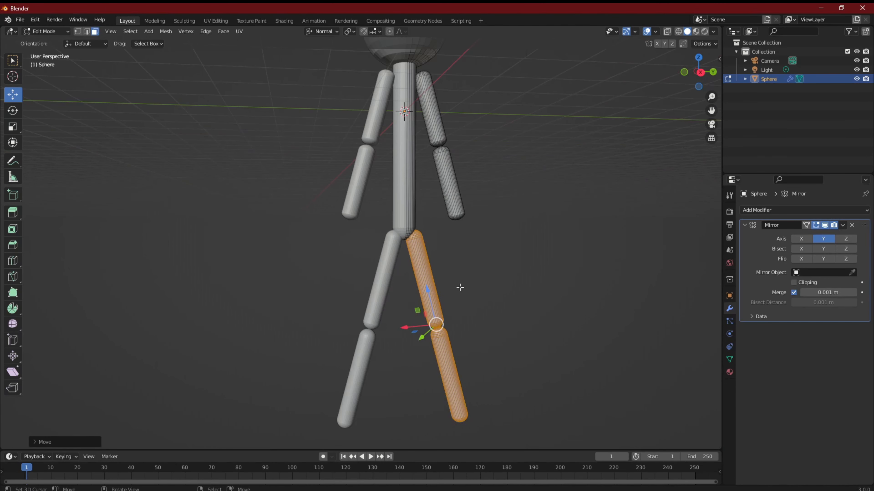
# Shorten the leg slightly along normal Z by a factor of about 0.97 in right view.
pyautogui.press('KP_3')
pyautogui.scroll(-2, 475, 278)
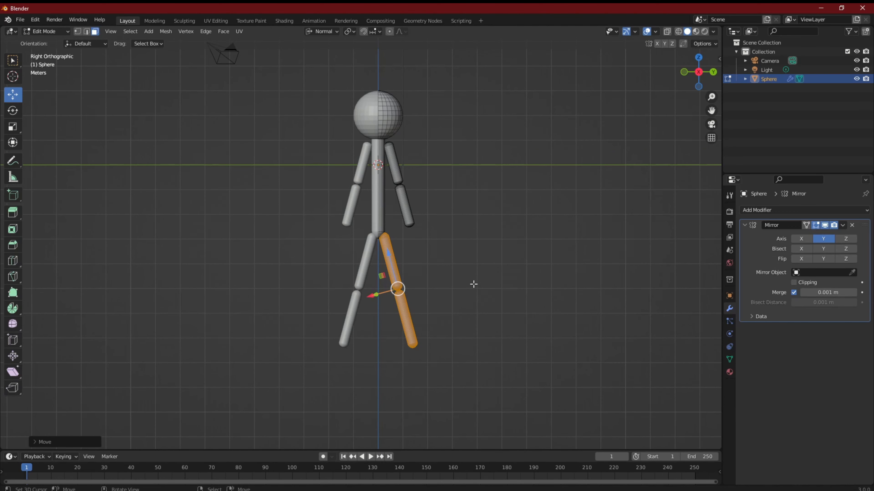
pyautogui.press('s')
pyautogui.press('z')
pyautogui.press('z')
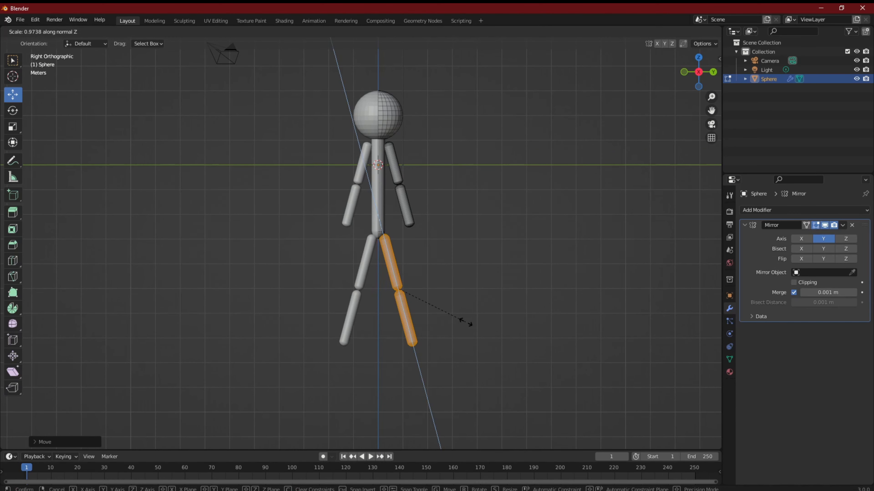
pyautogui.click(465, 321)
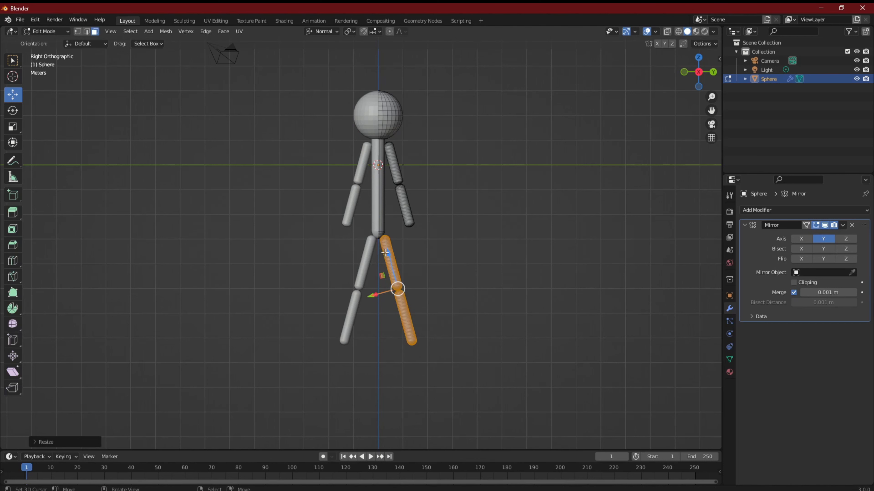
# Move the leg up along normal Z by about 0.11 m so its upper end meets the body, and check the fit.
pyautogui.press('g')
pyautogui.press('z')
pyautogui.press('z')
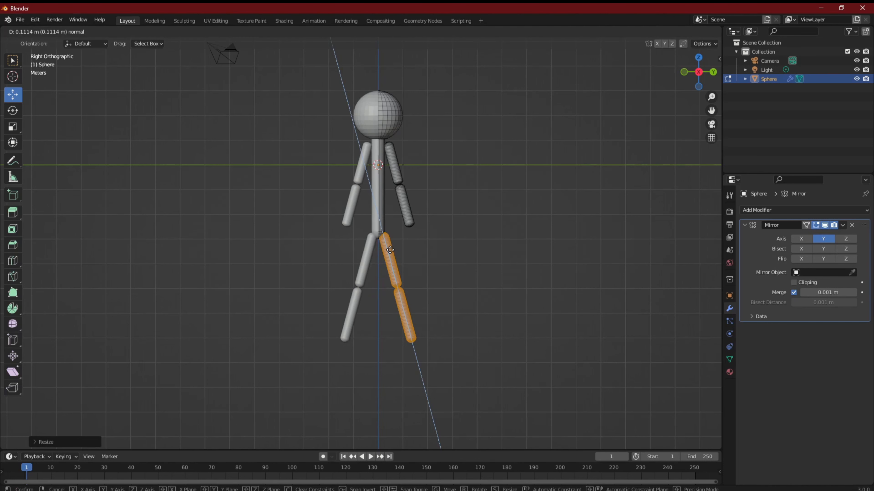
pyautogui.click(390, 250)
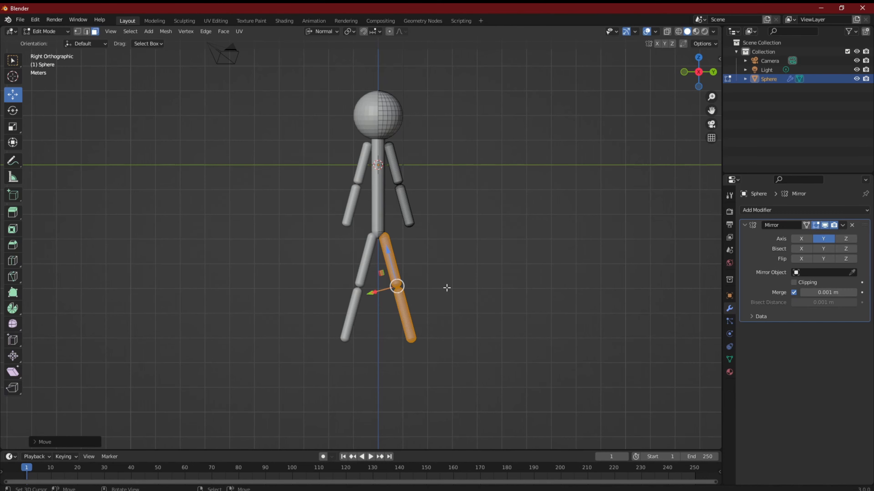
pyautogui.scroll(5, 467, 283)
pyautogui.scroll(-2, 469, 287)
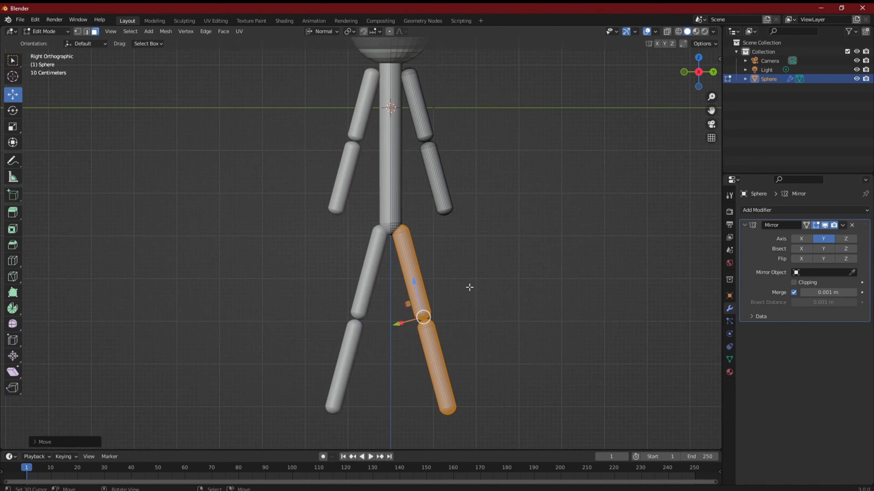
pyautogui.moveTo(457, 286); pyautogui.dragTo(515, 303, button='middle')
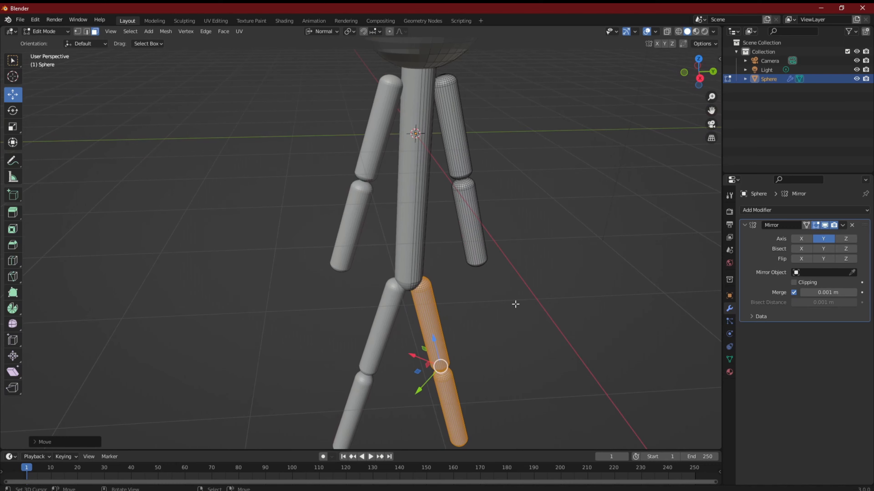
pyautogui.scroll(3, 509, 299)
pyautogui.scroll(-4, 508, 298)
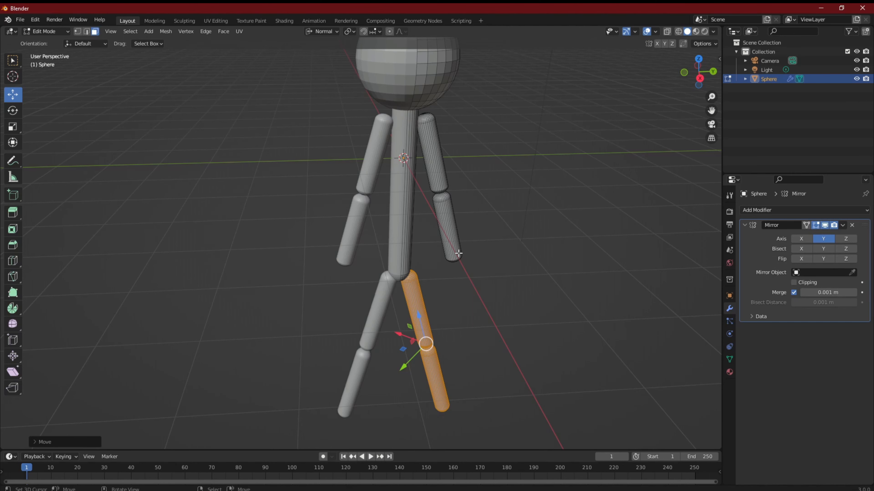
pyautogui.moveTo(405, 295); pyautogui.dragTo(436, 267, button='middle')
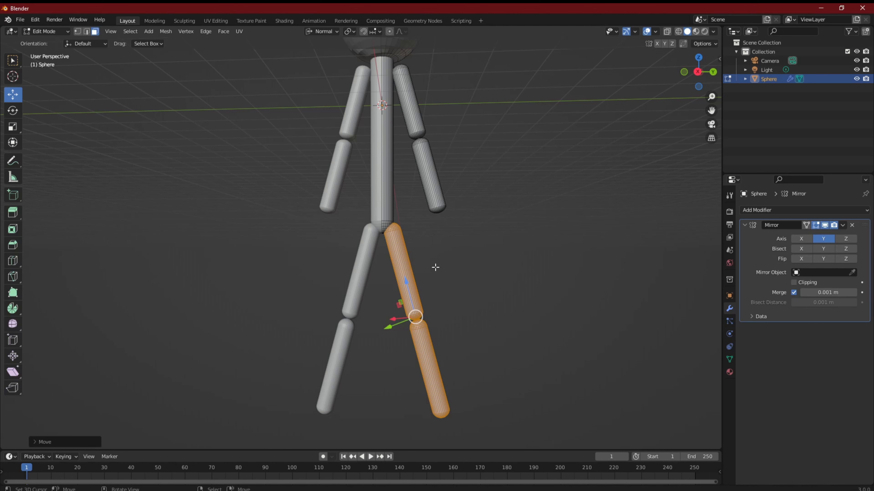
# Add a UV sphere to the mesh at the 3D cursor.
pyautogui.hotkey('shift', 'a')
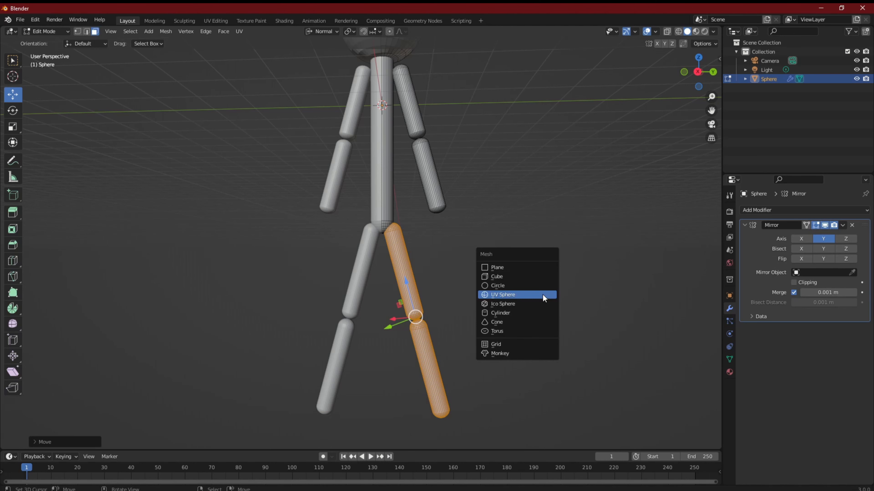
pyautogui.click(543, 297)
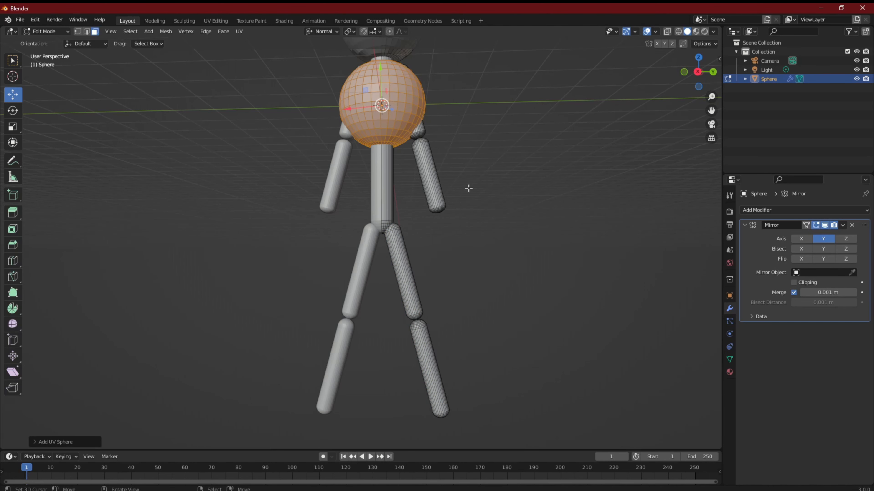
pyautogui.scroll(4, 468, 188)
pyautogui.keyDown('shift'); pyautogui.moveTo(468, 114); pyautogui.dragTo(471, 318, button='middle'); pyautogui.keyUp('shift')
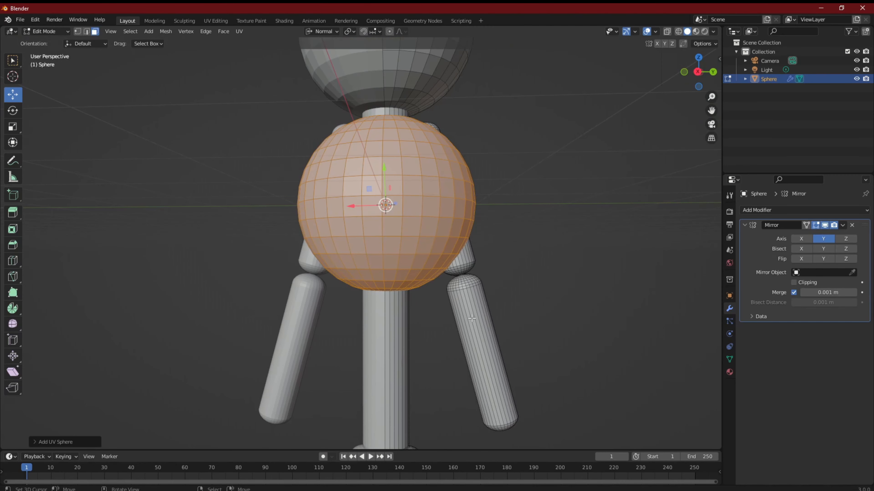
# Select the lower arm capsule's linked mesh and examine its median coordinates in local and global space.
pyautogui.click(538, 316)
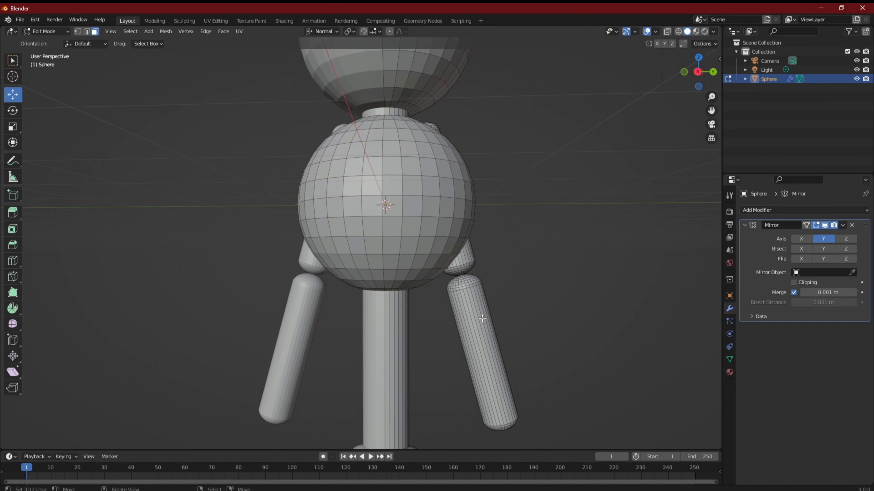
pyautogui.press('l')
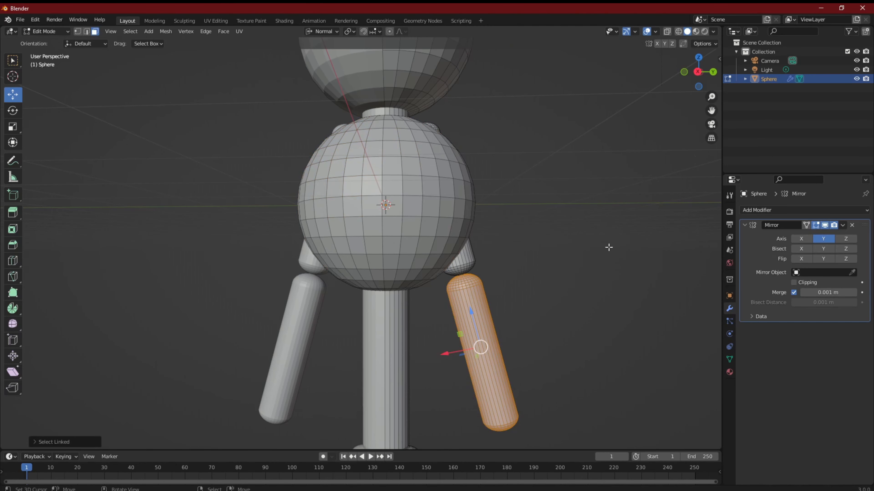
pyautogui.click(720, 59)
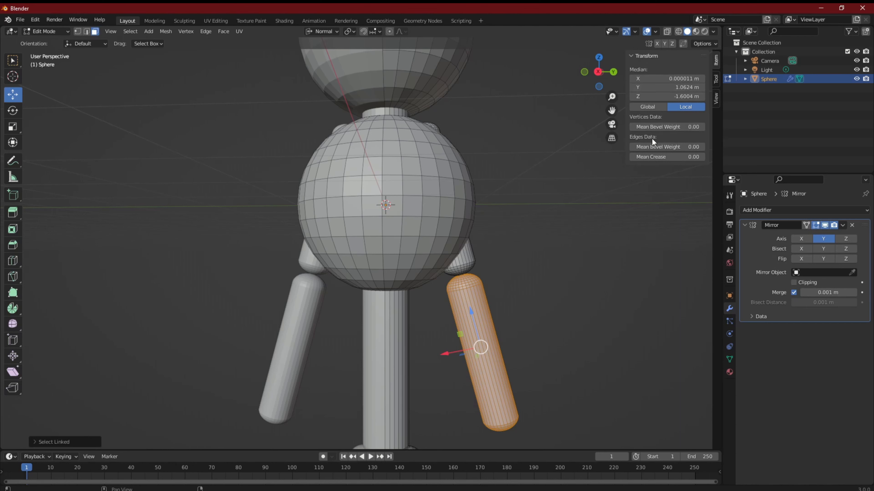
pyautogui.click(716, 78)
pyautogui.click(714, 98)
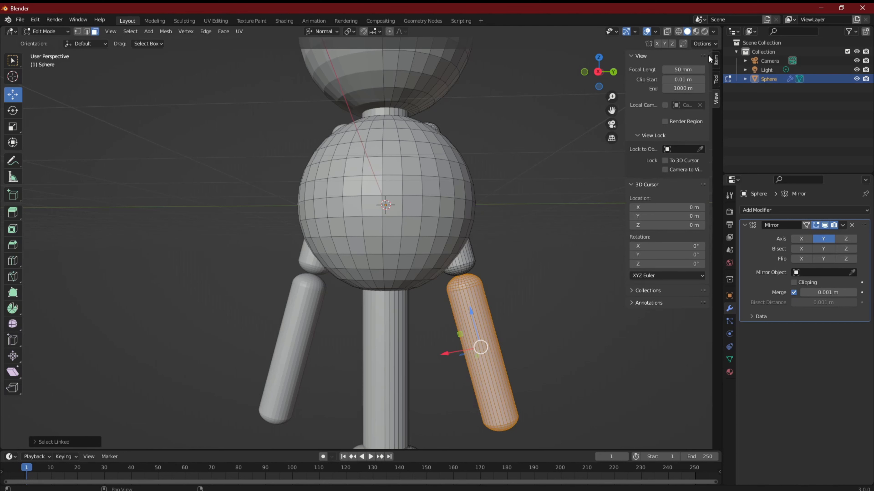
pyautogui.click(715, 61)
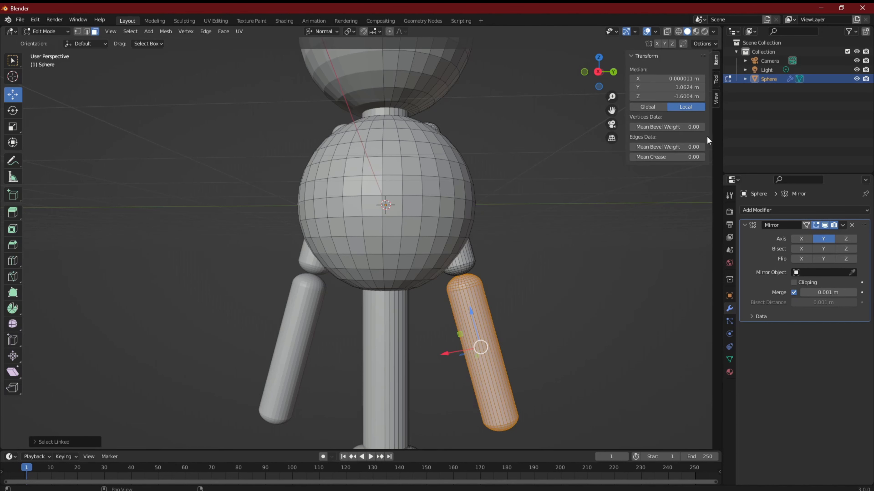
pyautogui.click(653, 110)
pyautogui.click(682, 108)
pyautogui.press('l')
pyautogui.click(617, 287)
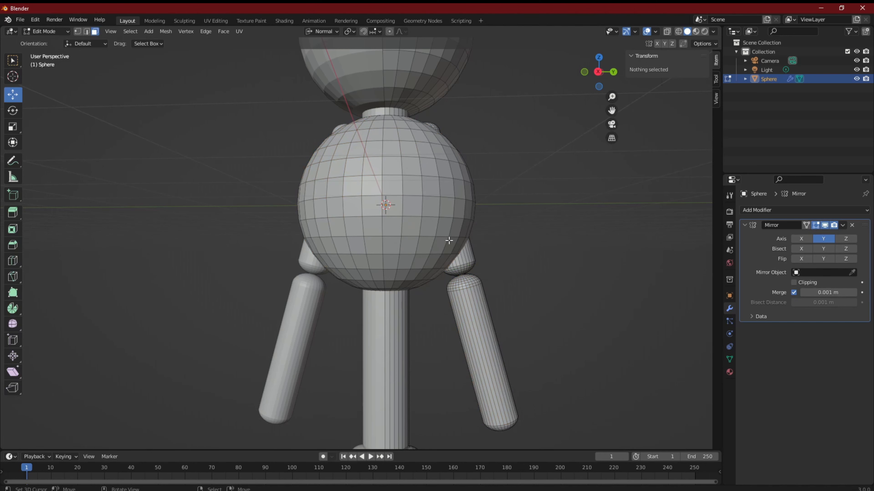
# Select the whole new sphere, move it outward along normal X beside the arm, and scale it down to about 0.3.
pyautogui.press('l')
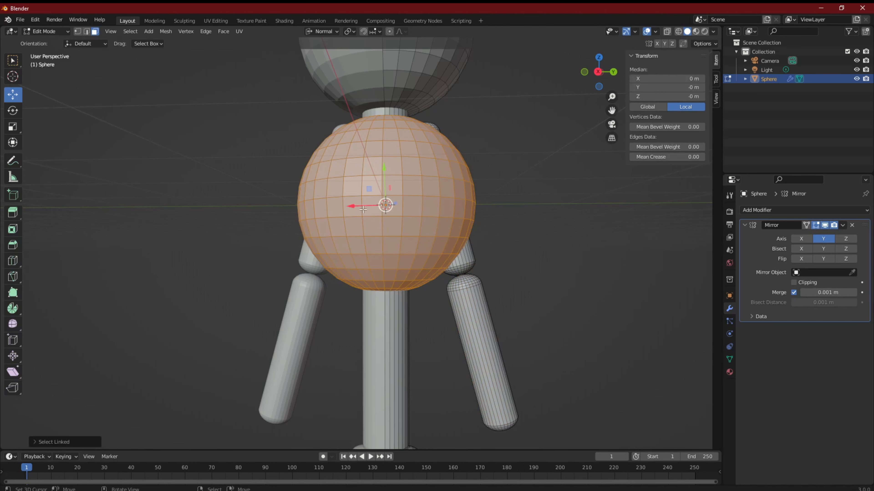
pyautogui.moveTo(356, 208); pyautogui.dragTo(485, 220)
pyautogui.moveTo(486, 221); pyautogui.dragTo(543, 286, button='middle')
pyautogui.press('s')
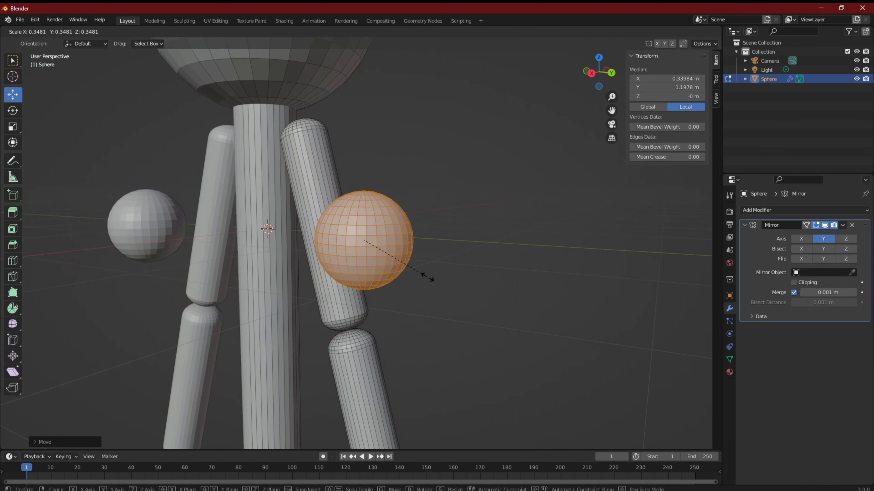
pyautogui.click(419, 268)
# Lower the small sphere along normal Y to the height of the gap between the upper and lower arm.
pyautogui.moveTo(419, 267); pyautogui.dragTo(497, 243, button='middle')
pyautogui.moveTo(469, 179); pyautogui.dragTo(478, 229)
pyautogui.scroll(5, 478, 229)
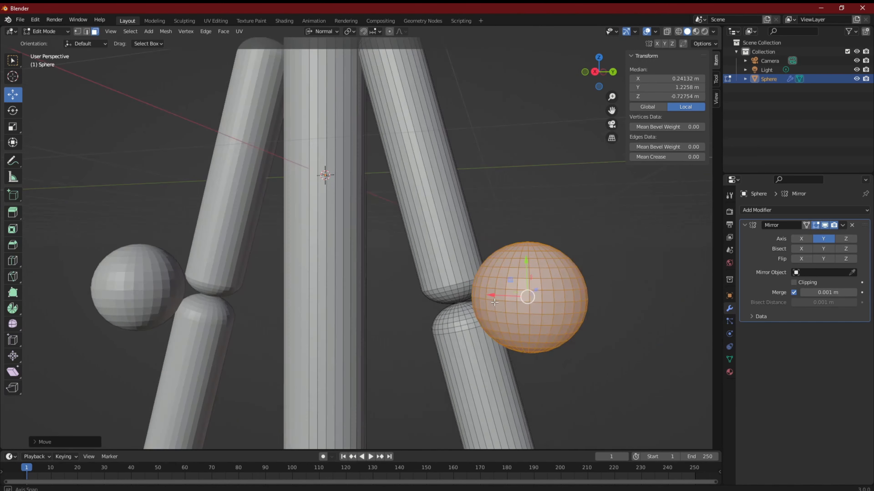
# Set the transform orientation to Global and move the sphere along X in line with the arm, checking it in orthographic back view.
pyautogui.moveTo(494, 302); pyautogui.dragTo(468, 300, button='middle')
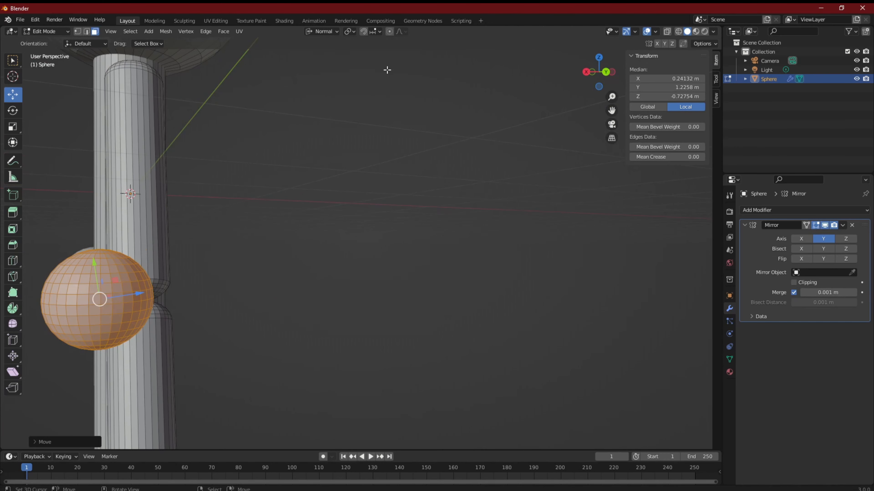
pyautogui.click(330, 32)
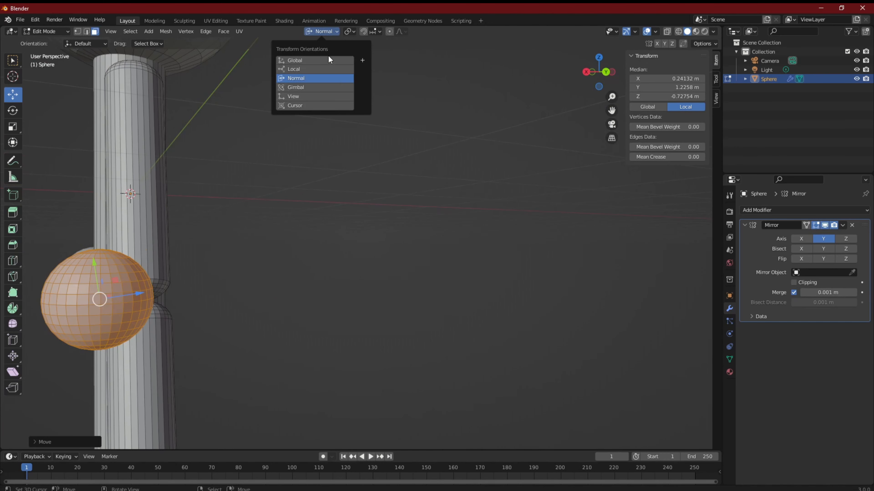
pyautogui.click(329, 61)
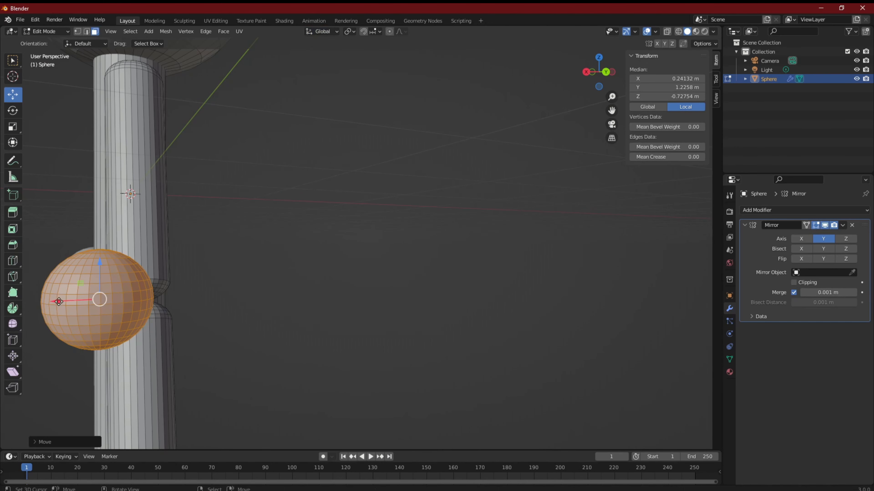
pyautogui.moveTo(55, 301); pyautogui.dragTo(111, 304)
pyautogui.moveTo(254, 307)
pyautogui.mouseDown(button='middle')
pyautogui.moveTo(329, 312)
pyautogui.moveTo(270, 308)
pyautogui.mouseUp(button='middle')
pyautogui.press('KP_5')
pyautogui.press('KP_1')
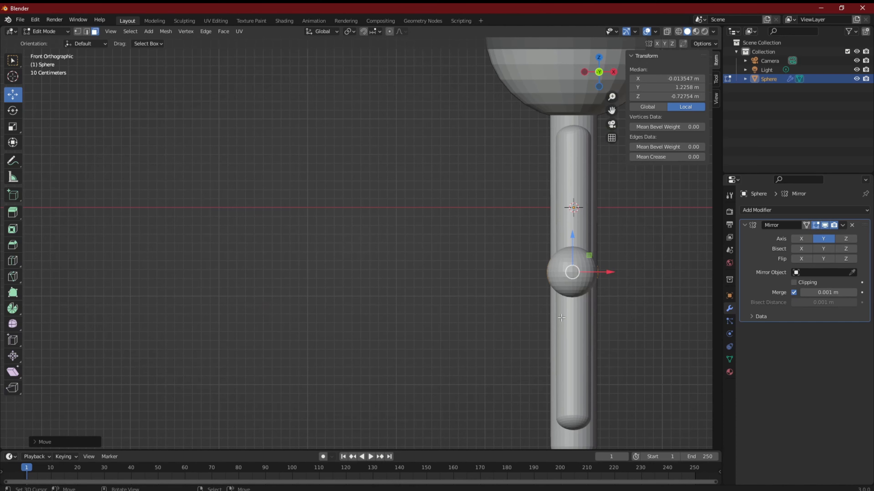
pyautogui.press('ctrl+KP_1')
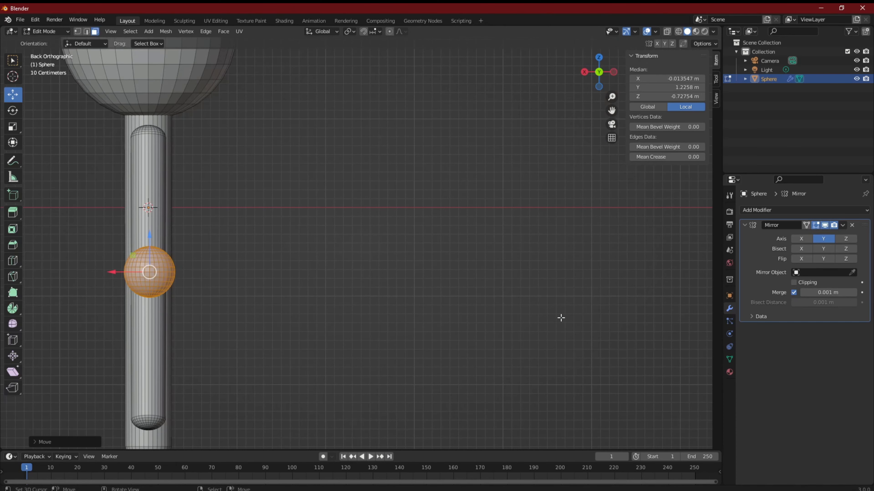
# Move the elbow sphere along global X so it is centred on the arm in the back view.
pyautogui.keyDown('shift'); pyautogui.moveTo(180, 303); pyautogui.dragTo(430, 330, button='middle'); pyautogui.keyUp('shift')
pyautogui.scroll(4, 297, 313)
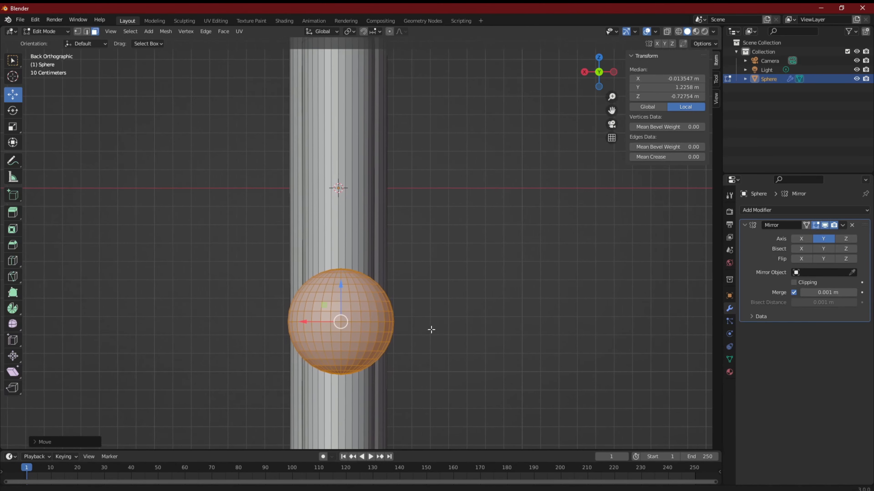
pyautogui.moveTo(316, 320); pyautogui.dragTo(306, 319)
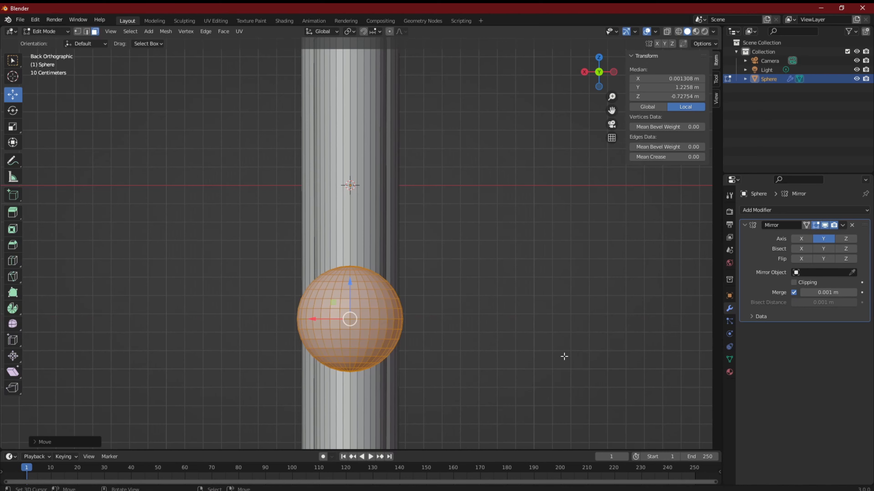
# Move the sphere inward along Y onto the elbow gap and rotate it about 15° around global X.
pyautogui.press('KP_3')
pyautogui.scroll(-3, 630, 339)
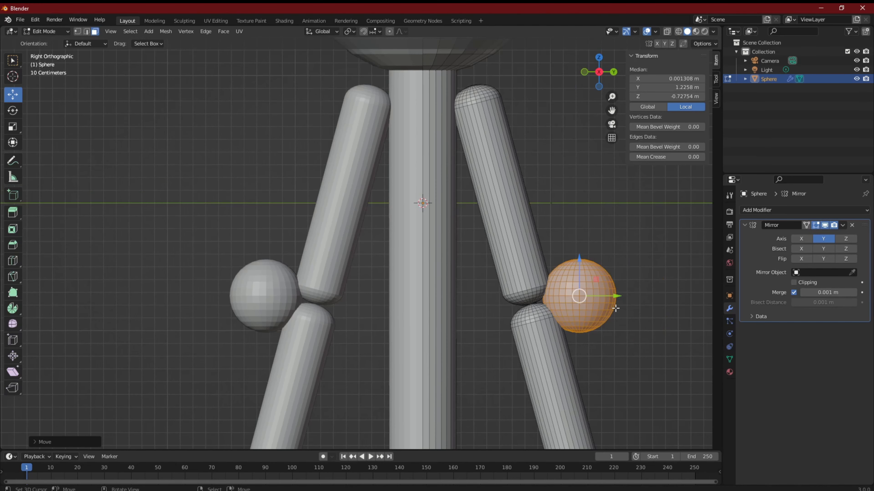
pyautogui.moveTo(619, 299); pyautogui.dragTo(568, 302)
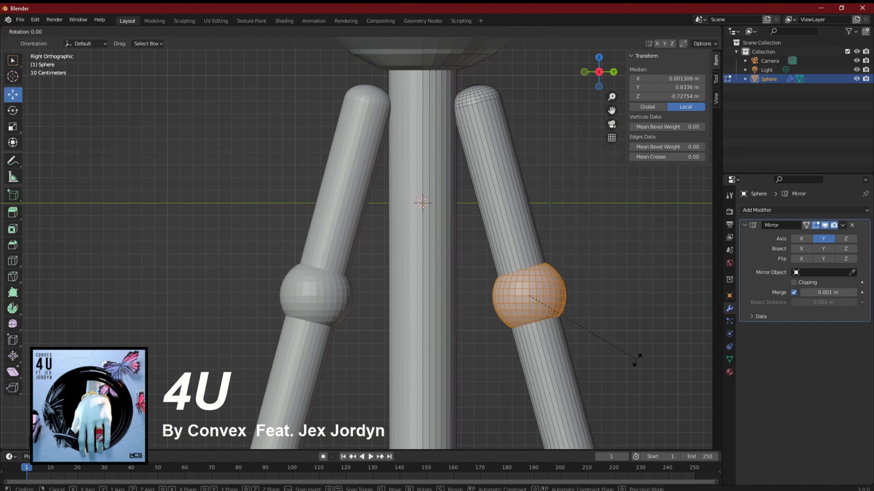
pyautogui.press('r')
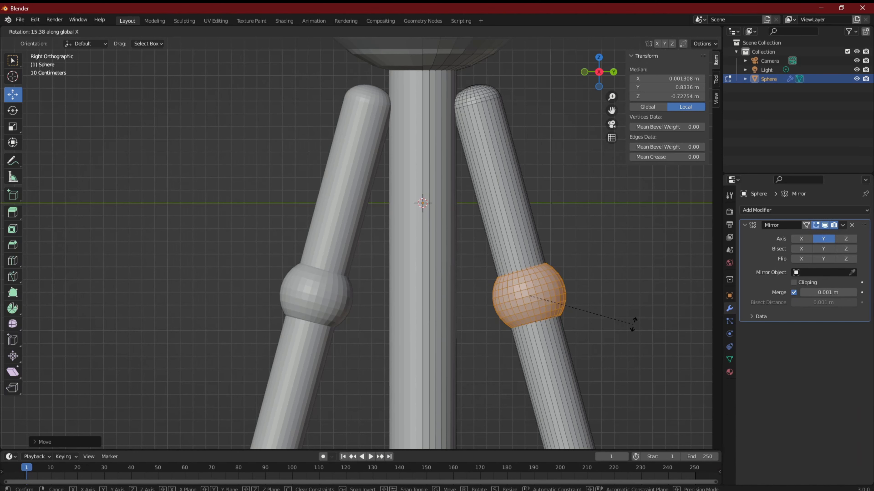
pyautogui.click(633, 324)
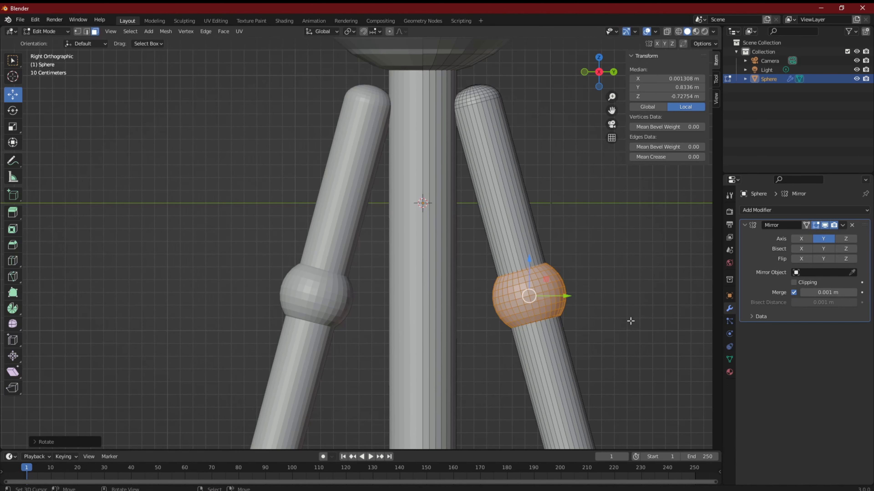
# Set the transform orientation to Normal and nudge the elbow sphere slightly along its normal X axis.
pyautogui.click(313, 32)
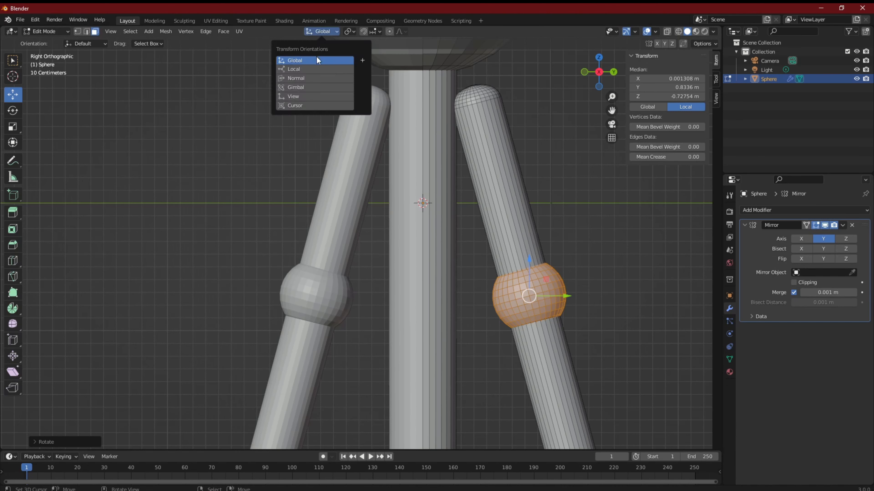
pyautogui.click(314, 79)
pyautogui.moveTo(492, 308); pyautogui.dragTo(486, 329, button='middle')
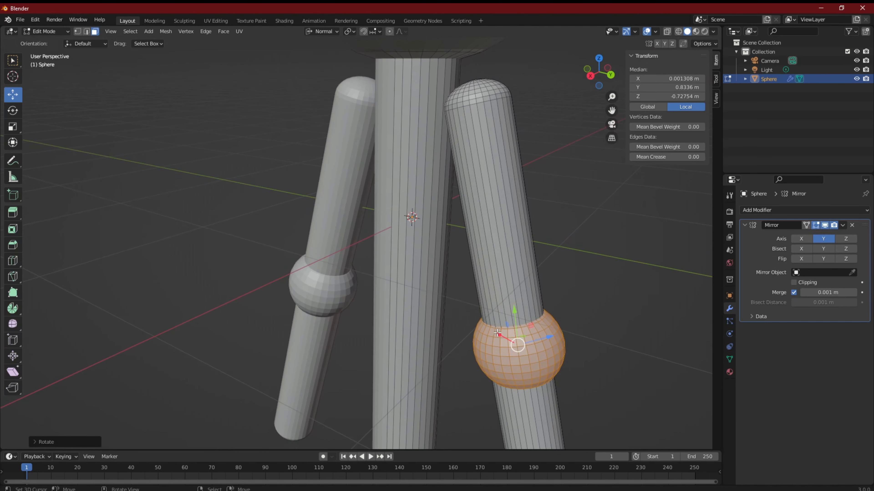
pyautogui.moveTo(499, 332); pyautogui.dragTo(498, 332)
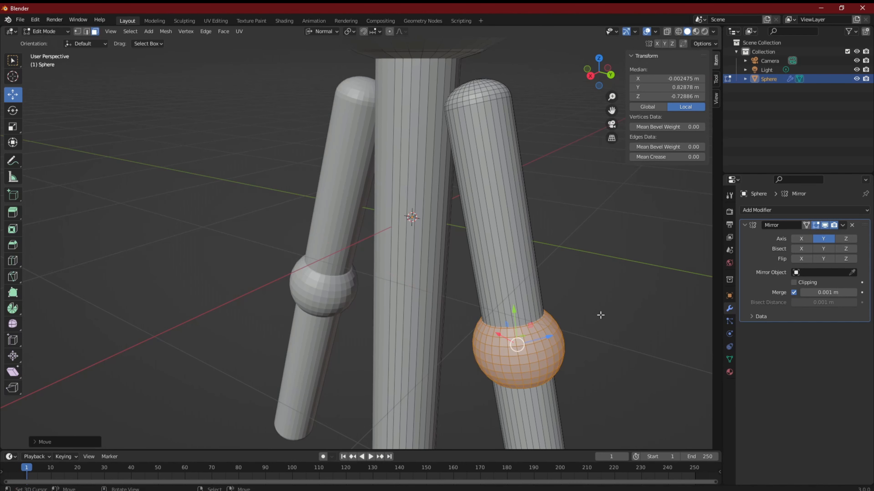
pyautogui.moveTo(600, 316); pyautogui.dragTo(650, 308, button='middle')
pyautogui.scroll(-6, 651, 307)
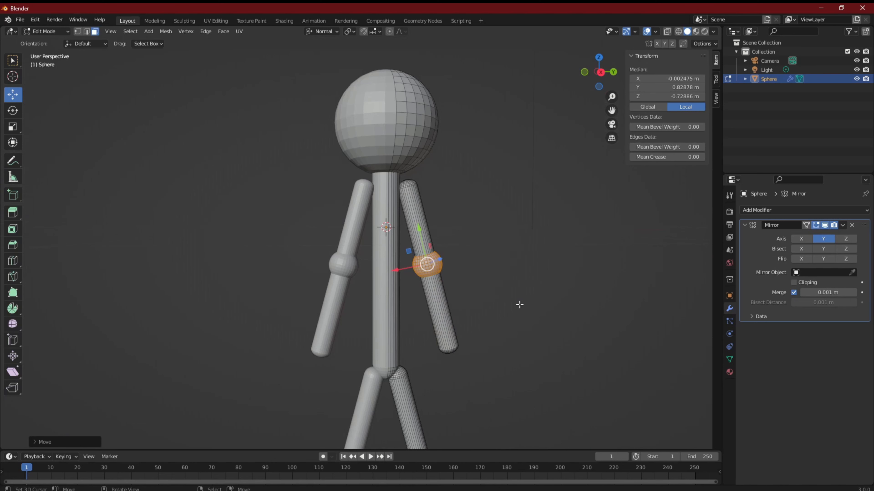
# Duplicate the elbow sphere and move the copy about -1.765 m along normal Y to the lower arm's end.
pyautogui.press('KP_3')
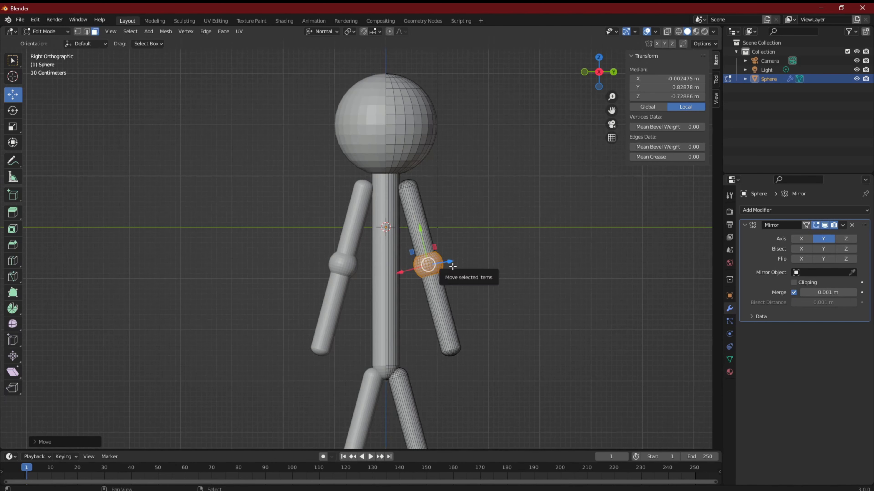
pyautogui.moveTo(452, 266); pyautogui.dragTo(491, 350)
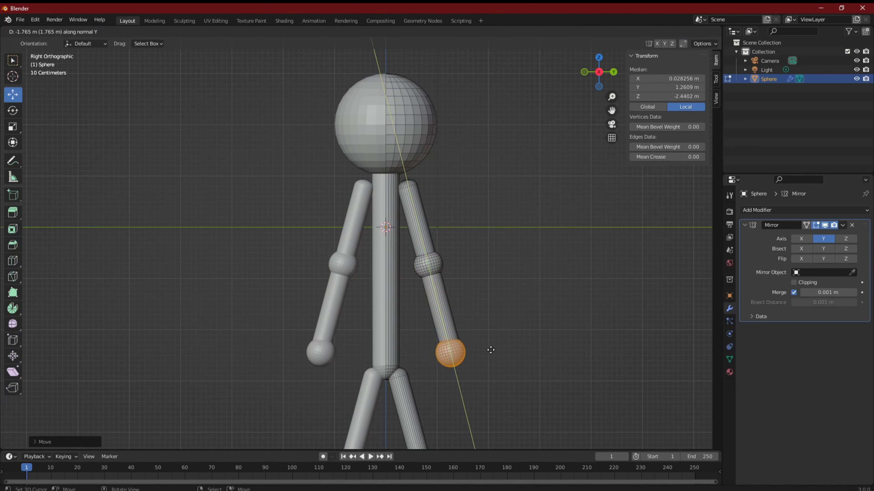
pyautogui.click(491, 351)
pyautogui.moveTo(513, 371); pyautogui.dragTo(423, 403, button='middle')
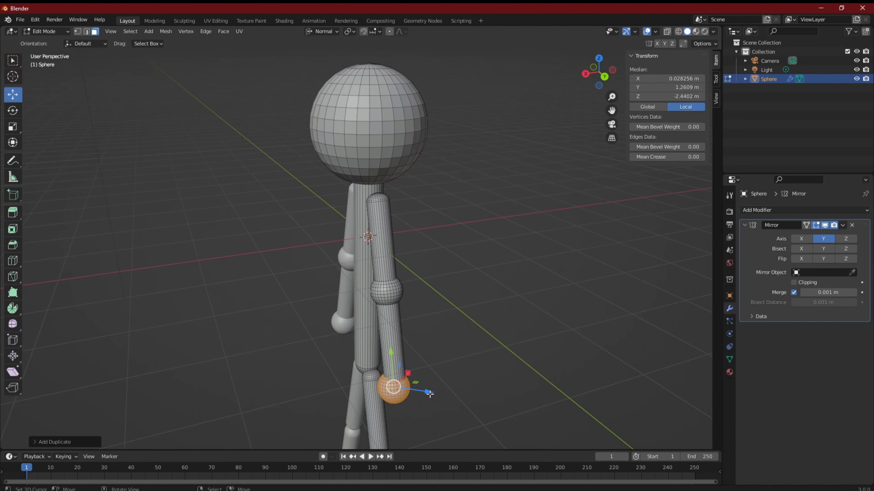
# Nudge the hand sphere along its normal Z and normal X axes to centre it on the lower arm's end.
pyautogui.moveTo(429, 392); pyautogui.dragTo(430, 395)
pyautogui.moveTo(430, 395); pyautogui.dragTo(527, 387, button='middle')
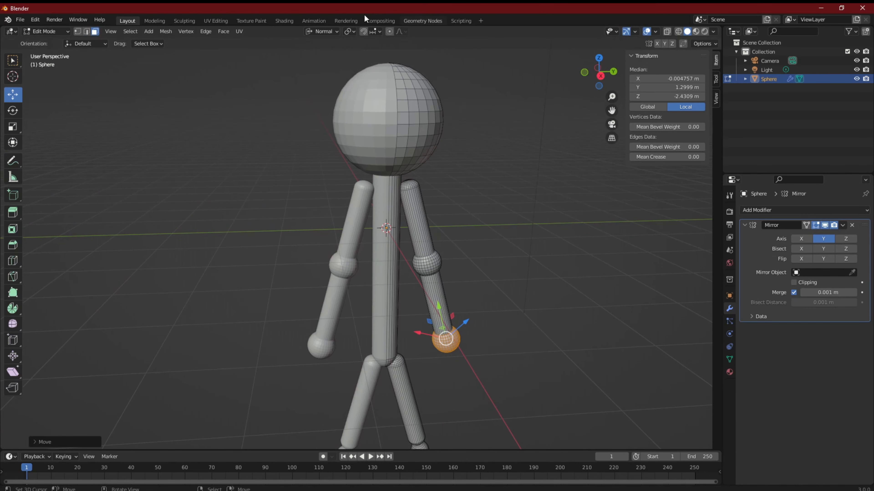
pyautogui.moveTo(417, 331); pyautogui.dragTo(416, 331)
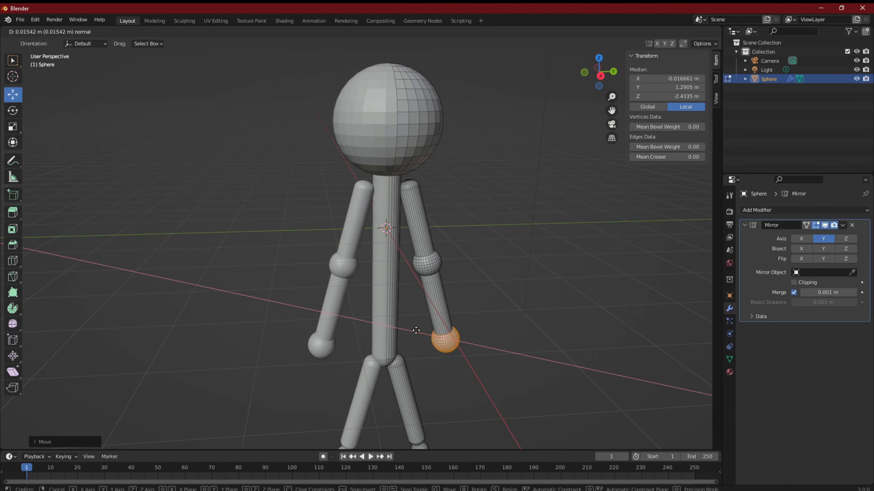
pyautogui.moveTo(509, 349); pyautogui.dragTo(488, 292, button='middle')
pyautogui.press('KP_3')
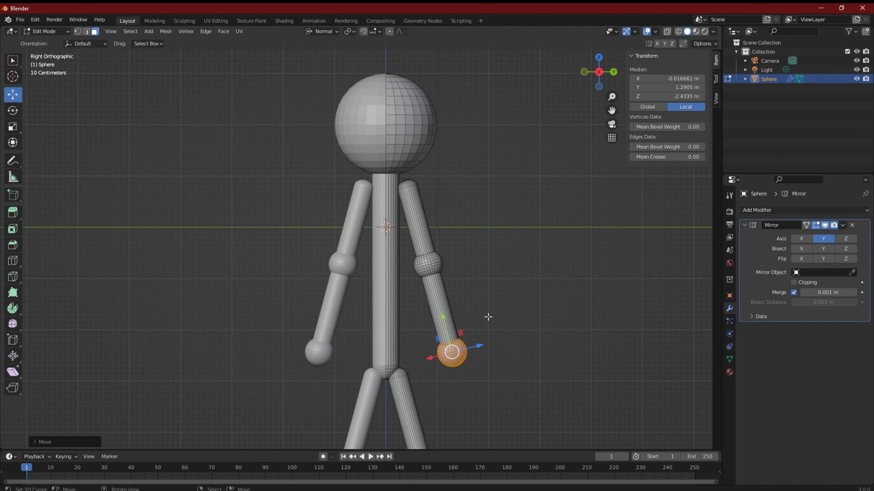
# Scale the hand sphere up by about 1.2 and clear the selection.
pyautogui.scroll(-2, 488, 317)
pyautogui.press('s')
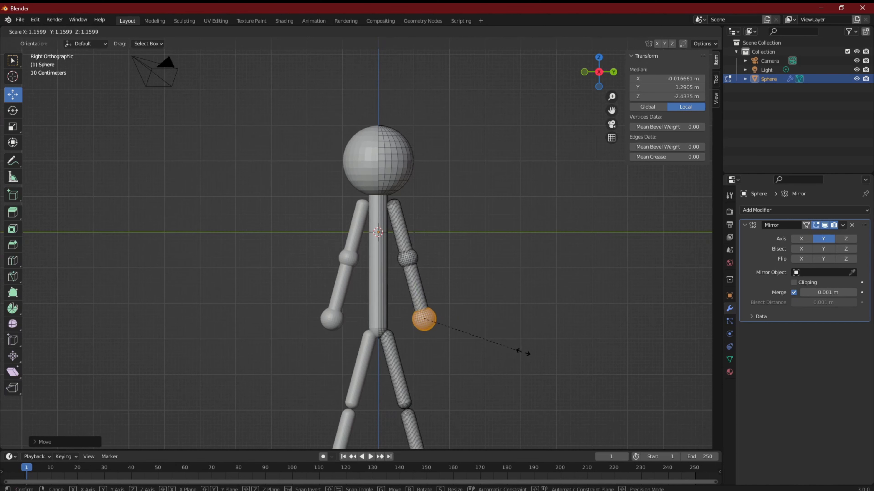
pyautogui.click(533, 346)
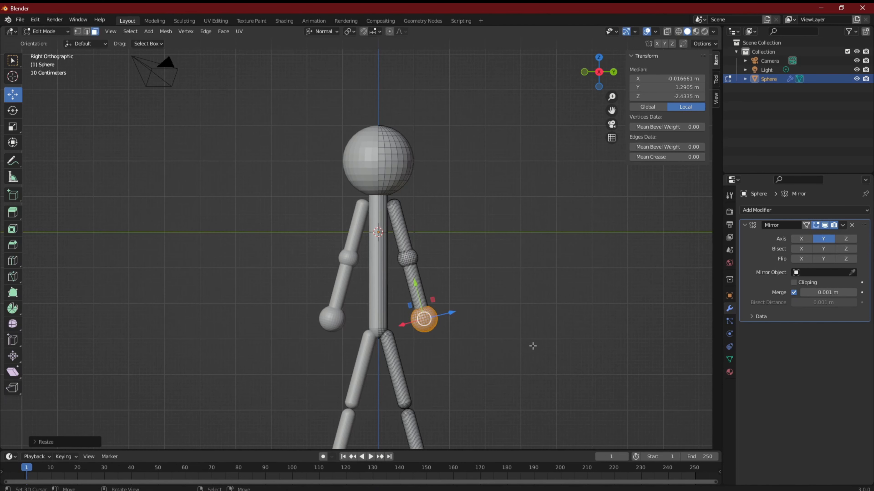
pyautogui.click(541, 323)
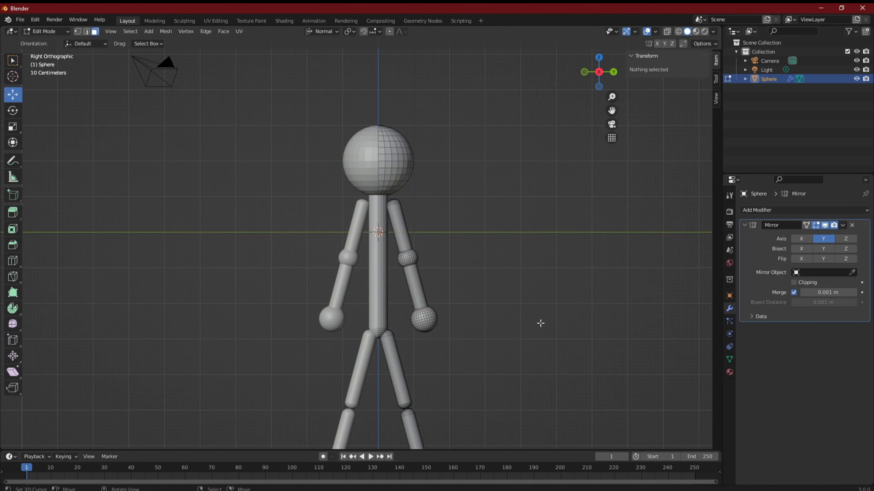
# Duplicate the elbow sphere in place, set the transform orientation to Global, and return to Edit Mode with the copy selected.
pyautogui.keyDown('shift'); pyautogui.moveTo(519, 322); pyautogui.dragTo(511, 209, button='middle'); pyautogui.keyUp('shift')
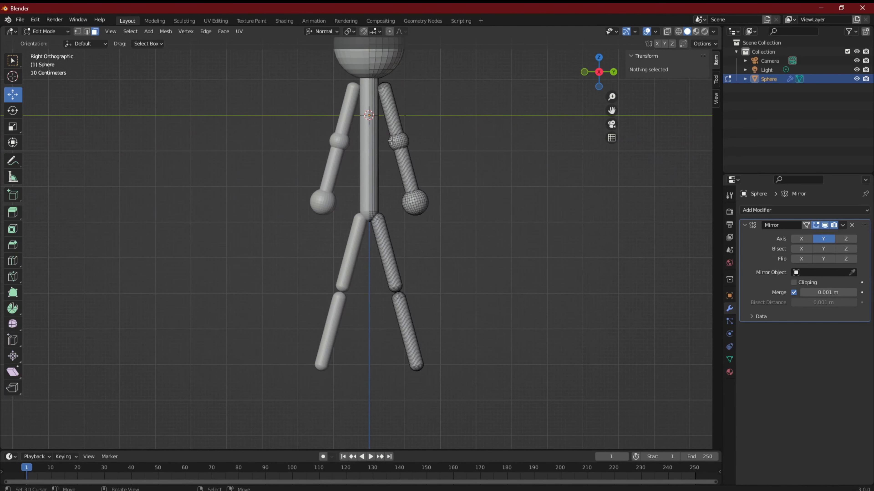
pyautogui.press('l')
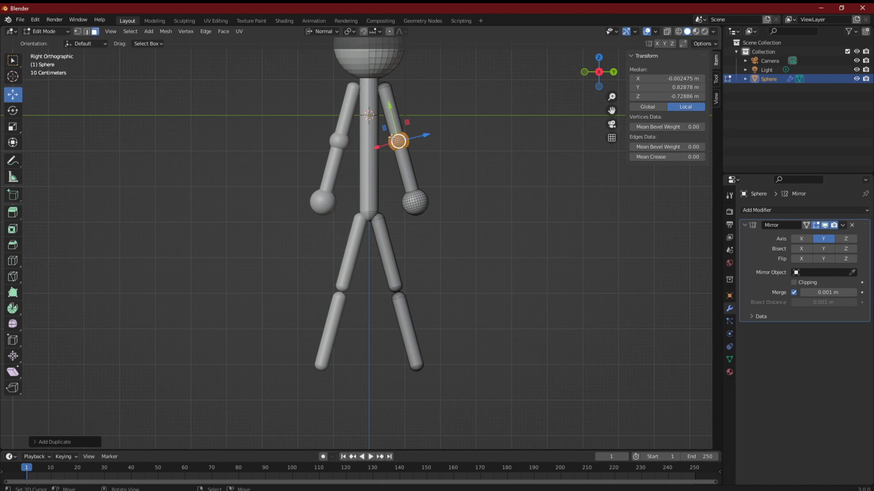
pyautogui.click(319, 21)
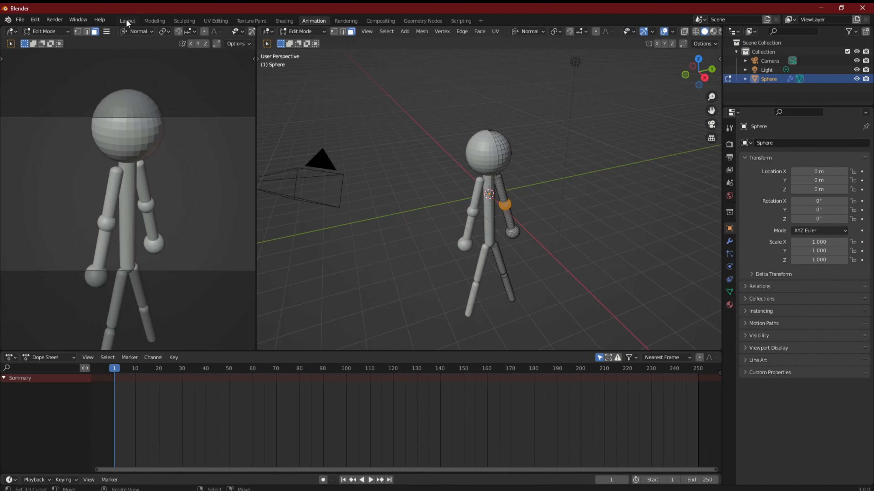
pyautogui.click(127, 20)
pyautogui.click(336, 31)
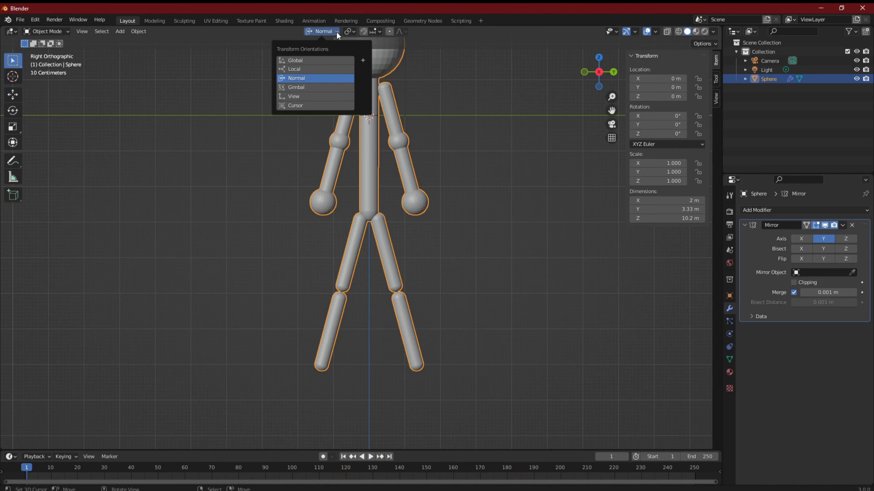
pyautogui.click(332, 61)
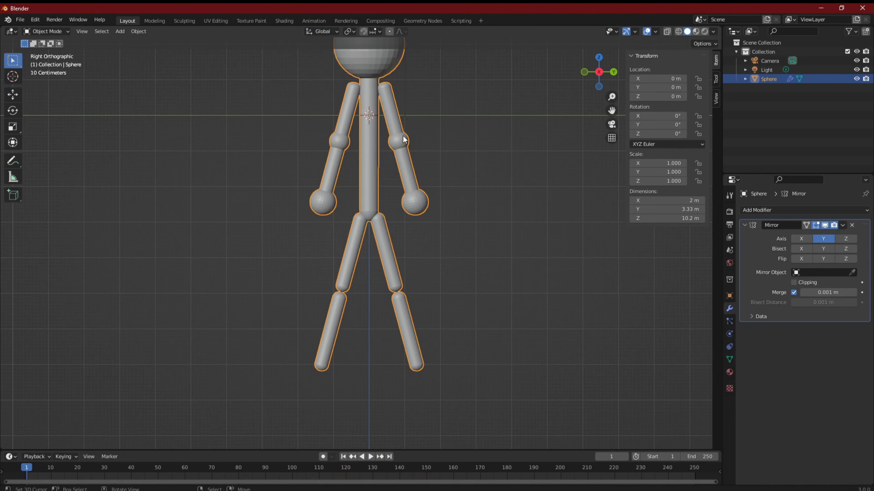
pyautogui.press('`')
pyautogui.press('Escape')
pyautogui.press('Tab')
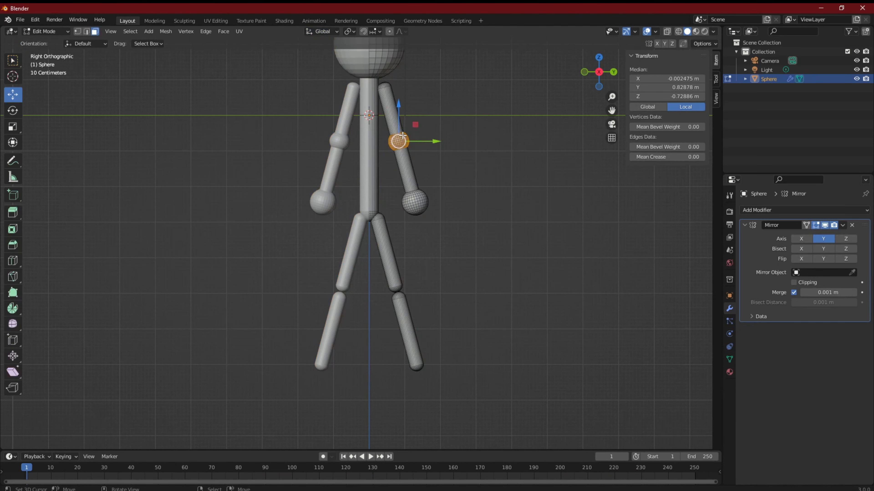
# Move the duplicated sphere down along Z to the knee gap and align it with the leg along Y at about 0.786 m.
pyautogui.moveTo(399, 121); pyautogui.dragTo(433, 252)
pyautogui.scroll(6, 439, 289)
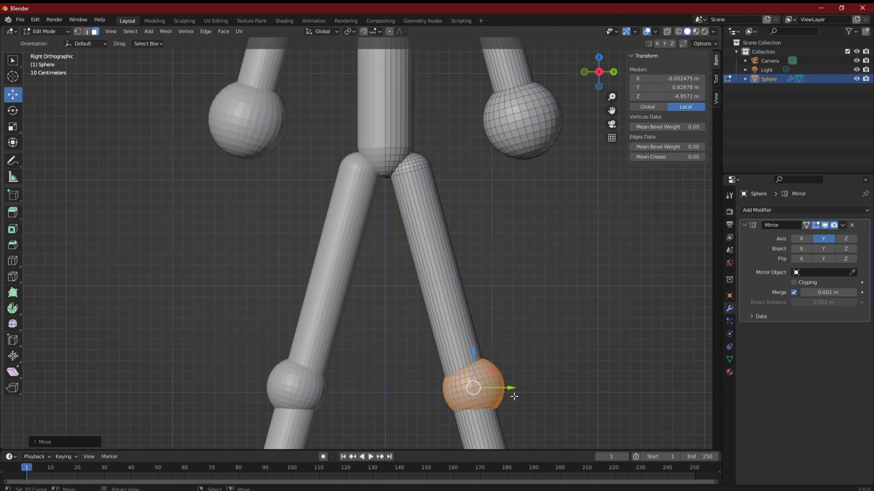
pyautogui.moveTo(518, 388); pyautogui.dragTo(513, 389)
pyautogui.moveTo(546, 361); pyautogui.dragTo(492, 318, button='middle')
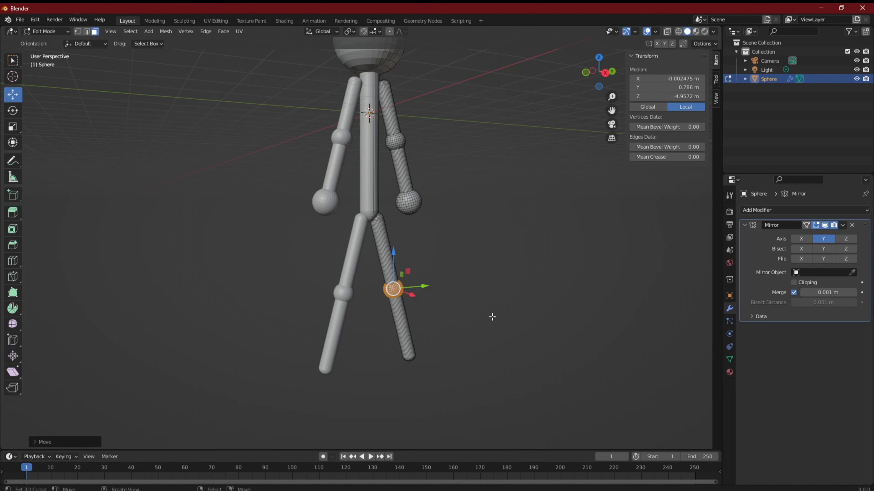
pyautogui.press('KP_1')
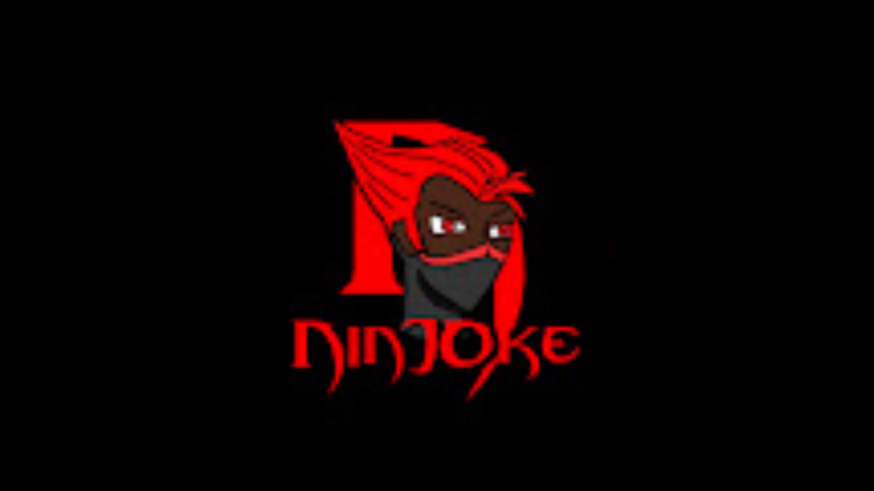
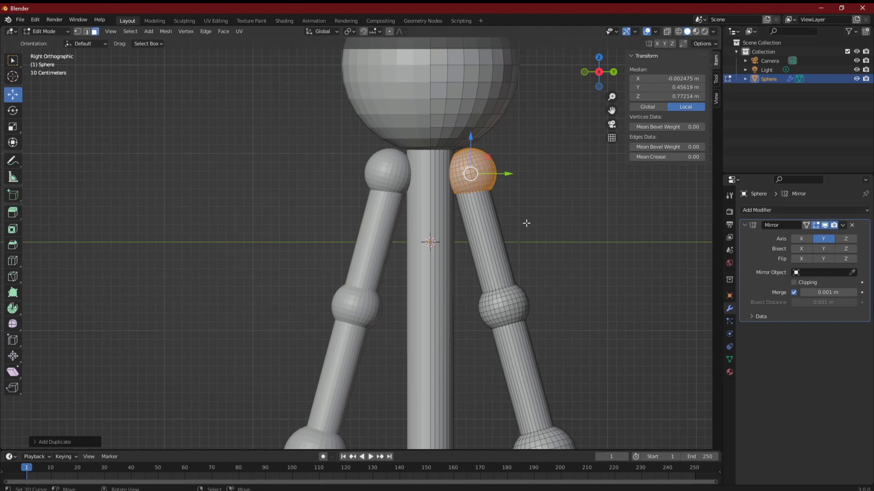
# Scale the shoulder sphere up slightly, move it outward along Y to about 0.508 m, and clear the selection.
pyautogui.press('s')
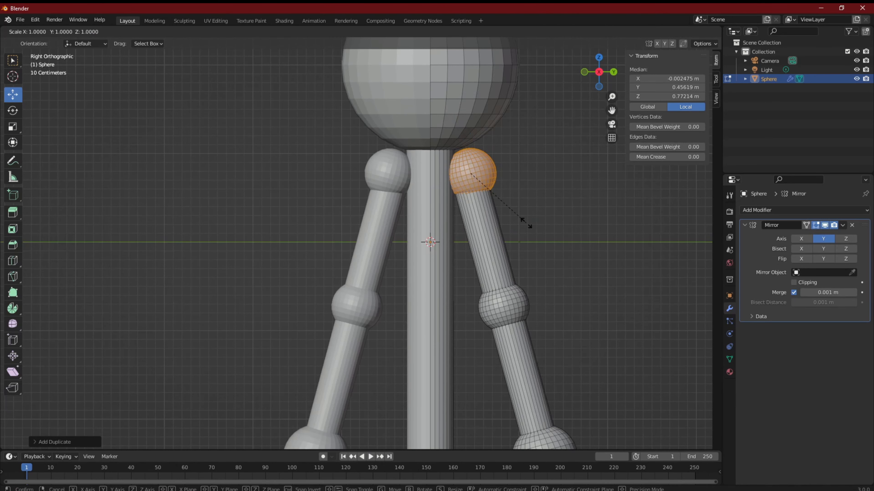
pyautogui.click(533, 227)
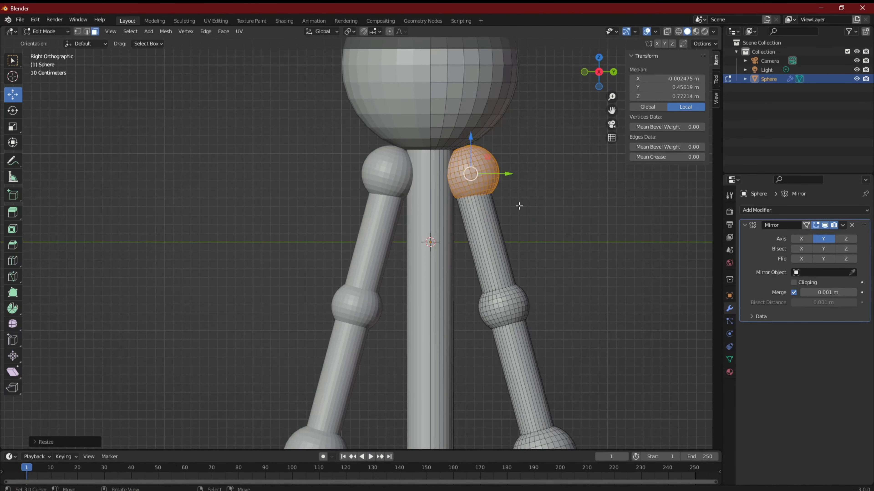
pyautogui.moveTo(508, 173); pyautogui.dragTo(514, 176)
pyautogui.scroll(-4, 530, 210)
pyautogui.rightClick(530, 225)
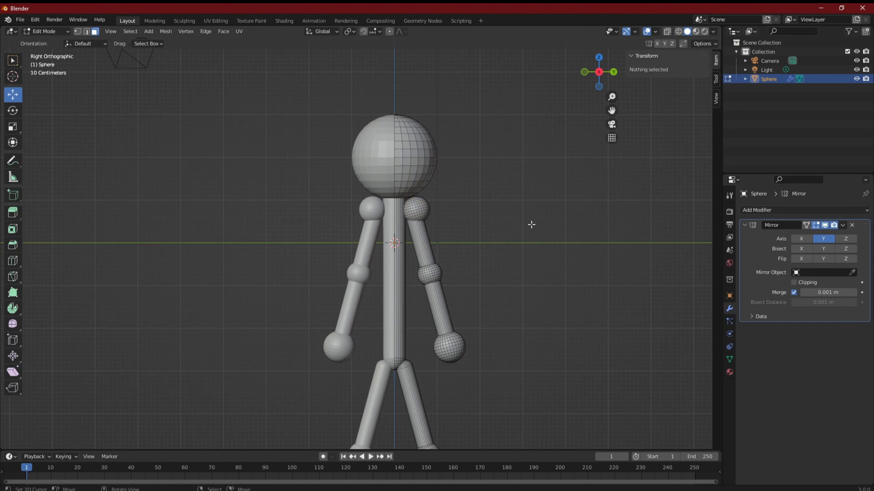
# Select the shoulder sphere and move it inward along Y to about 0.424 m.
pyautogui.scroll(-2, 514, 233)
pyautogui.moveTo(466, 254); pyautogui.dragTo(445, 244, button='middle')
pyautogui.scroll(6, 441, 248)
pyautogui.scroll(1, 442, 249)
pyautogui.scroll(-3, 498, 239)
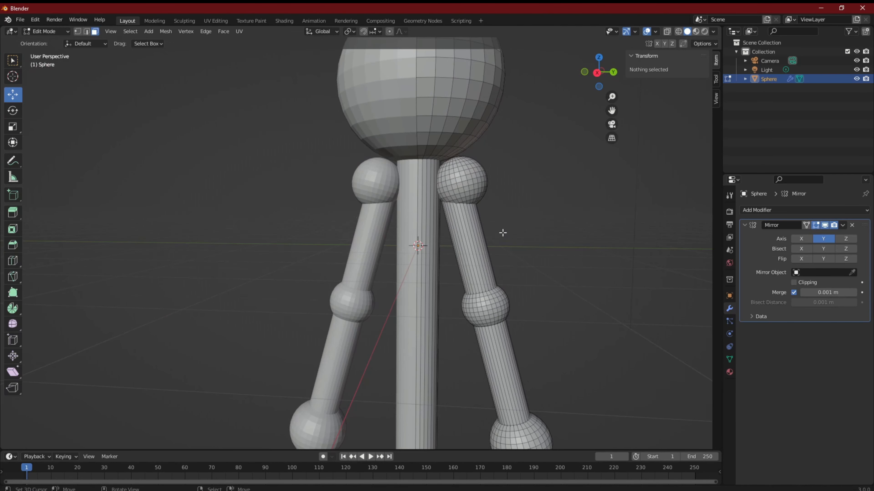
pyautogui.scroll(6, 501, 236)
pyautogui.scroll(-2, 502, 233)
pyautogui.scroll(-2, 523, 215)
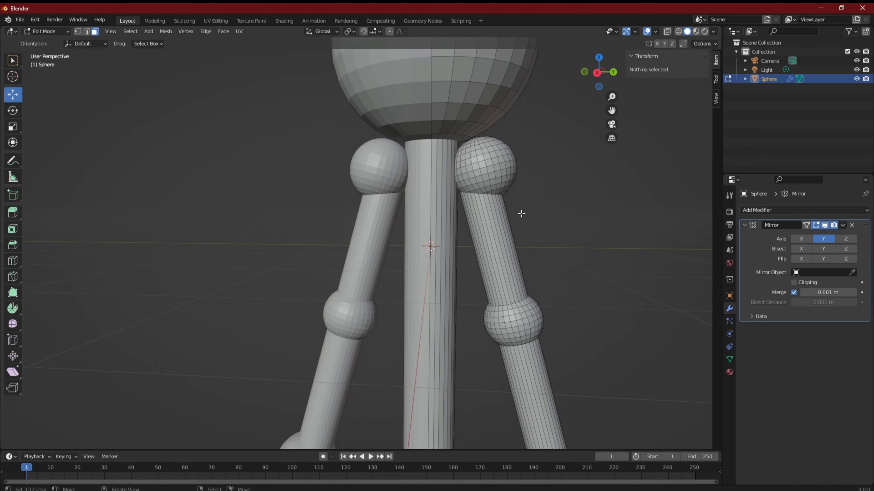
pyautogui.press('l')
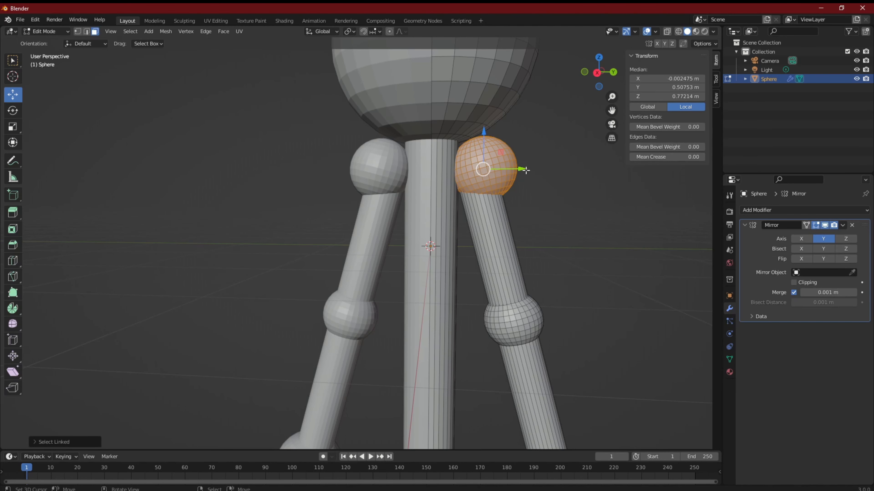
pyautogui.moveTo(524, 169); pyautogui.dragTo(517, 172)
# Examine the repositioned shoulder against the arms and body from several angles, and clear the selection.
pyautogui.scroll(-8, 517, 172)
pyautogui.moveTo(522, 195)
pyautogui.mouseDown(button='middle')
pyautogui.moveTo(390, 203)
pyautogui.moveTo(536, 205)
pyautogui.mouseUp(button='middle')
pyautogui.scroll(3, 514, 206)
pyautogui.scroll(5, 514, 207)
pyautogui.scroll(-1, 526, 206)
pyautogui.scroll(-3, 482, 208)
pyautogui.scroll(-5, 486, 206)
pyautogui.scroll(-2, 537, 205)
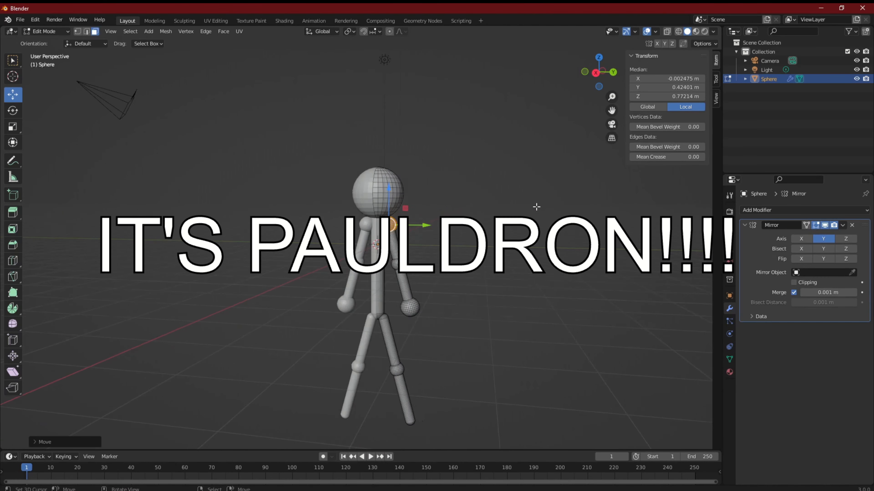
pyautogui.scroll(-2, 462, 293)
pyautogui.moveTo(463, 293)
pyautogui.mouseDown(button='middle')
pyautogui.moveTo(485, 273)
pyautogui.moveTo(461, 290)
pyautogui.mouseUp(button='middle')
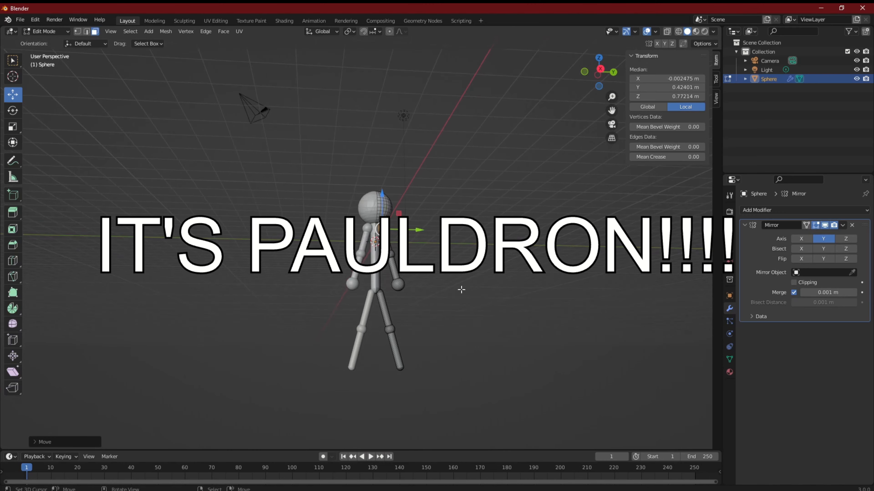
pyautogui.scroll(5, 458, 292)
pyautogui.scroll(-5, 452, 296)
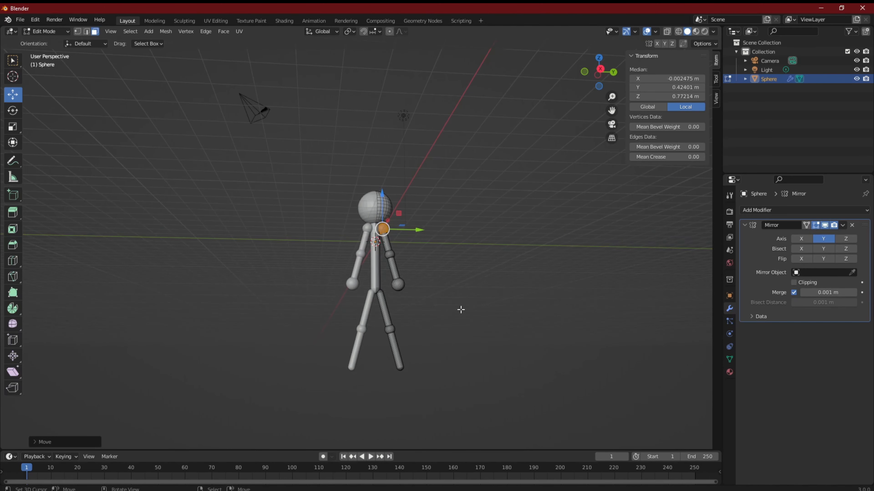
pyautogui.scroll(6, 460, 309)
pyautogui.scroll(-2, 460, 310)
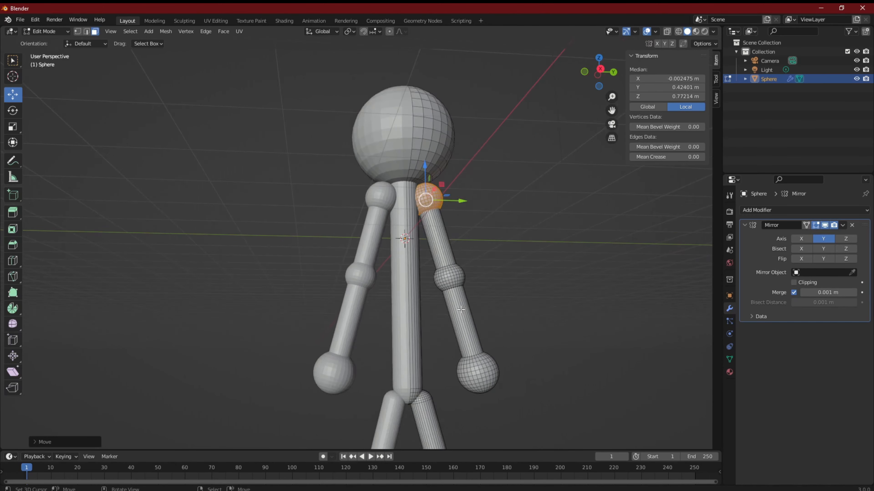
pyautogui.scroll(-3, 460, 310)
pyautogui.click(505, 283)
pyautogui.scroll(-2, 505, 284)
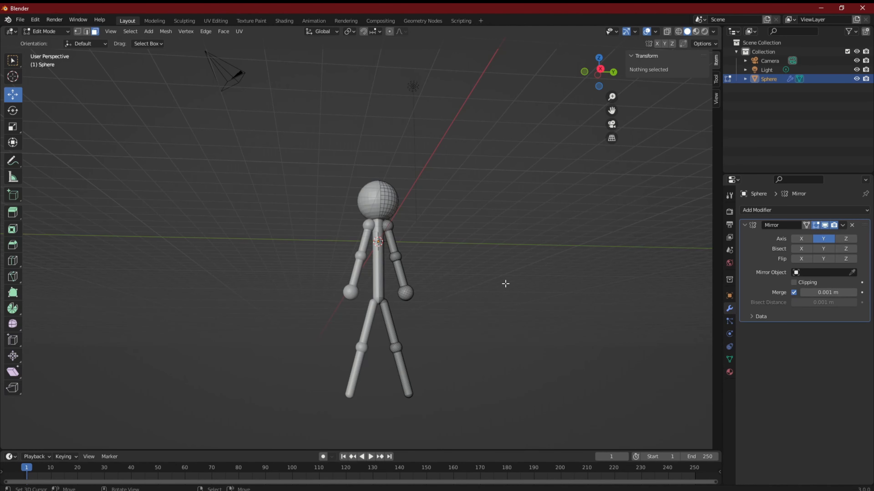
# Return to Object Mode and examine the joints and overall proportions of the whole stick figure.
pyautogui.moveTo(503, 287); pyautogui.dragTo(482, 292, button='middle')
pyautogui.scroll(8, 462, 288)
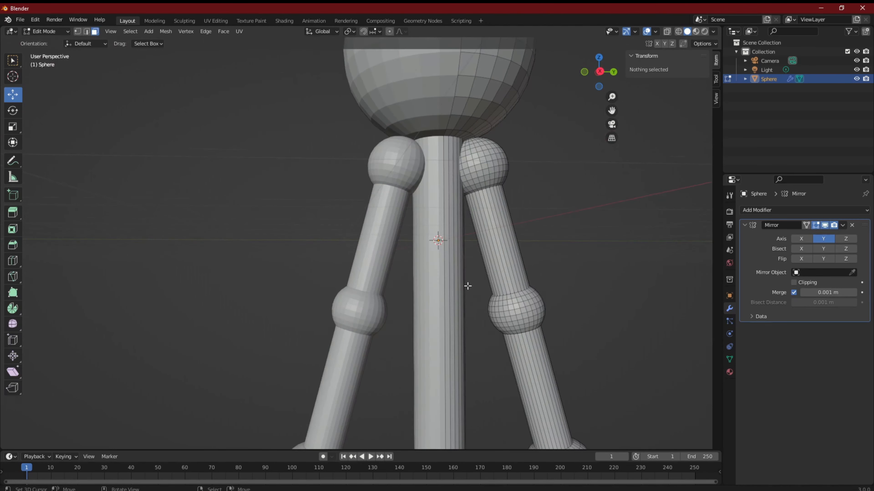
pyautogui.scroll(-3, 468, 286)
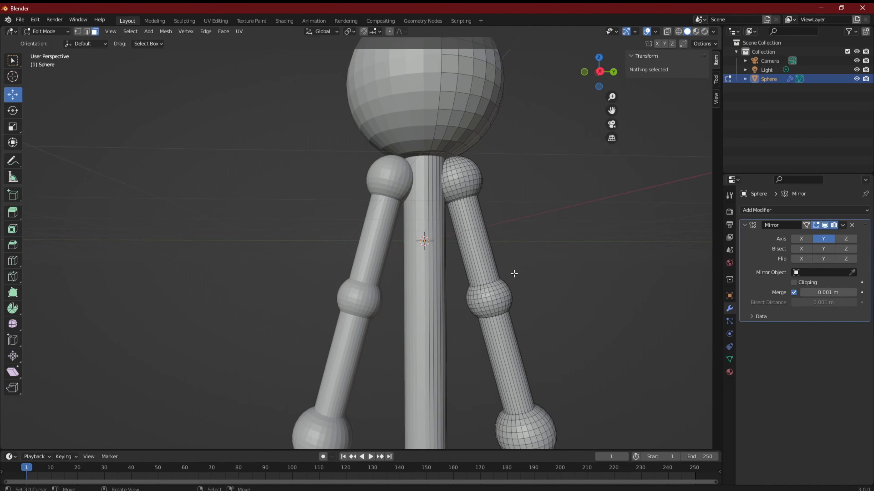
pyautogui.moveTo(514, 274); pyautogui.dragTo(564, 271, button='middle')
pyautogui.press('Tab')
pyautogui.scroll(-6, 482, 283)
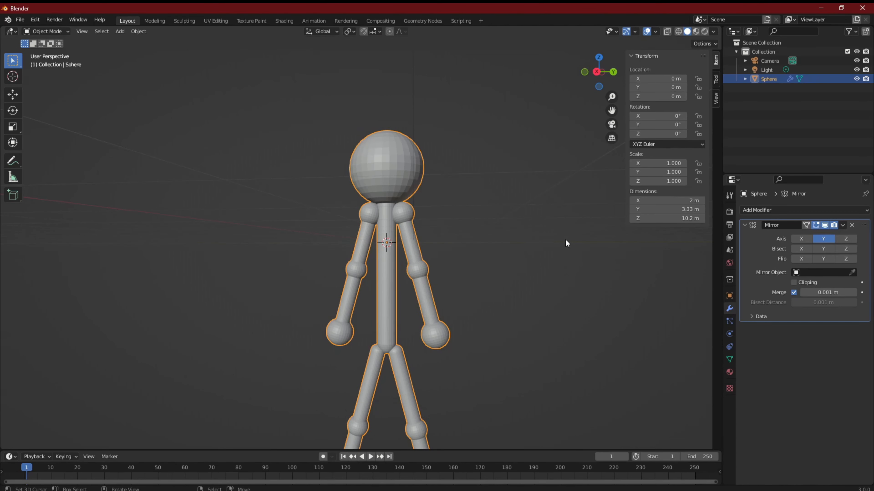
pyautogui.scroll(-8, 489, 175)
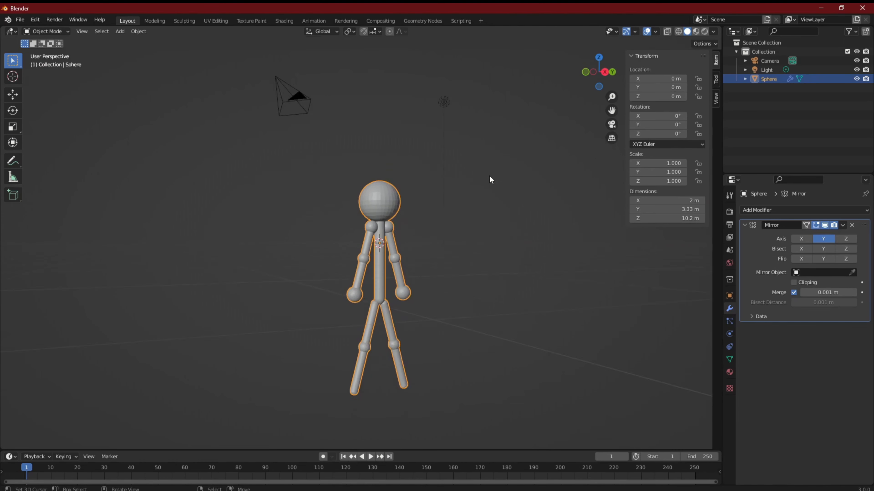
pyautogui.moveTo(490, 208); pyautogui.dragTo(436, 214, button='middle')
pyautogui.scroll(6, 426, 230)
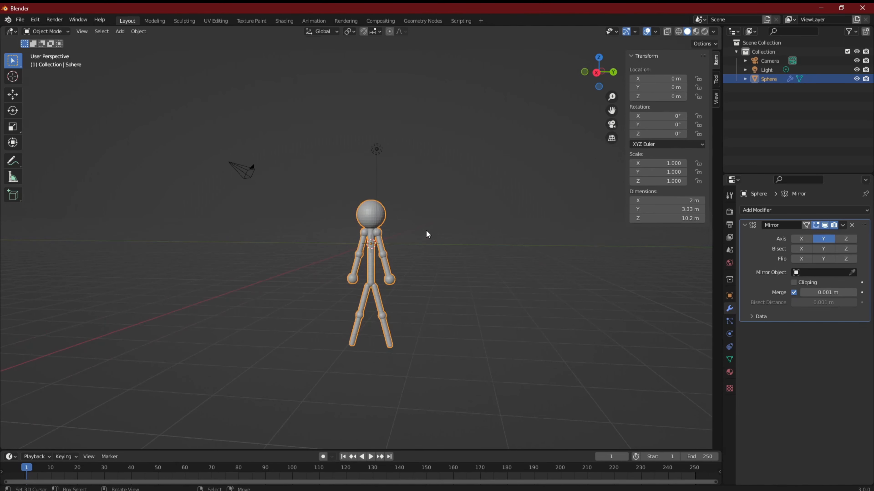
pyautogui.scroll(3, 460, 243)
pyautogui.scroll(-6, 461, 244)
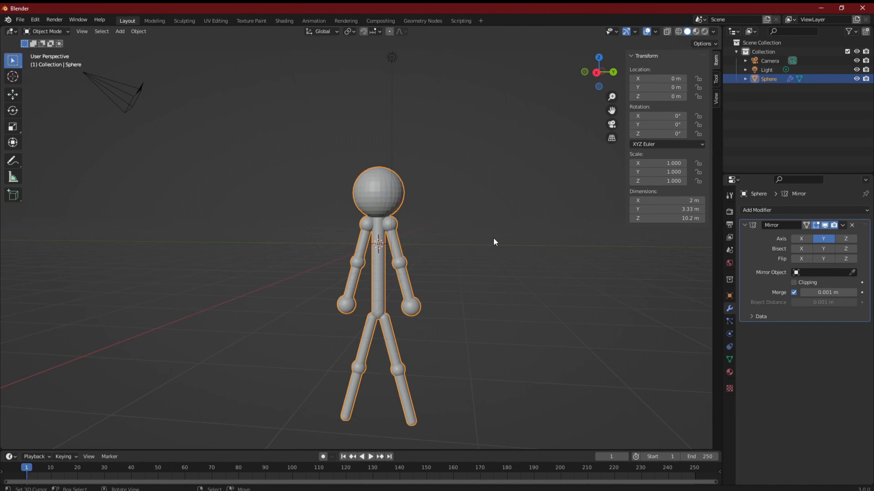
pyautogui.scroll(6, 493, 240)
pyautogui.moveTo(493, 238)
pyautogui.mouseDown(button='middle')
pyautogui.moveTo(354, 232)
pyautogui.moveTo(500, 236)
pyautogui.mouseUp(button='middle')
# Apply Shade Smooth to the stick figure and check its mesh briefly in Edit Mode.
pyautogui.press('F3')
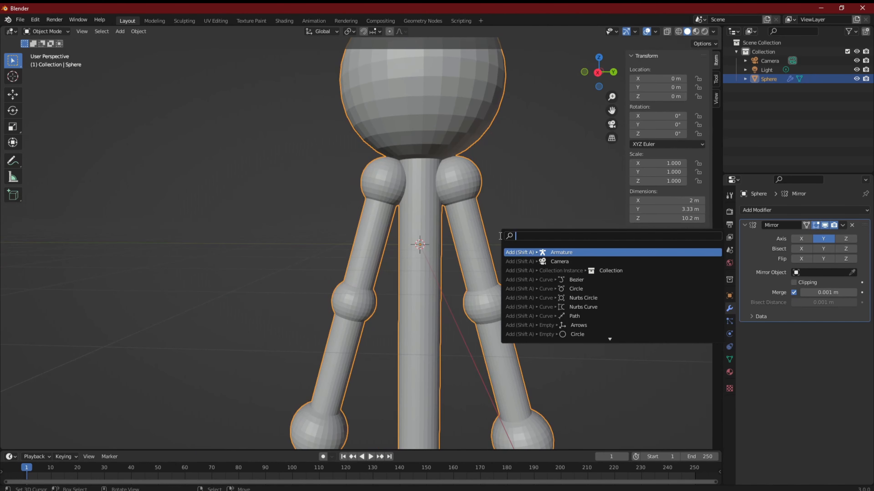
pyautogui.write('smo')
pyautogui.press('Return')
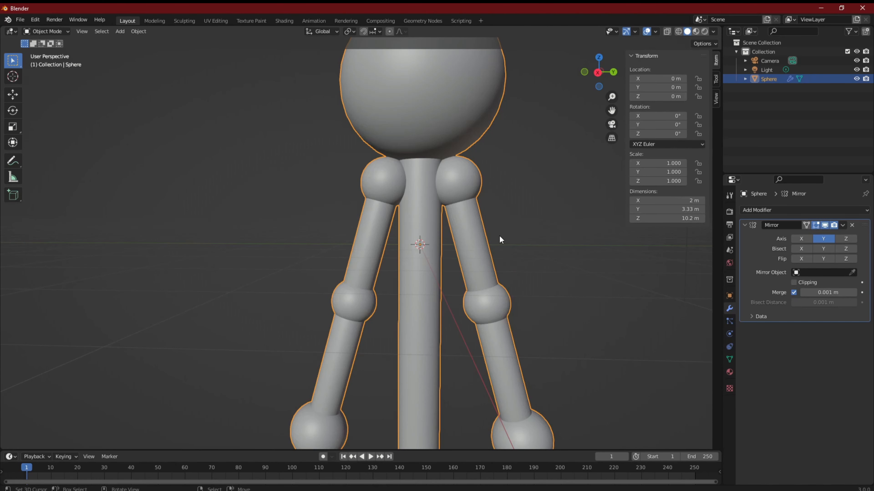
pyautogui.scroll(-4, 499, 237)
pyautogui.scroll(1, 499, 254)
pyautogui.press('Tab')
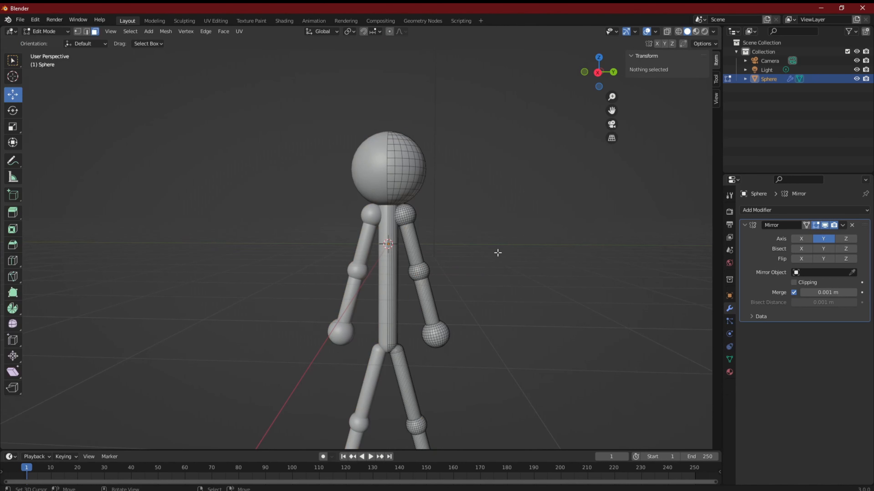
pyautogui.press('Tab')
# Create a new material on the stick figure and set its base color to pure red, RGB 1, 0, 0.
pyautogui.click(729, 372)
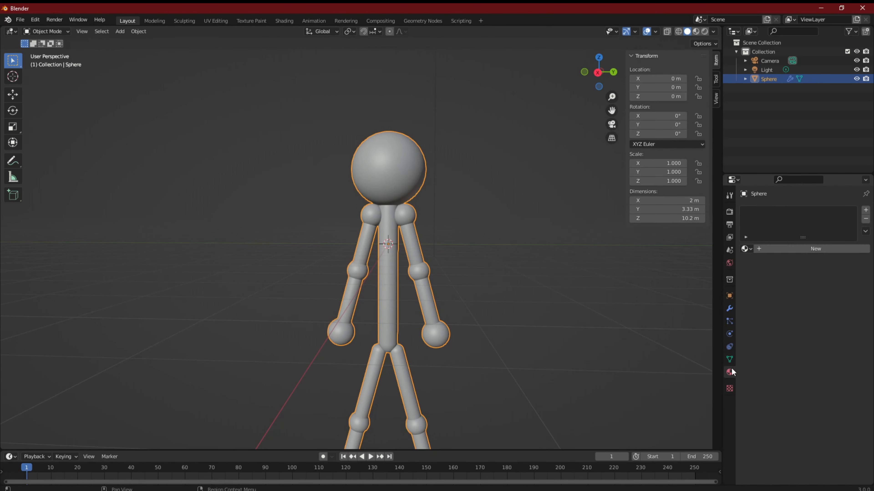
pyautogui.click(824, 251)
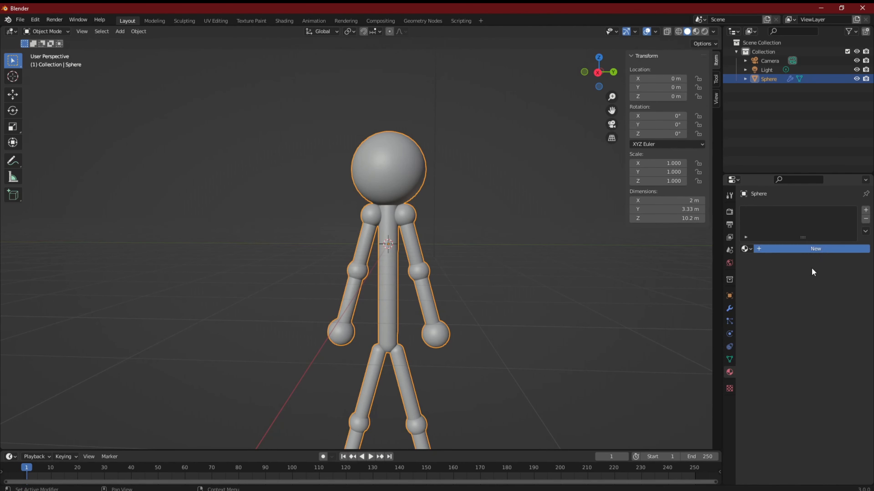
pyautogui.click(810, 347)
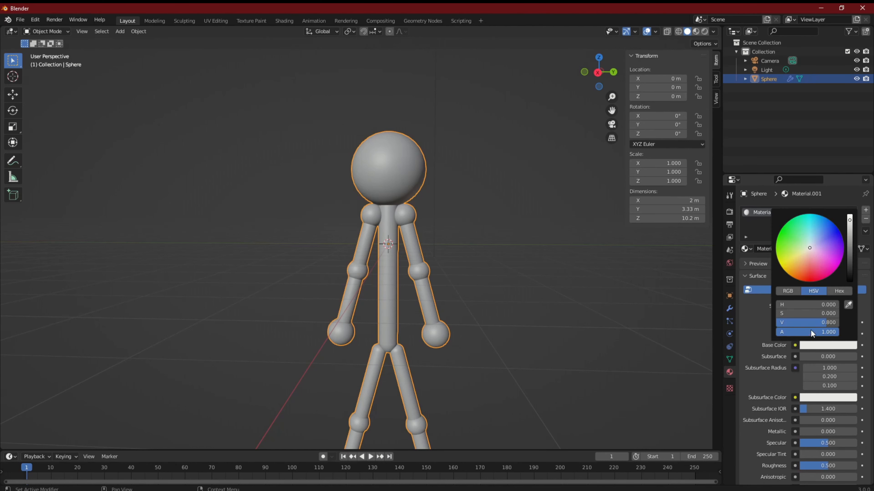
pyautogui.click(787, 292)
pyautogui.moveTo(815, 305); pyautogui.dragTo(791, 322)
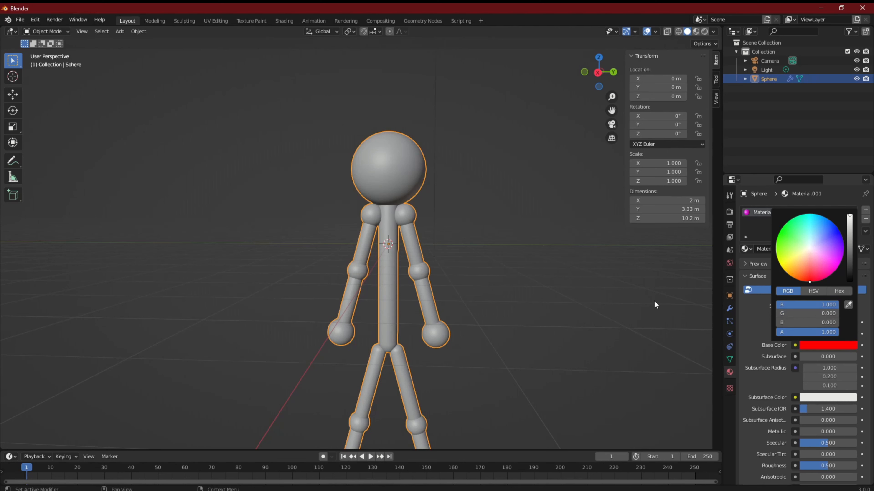
# Switch the viewport shading to Material Preview and inspect the red material on the figure.
pyautogui.press('z')
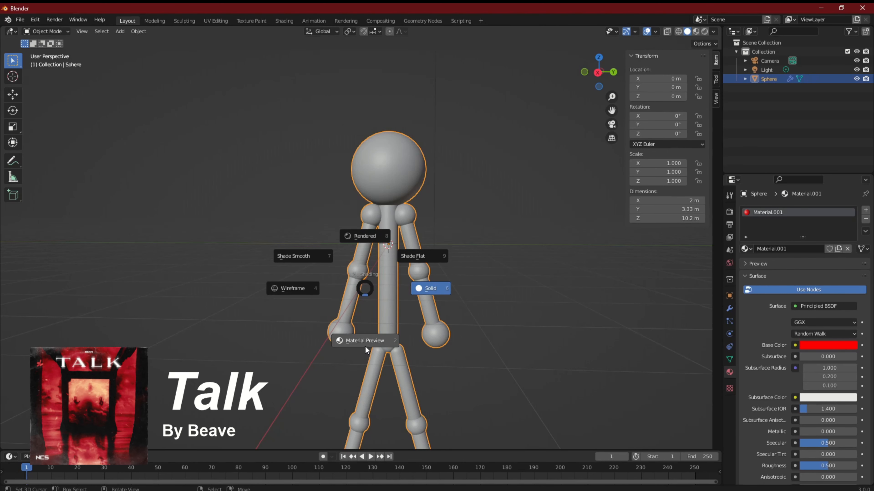
pyautogui.click(365, 341)
pyautogui.moveTo(494, 331); pyautogui.dragTo(450, 328, button='middle')
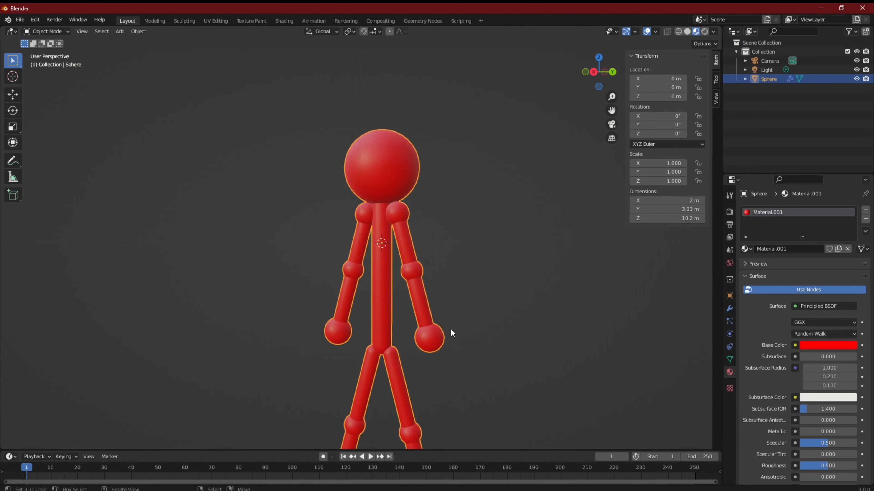
pyautogui.scroll(-4, 427, 325)
pyautogui.scroll(3, 428, 324)
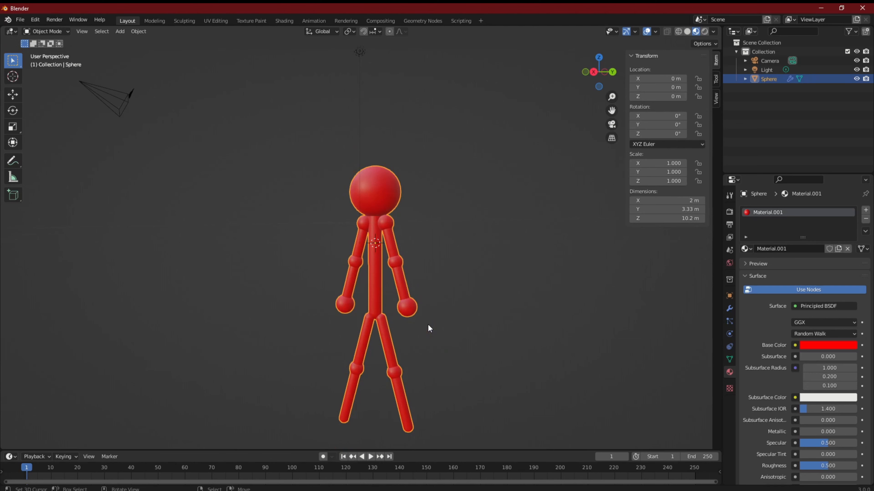
pyautogui.scroll(-2, 400, 330)
pyautogui.scroll(4, 358, 326)
pyautogui.moveTo(339, 322); pyautogui.dragTo(412, 337, button='middle')
pyautogui.scroll(5, 413, 337)
pyautogui.scroll(-6, 413, 337)
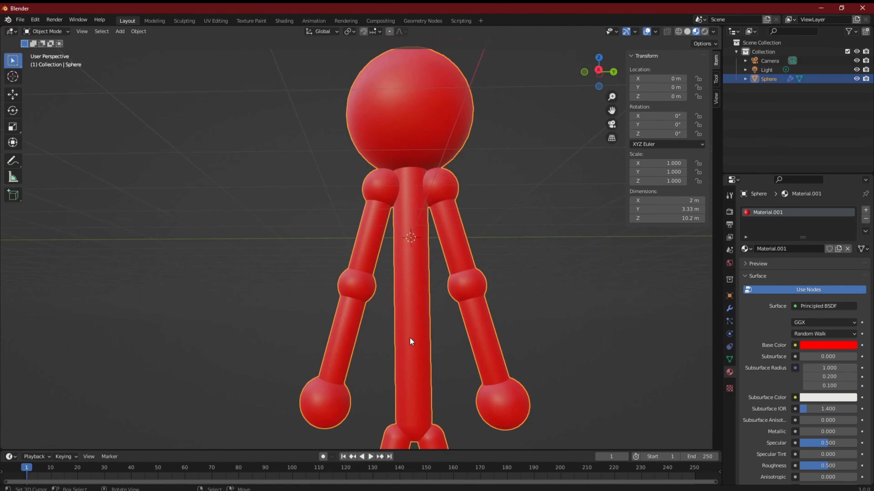
pyautogui.scroll(3, 402, 338)
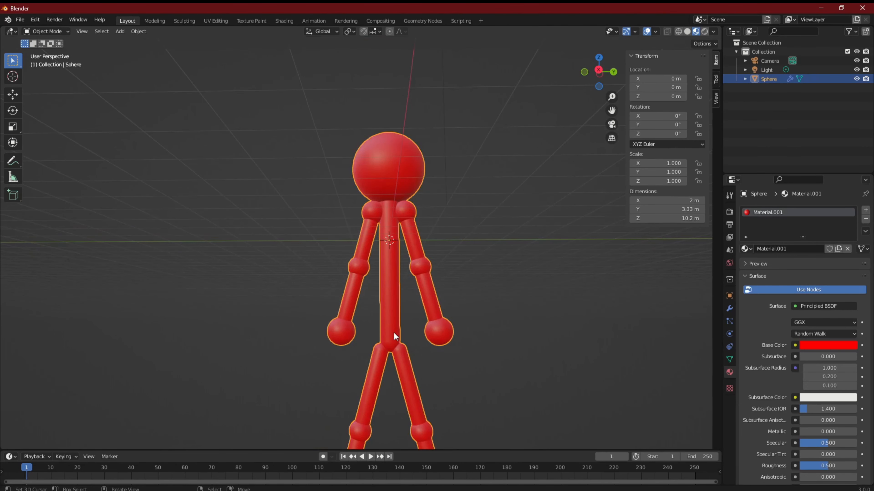
# Enter Edit Mode and select the linked geometry of the shoulder, elbow, hand and knee spheres.
pyautogui.press('Tab')
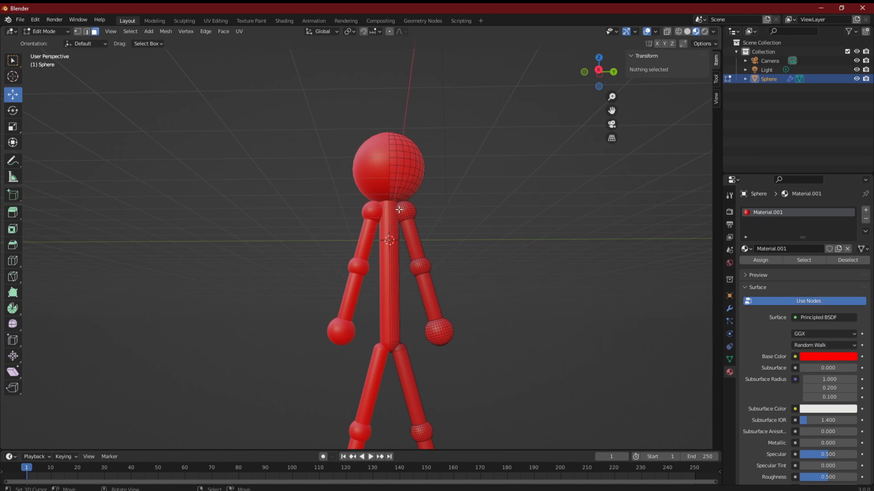
pyautogui.press('l')
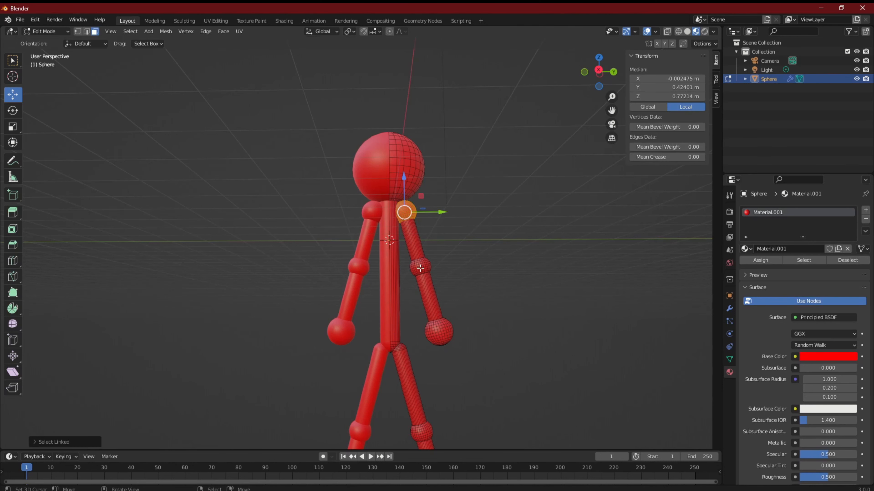
pyautogui.press('l')
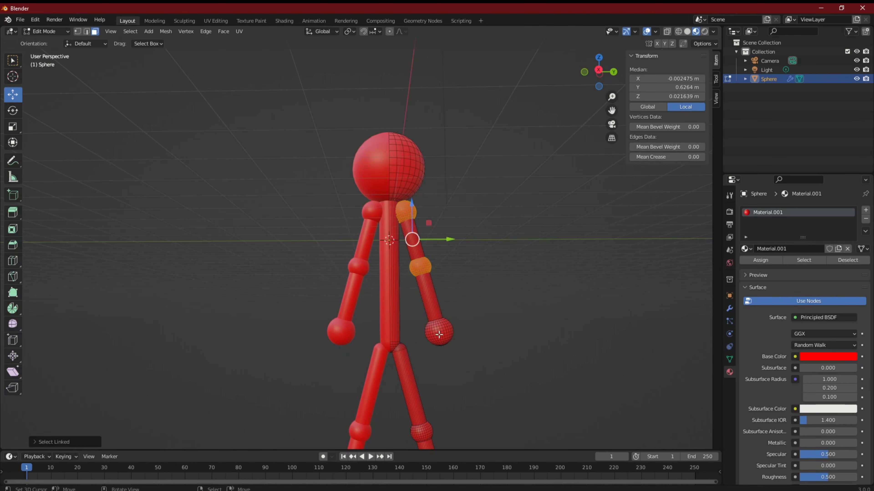
pyautogui.press('l')
pyautogui.keyDown('shift'); pyautogui.moveTo(492, 304); pyautogui.dragTo(499, 206, button='middle'); pyautogui.keyUp('shift')
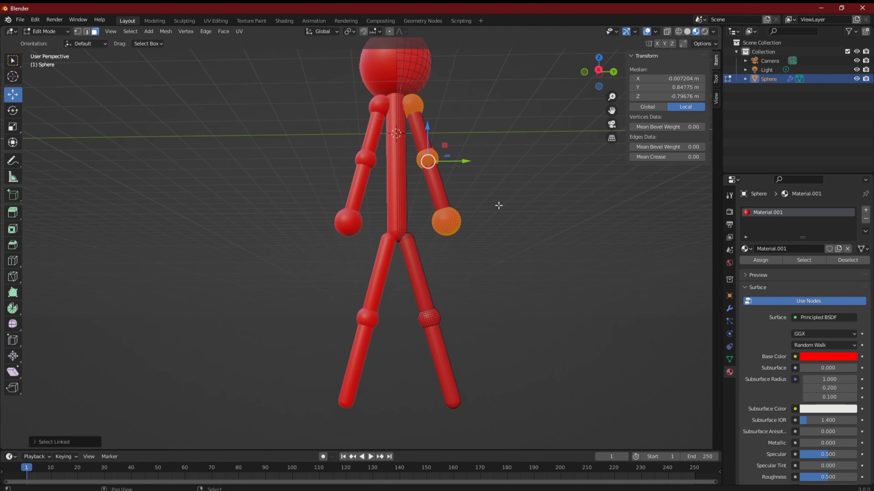
pyautogui.press('l')
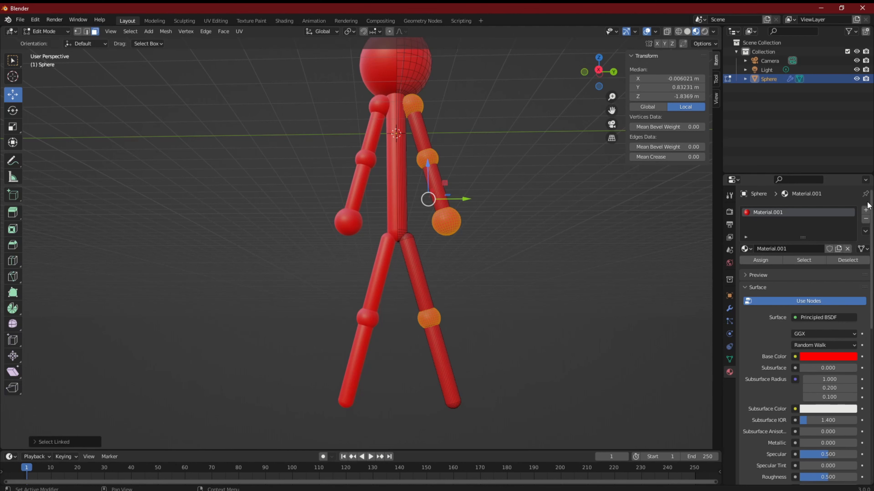
# Add a second material slot for the selected joint spheres.
pyautogui.click(866, 210)
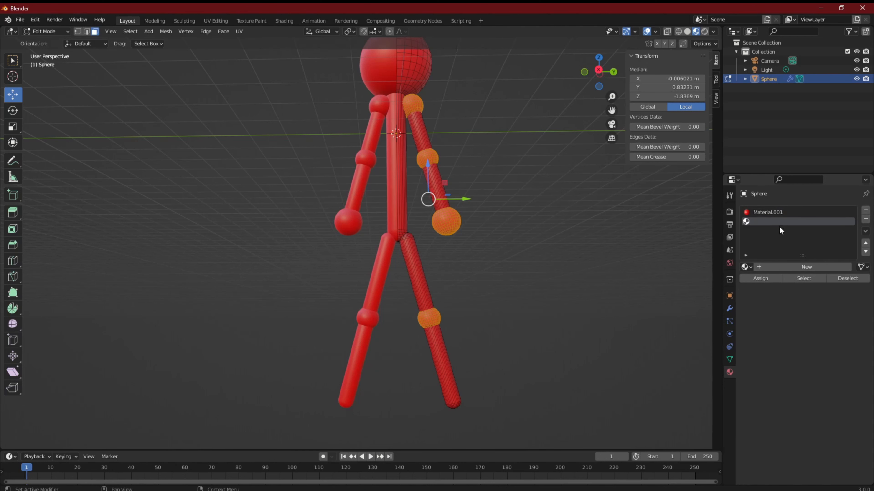
# Create a new material in the empty slot and name the two materials Body and Joints.
pyautogui.click(788, 267)
pyautogui.click(781, 214)
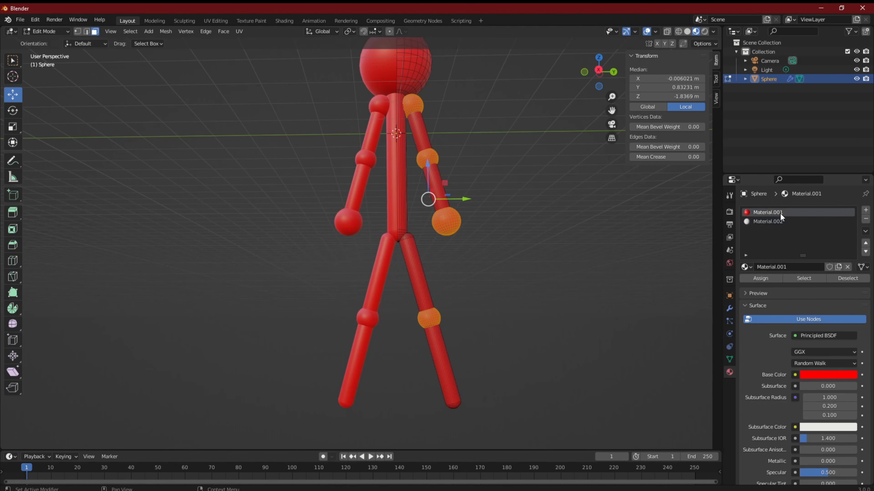
pyautogui.write('Body')
pyautogui.press('Return')
pyautogui.doubleClick(784, 223)
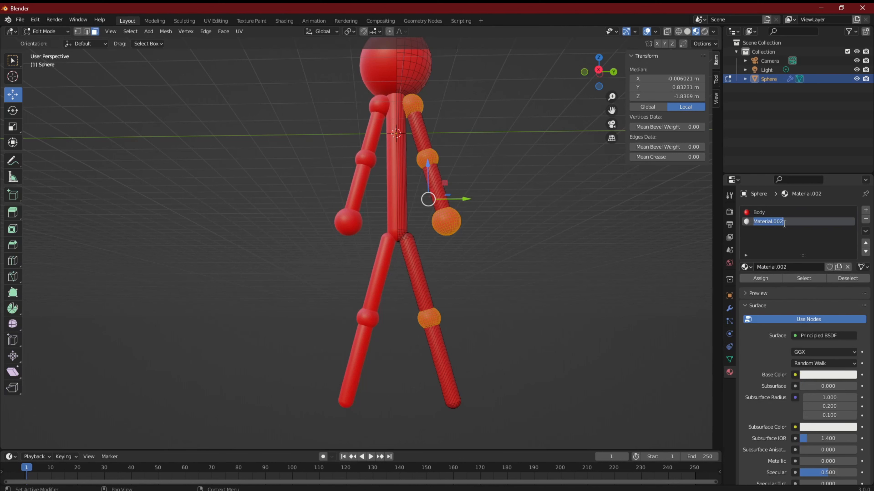
pyautogui.write('Joints')
pyautogui.press('Return')
# Assign the Joints material to the selected joint spheres and set its base color to purple.
pyautogui.click(778, 279)
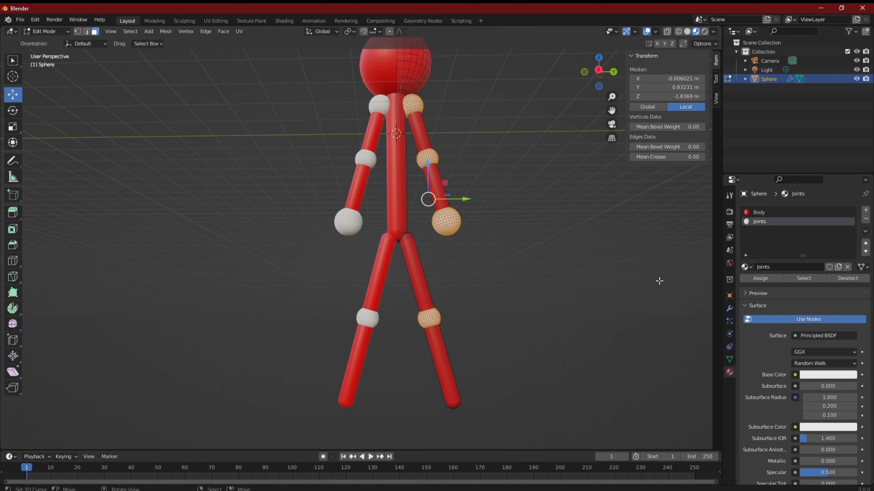
pyautogui.click(838, 375)
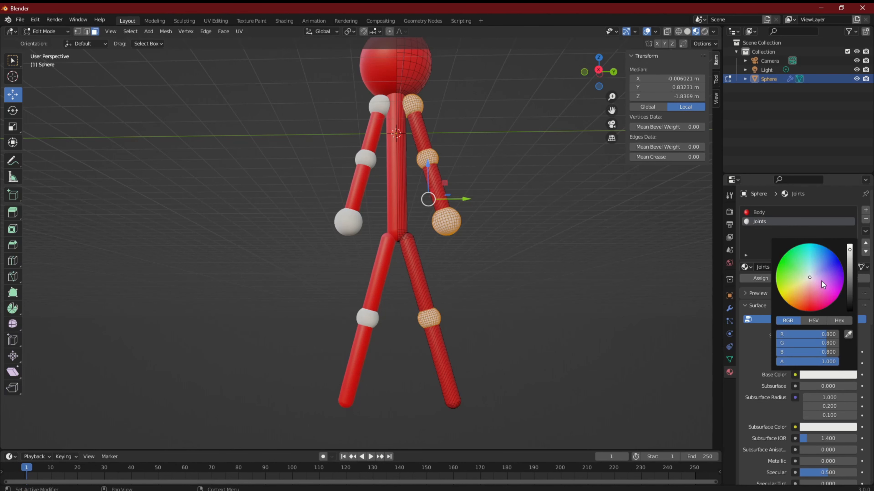
pyautogui.moveTo(839, 275); pyautogui.dragTo(842, 286)
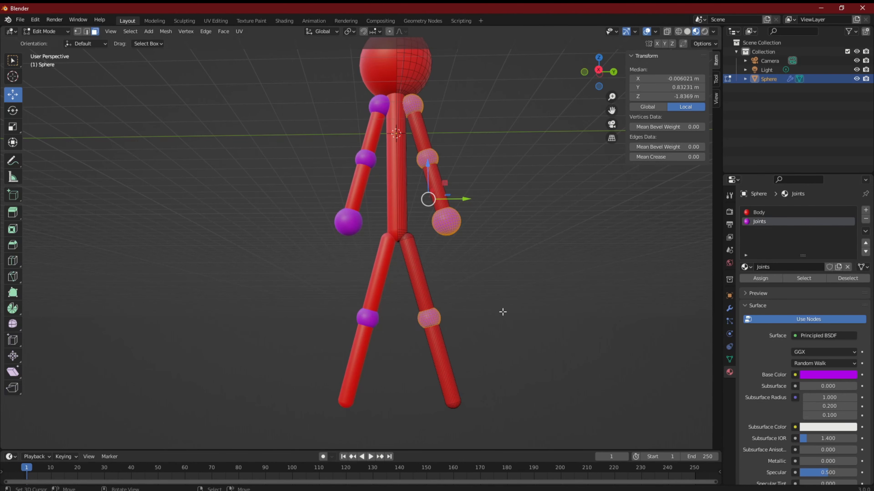
# Return to Object Mode and examine the colored stick figure up close, from several angles, and in the front and right orthographic views.
pyautogui.press('Tab')
pyautogui.moveTo(548, 311); pyautogui.dragTo(512, 315, button='middle')
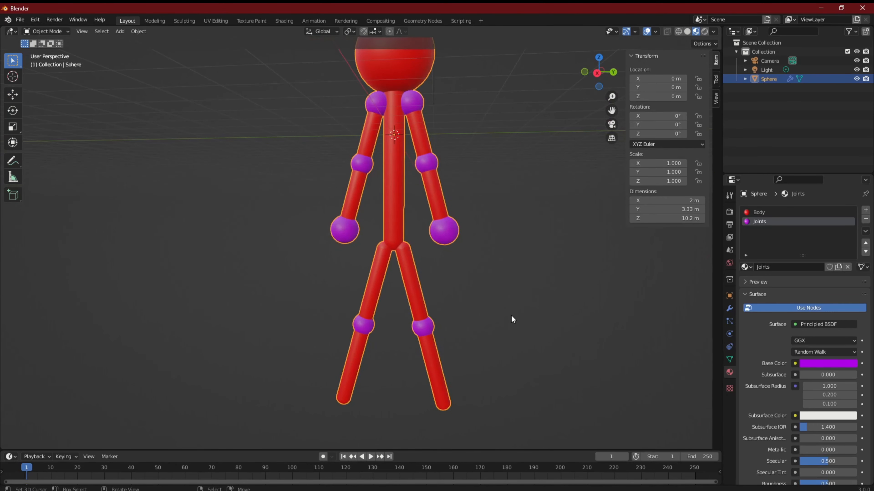
pyautogui.scroll(-3, 510, 314)
pyautogui.scroll(6, 511, 315)
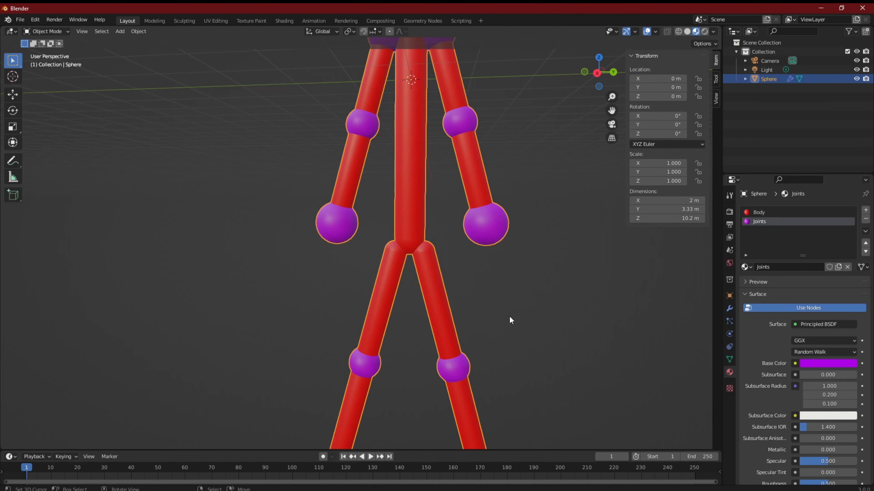
pyautogui.press('KP_3')
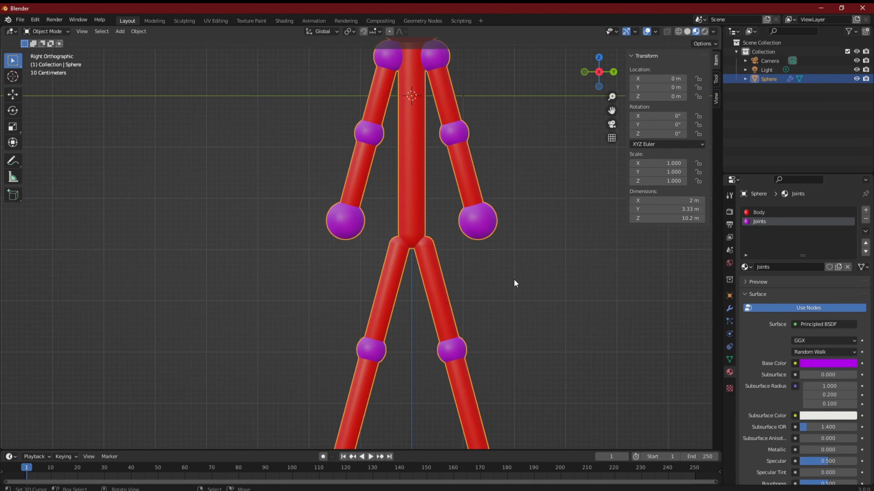
pyautogui.scroll(-6, 516, 275)
pyautogui.scroll(3, 519, 274)
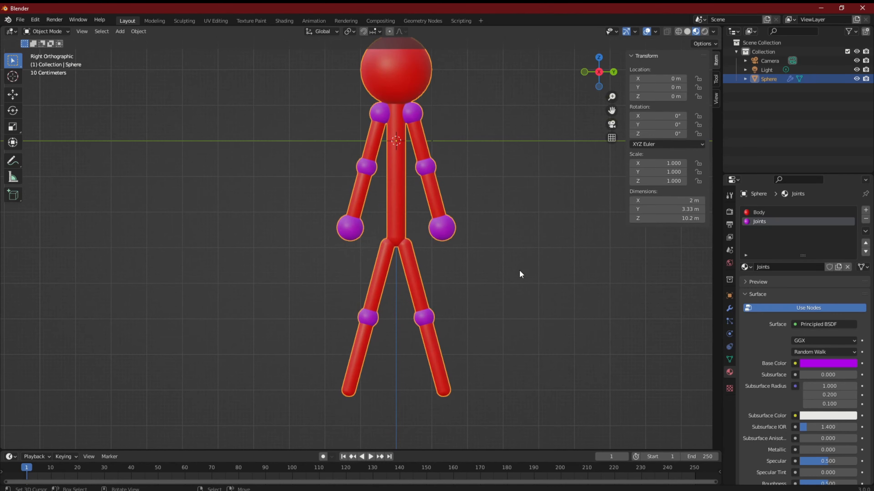
pyautogui.scroll(-2, 519, 274)
pyautogui.moveTo(447, 220); pyautogui.dragTo(459, 326, button='middle')
pyautogui.scroll(4, 451, 251)
pyautogui.scroll(-6, 450, 251)
pyautogui.scroll(5, 473, 217)
pyautogui.scroll(-5, 495, 212)
pyautogui.scroll(-3, 458, 327)
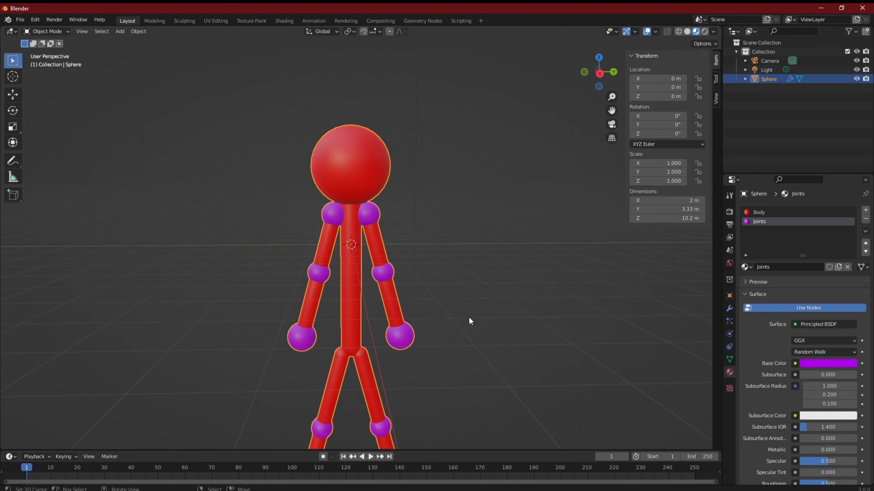
pyautogui.scroll(6, 468, 318)
pyautogui.scroll(-1, 470, 321)
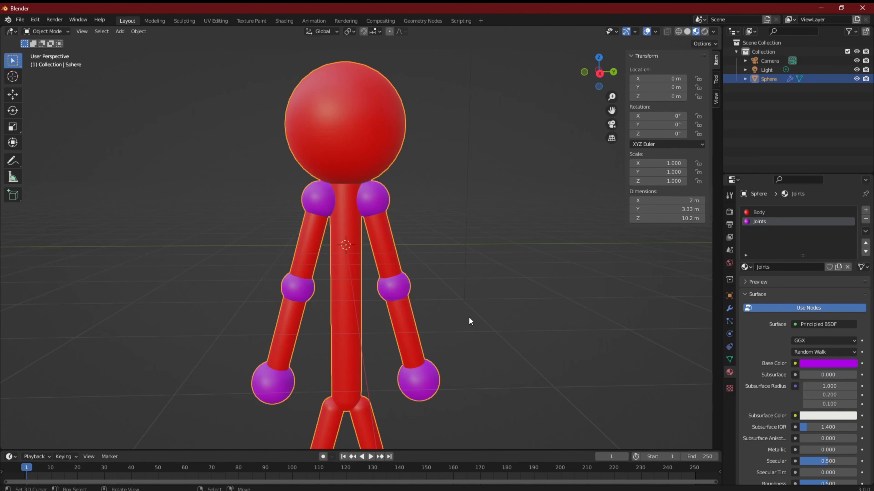
pyautogui.moveTo(445, 198); pyautogui.dragTo(419, 202, button='middle')
pyautogui.press('KP_5')
pyautogui.press('KP_1')
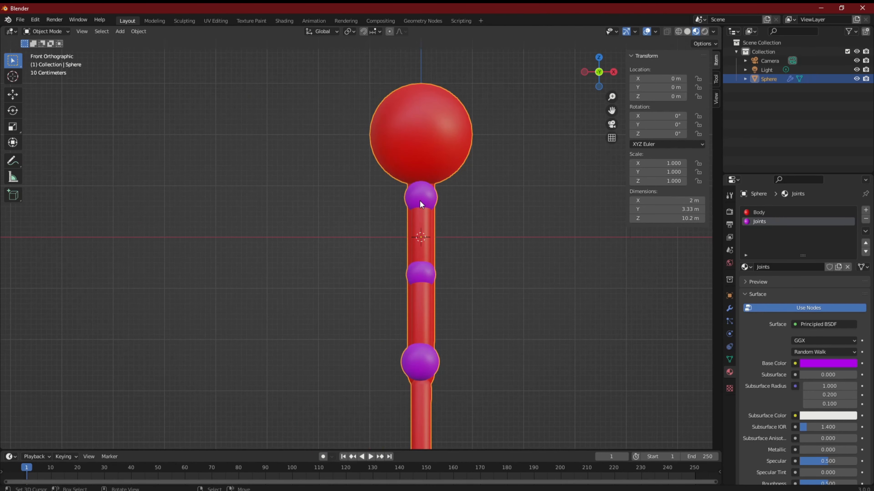
pyautogui.press('KP_3')
# Switch the viewport to wireframe shading and examine how the joint spheres overlap the limbs and torso.
pyautogui.press('z')
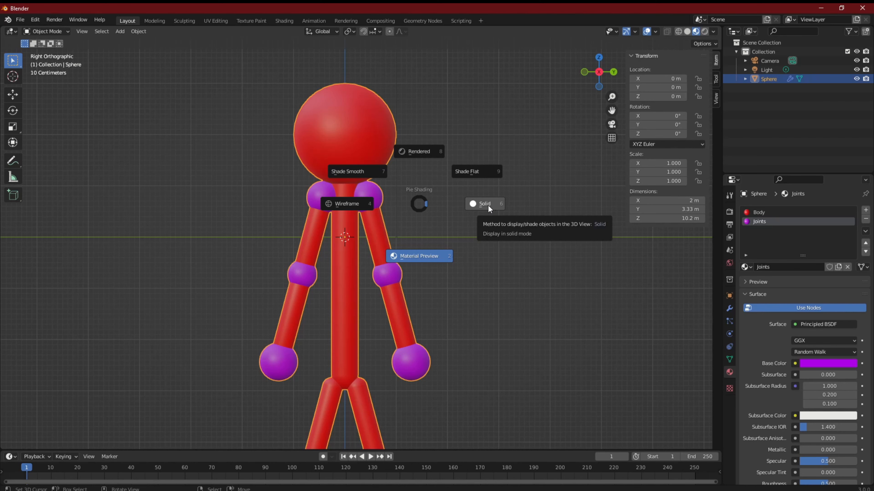
pyautogui.click(343, 206)
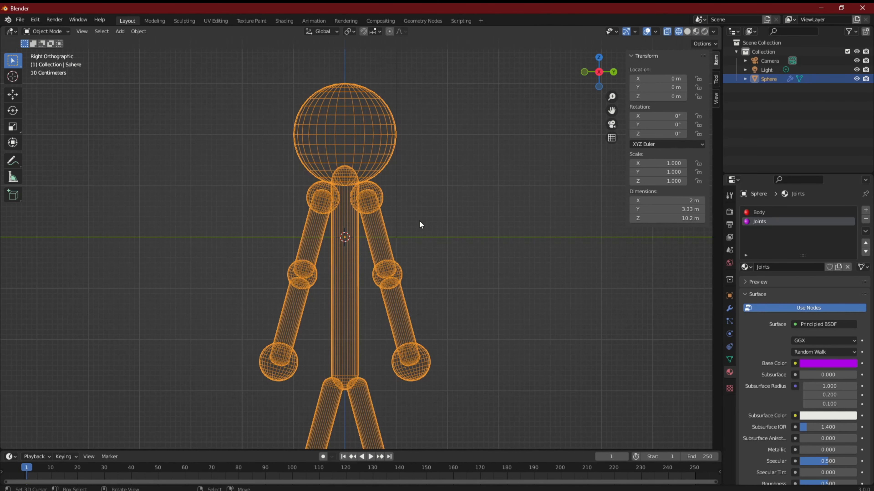
pyautogui.scroll(-3, 420, 225)
pyautogui.scroll(5, 420, 225)
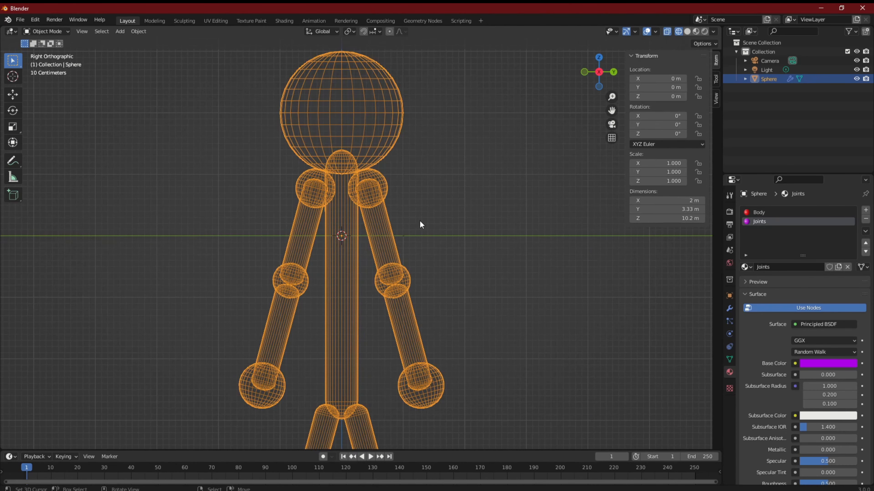
pyautogui.scroll(1, 420, 224)
pyautogui.scroll(1, 420, 225)
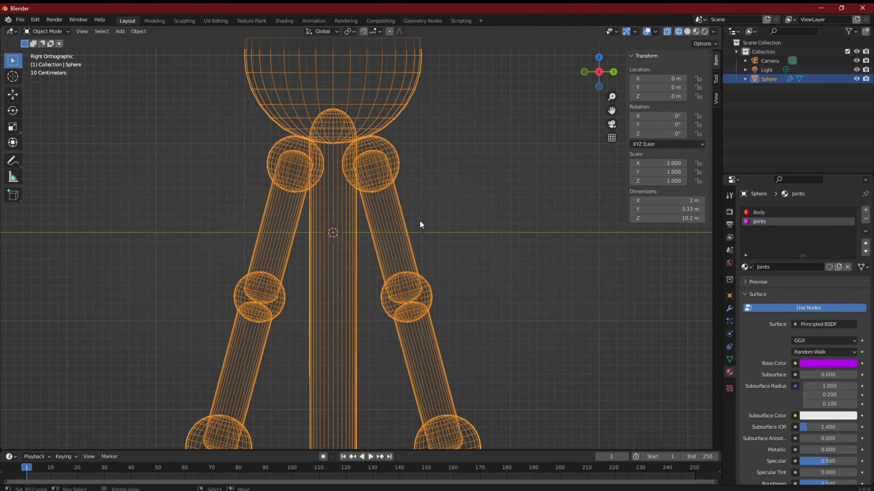
pyautogui.scroll(-4, 420, 225)
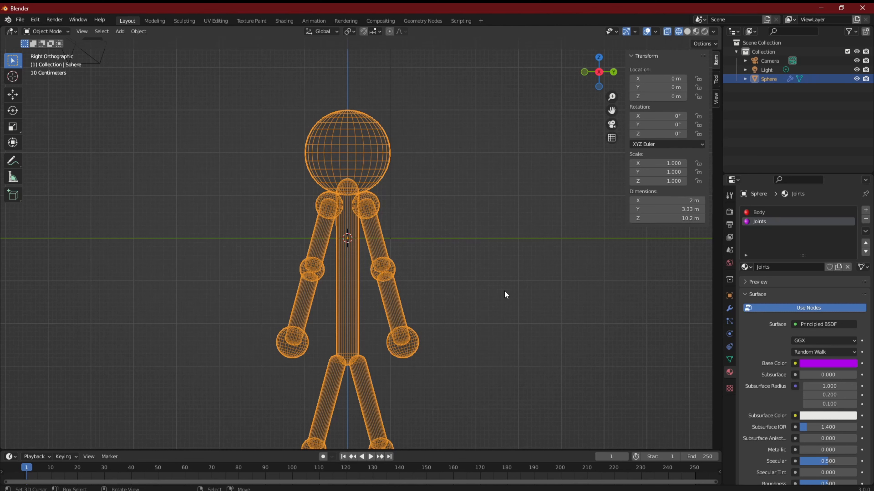
# Enter Edit Mode on the figure and switch the viewport to solid shading.
pyautogui.press('Tab')
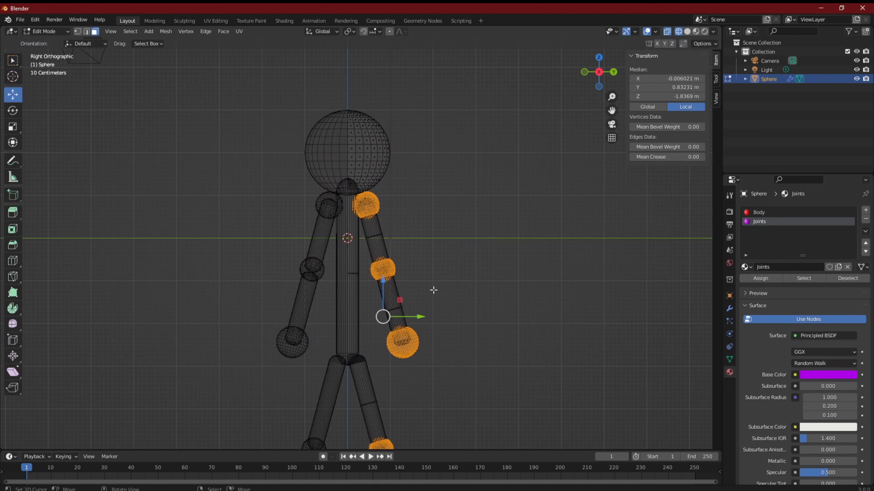
pyautogui.press('z')
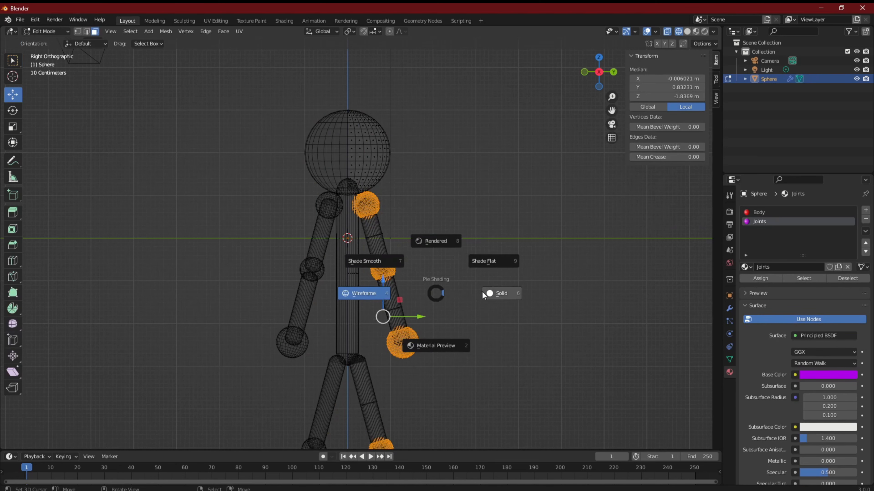
pyautogui.click(498, 294)
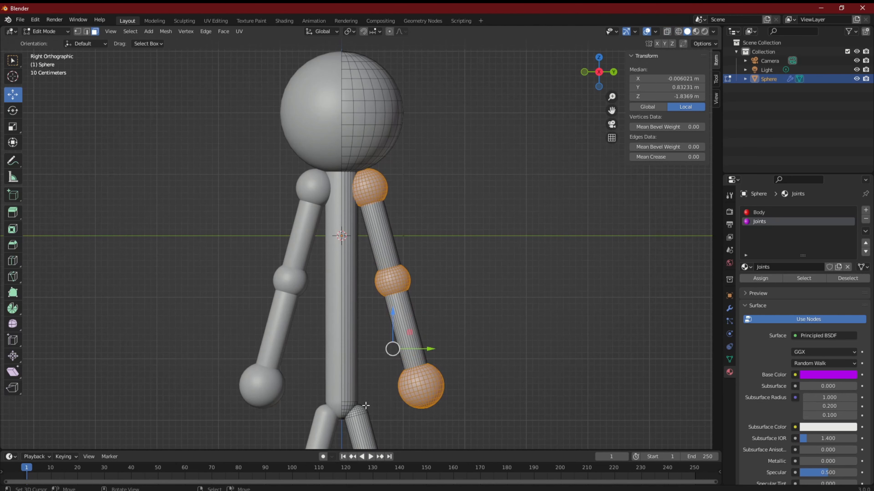
# Add the face loops of the torso's rounded lower end, down to its tip, to the current joint selection.
pyautogui.scroll(2, 367, 343)
pyautogui.keyDown('shift'); pyautogui.moveTo(367, 351); pyautogui.dragTo(375, 279, button='middle'); pyautogui.keyUp('shift')
pyautogui.scroll(4, 368, 327)
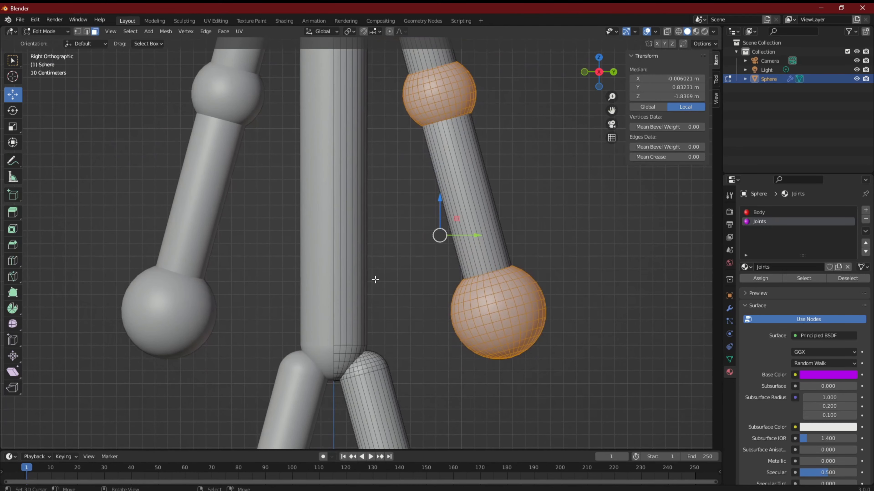
pyautogui.keyDown('alt'); pyautogui.keyDown('shift'); pyautogui.click(348, 350); pyautogui.keyUp('shift'); pyautogui.keyUp('alt')
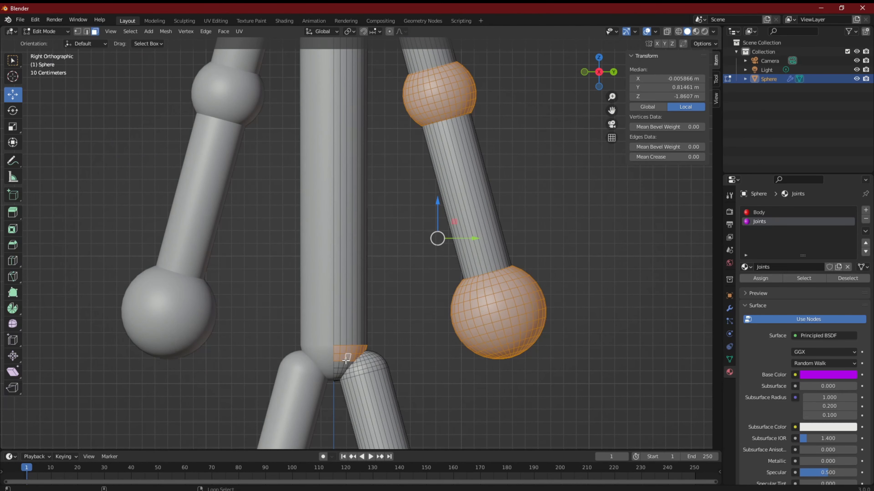
pyautogui.keyDown('alt'); pyautogui.keyDown('shift'); pyautogui.click(346, 358); pyautogui.keyUp('shift'); pyautogui.keyUp('alt')
pyautogui.keyDown('alt'); pyautogui.keyDown('shift'); pyautogui.click(340, 365); pyautogui.keyUp('shift'); pyautogui.keyUp('alt')
pyautogui.moveTo(340, 365); pyautogui.dragTo(346, 323, button='middle')
pyautogui.scroll(3, 347, 324)
pyautogui.keyDown('alt'); pyautogui.keyDown('shift'); pyautogui.click(311, 283); pyautogui.keyUp('shift'); pyautogui.keyUp('alt')
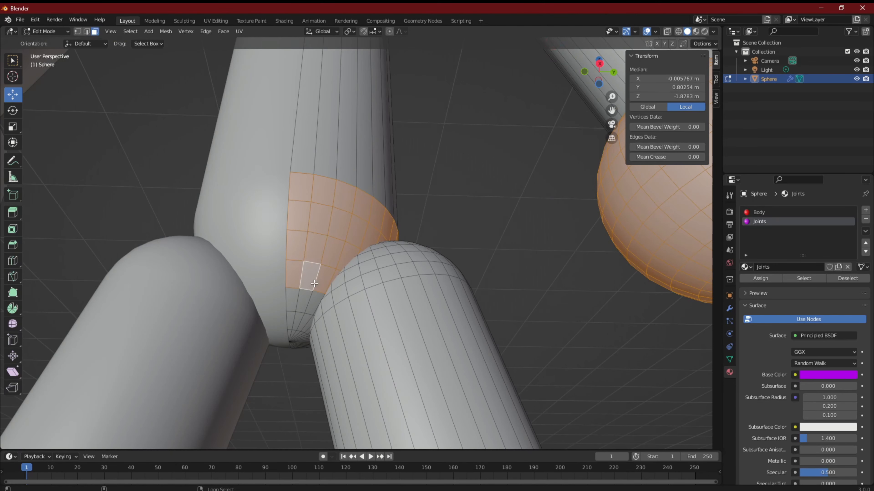
pyautogui.keyDown('alt'); pyautogui.keyDown('shift'); pyautogui.click(307, 304); pyautogui.keyUp('shift'); pyautogui.keyUp('alt')
pyautogui.keyDown('alt'); pyautogui.keyDown('shift'); pyautogui.click(300, 323); pyautogui.keyUp('shift'); pyautogui.keyUp('alt')
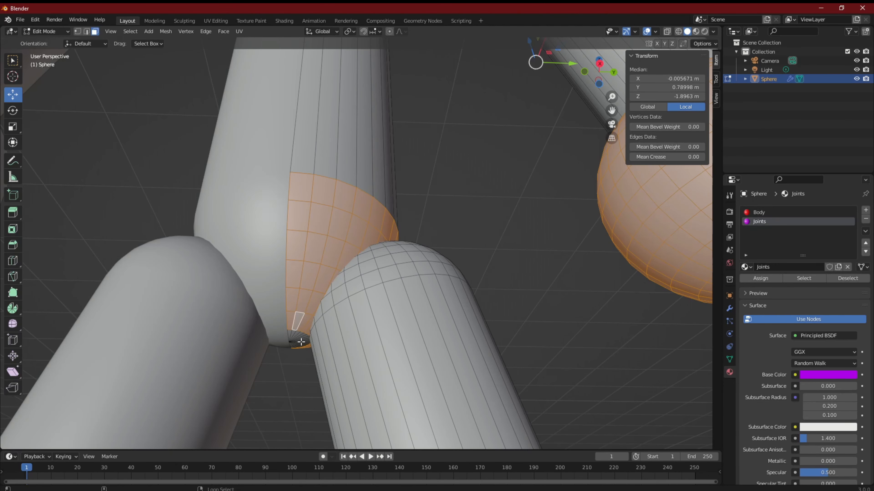
pyautogui.keyDown('alt'); pyautogui.keyDown('shift'); pyautogui.click(293, 334); pyautogui.keyUp('shift'); pyautogui.keyUp('alt')
# Try to adjust the selection of the faces at the torso's lower tip with circle select.
pyautogui.press('c')
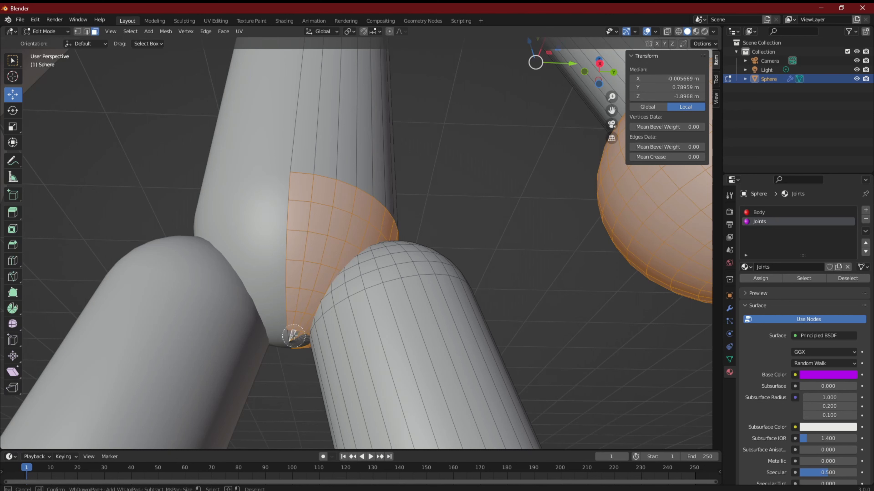
pyautogui.click(298, 340)
pyautogui.keyDown('shift'); pyautogui.moveTo(291, 356); pyautogui.dragTo(304, 346); pyautogui.keyUp('shift')
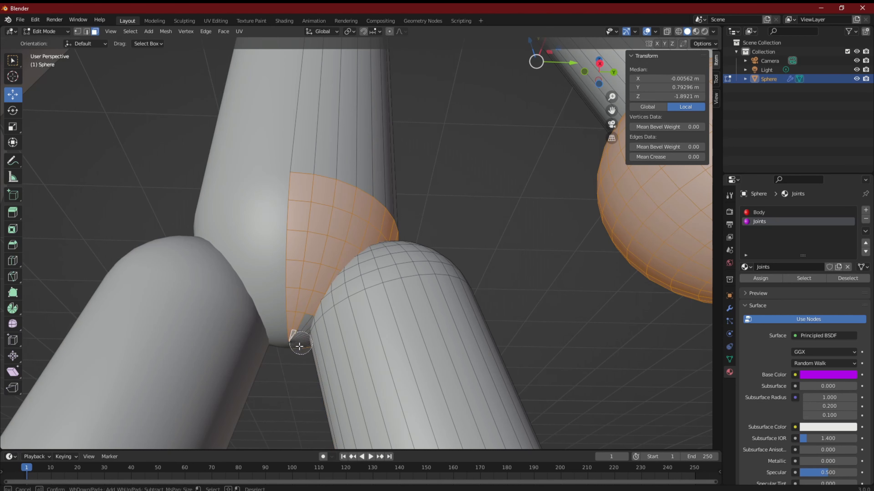
pyautogui.press('Escape')
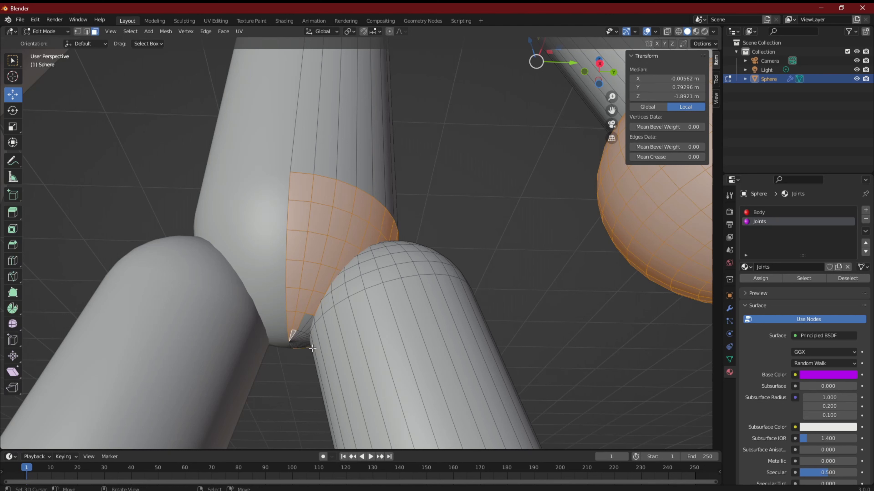
pyautogui.click(304, 325)
pyautogui.keyDown('shift'); pyautogui.click(305, 325); pyautogui.keyUp('shift')
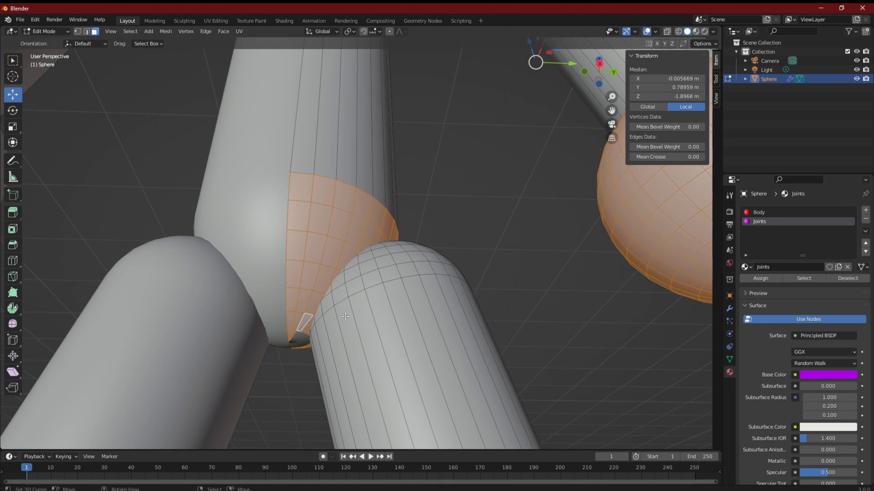
# Deselect the linked shoulder, elbow and hand spheres of the arm.
pyautogui.scroll(-5, 344, 318)
pyautogui.scroll(-1, 365, 314)
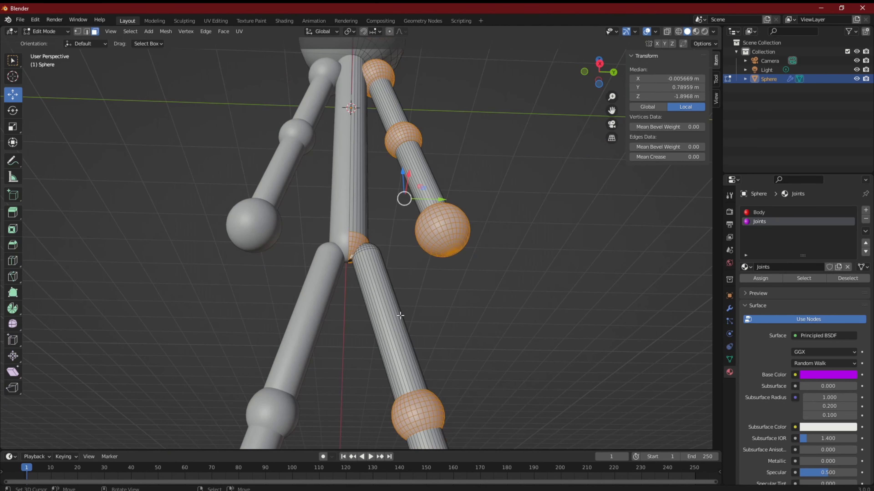
pyautogui.press('b')
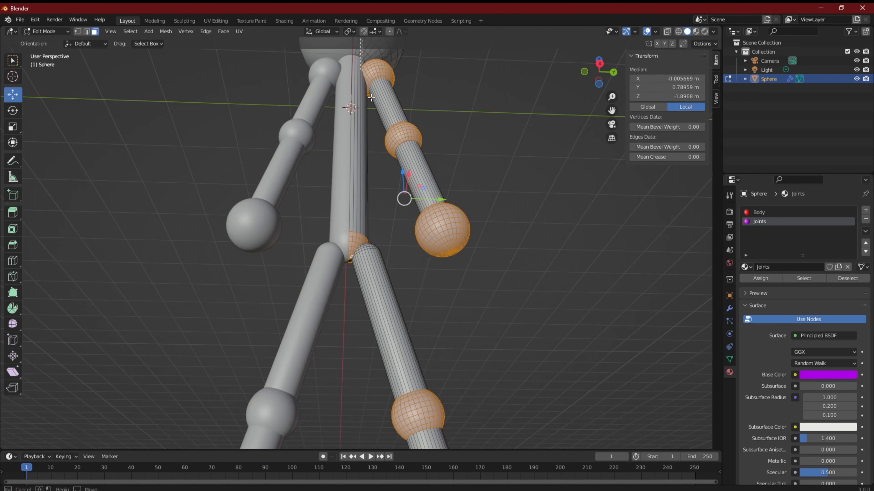
pyautogui.moveTo(360, 38); pyautogui.dragTo(392, 53)
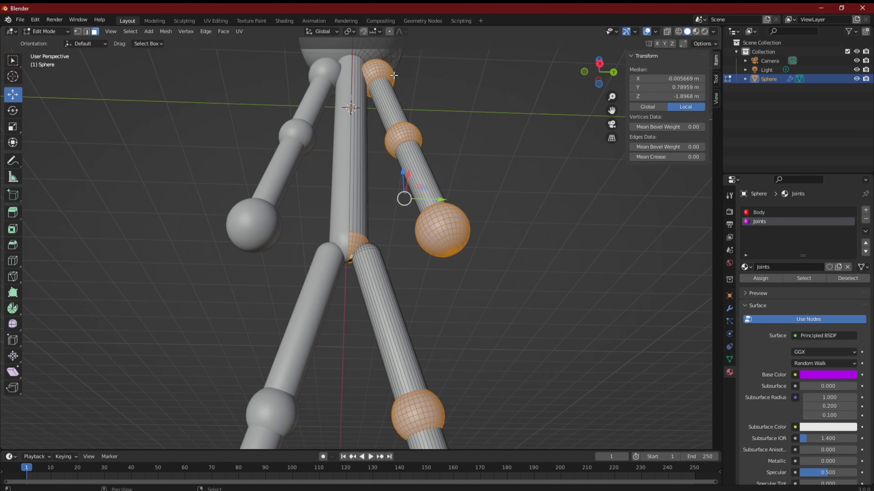
pyautogui.hotkey('shift', 'l')
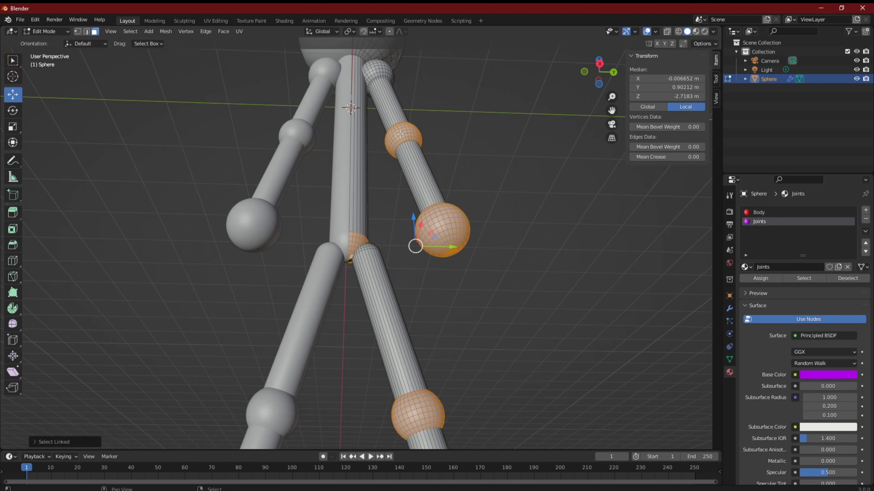
pyautogui.hotkey('shift', 'l')
pyautogui.hotkey('shift', 'l')
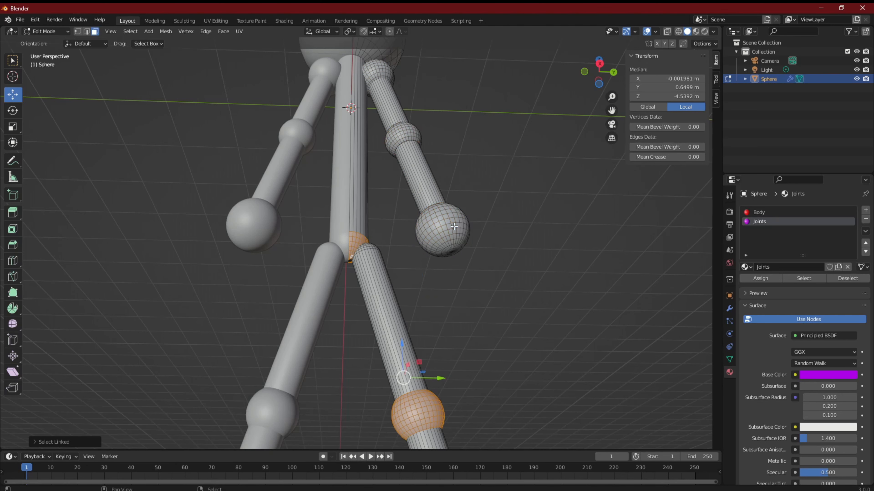
# Try to select all faces linked to the torso's rounded lower end.
pyautogui.scroll(8, 373, 210)
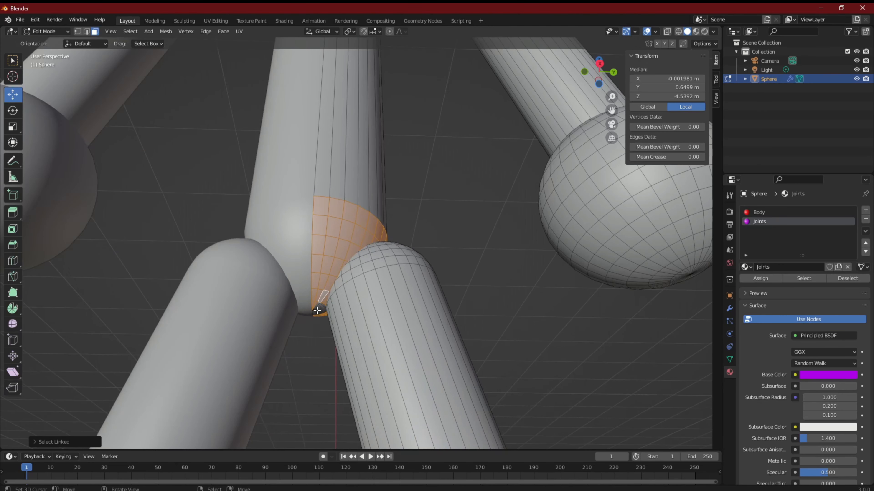
pyautogui.press('l')
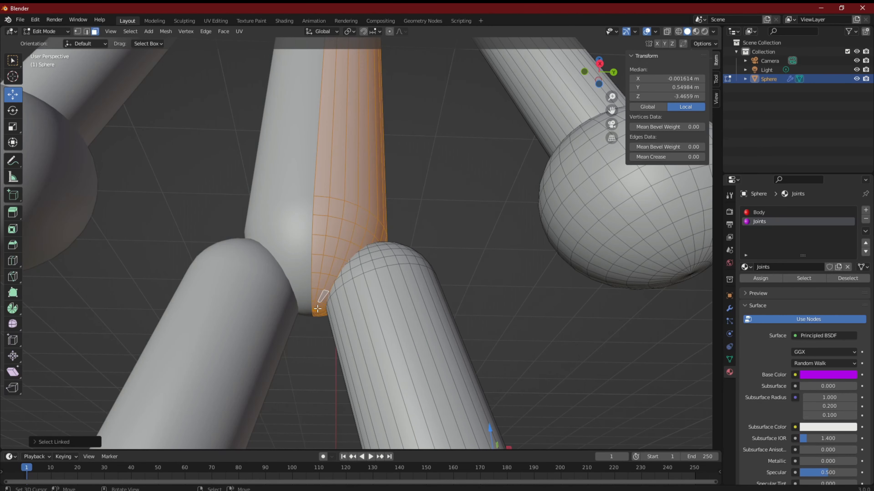
pyautogui.scroll(-5, 421, 177)
pyautogui.press('KP_3')
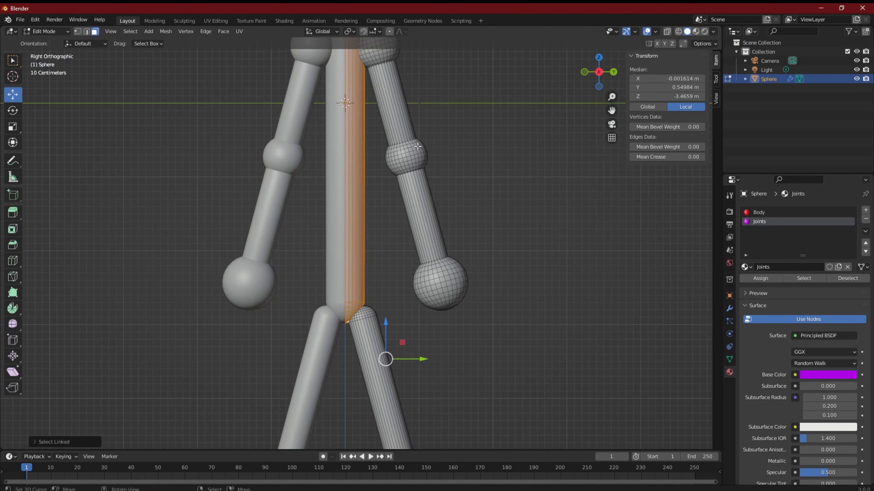
pyautogui.hotkey('ctrl', 'z')
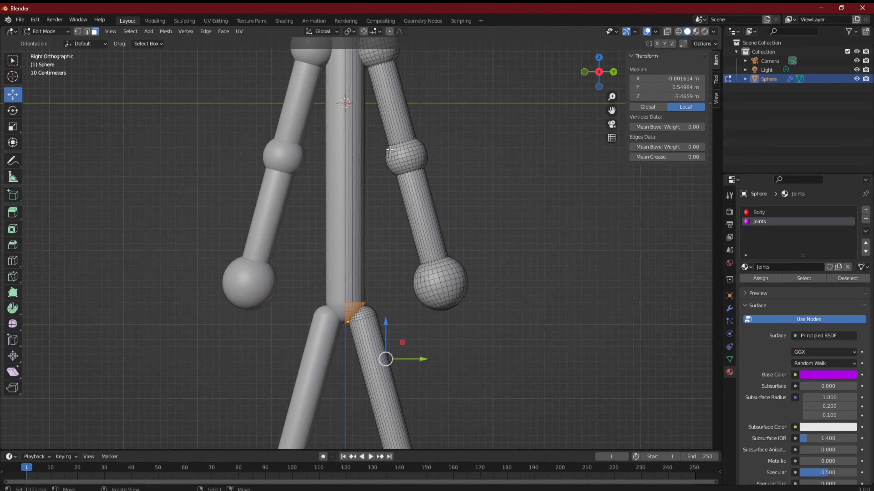
# Deselect the faces of the torso's upper end hidden inside the head, using wireframe shading, and restore solid shading.
pyautogui.moveTo(423, 142)
pyautogui.keyDown('shift'); pyautogui.mouseDown(button='middle')
pyautogui.moveTo(509, 239)
pyautogui.moveTo(506, 265)
pyautogui.mouseUp(button='middle'); pyautogui.keyUp('shift')
pyautogui.press('z')
pyautogui.click(504, 238)
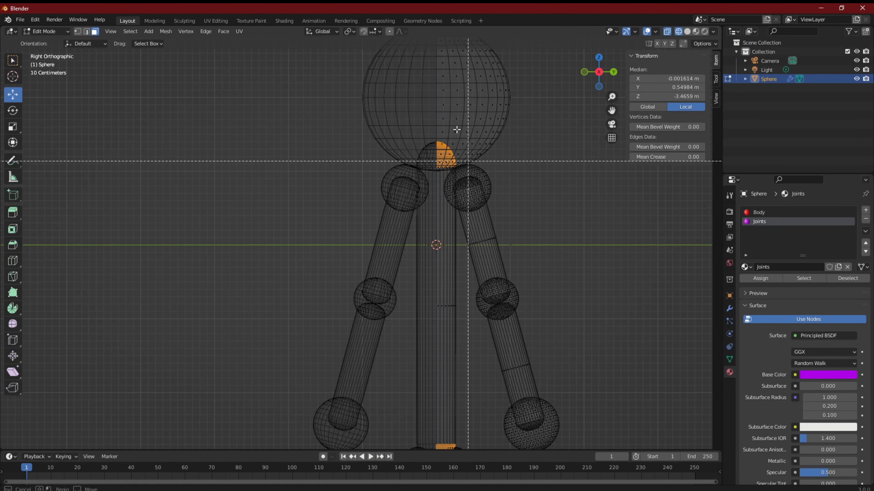
pyautogui.keyDown('ctrl'); pyautogui.moveTo(392, 102); pyautogui.dragTo(520, 221); pyautogui.keyUp('ctrl')
pyautogui.press('z')
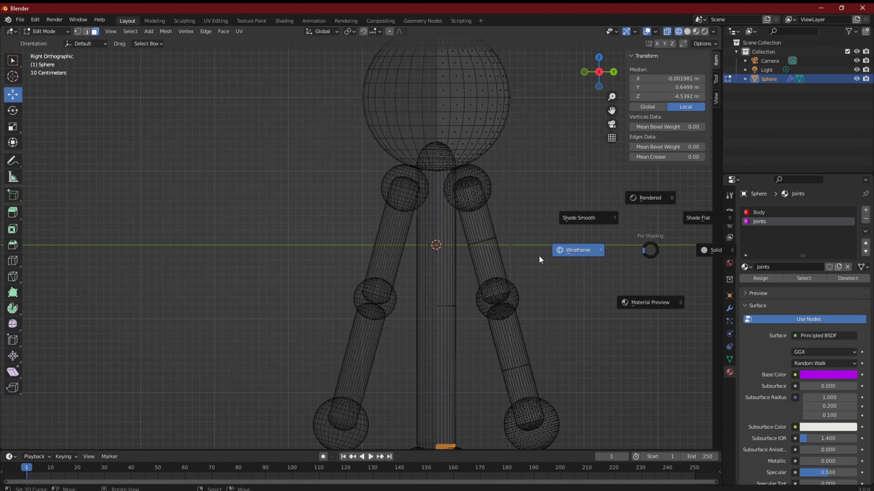
pyautogui.click(694, 253)
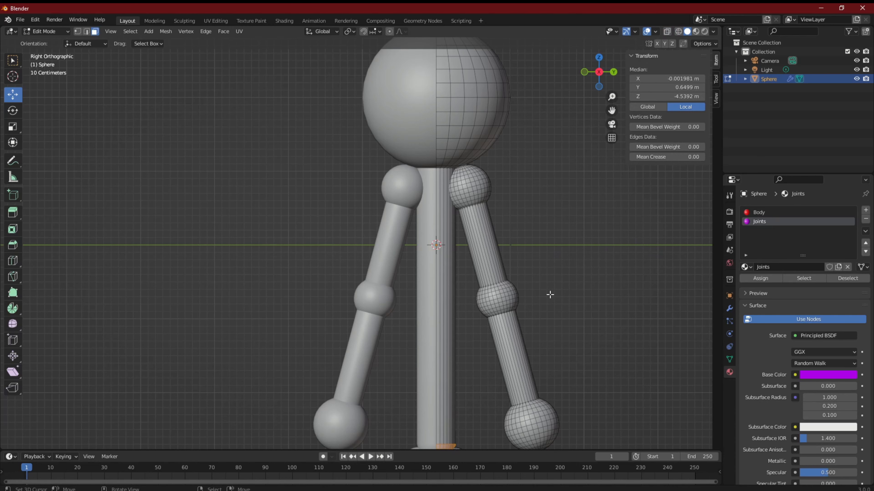
pyautogui.keyDown('shift'); pyautogui.moveTo(550, 293); pyautogui.dragTo(544, 186, button='middle'); pyautogui.keyUp('shift')
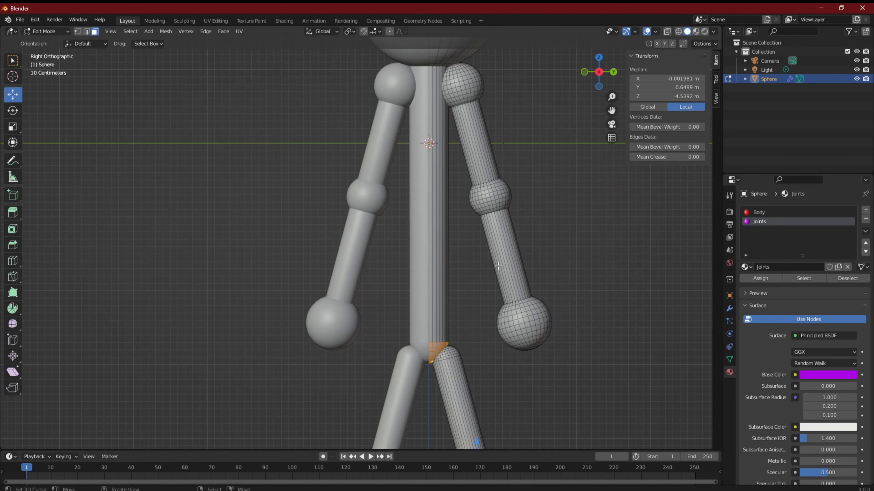
pyautogui.press('g')
pyautogui.press('z')
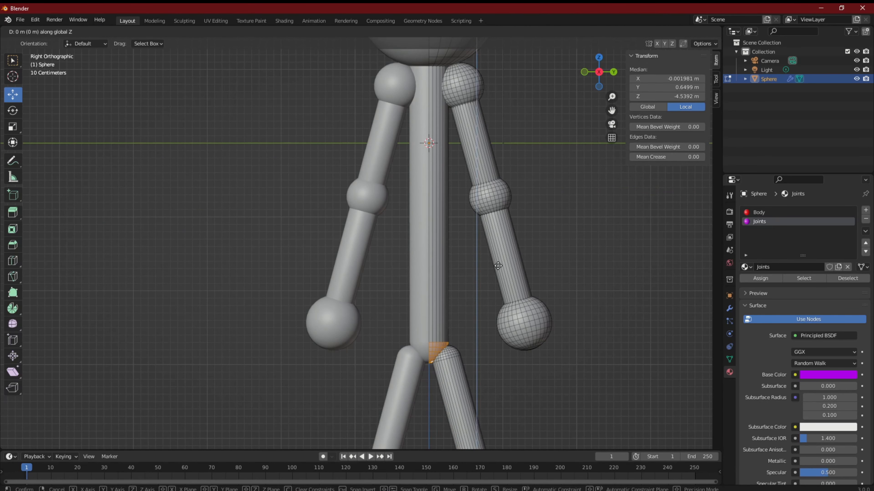
pyautogui.press('Escape')
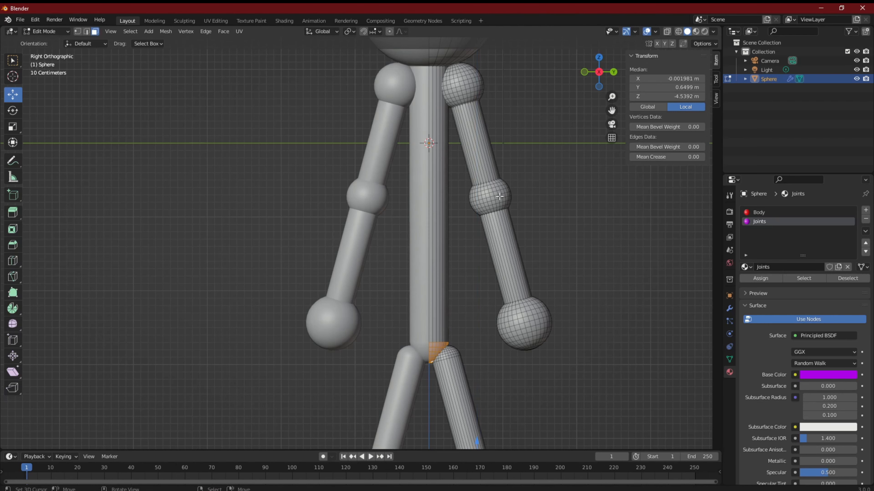
# Deselect the linked knee sphere so only the torso's lower end faces remain selected.
pyautogui.keyDown('shift'); pyautogui.moveTo(545, 347); pyautogui.dragTo(484, 168, button='middle'); pyautogui.keyUp('shift')
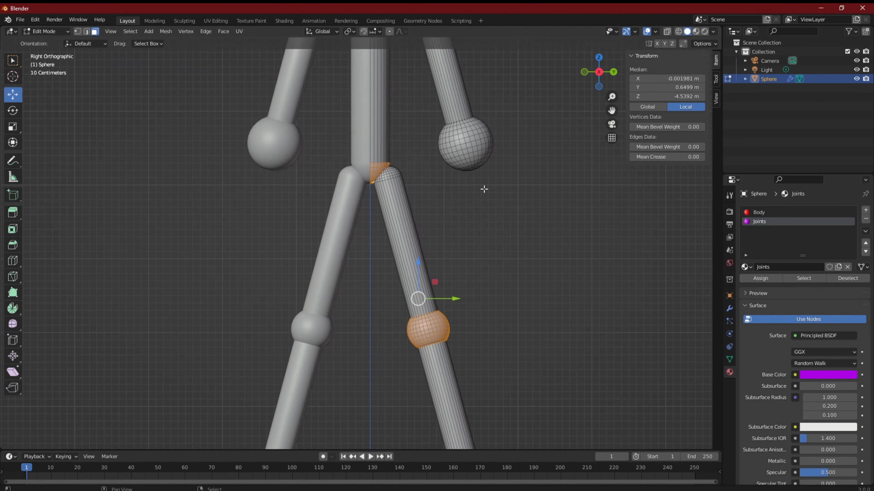
pyautogui.scroll(-3, 406, 301)
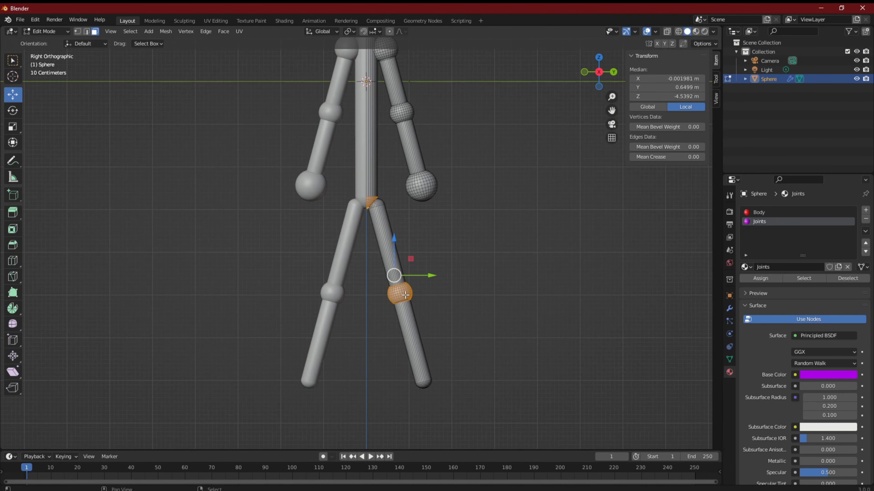
pyautogui.hotkey('shift', 'l')
pyautogui.keyDown('shift'); pyautogui.moveTo(447, 203); pyautogui.dragTo(520, 297, button='middle'); pyautogui.keyUp('shift')
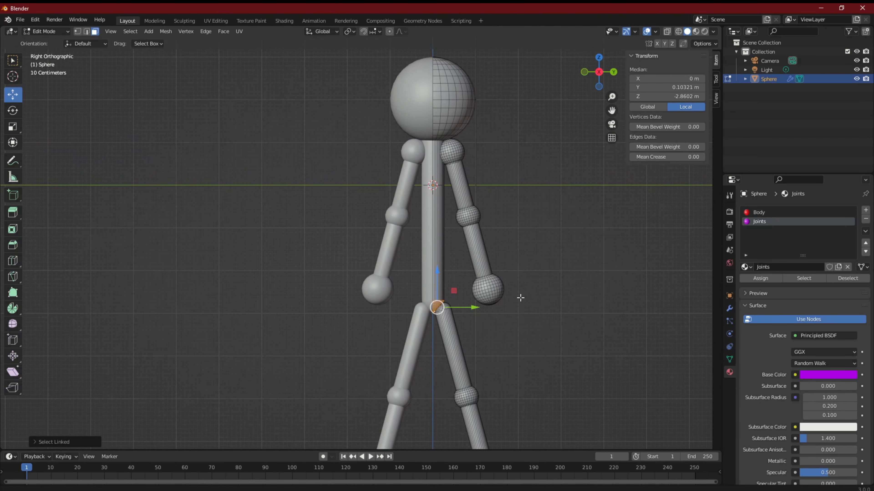
# Shorten the torso by moving its lower end faces 2 m up along Z, and nudge them slightly down.
pyautogui.scroll(4, 495, 299)
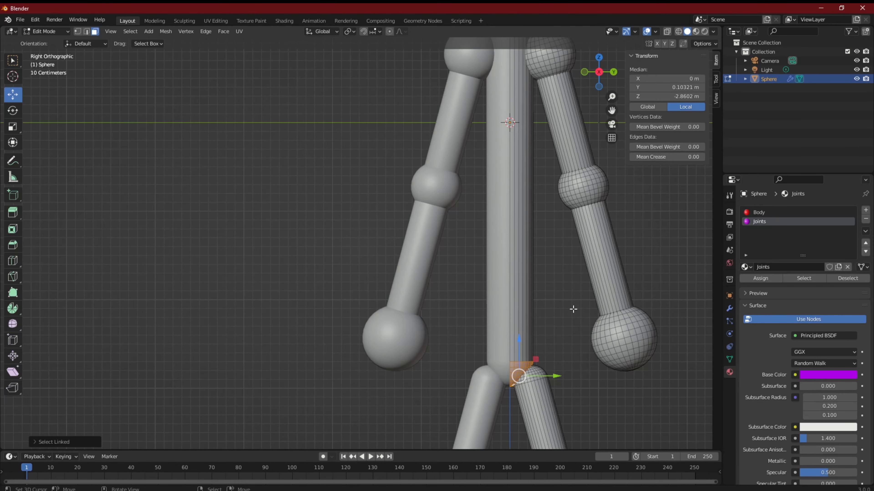
pyautogui.press('g')
pyautogui.write('z')
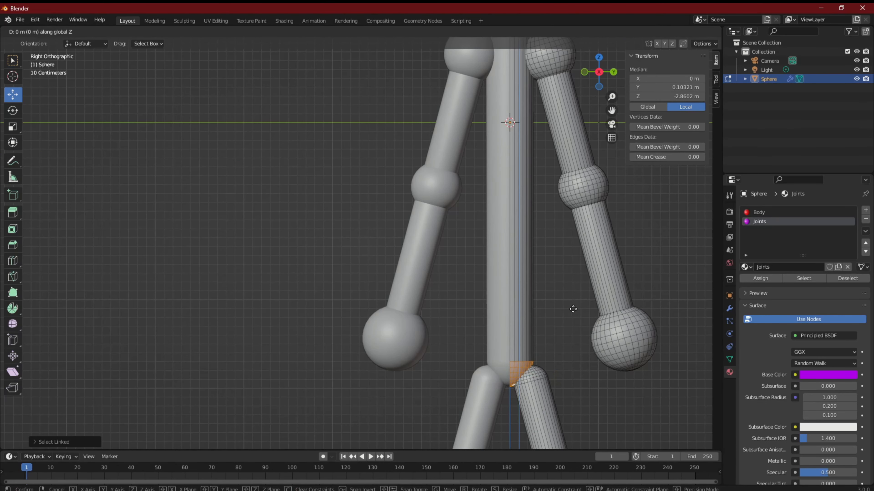
pyautogui.write('2')
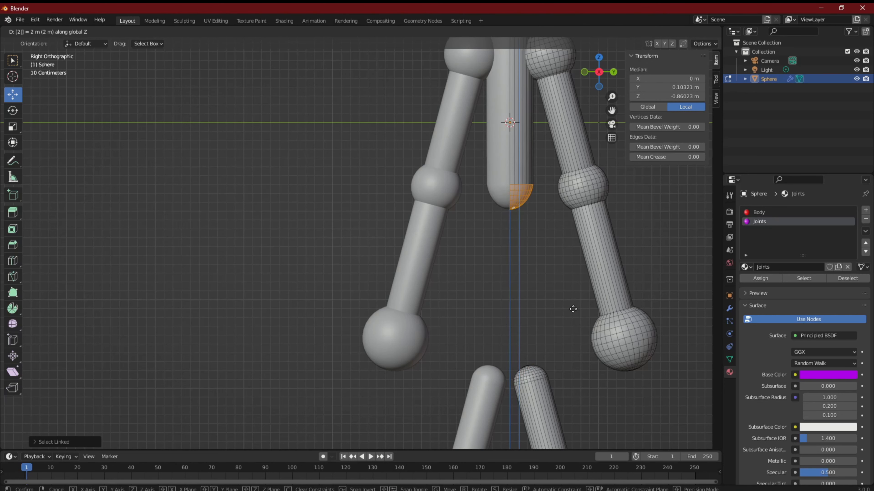
pyautogui.press('Return')
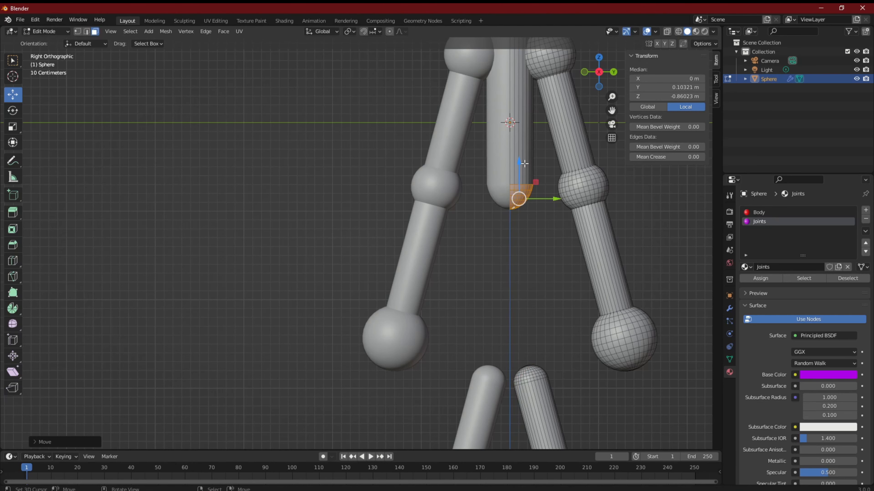
pyautogui.keyDown('shift'); pyautogui.moveTo(545, 256); pyautogui.dragTo(499, 267, button='middle'); pyautogui.keyUp('shift')
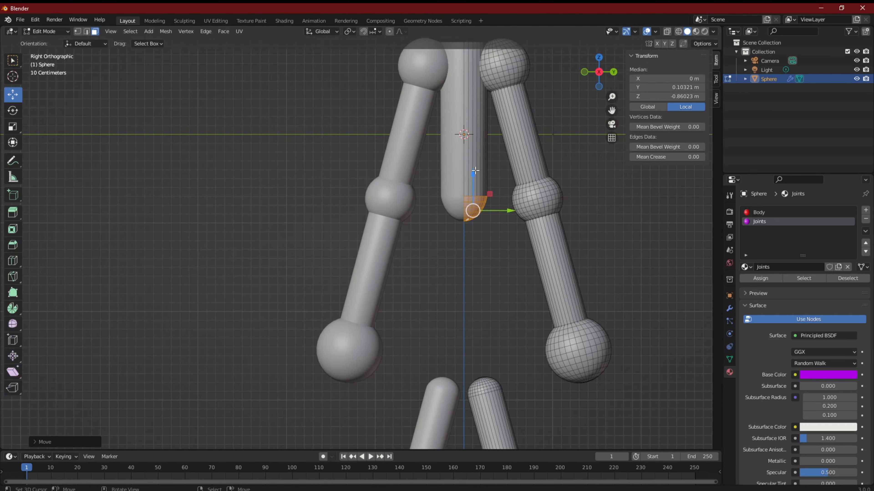
pyautogui.moveTo(474, 175); pyautogui.dragTo(474, 176)
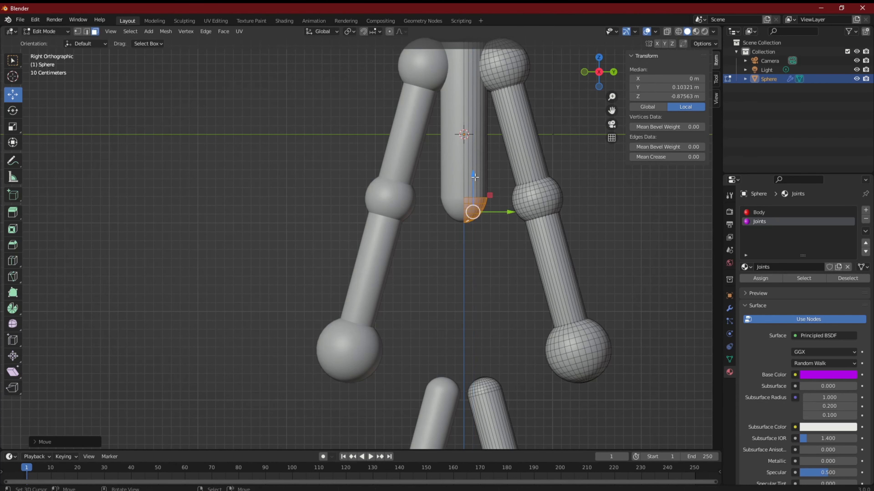
# Select the whole shortened torso and duplicate it 2 m down along Z as a second segment.
pyautogui.scroll(-4, 570, 191)
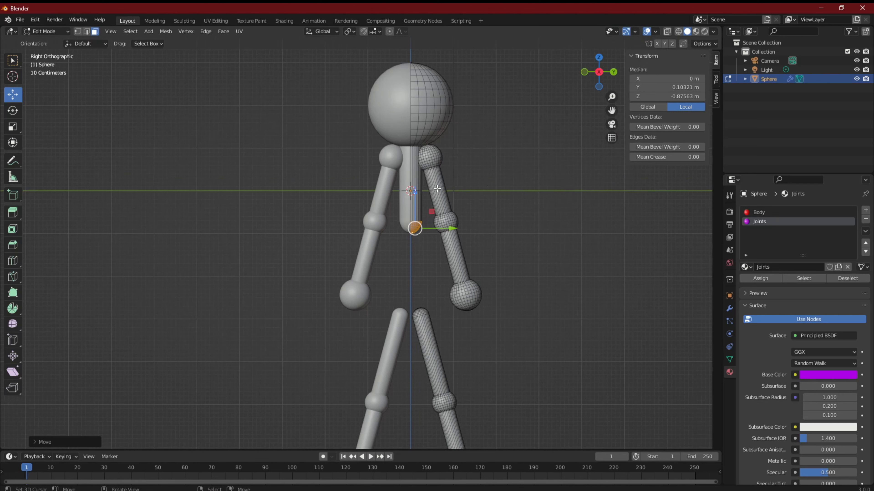
pyautogui.press('l')
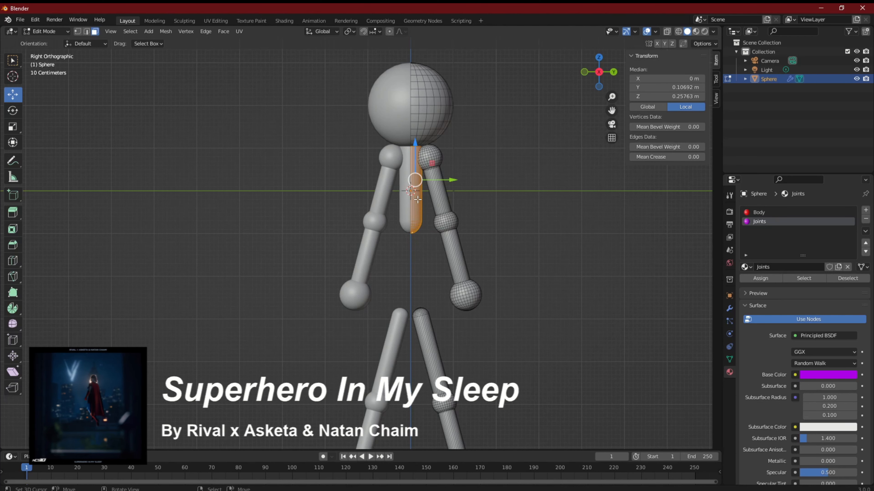
pyautogui.moveTo(417, 199); pyautogui.dragTo(417, 200)
pyautogui.press('z')
pyautogui.press('2')
pyautogui.press('-')
pyautogui.press('Return')
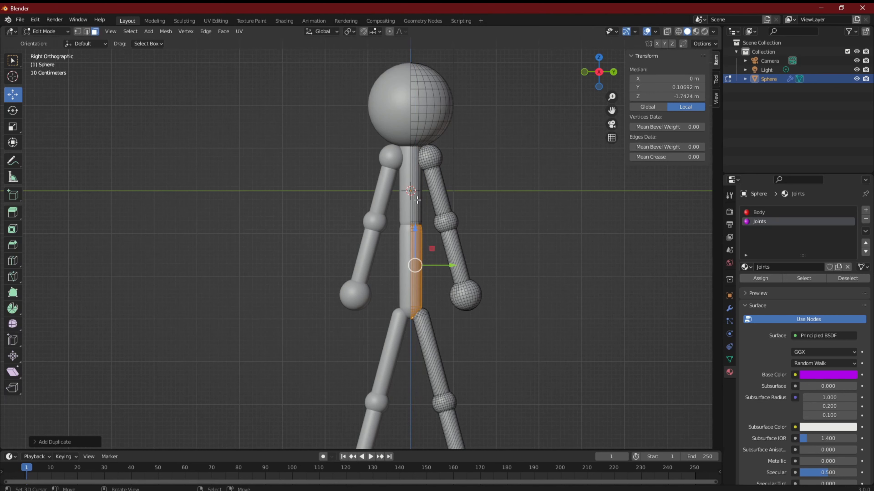
# Lower the duplicated torso segment slightly and check how the two segments meet from several angles.
pyautogui.scroll(4, 421, 241)
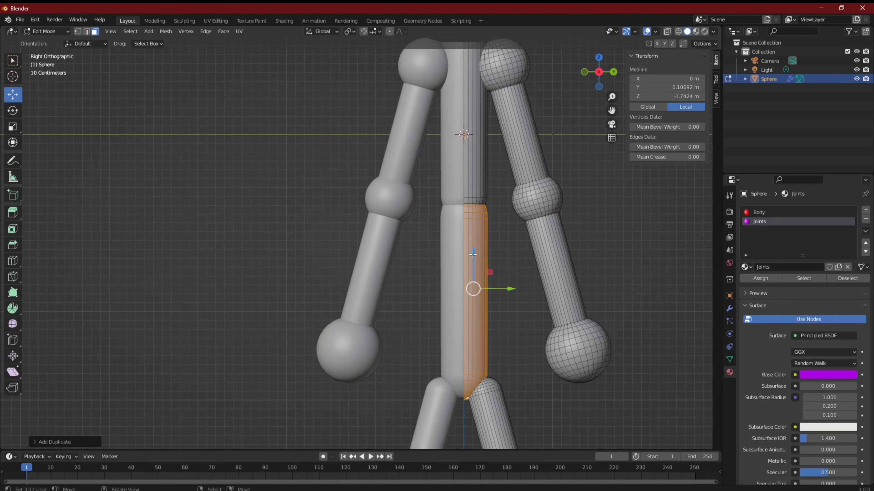
pyautogui.moveTo(473, 254); pyautogui.dragTo(475, 257)
pyautogui.moveTo(476, 257); pyautogui.dragTo(499, 246, button='middle')
pyautogui.scroll(-2, 416, 252)
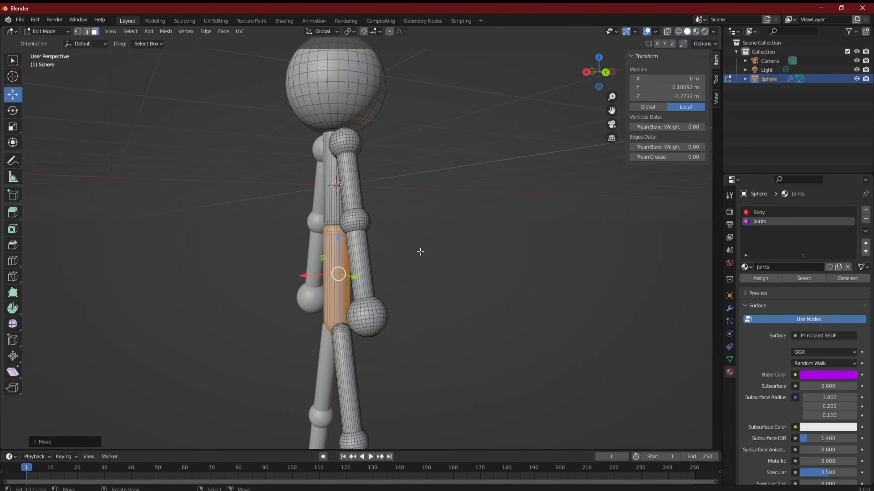
pyautogui.moveTo(420, 252); pyautogui.dragTo(484, 253, button='middle')
pyautogui.scroll(3, 483, 254)
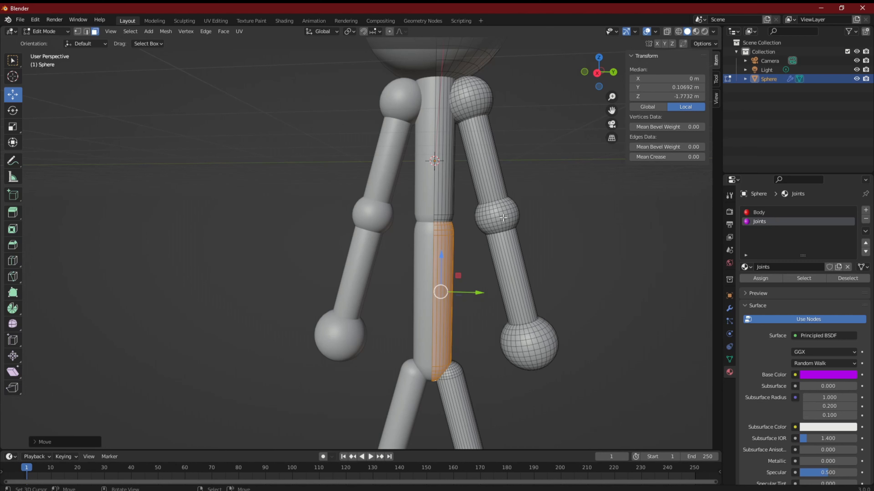
# Undo the torso duplicate, the shortening moves and the knee sphere deselection.
pyautogui.hotkey('ctrl', 'z')
pyautogui.hotkey('ctrl', 'z')
pyautogui.hotkey('ctrl', 'z')
pyautogui.hotkey('ctrl', 'z')
pyautogui.hotkey('ctrl', 'z')
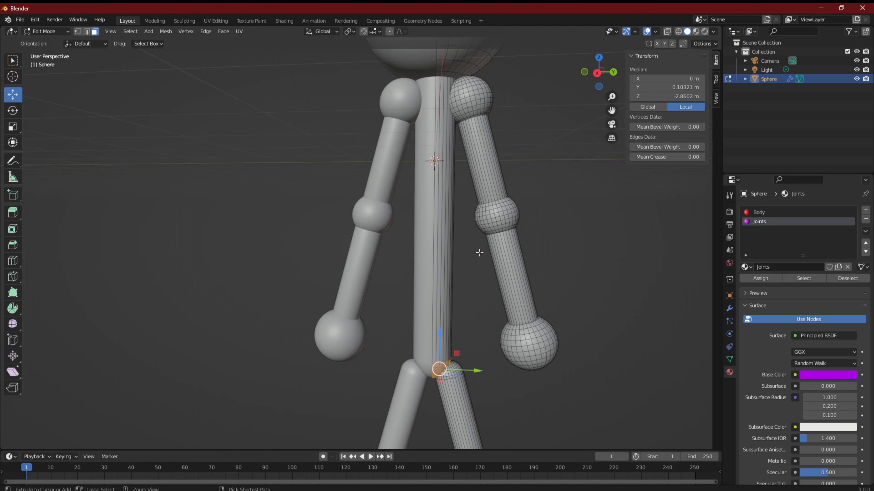
pyautogui.hotkey('ctrl', 'z')
pyautogui.scroll(-3, 479, 253)
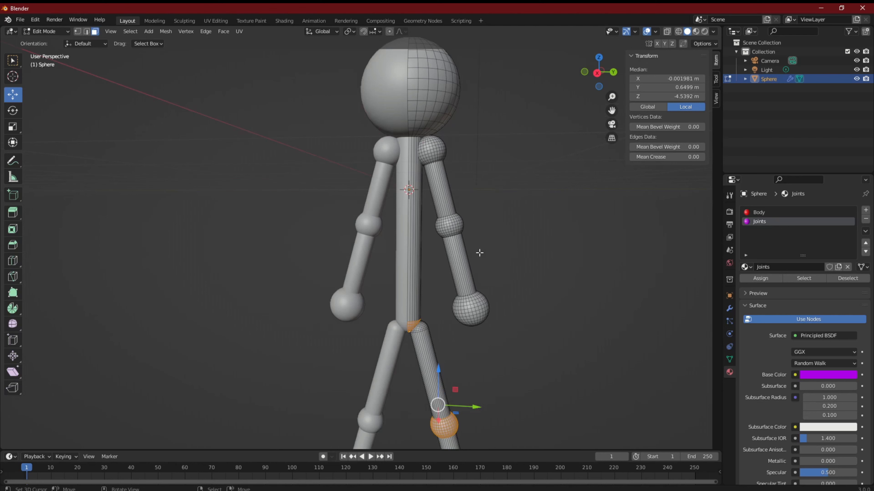
# Clear the face selection and try a single loop cut around the middle of the torso.
pyautogui.click(507, 269)
pyautogui.scroll(3, 433, 290)
pyautogui.scroll(1, 433, 291)
pyautogui.keyDown('alt'); pyautogui.click(434, 289); pyautogui.keyUp('alt')
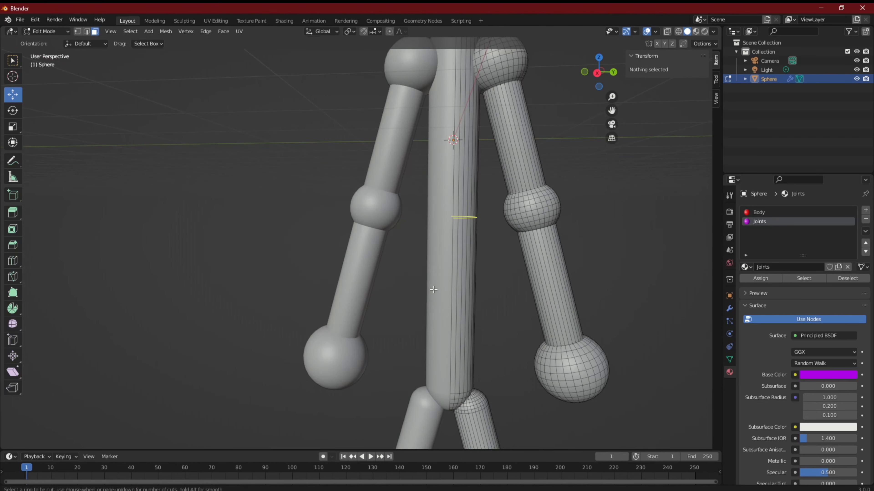
pyautogui.press('g')
pyautogui.press('g')
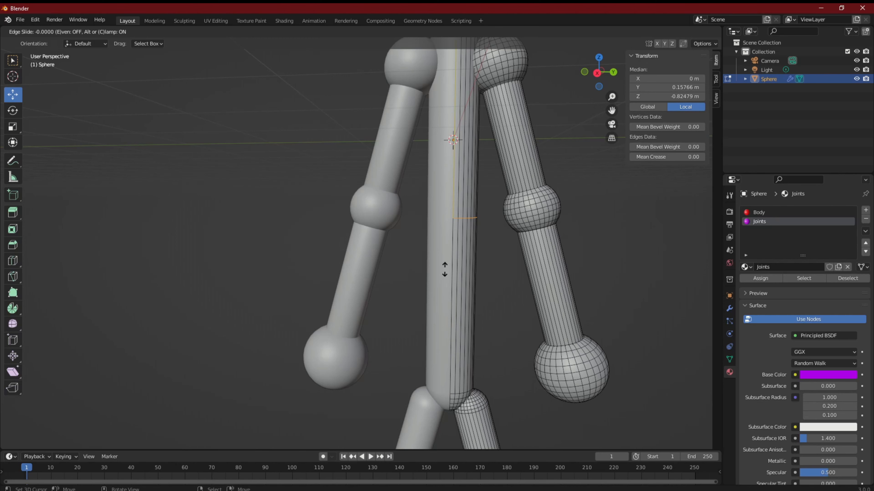
pyautogui.press('Escape')
pyautogui.hotkey('alt', 'a')
# Add five evenly spaced loop cuts around the torso, keeping them at their default positions.
pyautogui.hotkey('ctrl', 'r')
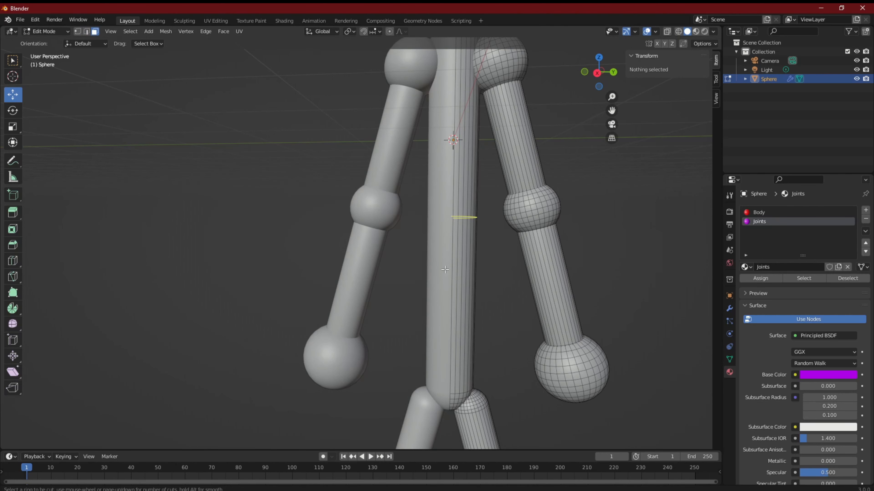
pyautogui.scroll(2, 444, 269)
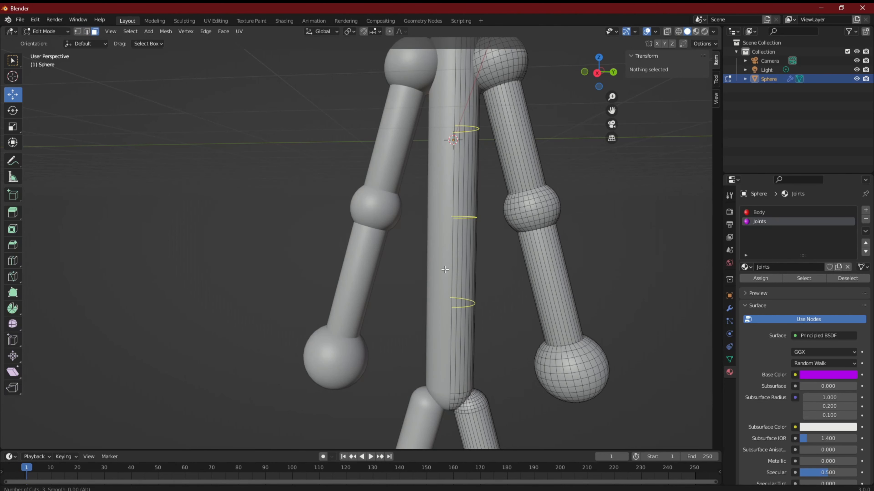
pyautogui.scroll(1, 444, 269)
pyautogui.scroll(1, 445, 269)
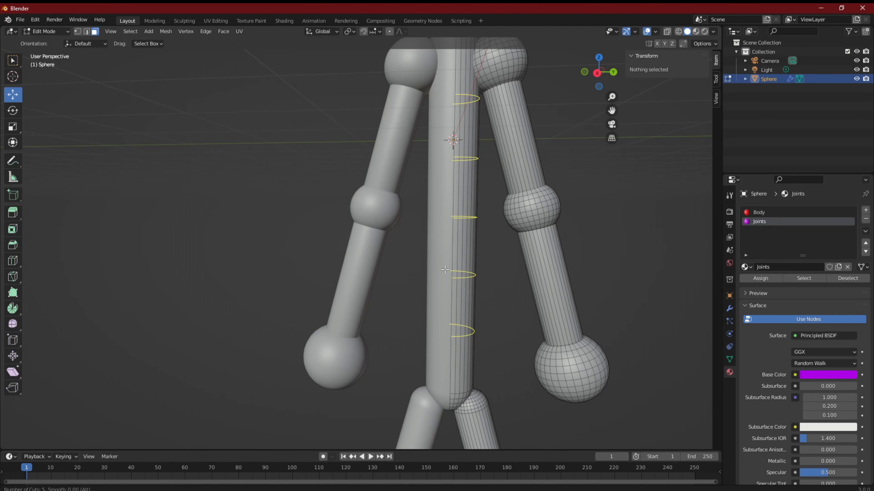
pyautogui.click(444, 269)
pyautogui.rightClick(445, 269)
# Return to Object Mode and show the whole figure in the right orthographic view.
pyautogui.moveTo(557, 265); pyautogui.dragTo(473, 286, button='middle')
pyautogui.press('Tab')
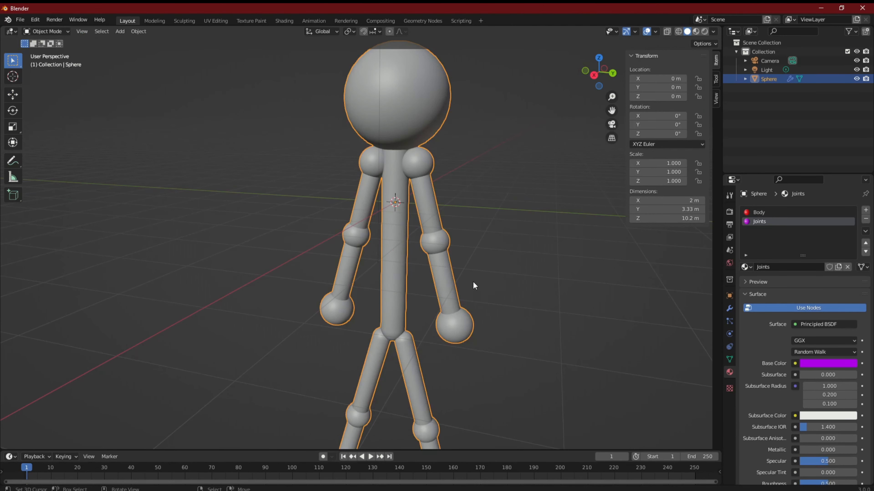
pyautogui.moveTo(413, 283); pyautogui.dragTo(451, 269, button='middle')
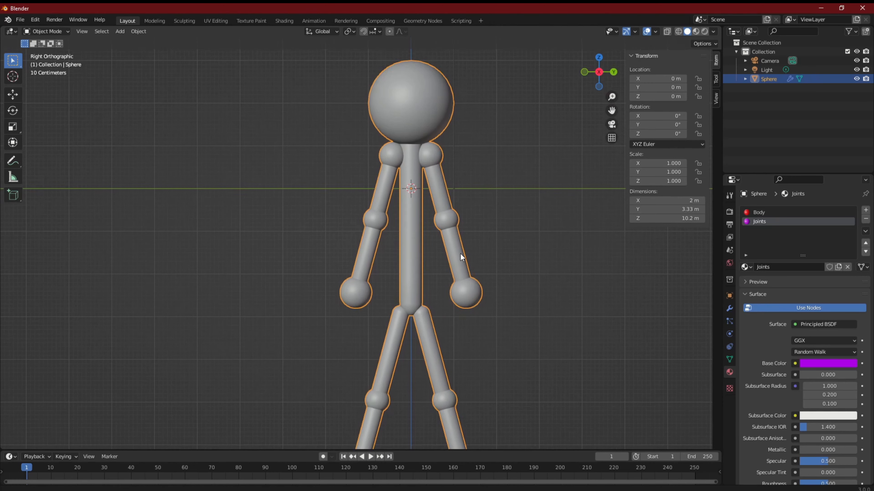
pyautogui.scroll(-2, 460, 254)
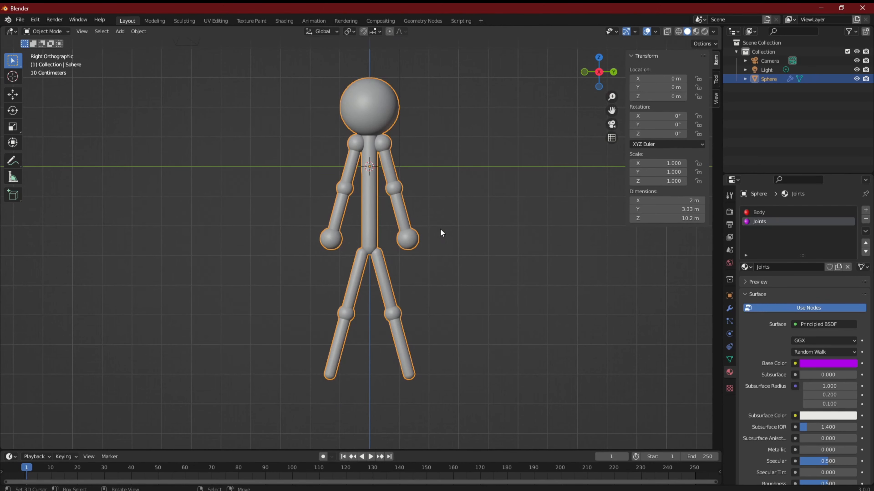
# Add an armature with a single bone at the 3D cursor inside the stick figure's upper torso.
pyautogui.scroll(4, 431, 234)
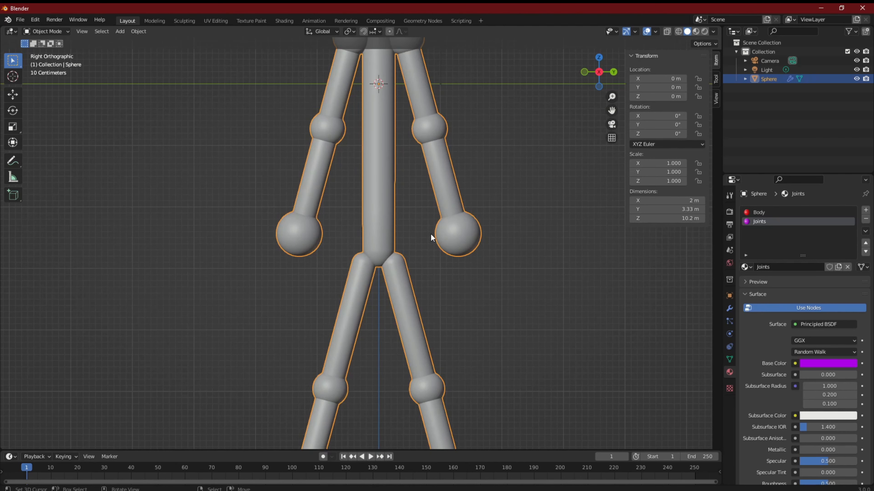
pyautogui.scroll(-2, 430, 235)
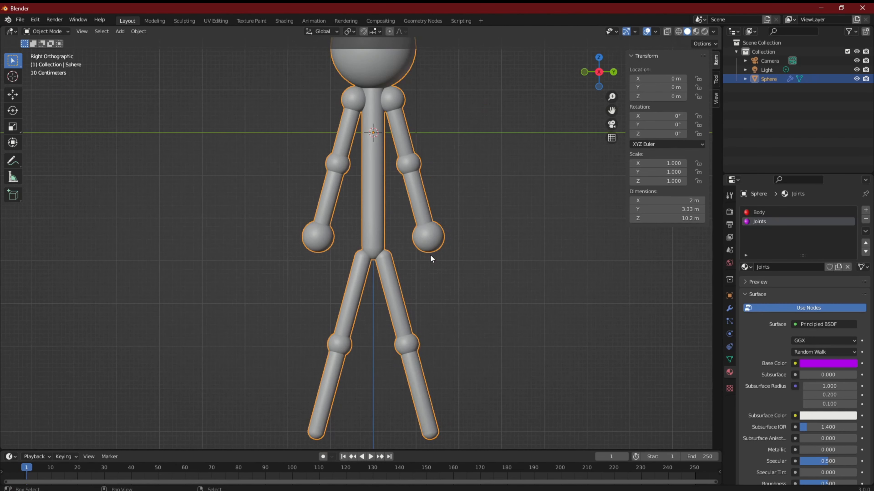
pyautogui.keyDown('shift'); pyautogui.moveTo(430, 254); pyautogui.dragTo(436, 276, button='middle'); pyautogui.keyUp('shift')
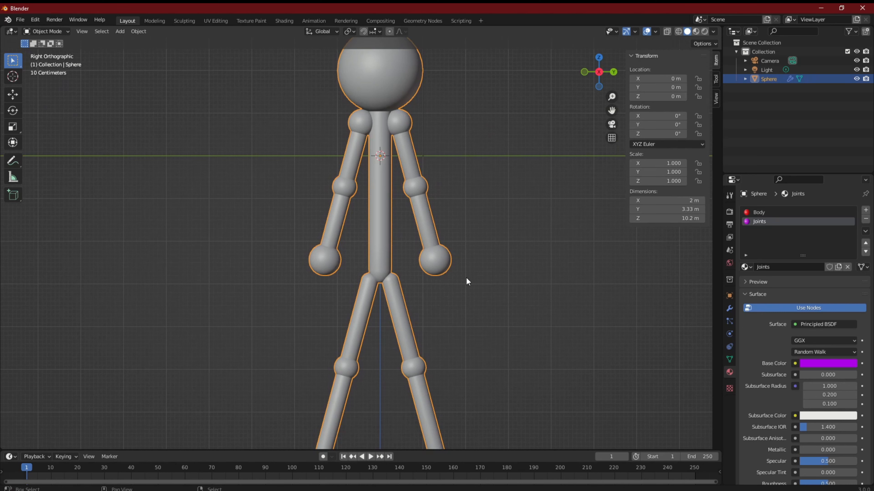
pyautogui.hotkey('shift', 'a')
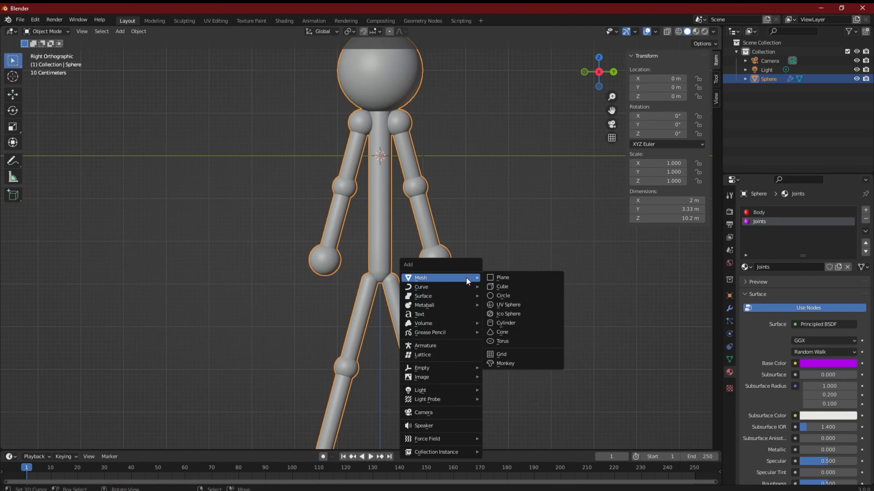
pyautogui.moveTo(445, 379)
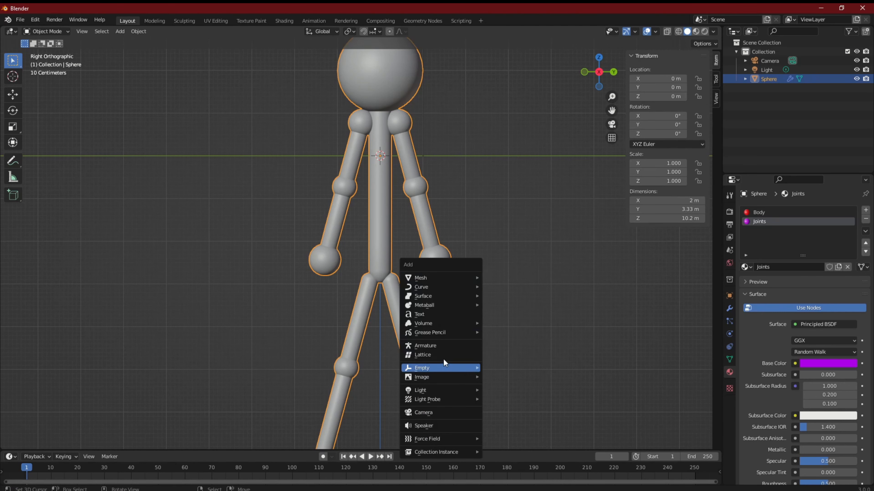
pyautogui.click(457, 345)
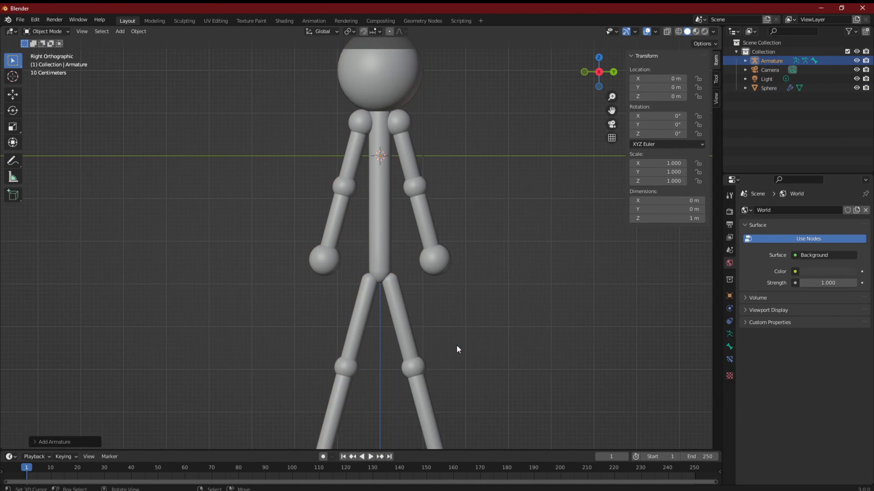
pyautogui.press('z')
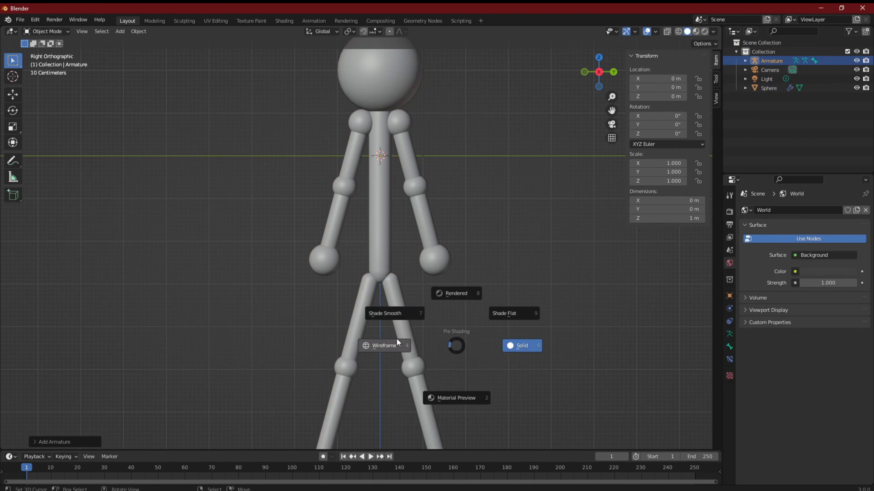
pyautogui.press('Escape')
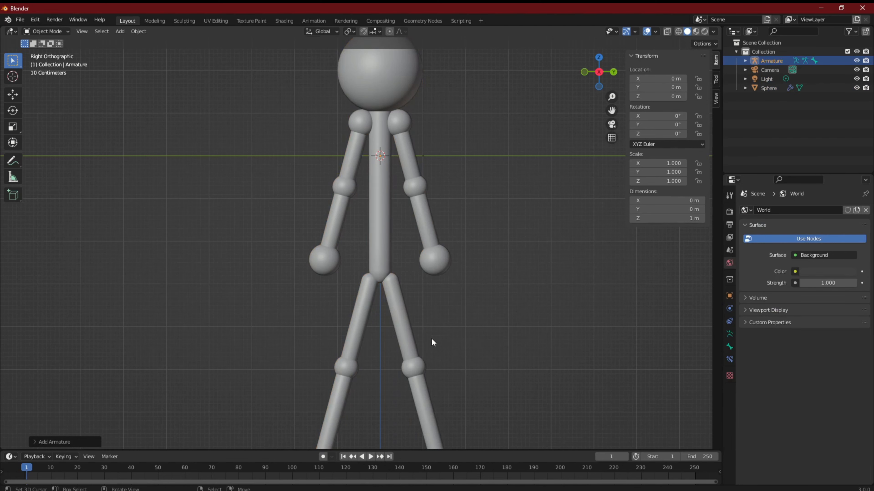
pyautogui.click(730, 346)
pyautogui.click(757, 262)
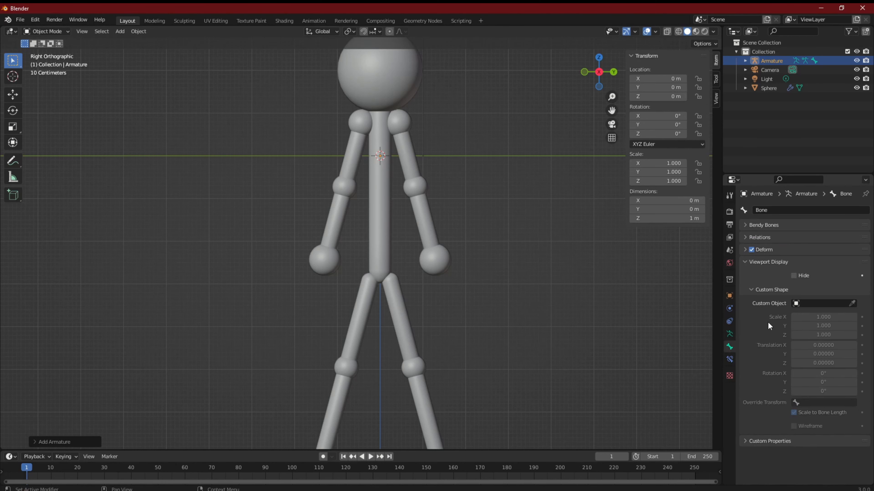
pyautogui.click(749, 261)
pyautogui.click(745, 224)
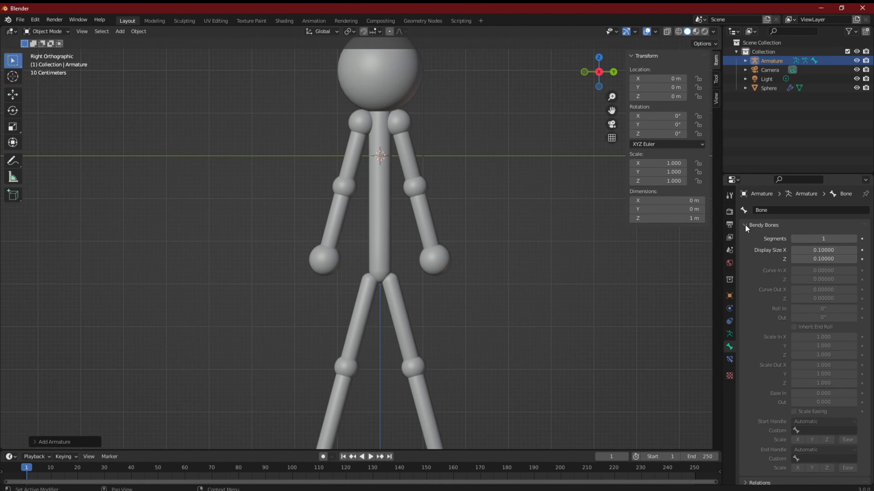
pyautogui.click(745, 224)
# Set the armature's viewport display to In Front so its bone draws over the mesh.
pyautogui.click(729, 334)
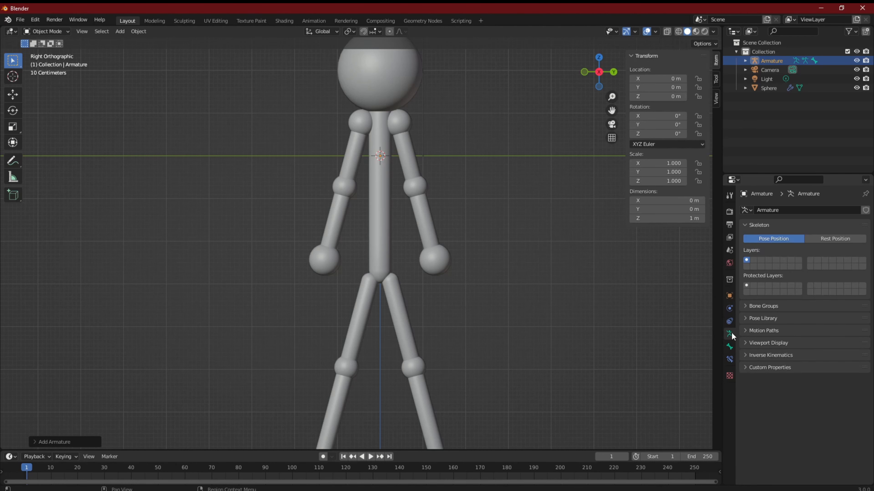
pyautogui.click(743, 309)
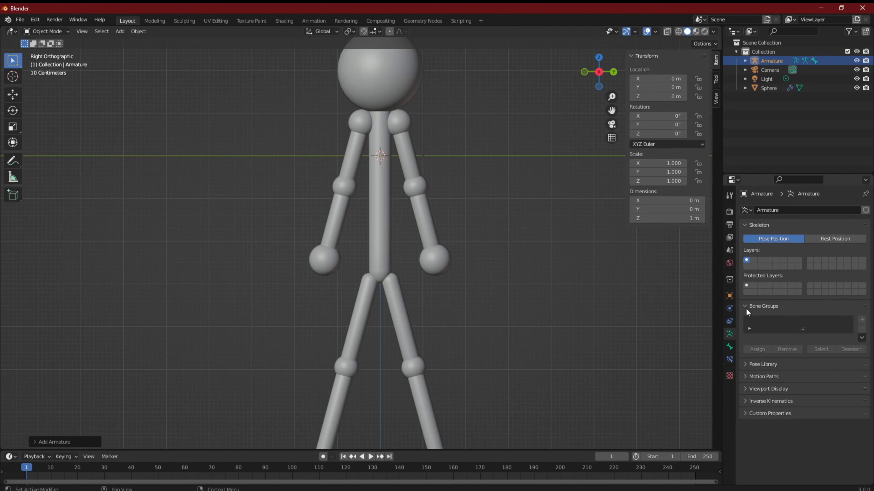
pyautogui.click(746, 309)
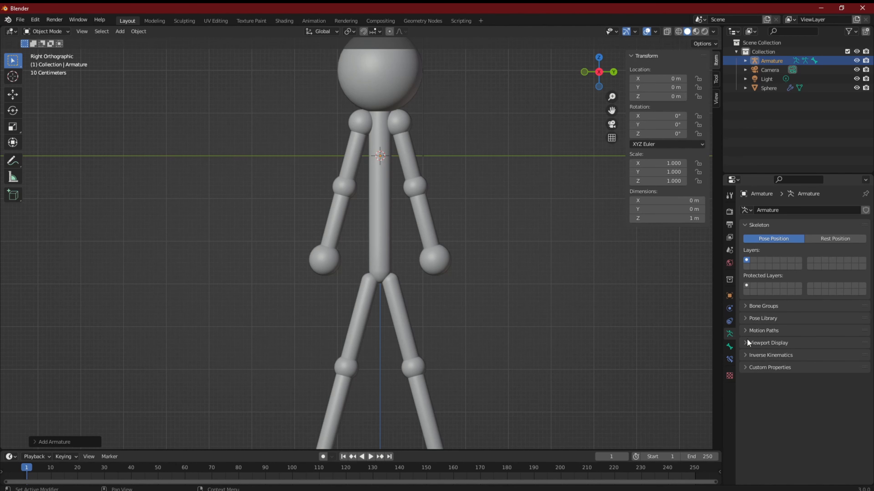
pyautogui.click(749, 327)
pyautogui.click(748, 327)
pyautogui.click(748, 320)
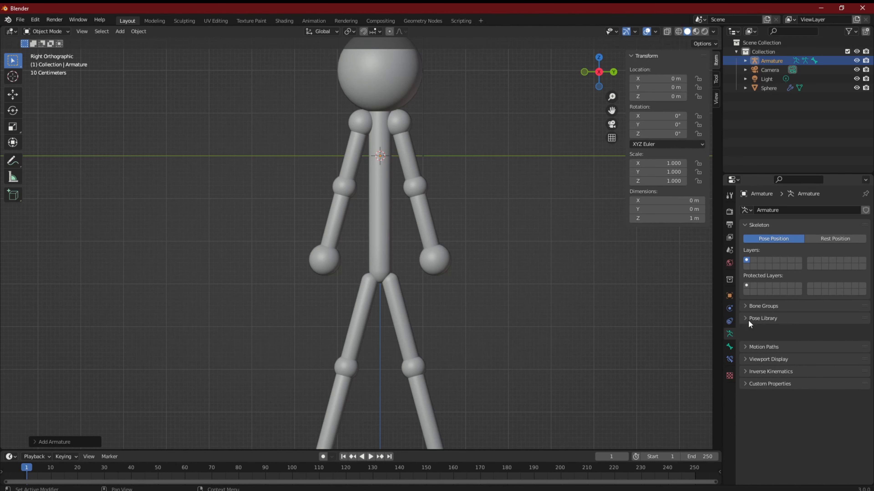
pyautogui.click(748, 320)
pyautogui.click(747, 355)
pyautogui.click(747, 356)
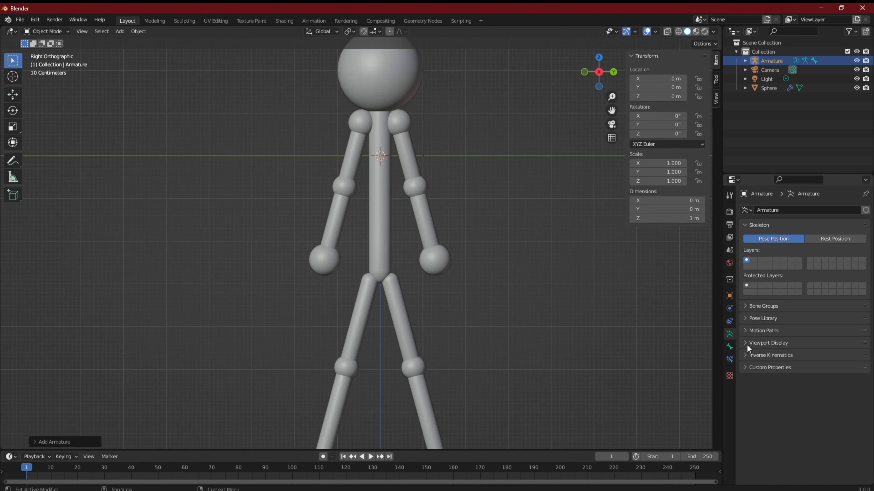
pyautogui.click(747, 343)
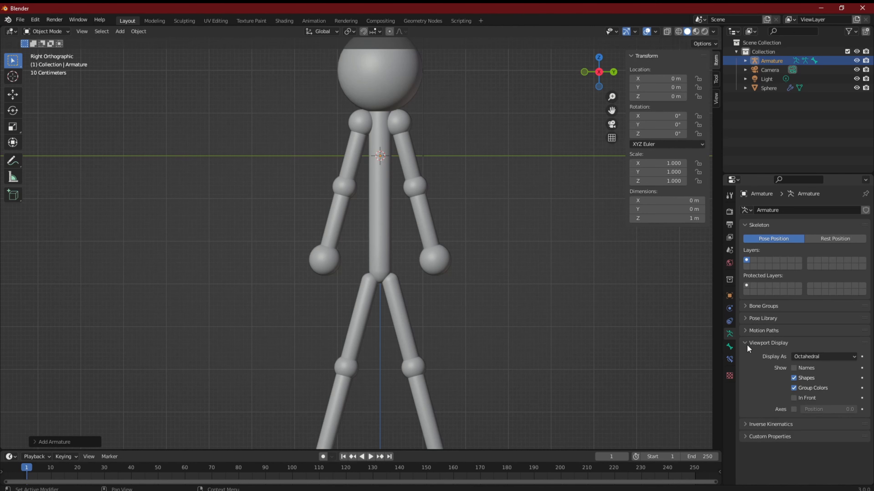
pyautogui.click(797, 398)
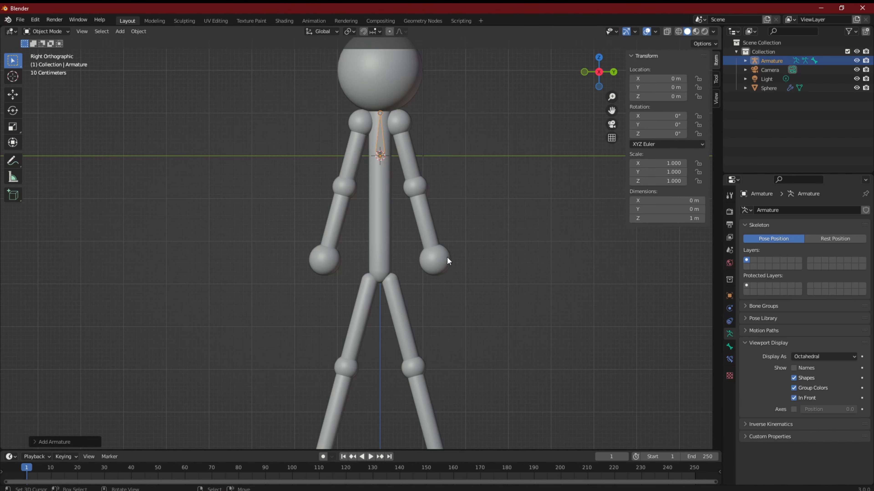
# Enter Edit Mode on the armature and switch the viewport to wireframe shading.
pyautogui.keyDown('shift'); pyautogui.moveTo(460, 187); pyautogui.dragTo(494, 265, button='middle'); pyautogui.keyUp('shift')
pyautogui.scroll(2, 495, 265)
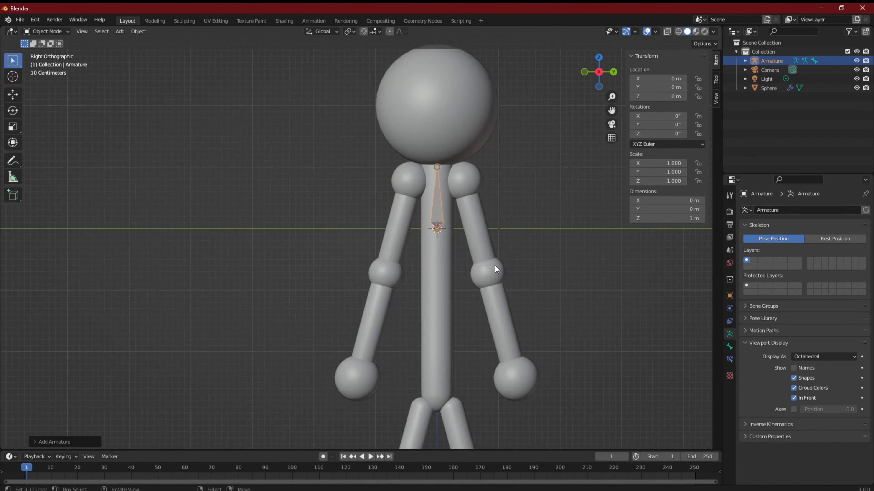
pyautogui.scroll(2, 494, 266)
pyautogui.scroll(-3, 495, 265)
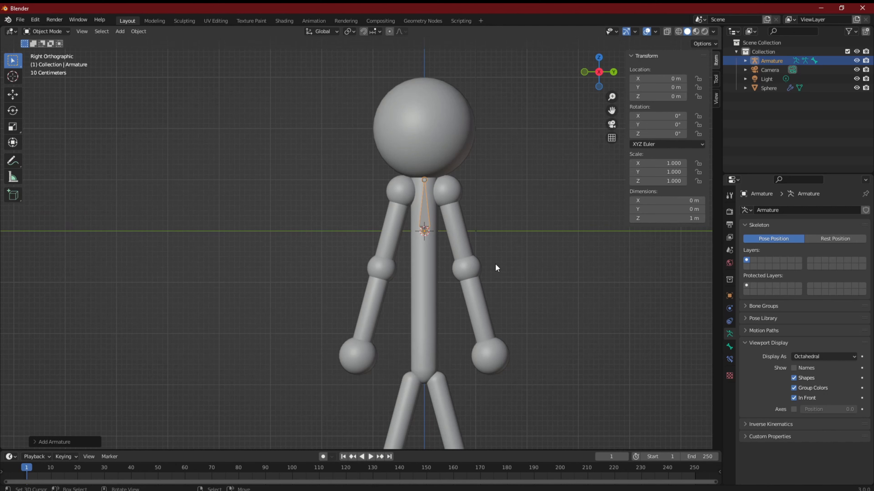
pyautogui.press('Tab')
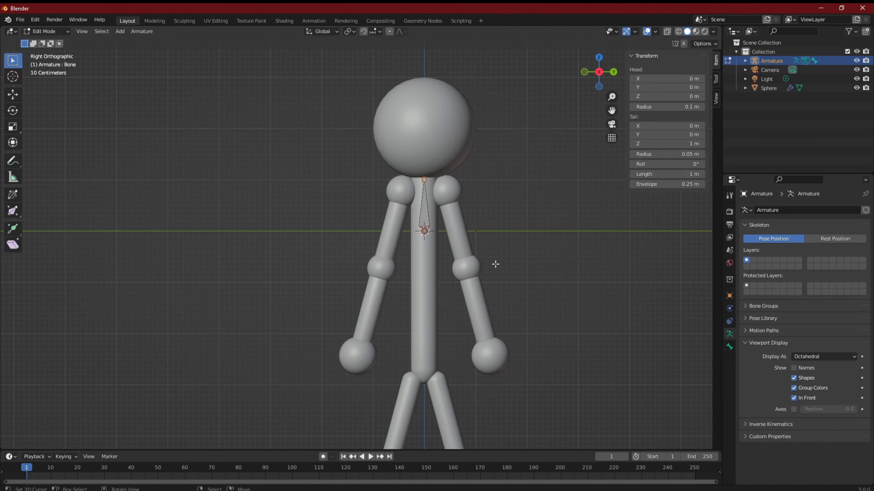
pyautogui.click(447, 275)
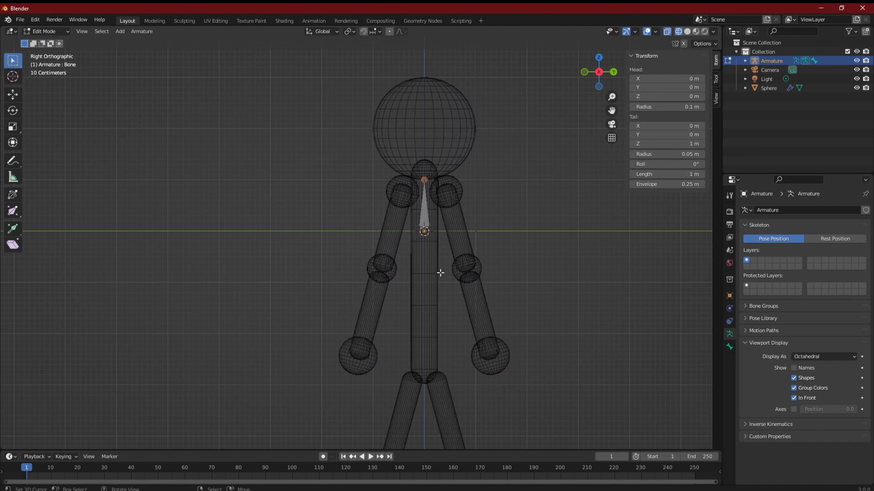
# Move the bone's lower joint down along Z to about -1.01 m, near the middle of the torso.
pyautogui.scroll(3, 580, 298)
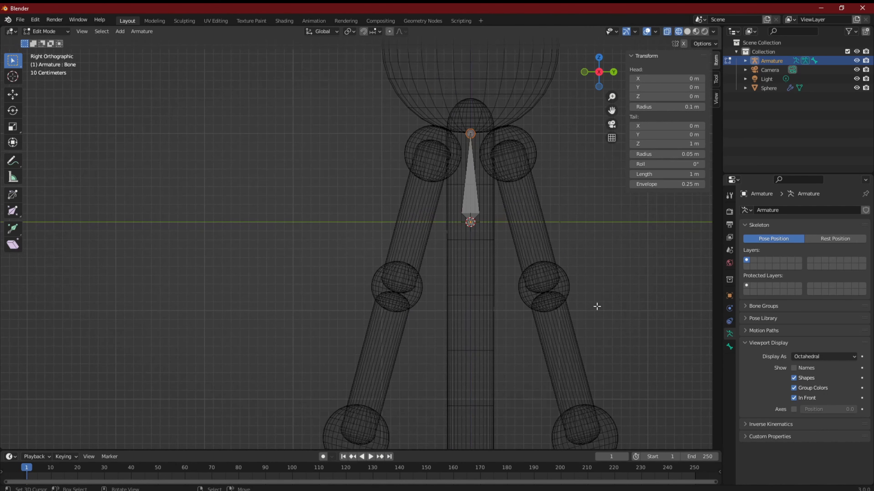
pyautogui.click(471, 222)
pyautogui.click(13, 94)
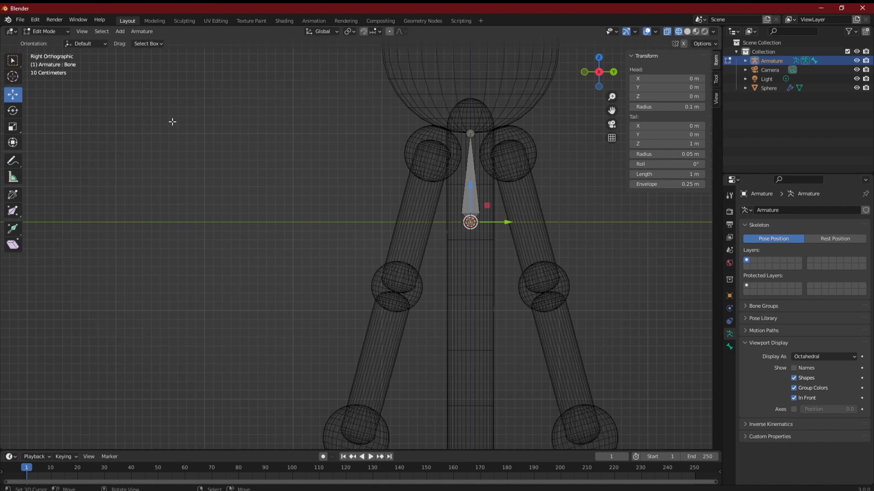
pyautogui.moveTo(472, 187); pyautogui.dragTo(482, 268)
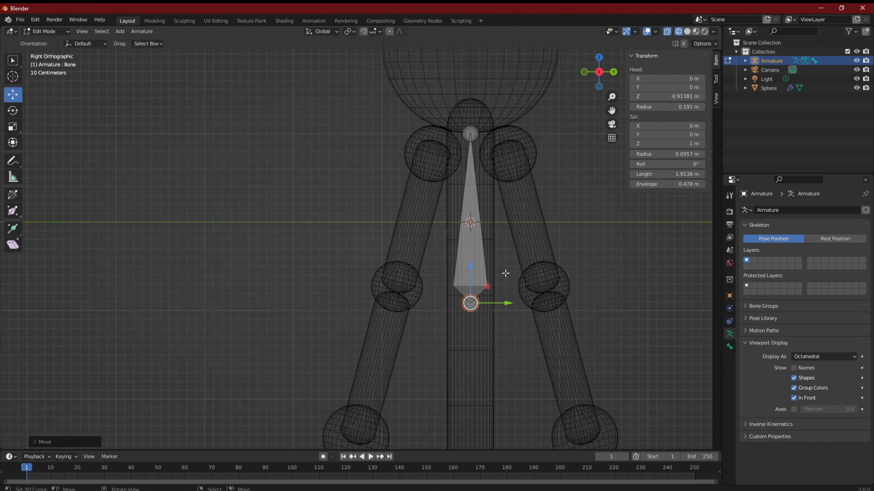
pyautogui.scroll(-3, 503, 272)
pyautogui.moveTo(471, 271); pyautogui.dragTo(471, 279)
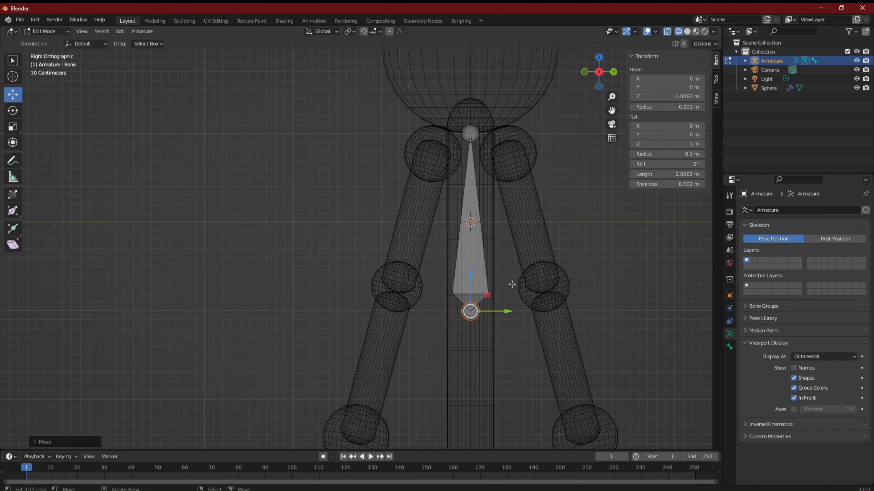
# Extrude a lower spine bone about 1.86 m straight down along Z from the mid-torso joint to the hips.
pyautogui.keyDown('shift'); pyautogui.moveTo(571, 281); pyautogui.dragTo(553, 141, button='middle'); pyautogui.keyUp('shift')
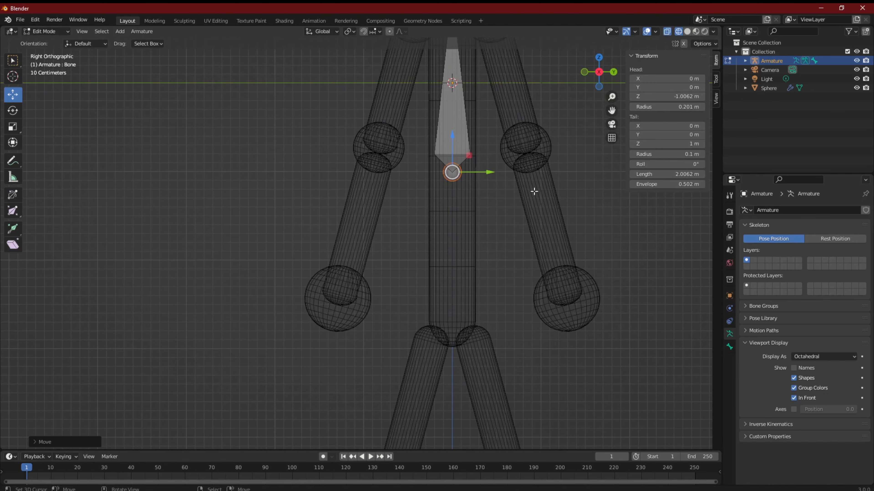
pyautogui.press('e')
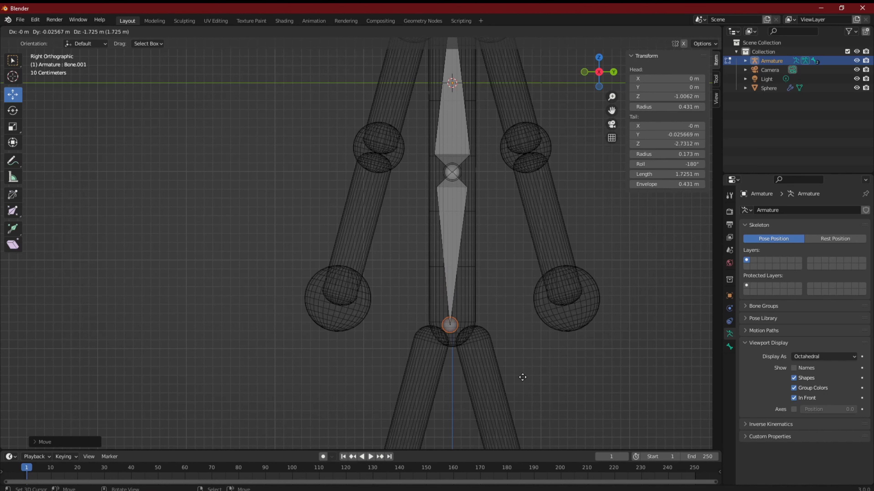
pyautogui.press('z')
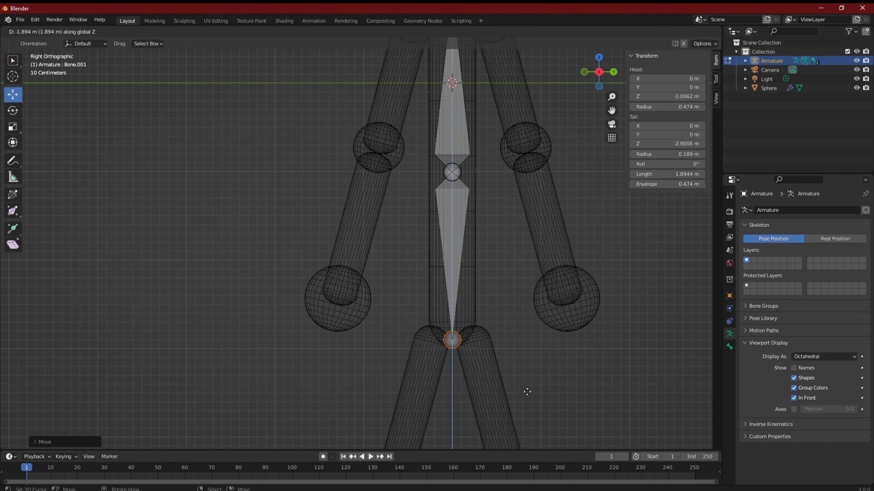
pyautogui.click(529, 389)
# In the right orthographic view, extrude a head bone about 1.88 m up along Z from the neck joint to the top of the head.
pyautogui.moveTo(565, 330); pyautogui.dragTo(472, 326, button='middle')
pyautogui.scroll(1, 465, 256)
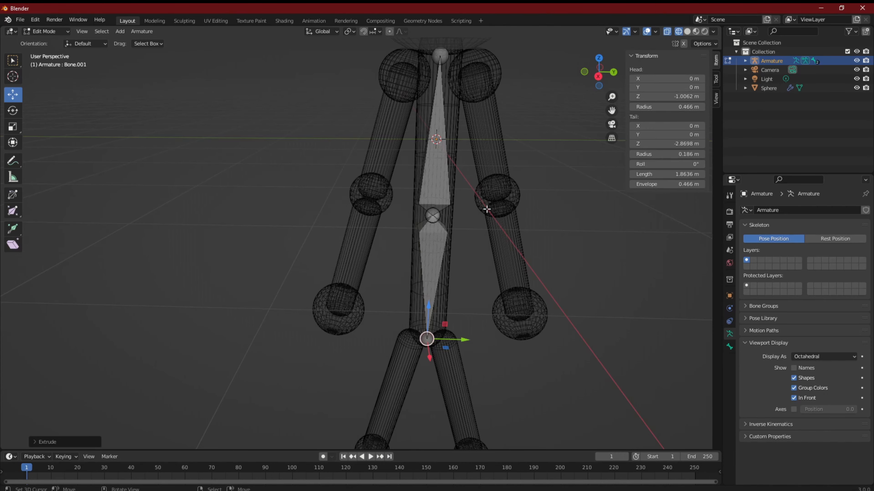
pyautogui.moveTo(460, 145); pyautogui.dragTo(378, 277, button='middle')
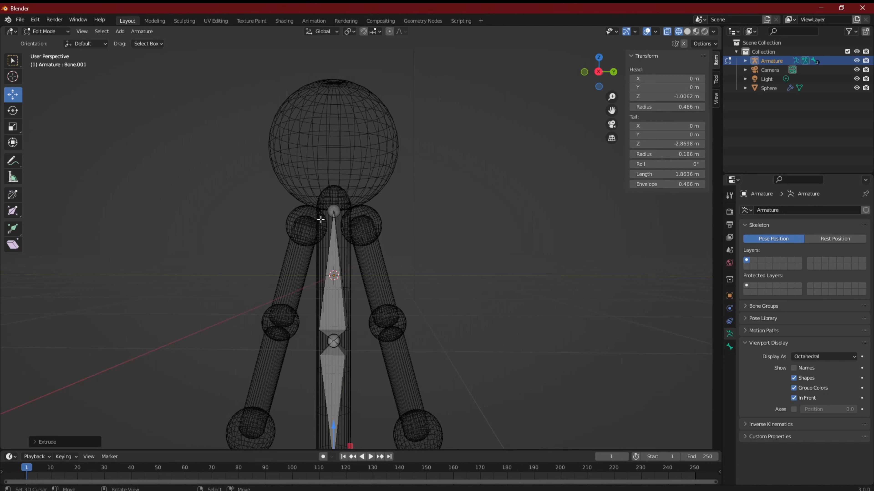
pyautogui.click(332, 211)
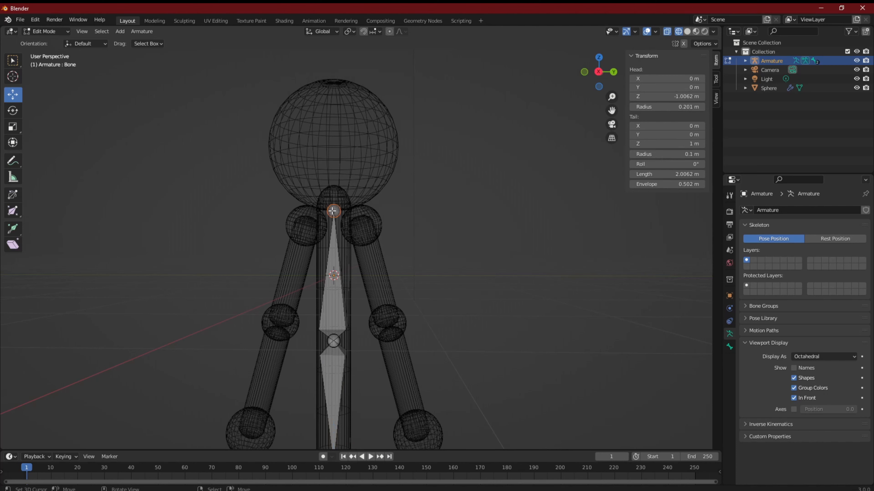
pyautogui.press('KP_3')
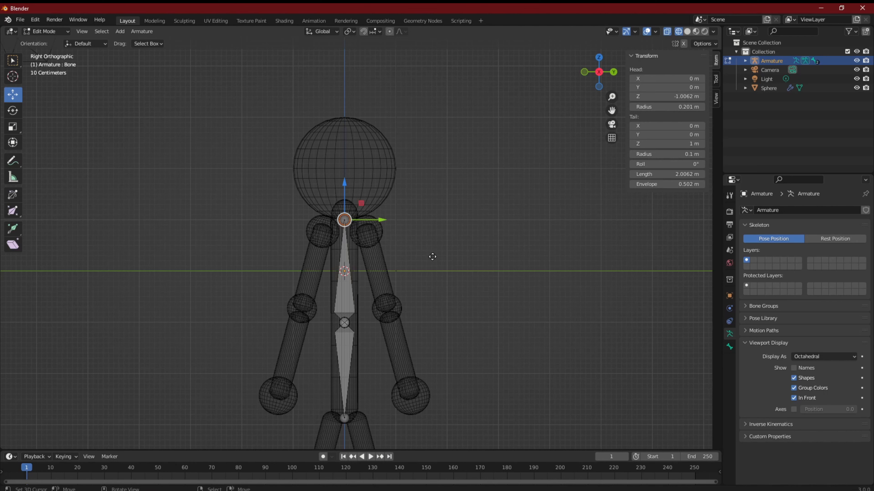
pyautogui.press('e')
pyautogui.press('z')
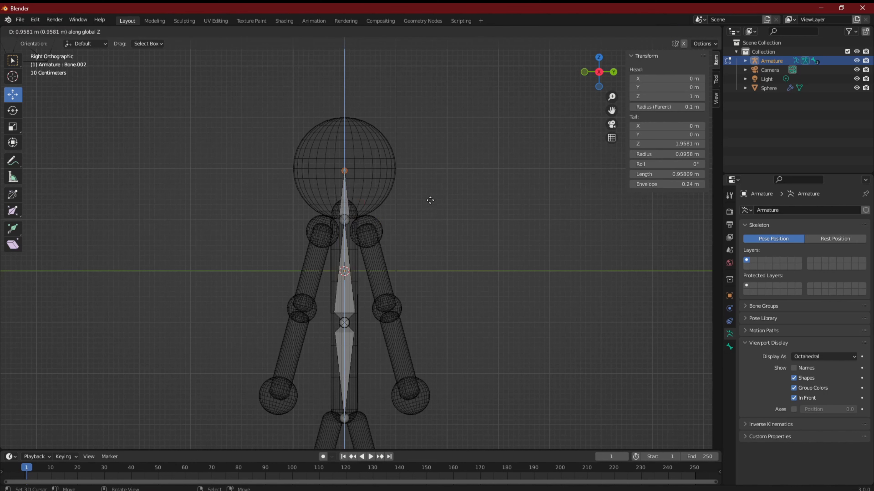
pyautogui.click(431, 161)
pyautogui.scroll(-1, 428, 204)
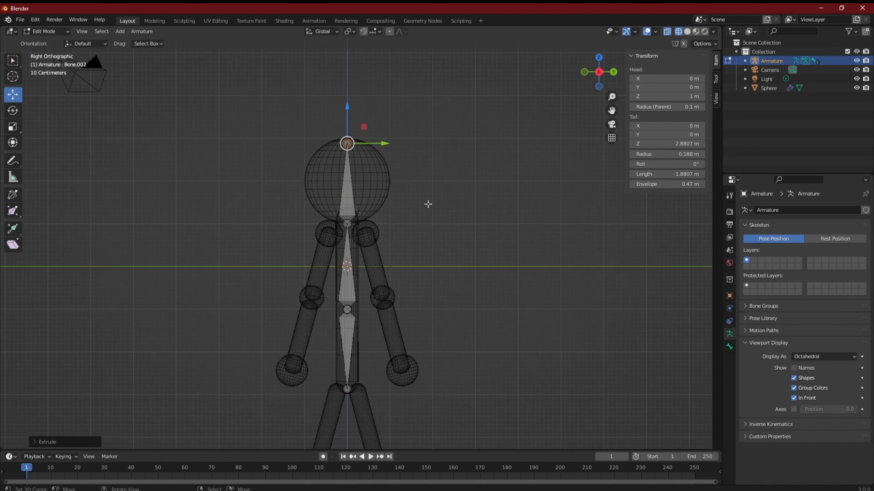
pyautogui.scroll(5, 428, 204)
pyautogui.scroll(-3, 428, 205)
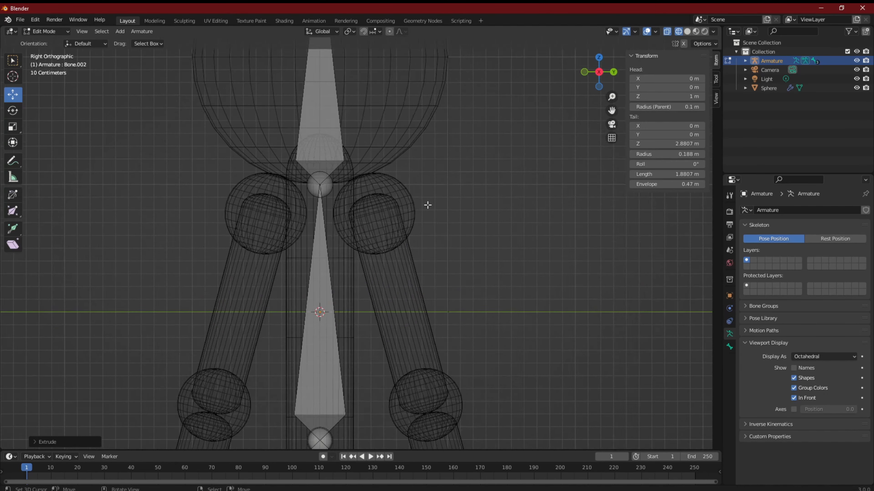
# Examine how the spine and head bones line up with the stick figure in perspective and right orthographic views.
pyautogui.scroll(-3, 428, 205)
pyautogui.scroll(3, 428, 205)
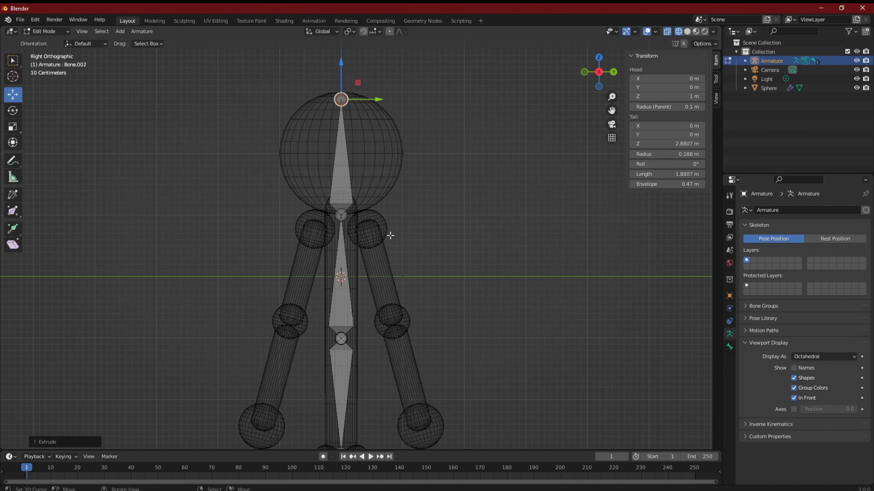
pyautogui.keyDown('shift'); pyautogui.moveTo(369, 308); pyautogui.dragTo(365, 210, button='middle'); pyautogui.keyUp('shift')
pyautogui.moveTo(460, 241); pyautogui.dragTo(409, 220, button='middle')
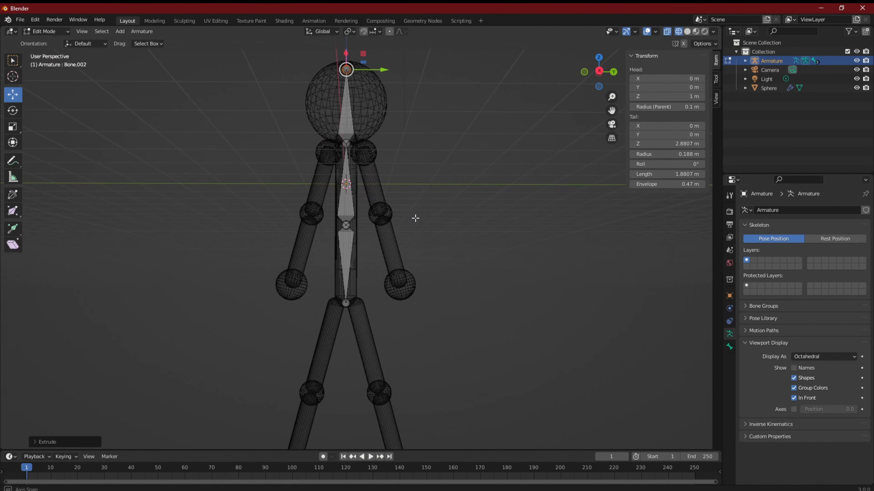
pyautogui.scroll(-3, 413, 218)
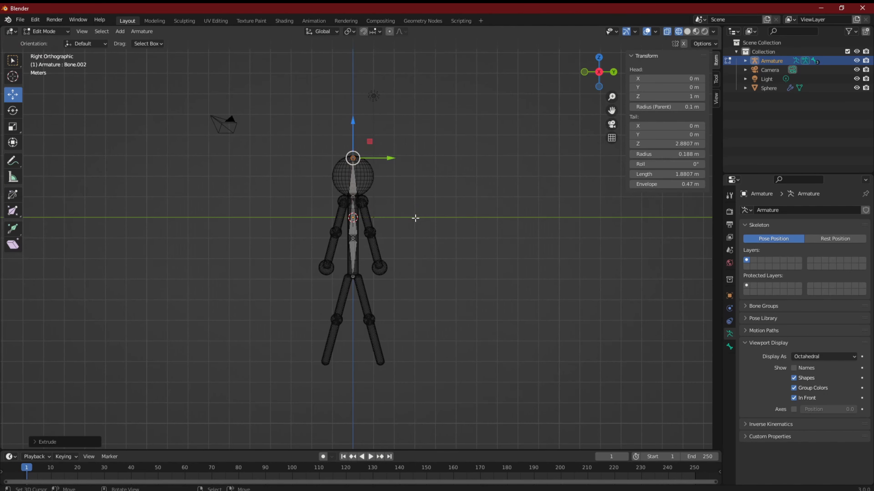
pyautogui.press('KP_3')
pyautogui.scroll(-3, 413, 215)
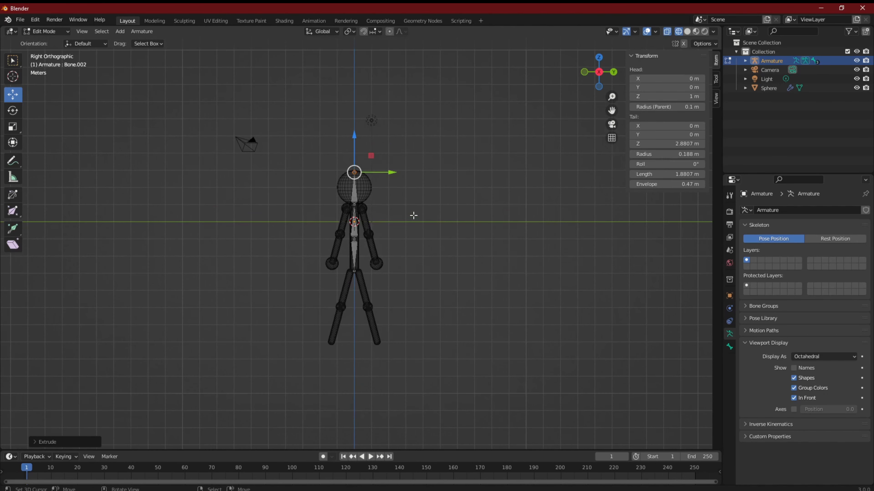
pyautogui.scroll(6, 413, 215)
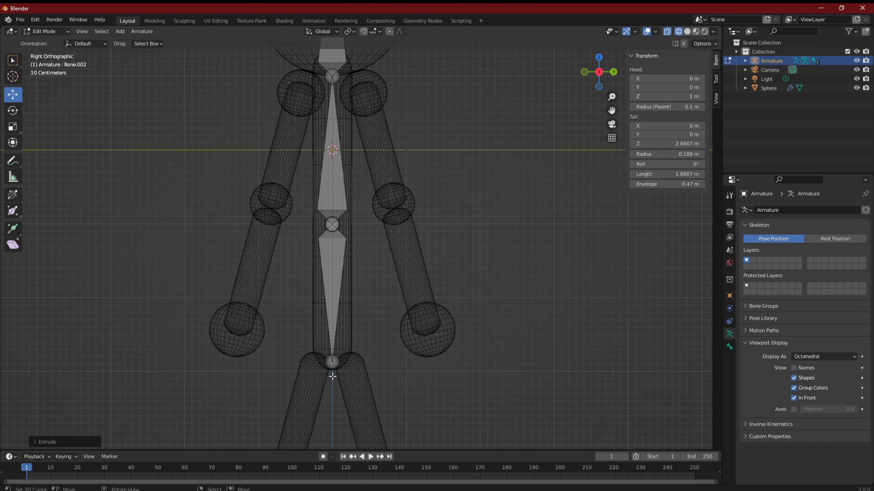
pyautogui.click(341, 286)
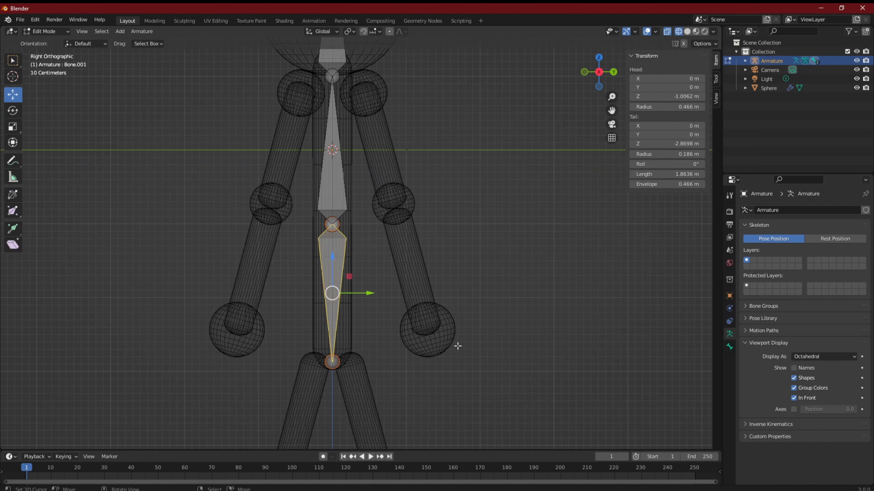
pyautogui.scroll(-2, 412, 327)
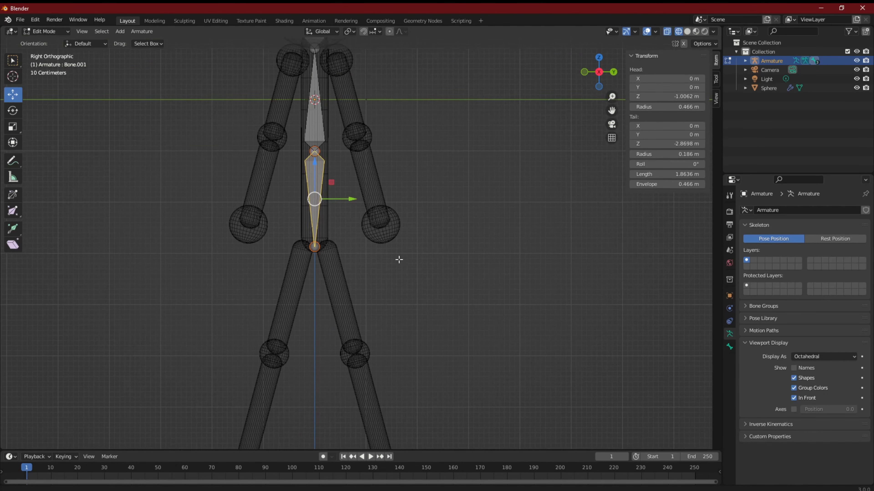
# Add a single bone at the origin and move it about 0.52 m along Y toward the shoulder.
pyautogui.keyDown('shift'); pyautogui.moveTo(389, 226); pyautogui.dragTo(402, 289, button='middle'); pyautogui.keyUp('shift')
pyautogui.hotkey('shift', 'a')
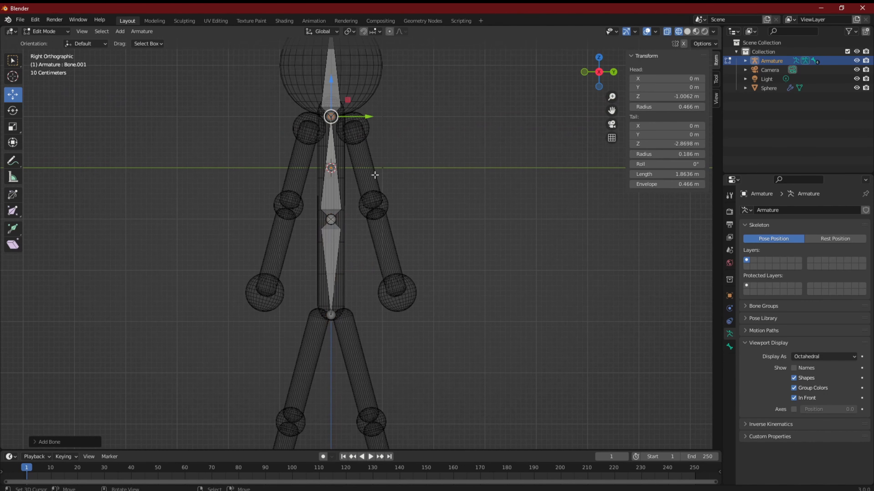
pyautogui.moveTo(371, 117); pyautogui.dragTo(394, 125)
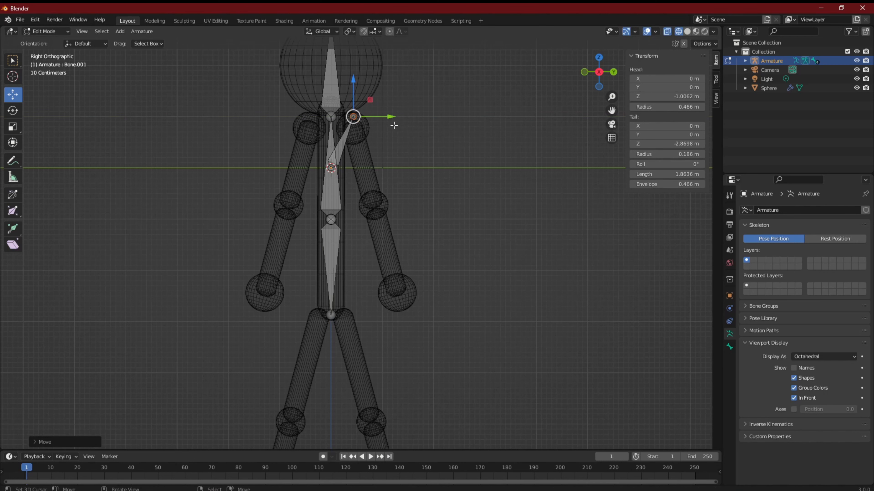
pyautogui.hotkey('ctrl', 'z')
pyautogui.hotkey('shift', 'a')
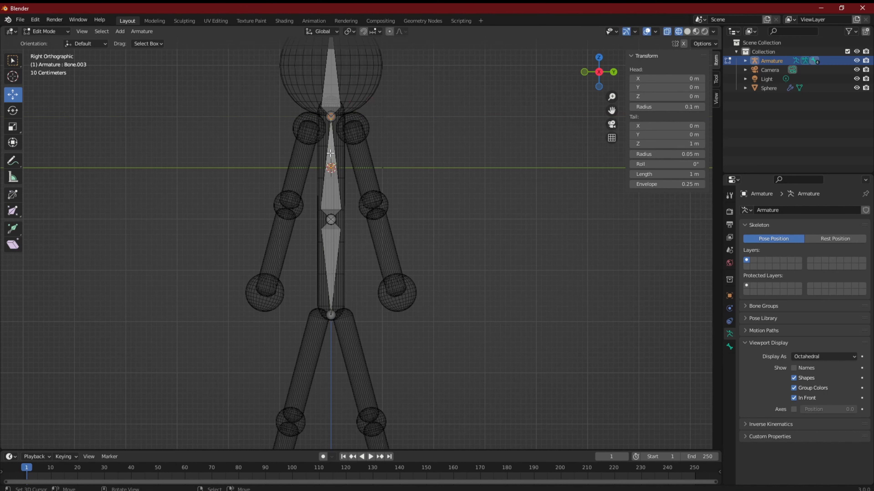
pyautogui.moveTo(371, 142); pyautogui.dragTo(398, 142)
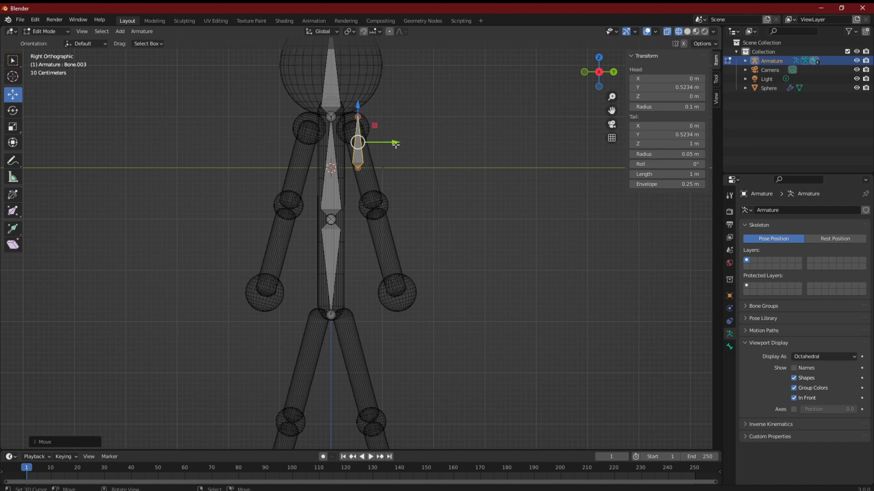
# Flip the new bone downward by moving its tip along Z to about -1.45 m.
pyautogui.click(358, 117)
pyautogui.moveTo(358, 76); pyautogui.dragTo(361, 183)
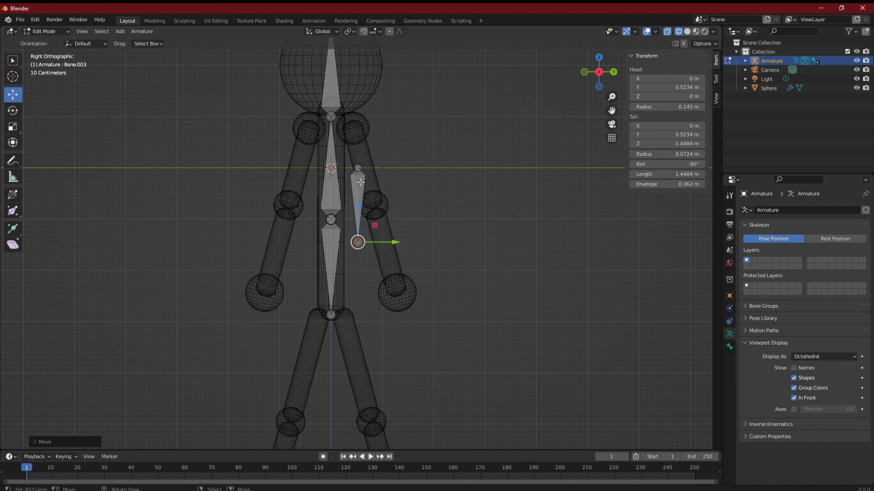
pyautogui.click(358, 169)
# Move the whole arm bone so its head sits in the shoulder joint at about Y 0.44 m, Z 0.79 m.
pyautogui.click(358, 192)
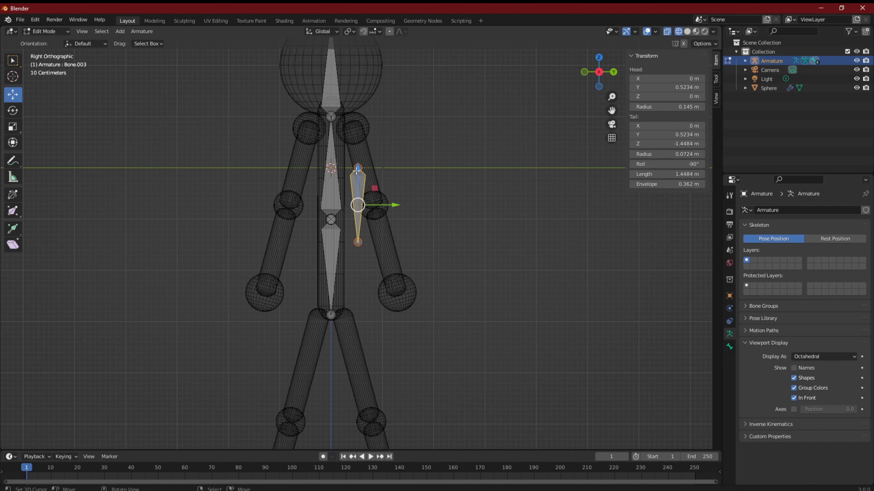
pyautogui.press('g')
pyautogui.press('z')
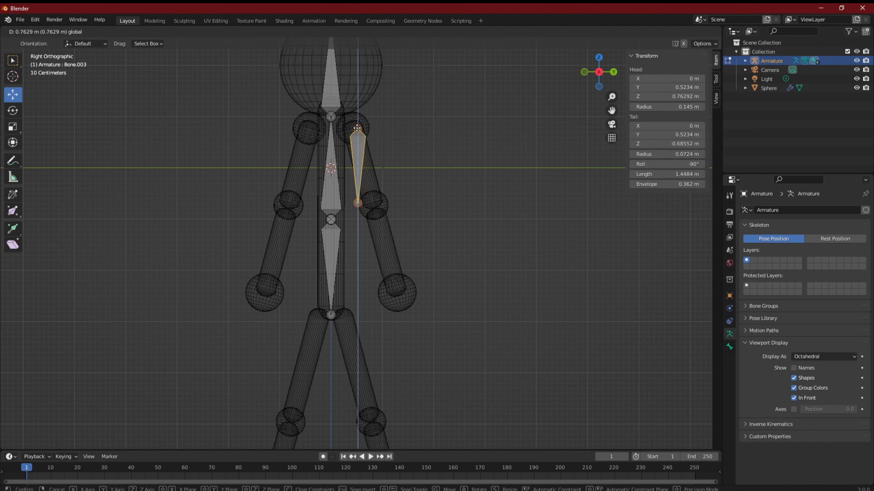
pyautogui.click(357, 127)
pyautogui.moveTo(396, 167); pyautogui.dragTo(391, 167)
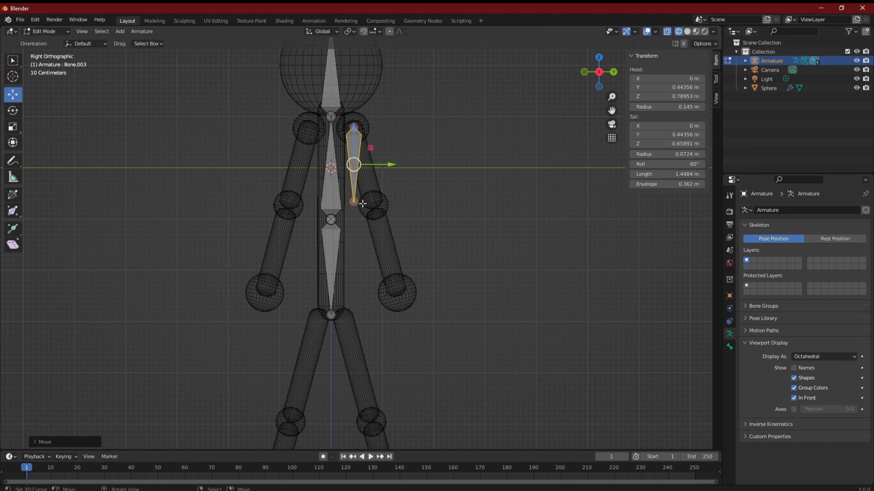
# Fit the upper arm bone to the limb, moving its tip to about Y 0.83 m, Z -0.77 m at the elbow and its head to Y 0.41 m.
pyautogui.click(355, 203)
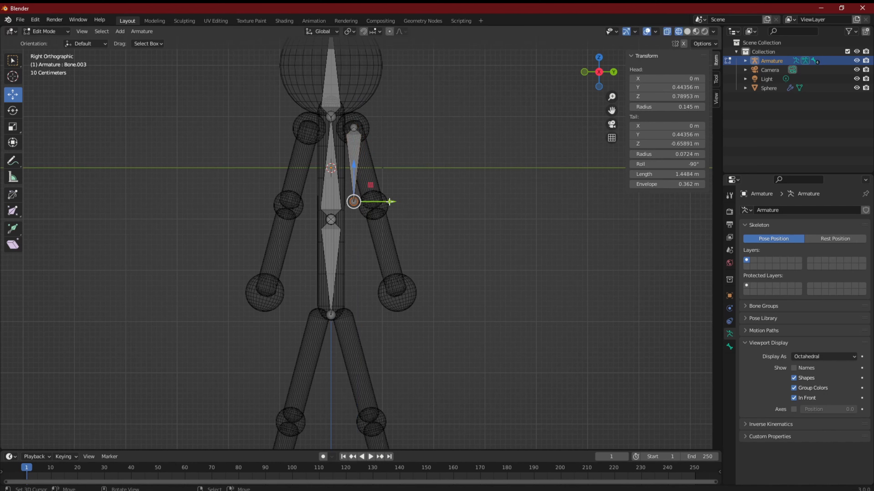
pyautogui.moveTo(387, 202); pyautogui.dragTo(409, 196)
pyautogui.click(352, 127)
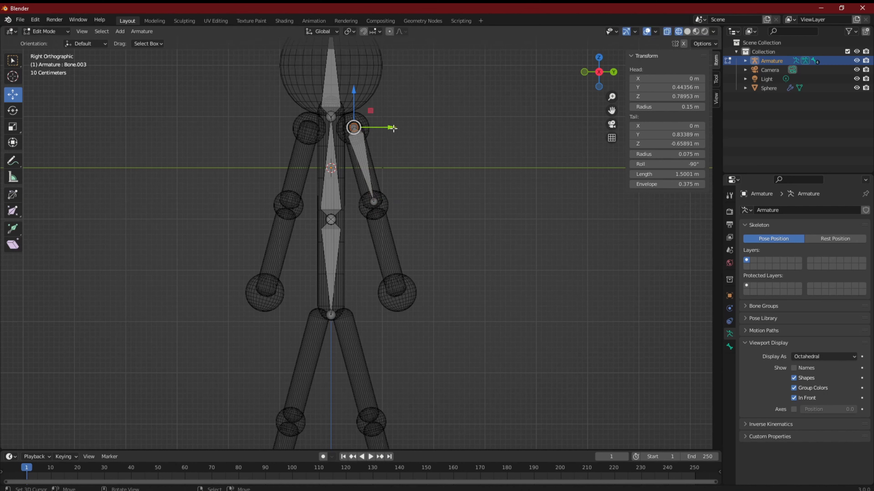
pyautogui.moveTo(394, 127); pyautogui.dragTo(390, 127)
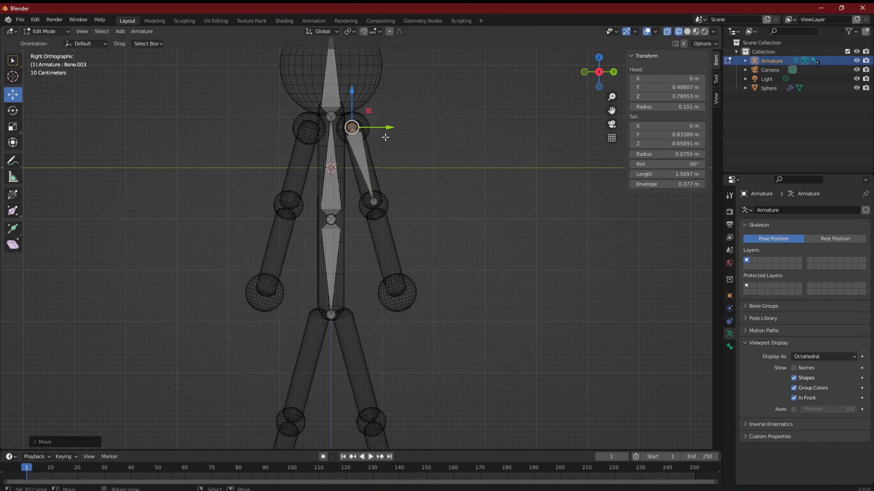
pyautogui.click(374, 202)
pyautogui.moveTo(377, 166); pyautogui.dragTo(377, 170)
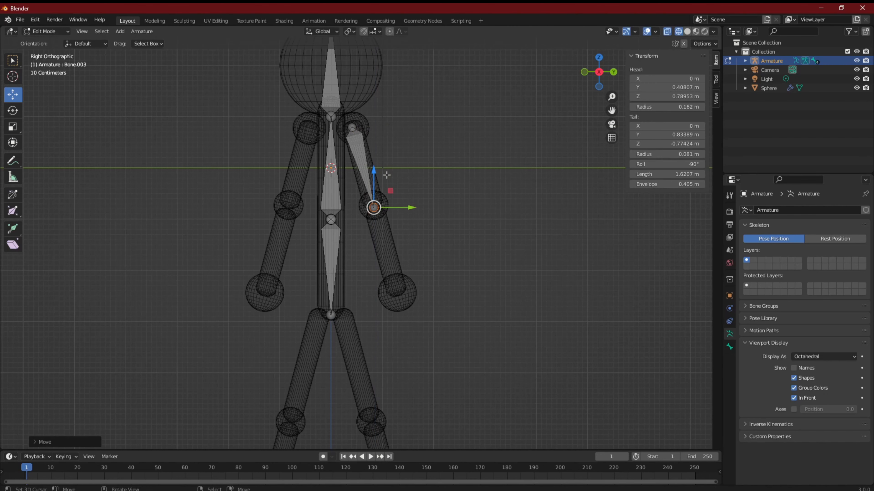
# In the right orthographic view, extrude a forearm bone about 1.42 m from the elbow joint to the wrist.
pyautogui.moveTo(432, 183); pyautogui.dragTo(410, 190, button='middle')
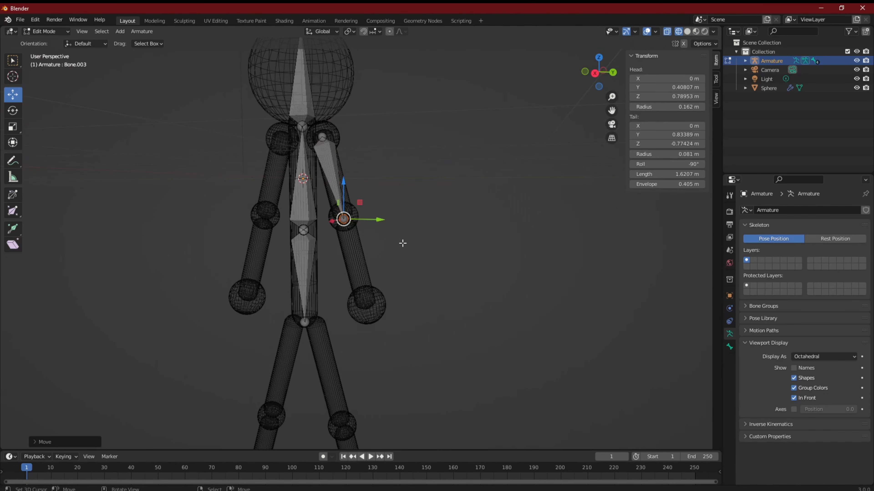
pyautogui.press('KP_3')
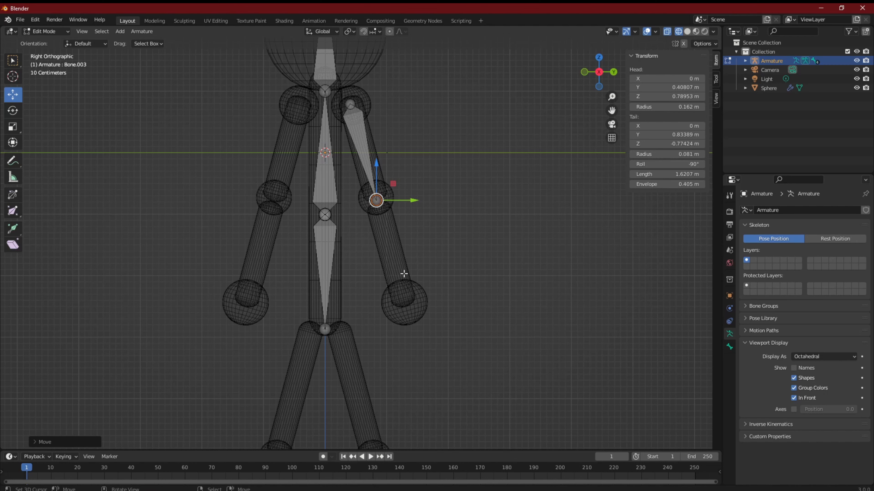
pyautogui.press('e')
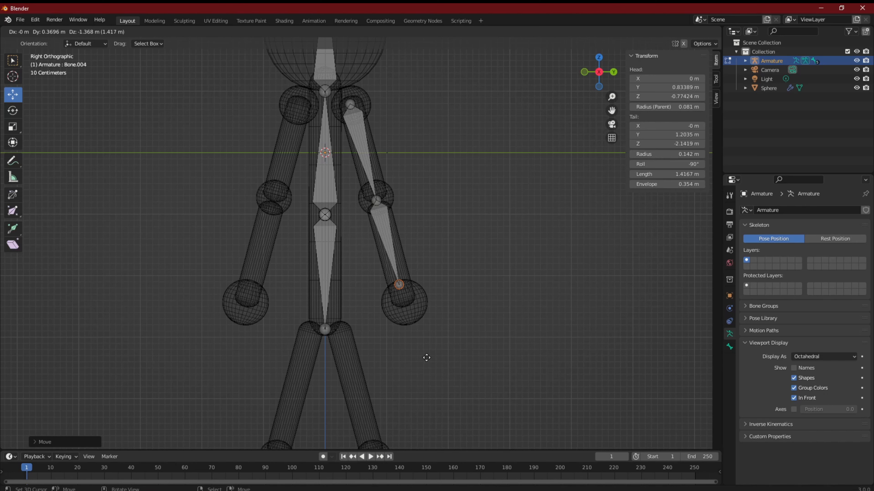
pyautogui.click(427, 358)
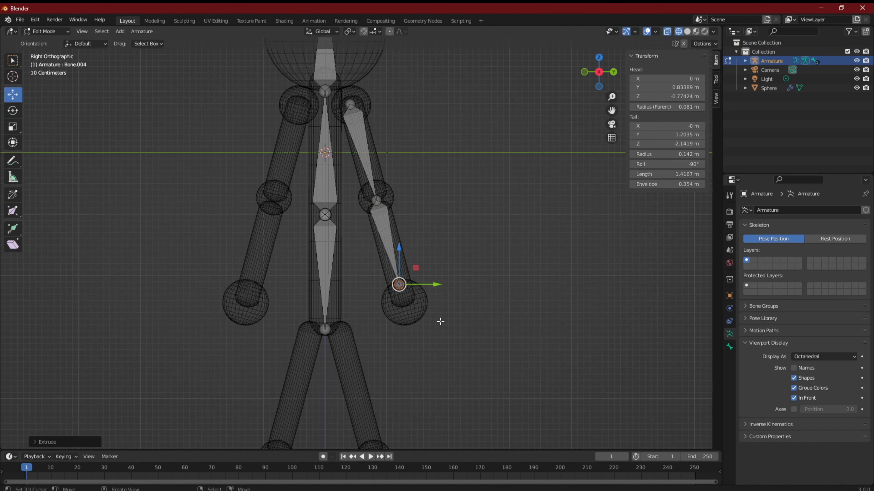
# Extrude a hand bone about 0.69 m from the wrist joint to the bottom of the hand sphere.
pyautogui.scroll(-4, 444, 302)
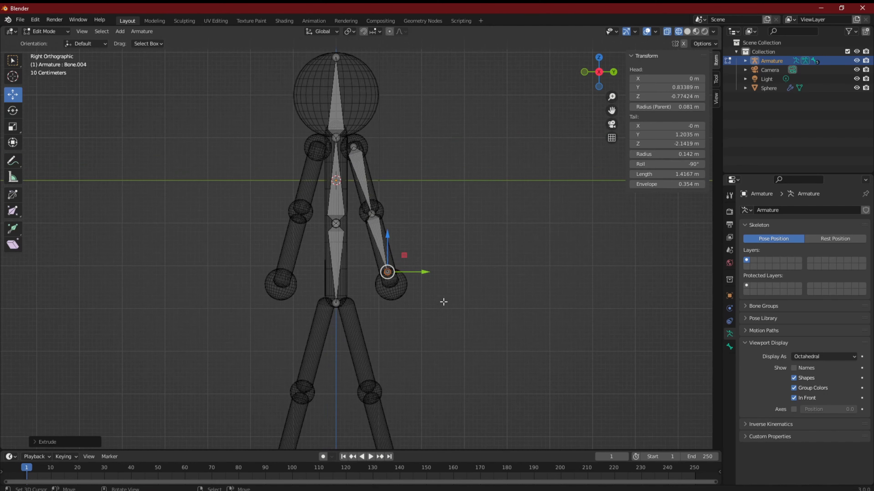
pyautogui.scroll(8, 446, 303)
pyautogui.keyDown('shift'); pyautogui.moveTo(467, 375); pyautogui.dragTo(445, 285, button='middle'); pyautogui.keyUp('shift')
pyautogui.press('e')
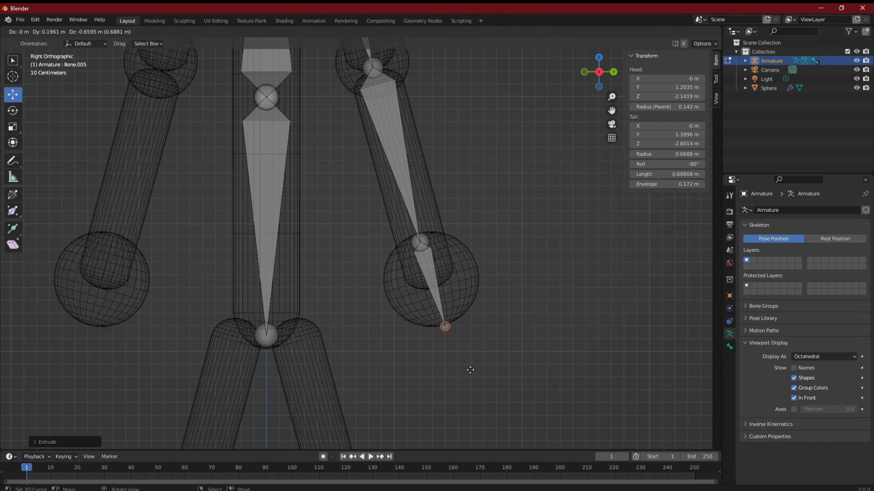
pyautogui.click(470, 370)
# Check the arm bones from an angle and nudge the hand bone's tip along Y to about 1.39 m.
pyautogui.scroll(-5, 415, 362)
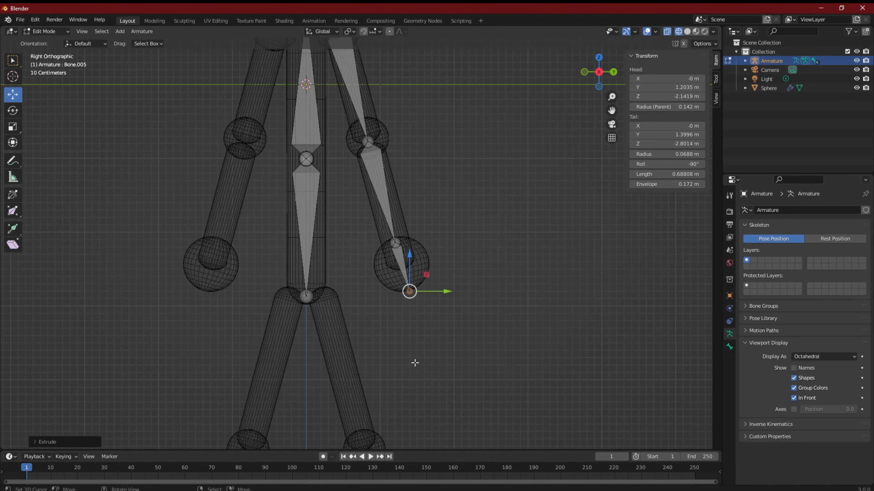
pyautogui.moveTo(396, 363)
pyautogui.mouseDown(button='middle')
pyautogui.moveTo(425, 359)
pyautogui.moveTo(322, 371)
pyautogui.moveTo(397, 380)
pyautogui.mouseUp(button='middle')
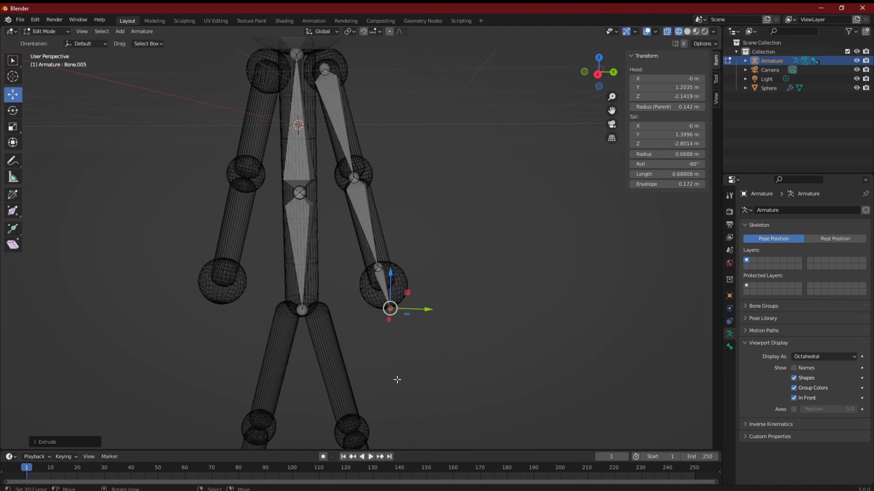
pyautogui.scroll(-1, 397, 379)
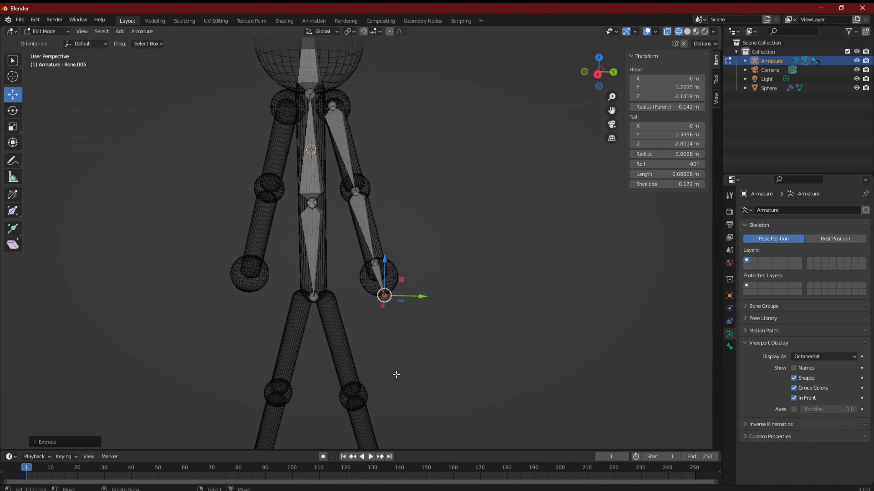
pyautogui.scroll(4, 376, 248)
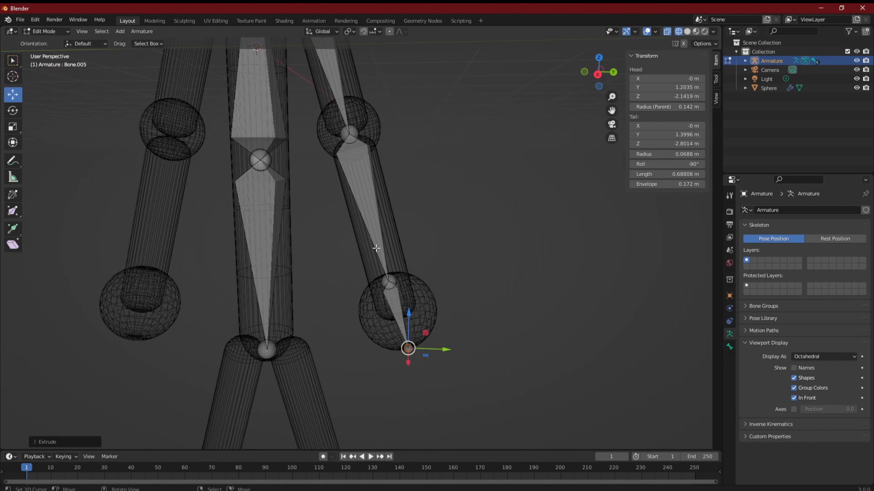
pyautogui.scroll(-1, 376, 248)
pyautogui.press('KP_3')
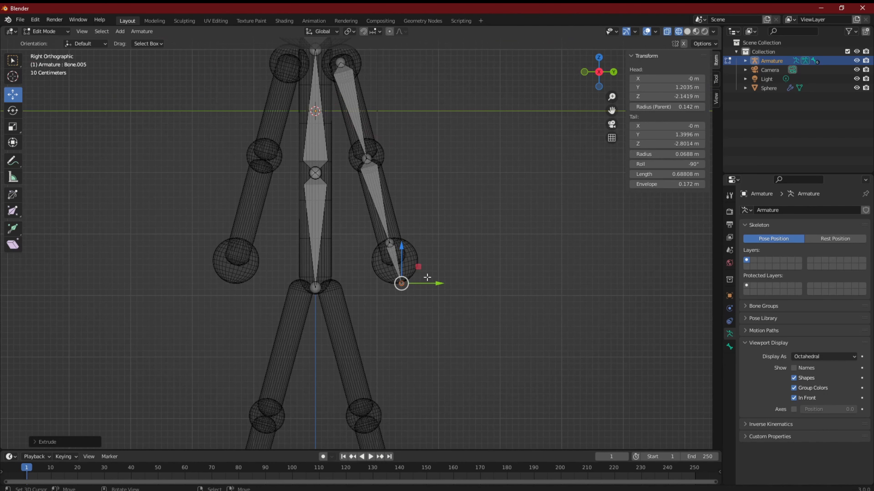
pyautogui.moveTo(443, 284); pyautogui.dragTo(441, 286)
pyautogui.scroll(-2, 376, 328)
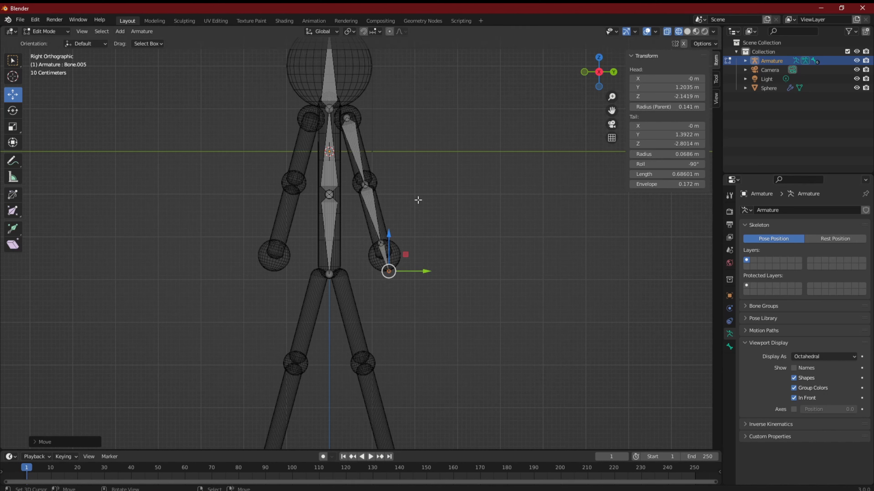
# Duplicate the upper arm, forearm and hand bones and place the copy about 0.83 m along negative Y at the opposite shoulder.
pyautogui.click(368, 151)
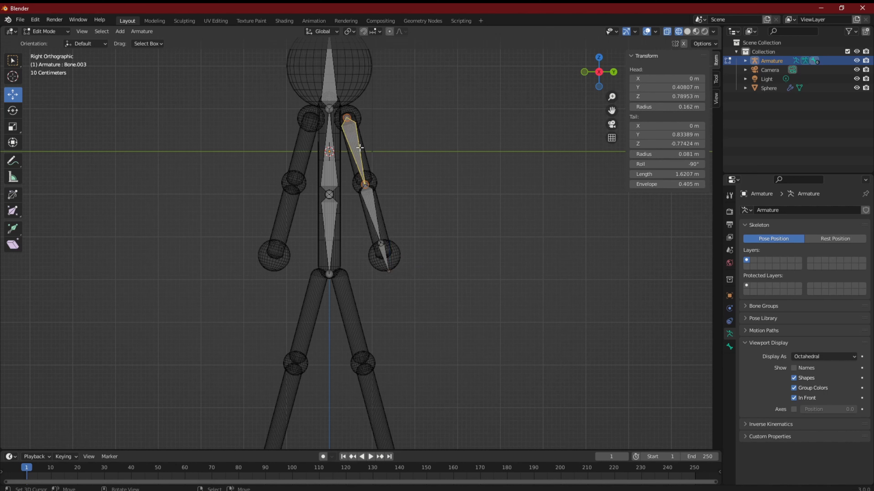
pyautogui.keyDown('shift'); pyautogui.click(371, 204); pyautogui.keyUp('shift')
pyautogui.keyDown('shift'); pyautogui.click(387, 258); pyautogui.keyUp('shift')
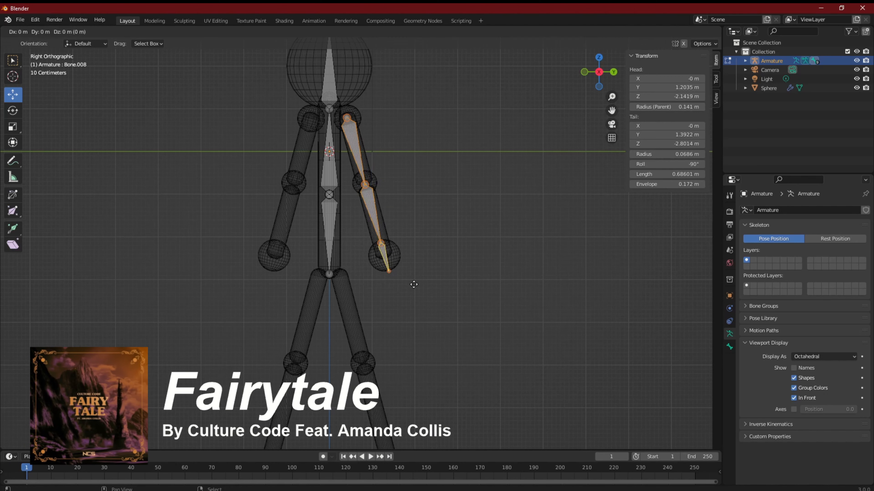
pyautogui.hotkey('shift', 'd')
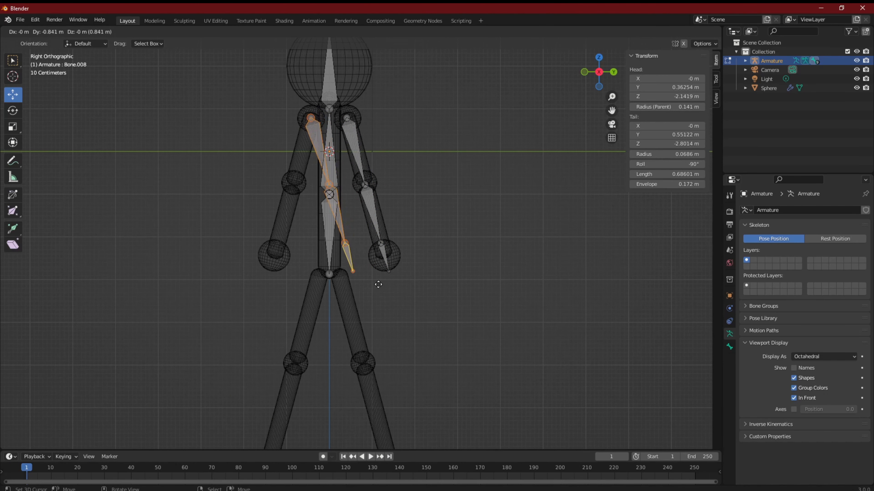
pyautogui.click(378, 284)
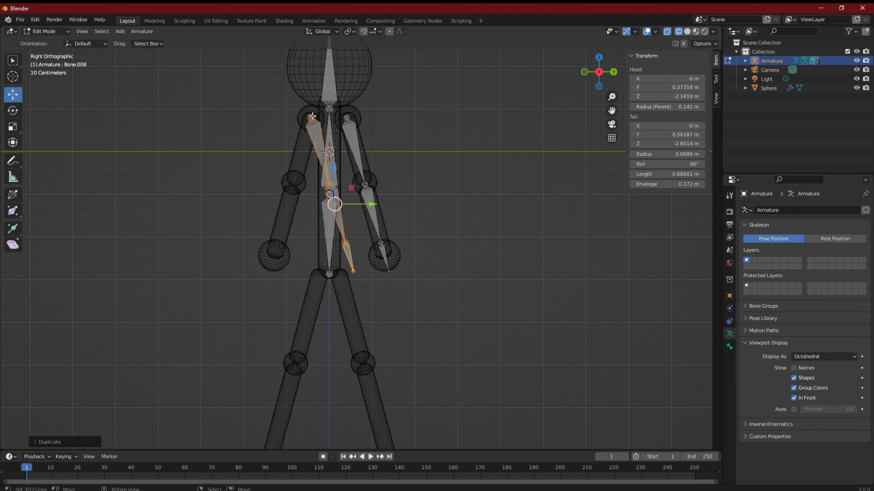
# Place the 3D cursor on the shoulder joint of the copied upper arm bone.
pyautogui.keyDown('shift'); pyautogui.rightClick(313, 128); pyautogui.keyUp('shift')
pyautogui.keyDown('shift'); pyautogui.rightClick(315, 134); pyautogui.keyUp('shift')
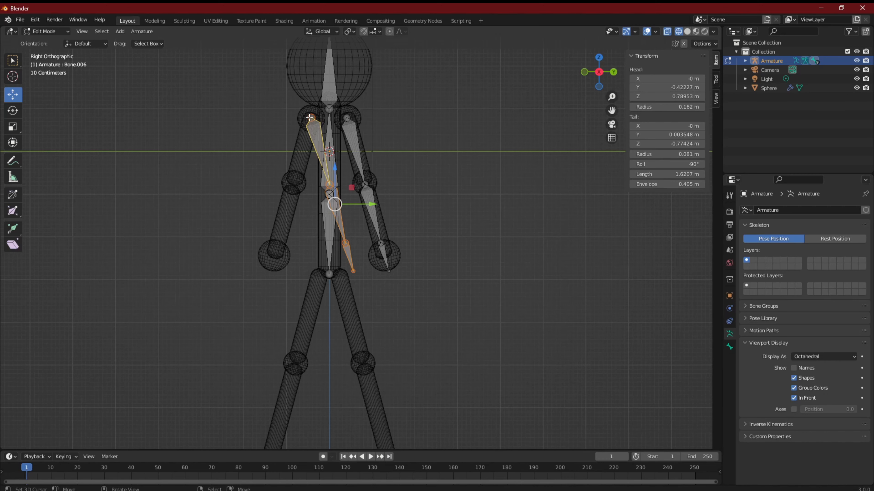
pyautogui.click(311, 118)
pyautogui.scroll(5, 312, 120)
pyautogui.keyDown('shift'); pyautogui.moveTo(302, 130); pyautogui.dragTo(428, 334, button='middle'); pyautogui.keyUp('shift')
pyautogui.scroll(2, 428, 334)
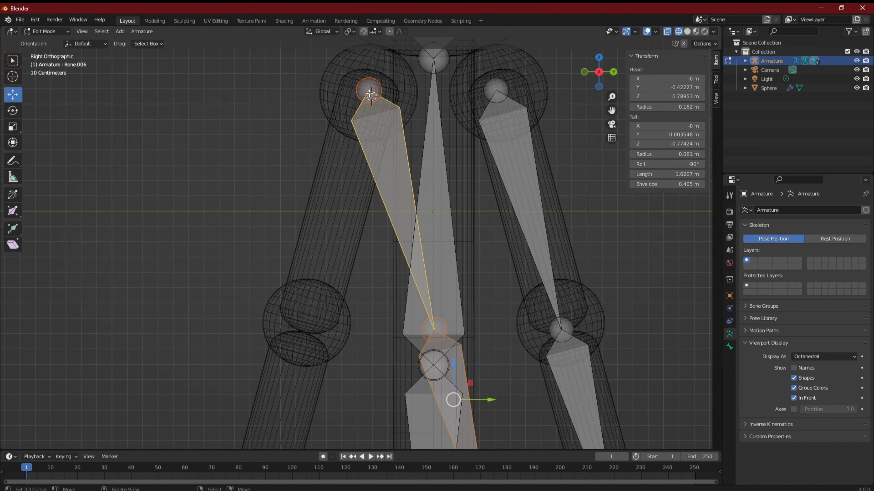
pyautogui.scroll(-5, 403, 155)
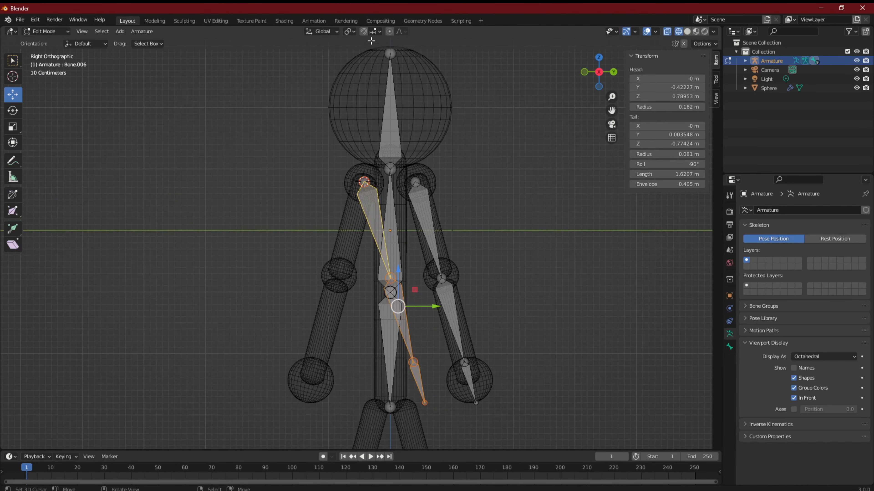
pyautogui.click(331, 33)
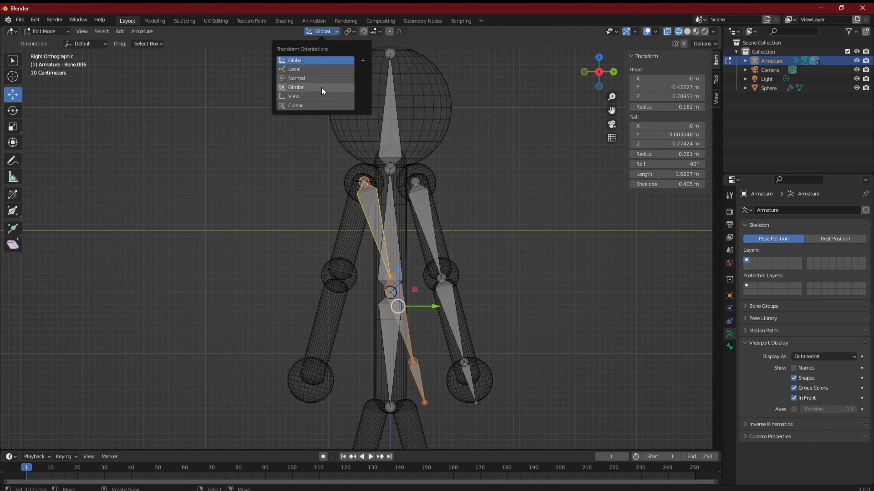
pyautogui.click(310, 106)
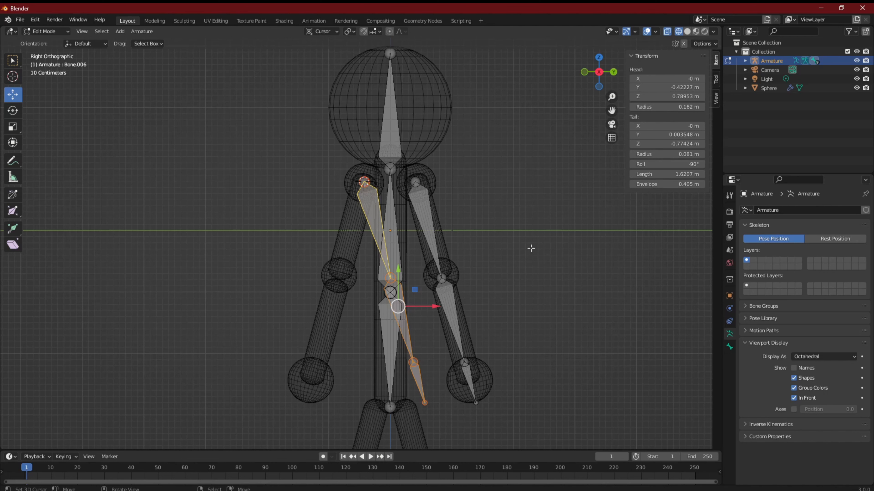
pyautogui.click(7, 114)
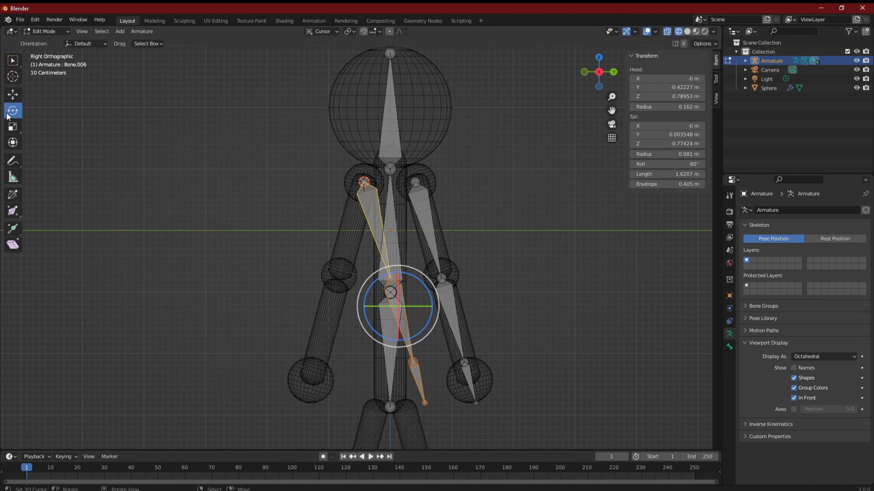
pyautogui.moveTo(426, 288); pyautogui.dragTo(435, 306)
pyautogui.hotkey('ctrl', 'z')
pyautogui.click(321, 32)
pyautogui.click(328, 69)
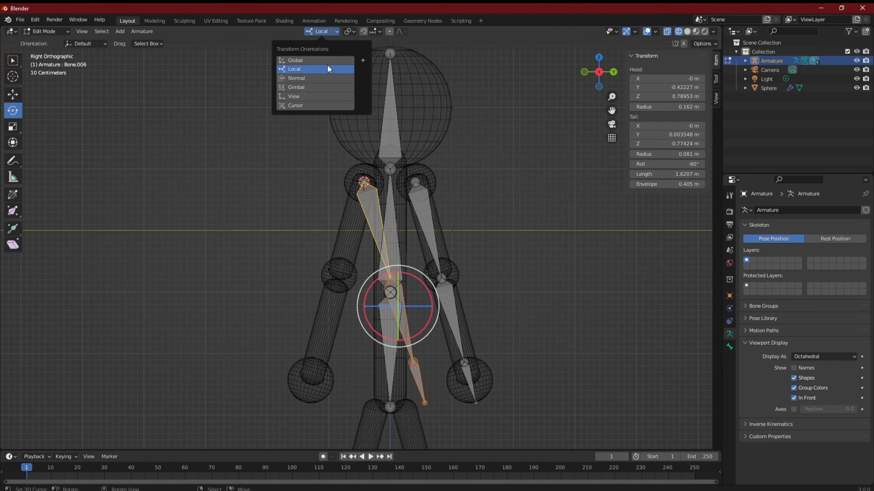
pyautogui.click(330, 61)
# Set the pivot point to 3D Cursor and rotate the copied arm bones about the shoulder until they lie inside the arm mesh.
pyautogui.click(351, 32)
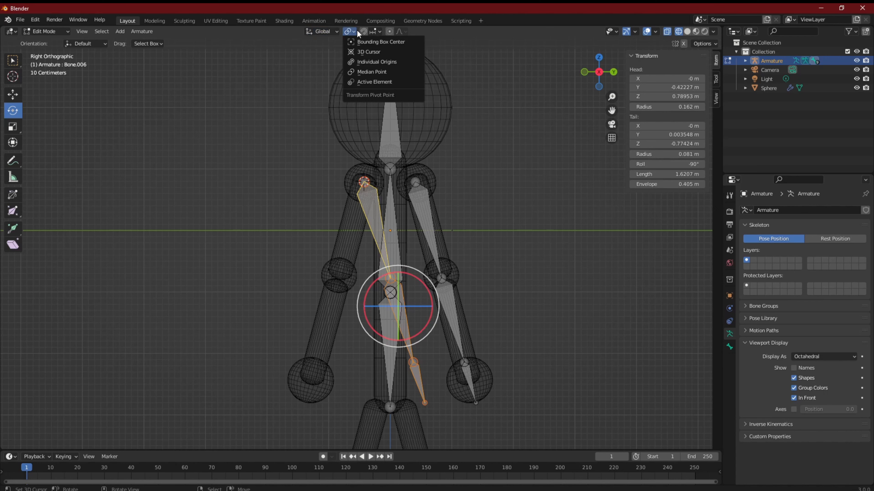
pyautogui.click(403, 52)
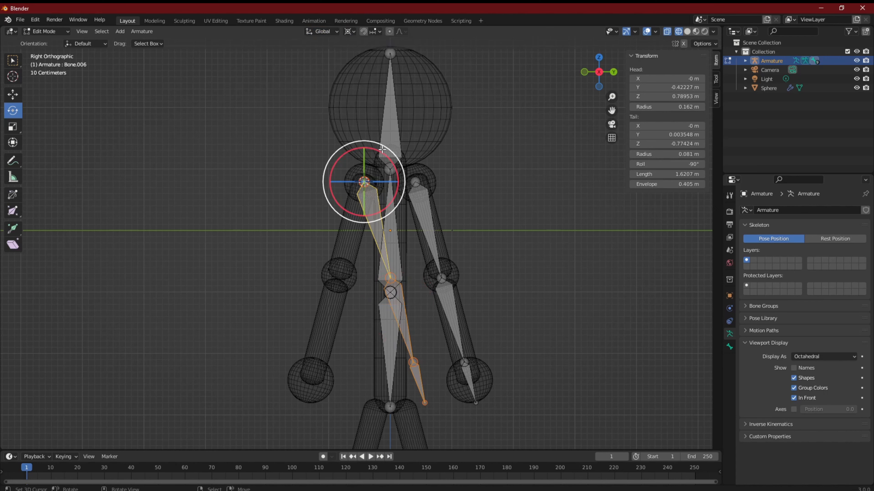
pyautogui.moveTo(382, 149); pyautogui.dragTo(389, 165)
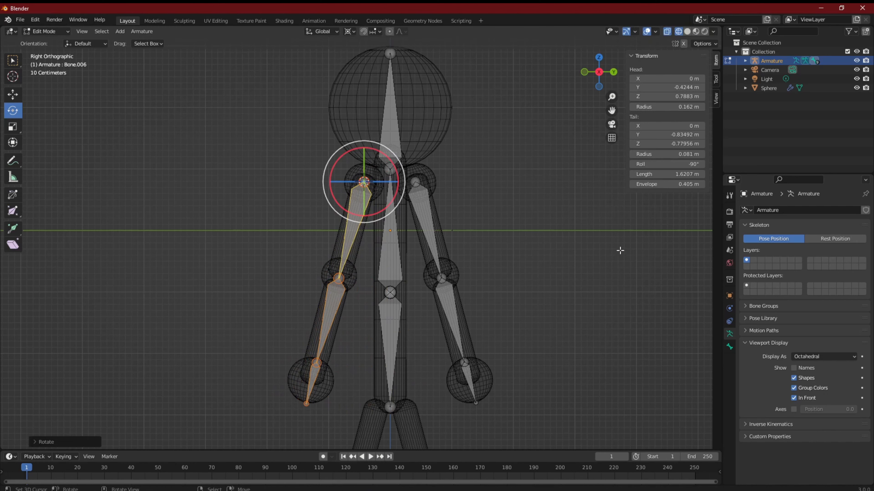
pyautogui.rightClick(570, 257)
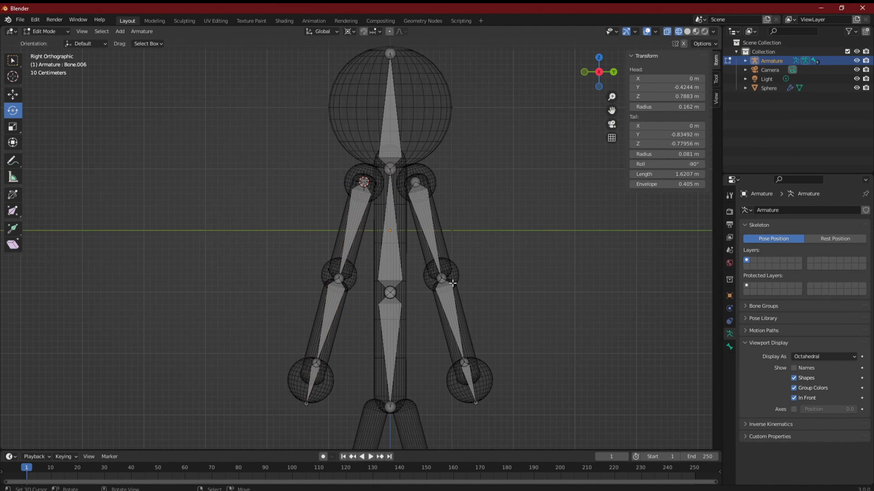
# Duplicate the original upper arm and forearm bones and place the copy about 3.68 m lower at the hip of the same-side leg.
pyautogui.keyDown('shift'); pyautogui.moveTo(449, 290); pyautogui.dragTo(452, 118, button='middle'); pyautogui.keyUp('shift')
pyautogui.scroll(-4, 440, 154)
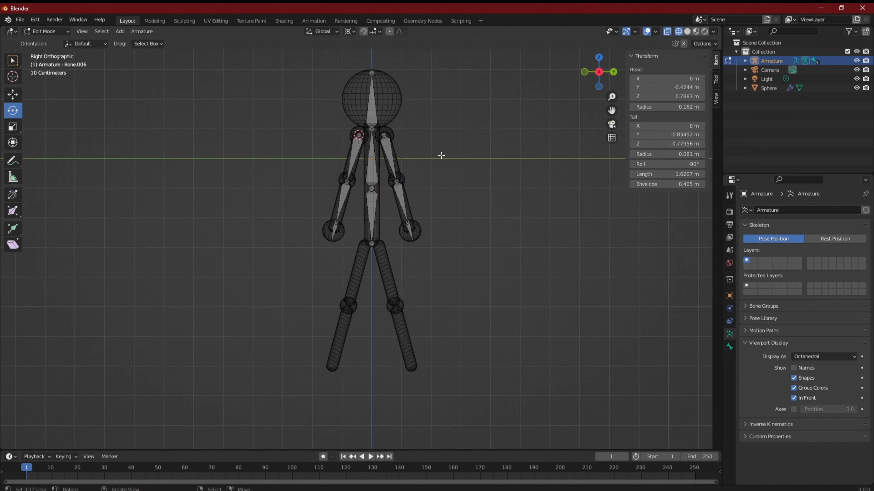
pyautogui.scroll(4, 440, 160)
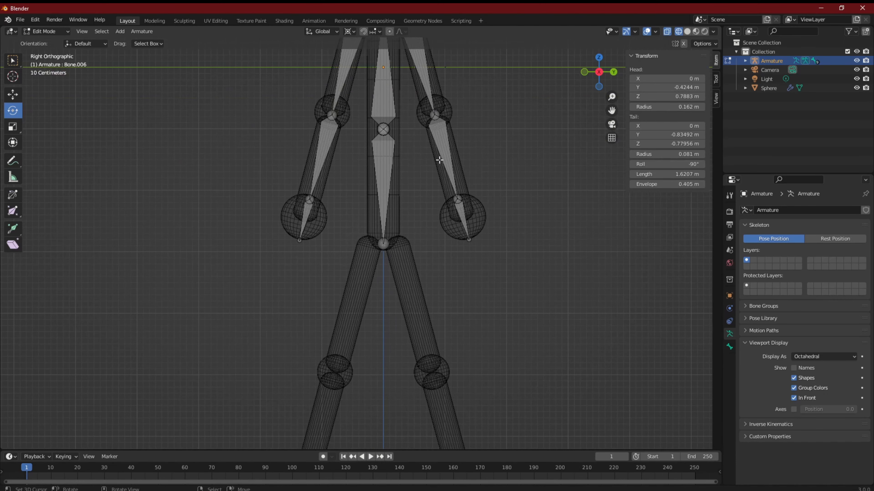
pyautogui.scroll(-1, 440, 160)
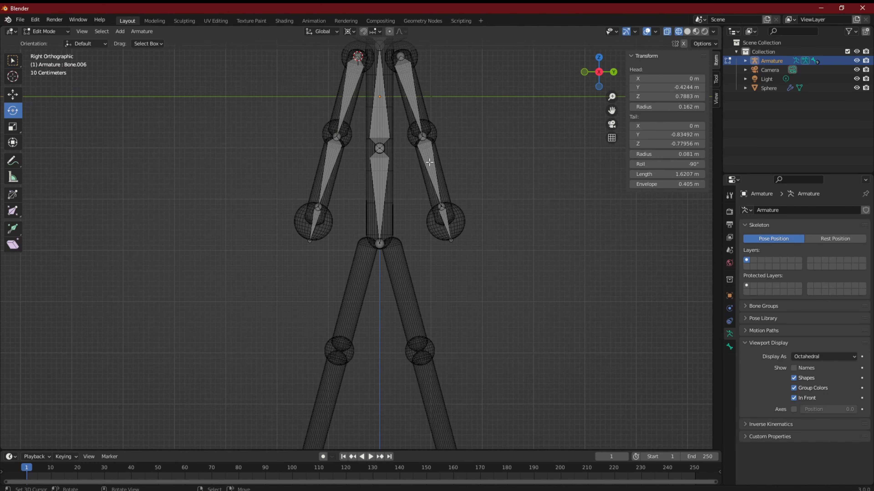
pyautogui.keyDown('shift'); pyautogui.click(430, 162); pyautogui.keyUp('shift')
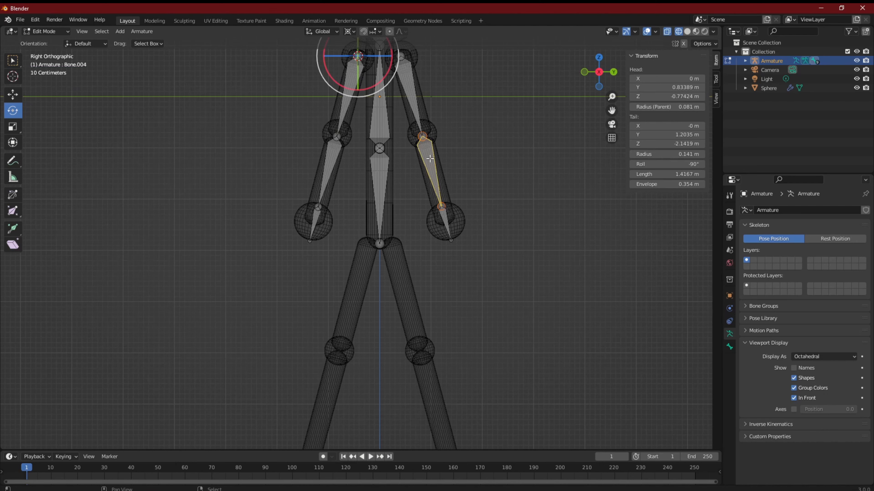
pyautogui.keyDown('shift'); pyautogui.click(412, 97); pyautogui.keyUp('shift')
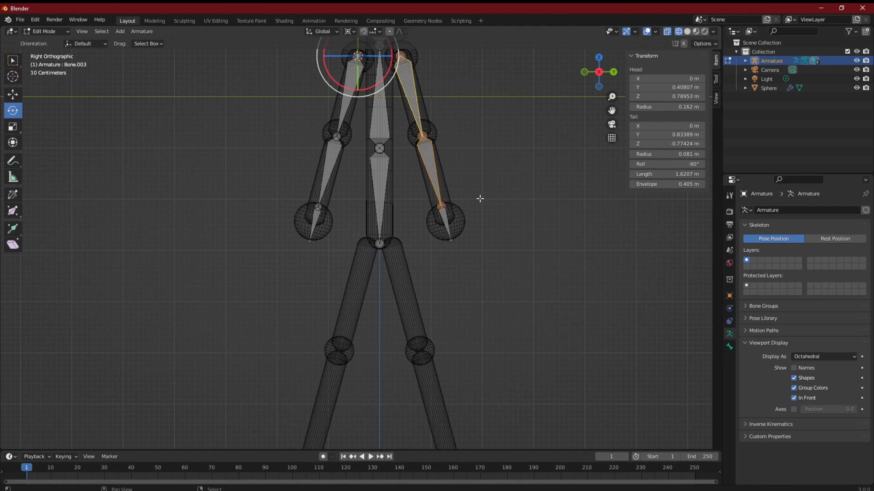
pyautogui.keyDown('shift'); pyautogui.moveTo(476, 190); pyautogui.dragTo(459, 125, button='middle'); pyautogui.keyUp('shift')
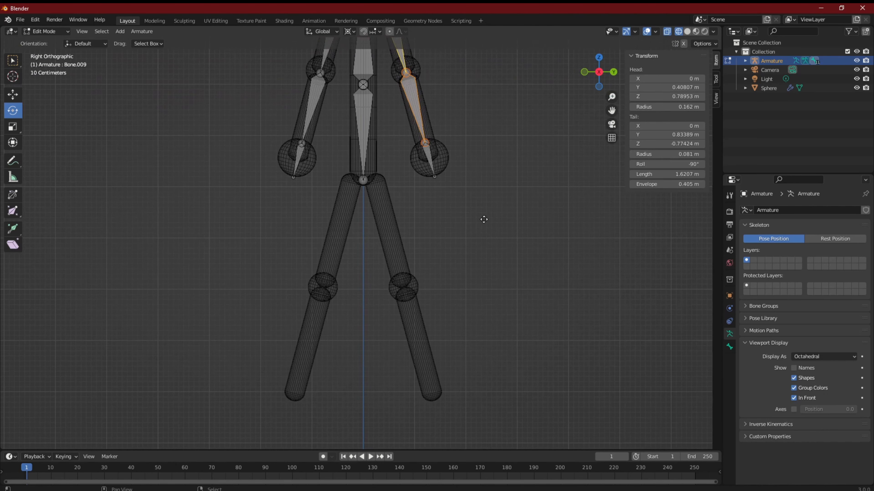
pyautogui.hotkey('shift', 'd')
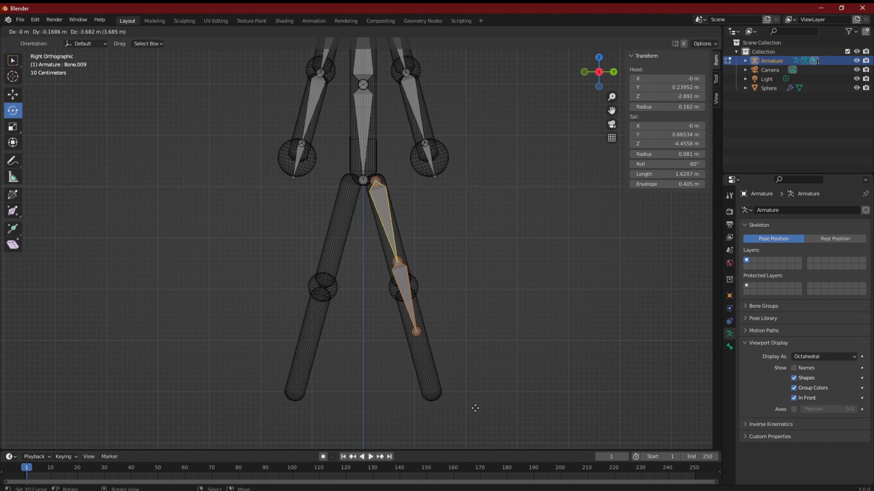
pyautogui.click(475, 408)
pyautogui.click(398, 261)
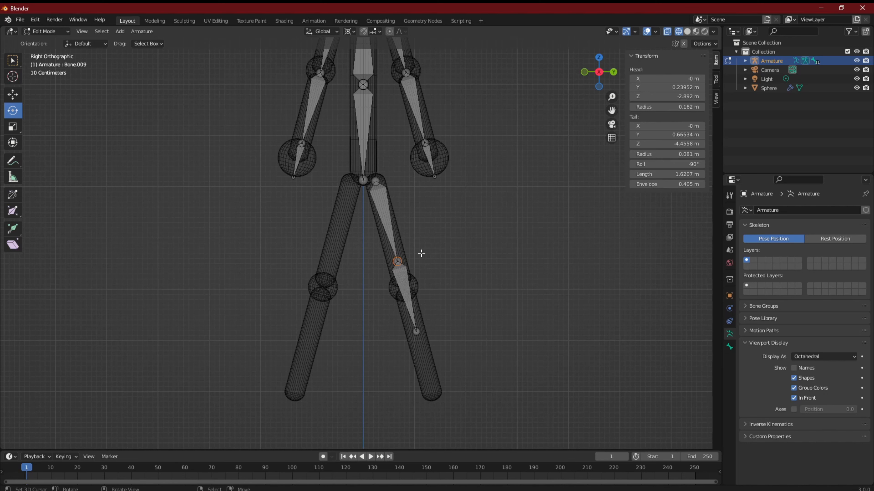
pyautogui.press('g')
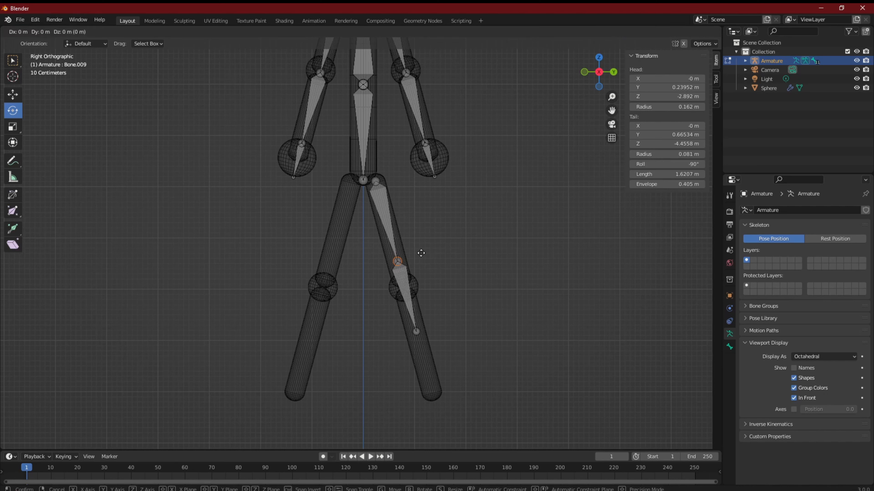
pyautogui.press('x')
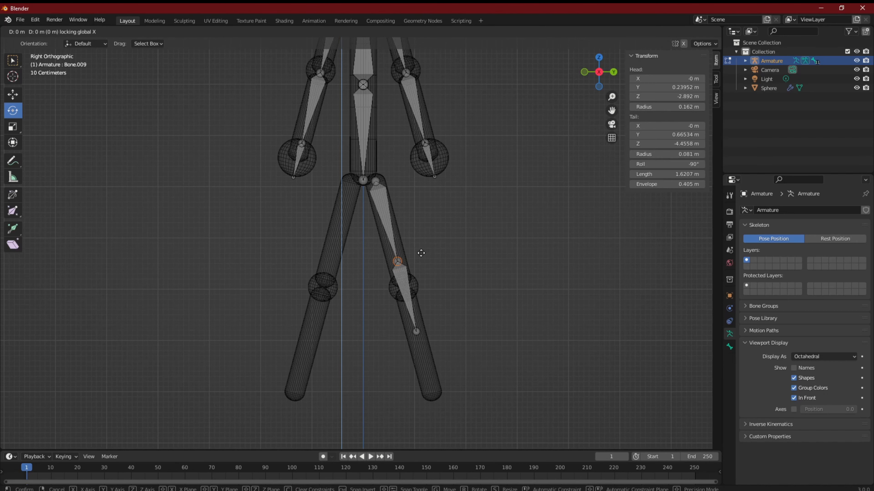
pyautogui.rightClick(421, 253)
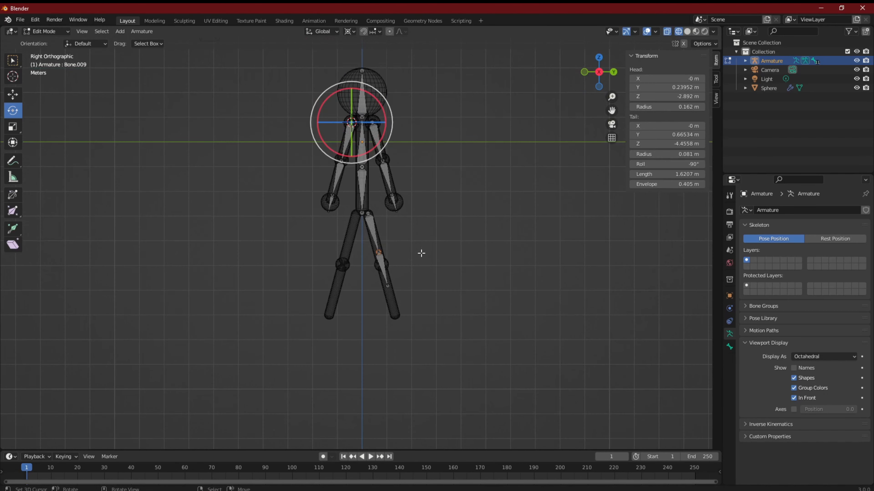
# In the right orthographic view, move the joint between the leg bones about 0.13 m along Y and 0.51 m down to the knee, excluding X.
pyautogui.moveTo(421, 254); pyautogui.dragTo(386, 259, button='middle')
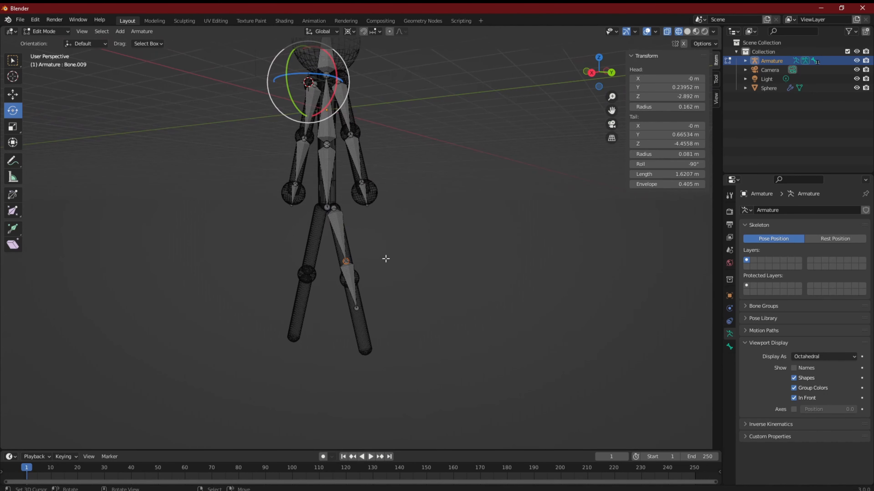
pyautogui.press('KP_3')
pyautogui.scroll(4, 406, 270)
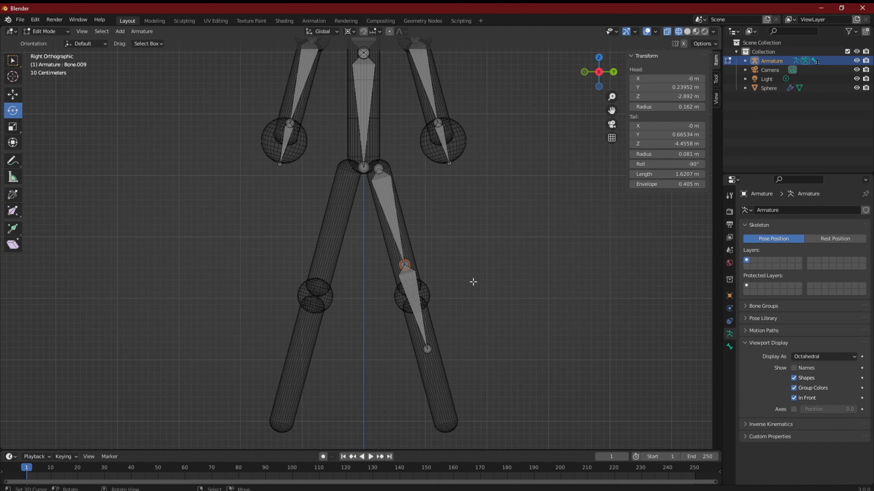
pyautogui.press('g')
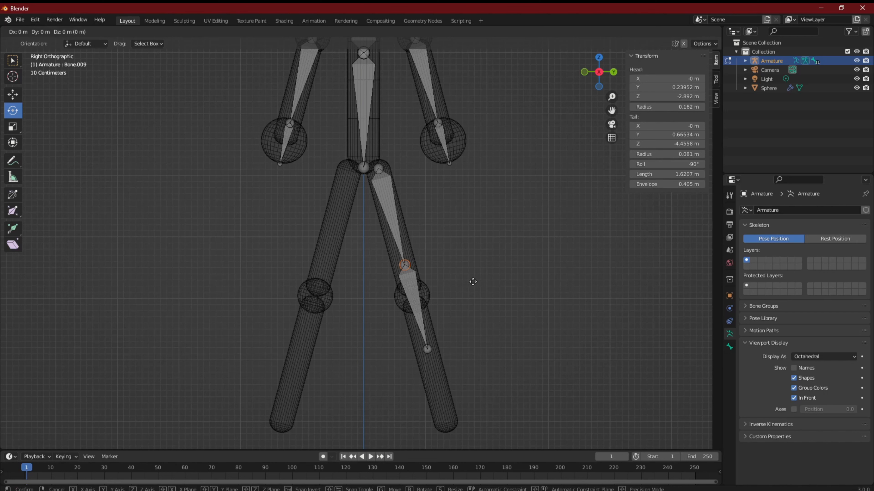
pyautogui.hotkey('shift', 'x')
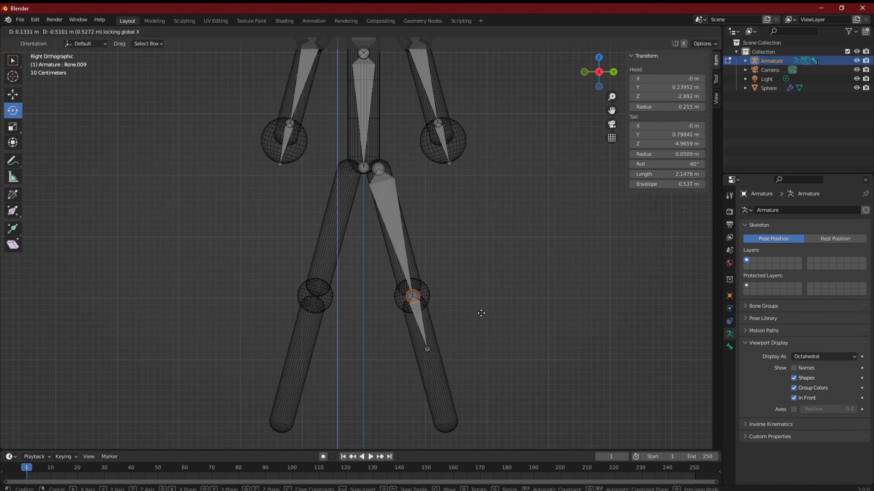
pyautogui.click(481, 313)
# Move the lower leg bone's tip to the bottom of the leg without changing X, making the bone about 2.28 m long.
pyautogui.click(427, 349)
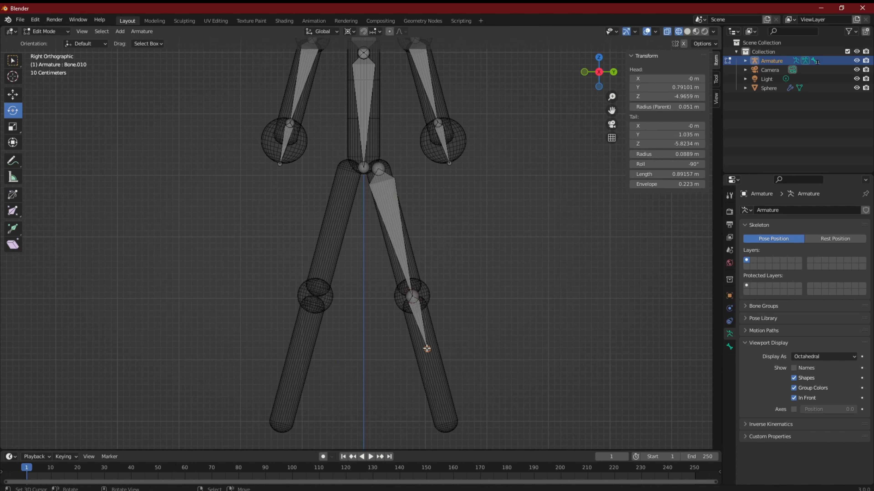
pyautogui.press('g')
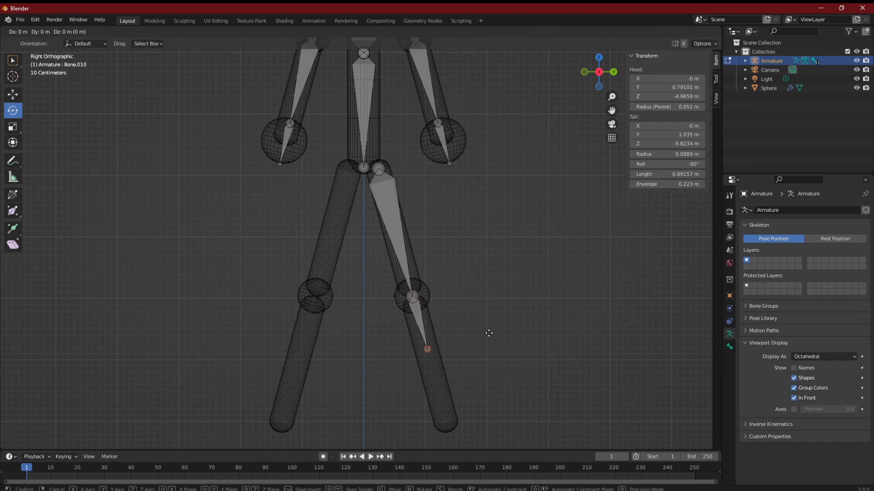
pyautogui.press('x')
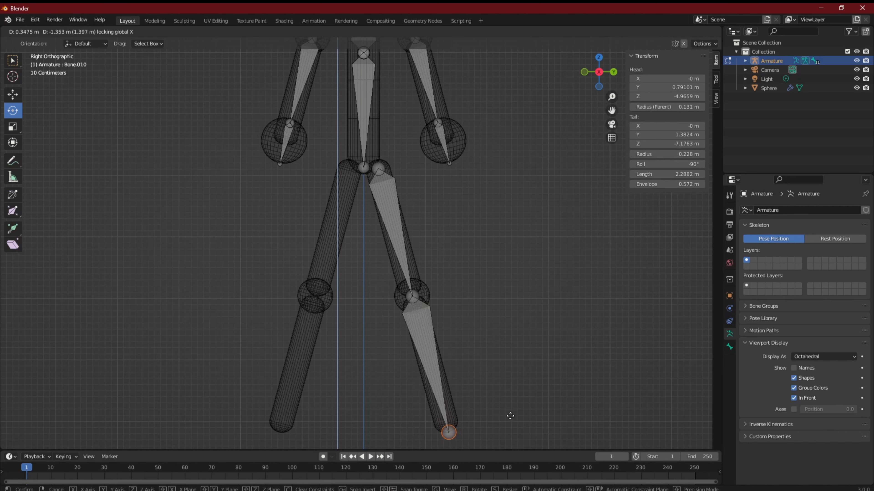
pyautogui.click(511, 416)
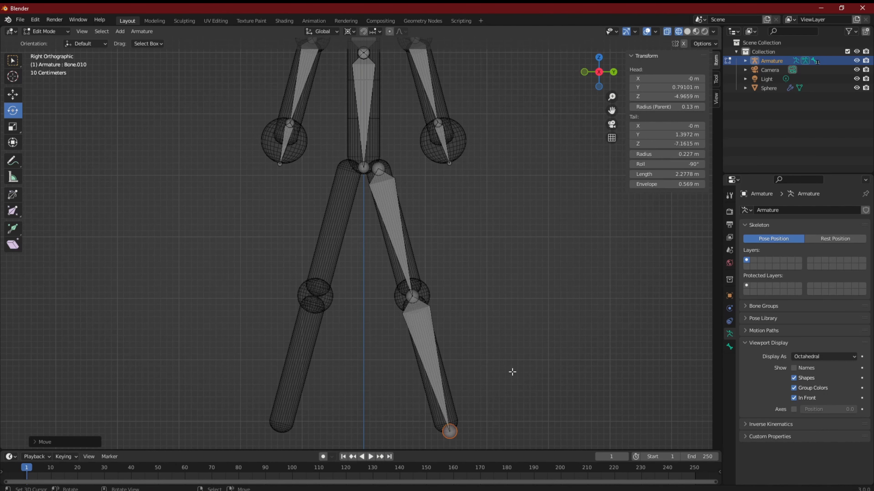
# Nudge the lower leg bone's tip to about Y 1.39 m and Z -7.18 m, and check the leg bones from an angle.
pyautogui.keyDown('shift'); pyautogui.moveTo(509, 372); pyautogui.dragTo(515, 299, button='middle'); pyautogui.keyUp('shift')
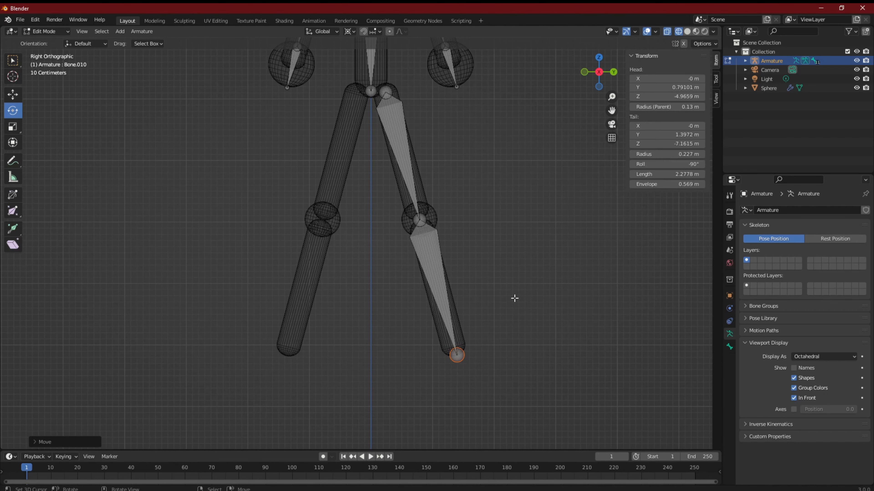
pyautogui.scroll(3, 514, 298)
pyautogui.keyDown('shift'); pyautogui.moveTo(513, 306); pyautogui.dragTo(484, 230, button='middle'); pyautogui.keyUp('shift')
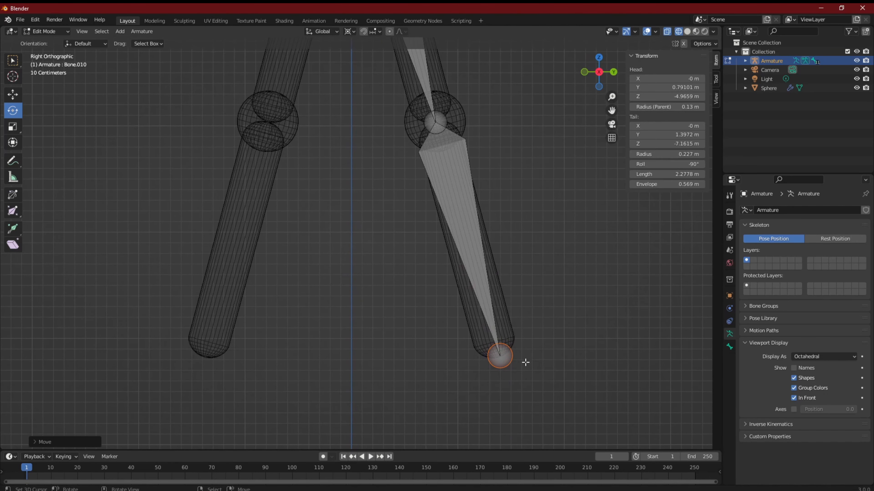
pyautogui.press('g')
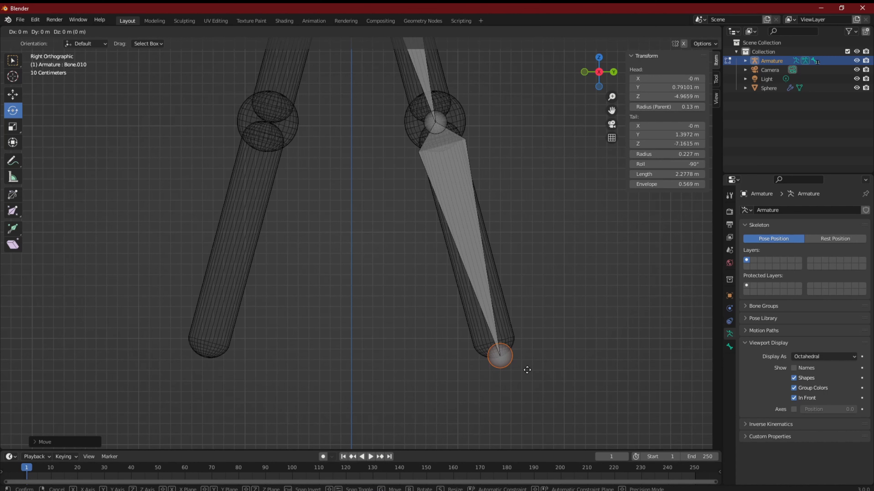
pyautogui.hotkey('shift', 'x')
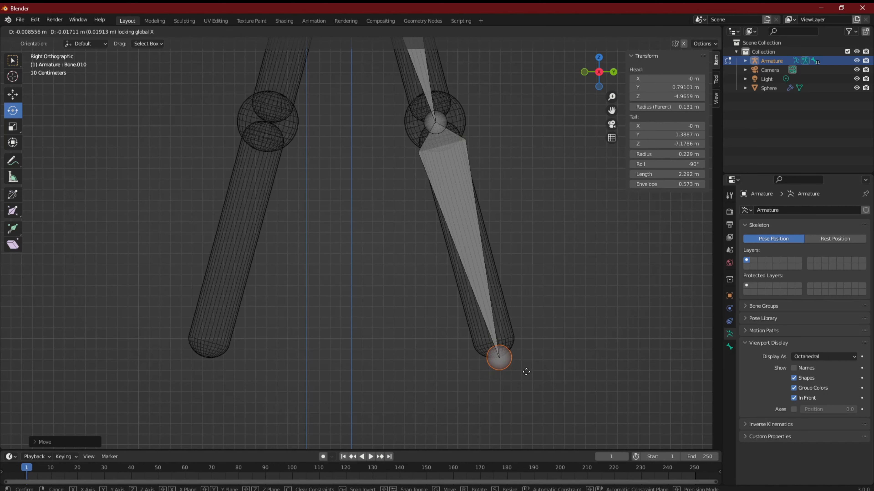
pyautogui.click(526, 372)
pyautogui.moveTo(557, 353); pyautogui.dragTo(511, 367, button='middle')
pyautogui.scroll(-6, 501, 361)
pyautogui.scroll(-4, 511, 366)
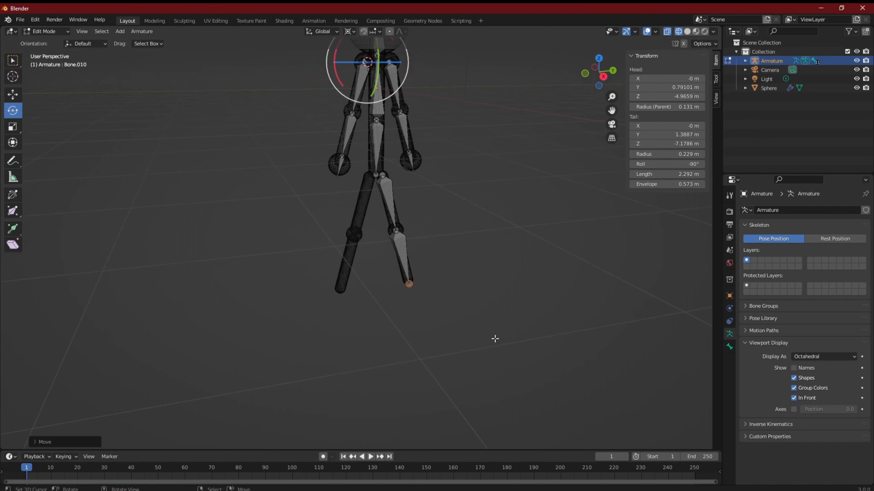
# In the right orthographic view, duplicate the finished upper and lower leg bones and move the copy about -0.48 m along Y to the other hip.
pyautogui.moveTo(474, 324); pyautogui.dragTo(453, 315, button='middle')
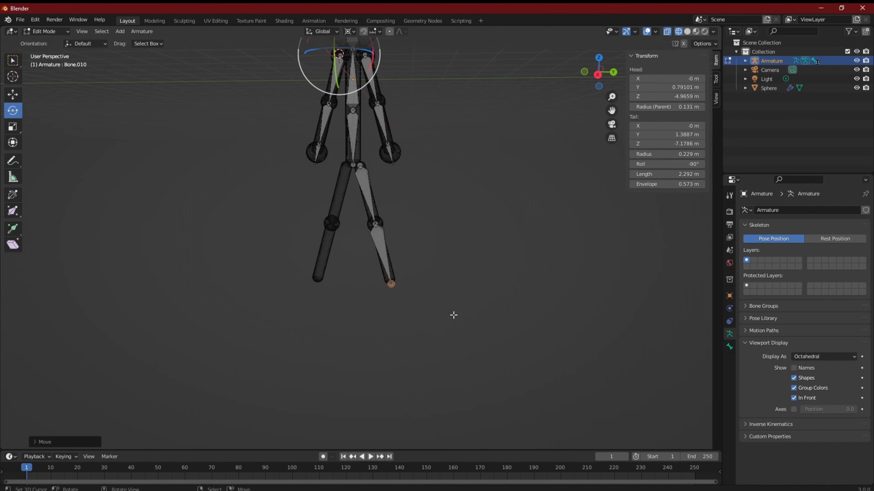
pyautogui.scroll(5, 443, 285)
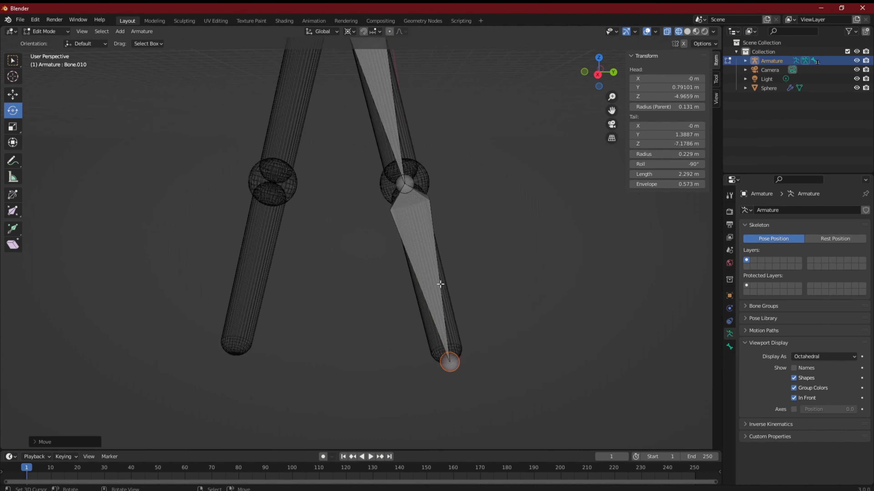
pyautogui.scroll(-4, 442, 285)
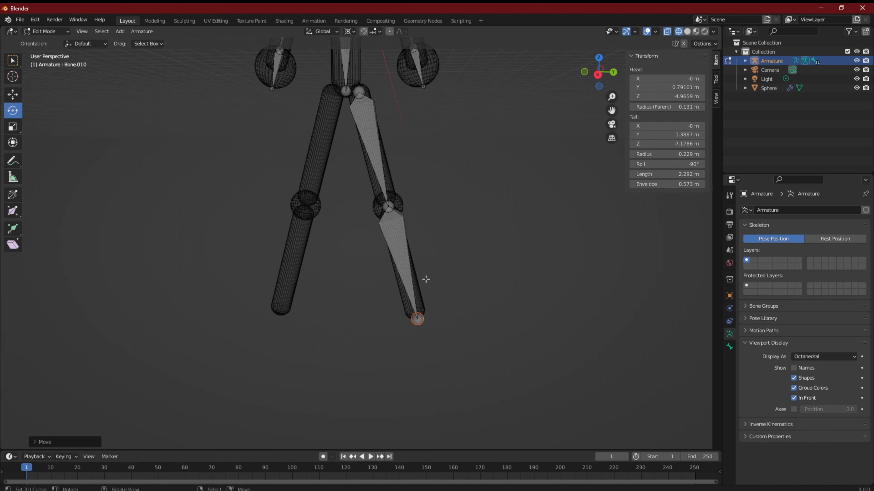
pyautogui.click(407, 258)
pyautogui.keyDown('shift'); pyautogui.click(373, 150); pyautogui.keyUp('shift')
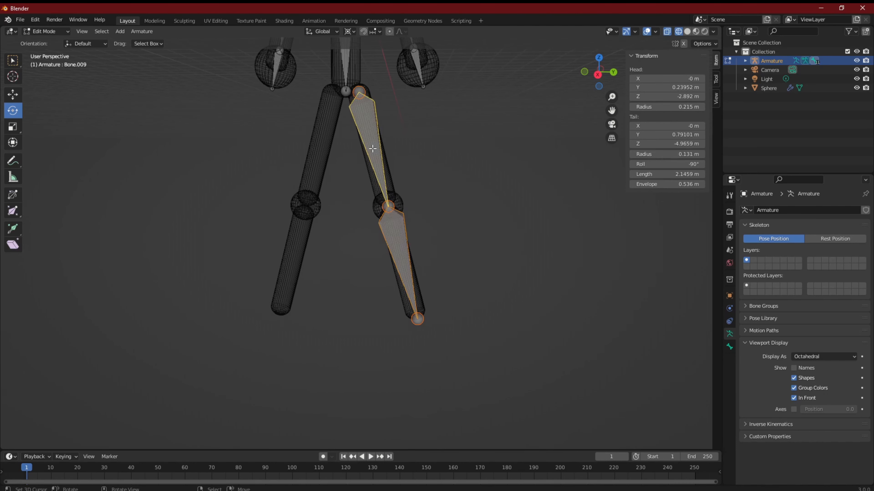
pyautogui.press('KP_3')
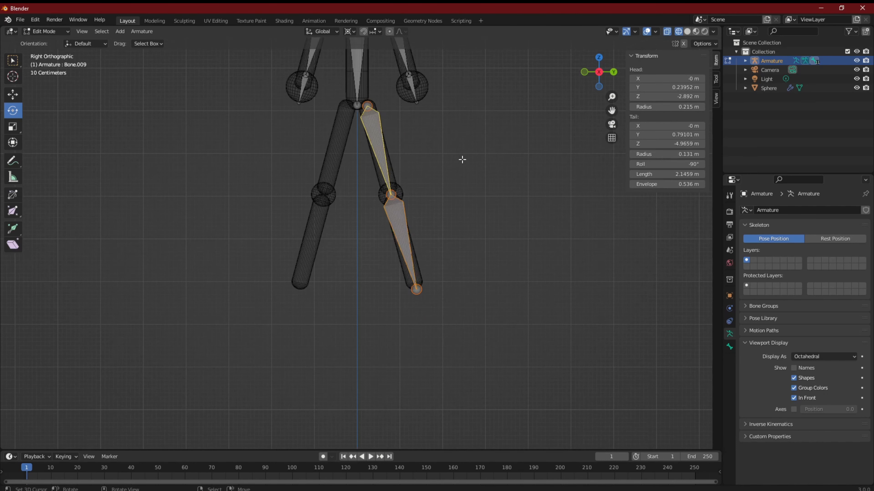
pyautogui.scroll(2, 452, 172)
pyautogui.keyDown('shift'); pyautogui.moveTo(453, 172); pyautogui.dragTo(506, 239, button='middle'); pyautogui.keyUp('shift')
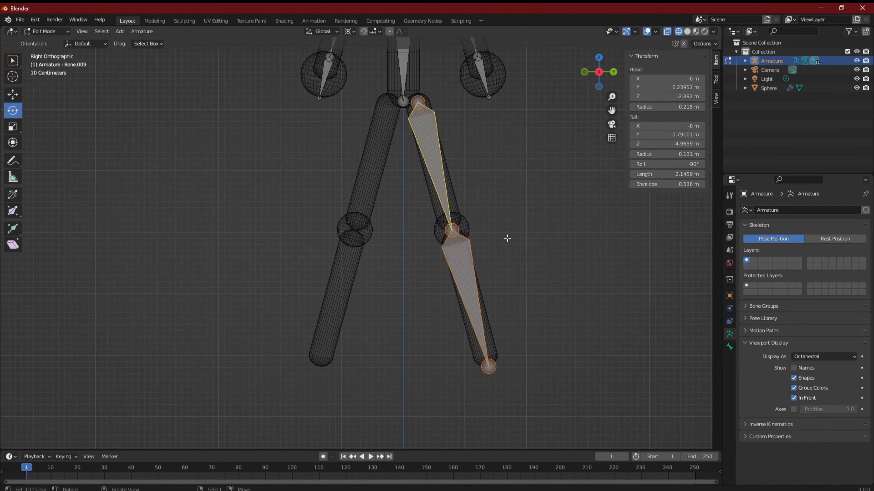
pyautogui.hotkey('shift', 'd')
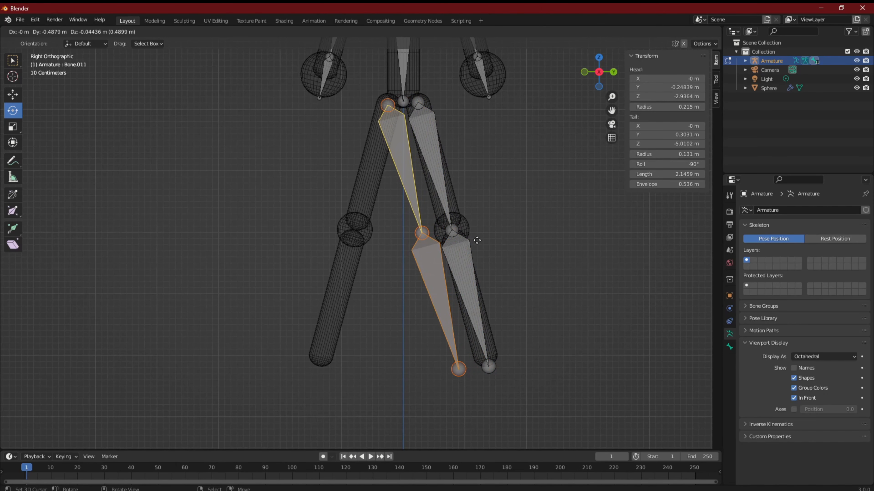
pyautogui.press('y')
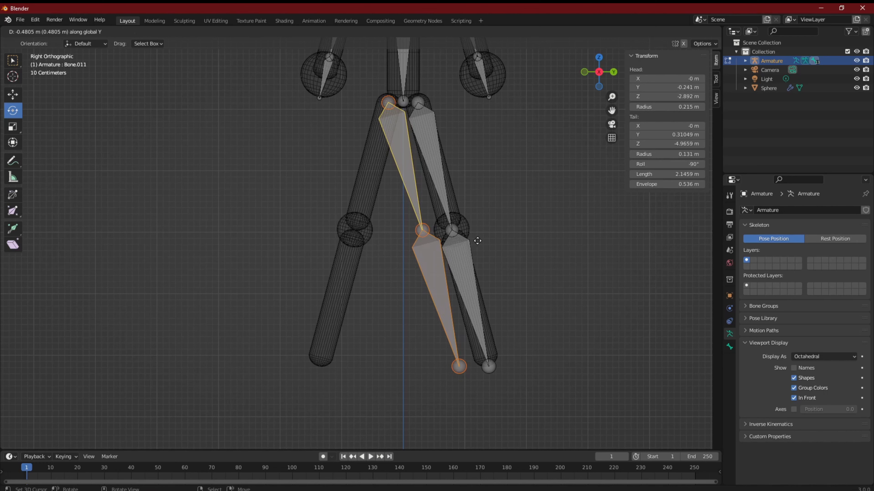
pyautogui.click(477, 241)
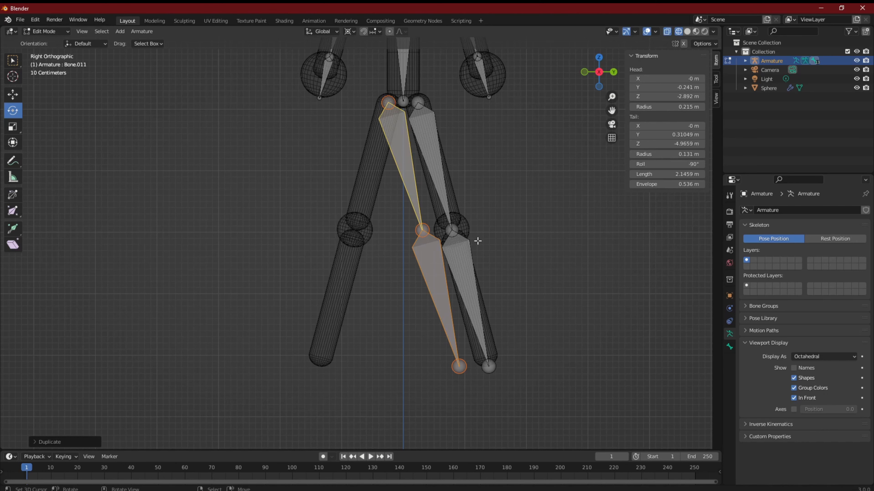
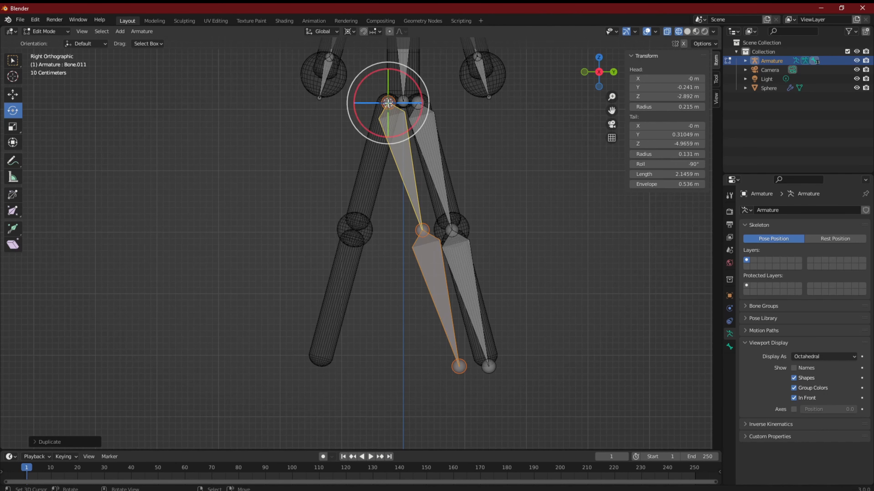
# Place the 3D cursor at the centre of the duplicated upper leg bone's hip joint.
pyautogui.scroll(4, 396, 123)
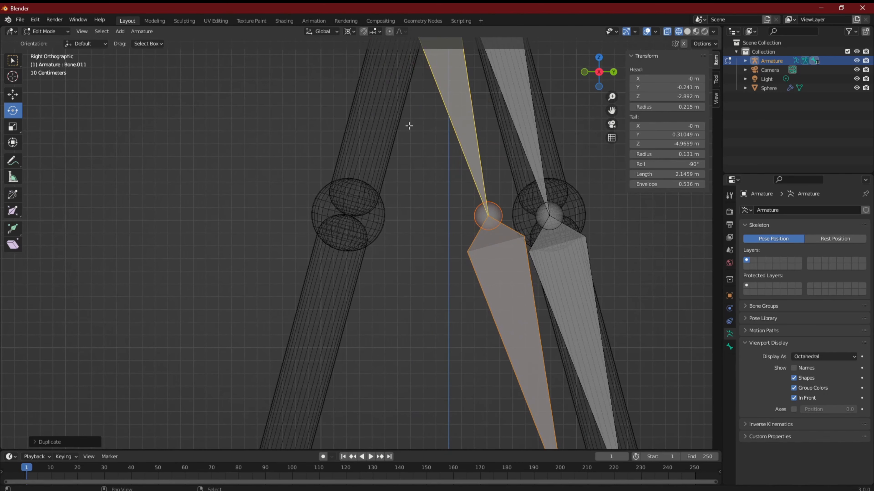
pyautogui.keyDown('shift'); pyautogui.moveTo(408, 124); pyautogui.dragTo(406, 374, button='middle'); pyautogui.keyUp('shift')
pyautogui.scroll(3, 406, 374)
pyautogui.scroll(1, 407, 374)
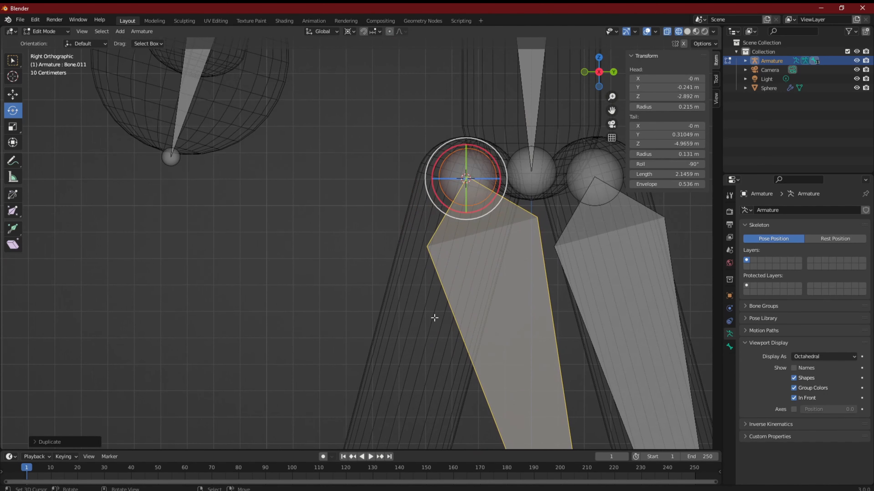
pyautogui.click(467, 177)
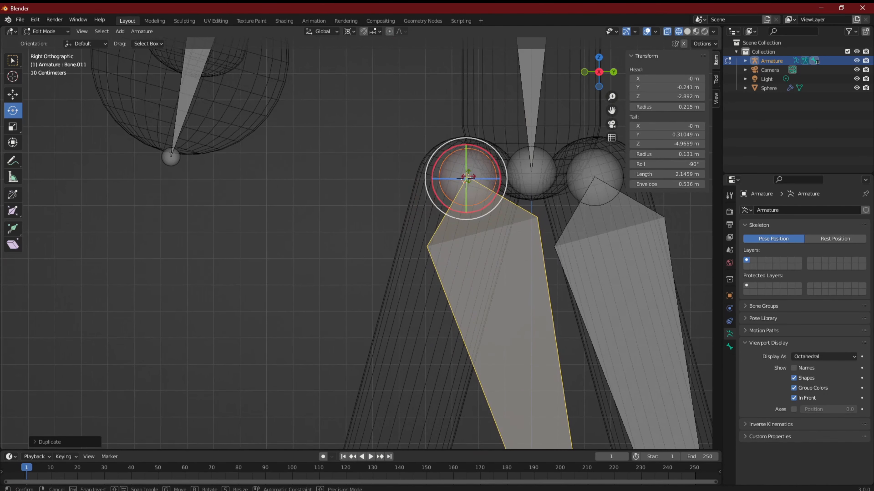
pyautogui.keyDown('shift'); pyautogui.rightClick(371, 213); pyautogui.keyUp('shift')
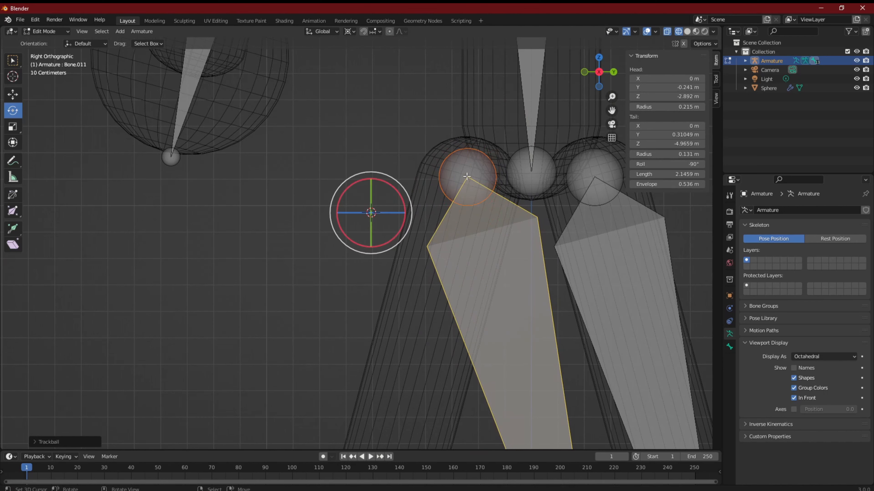
pyautogui.keyDown('shift'); pyautogui.rightClick(467, 176); pyautogui.keyUp('shift')
# Rotate both duplicated leg bones around the 3D cursor into the empty leg, bringing the knee joint to about Y -0.80 m and Z -4.96 m.
pyautogui.scroll(-3, 517, 241)
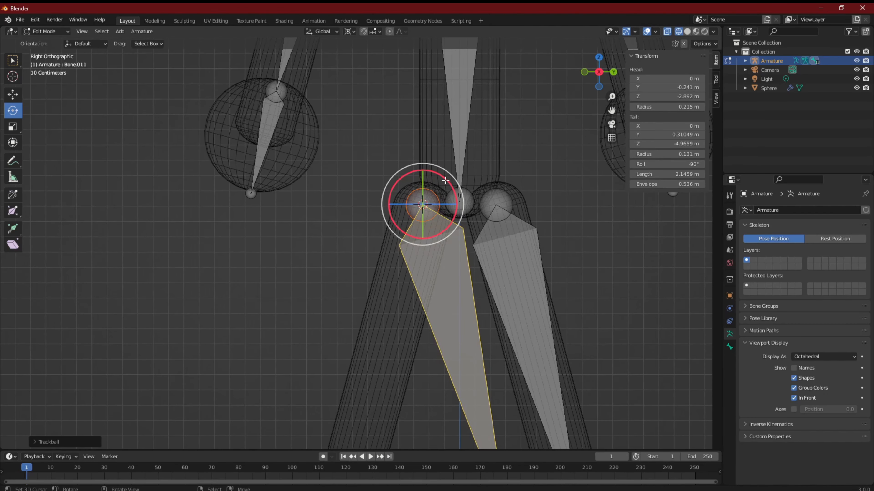
pyautogui.rightClick(446, 181)
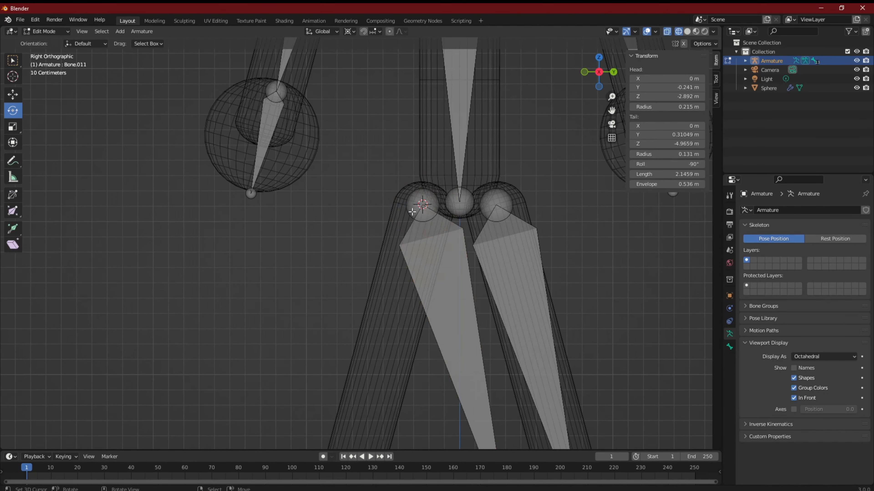
pyautogui.scroll(-2, 446, 260)
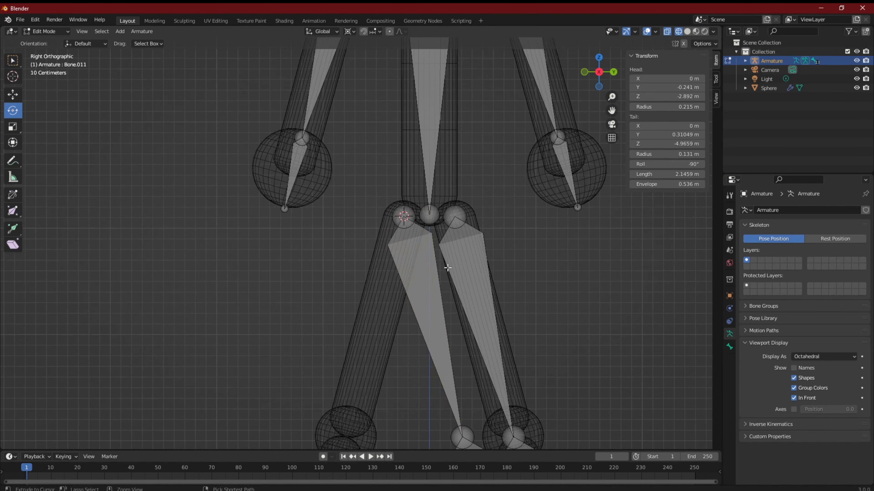
pyautogui.rightClick(438, 246)
pyautogui.moveTo(438, 245); pyautogui.dragTo(435, 198)
pyautogui.scroll(-5, 406, 332)
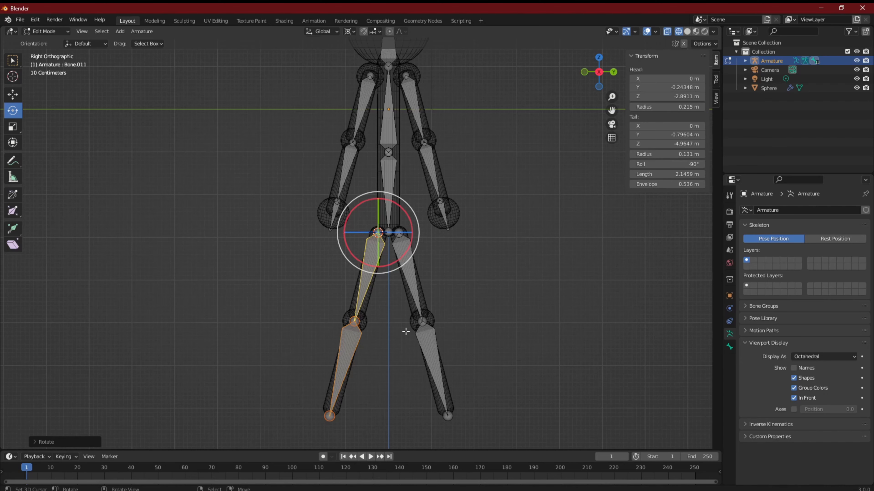
pyautogui.scroll(2, 358, 351)
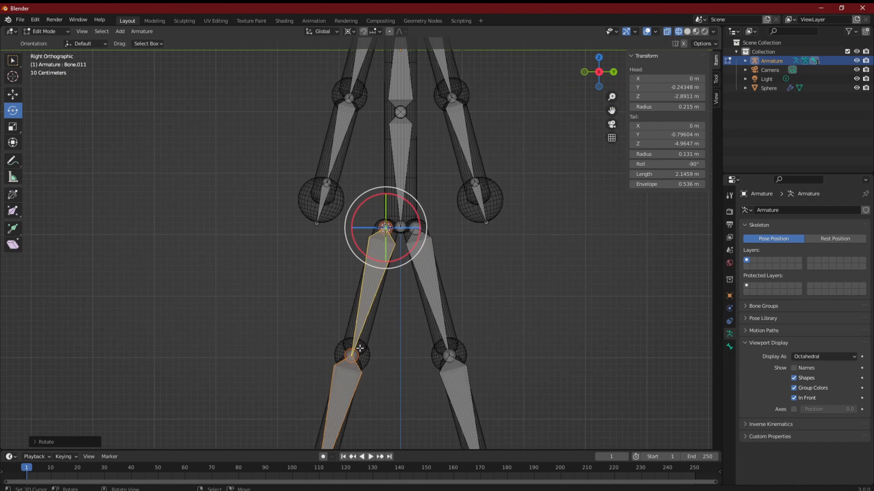
pyautogui.scroll(6, 372, 348)
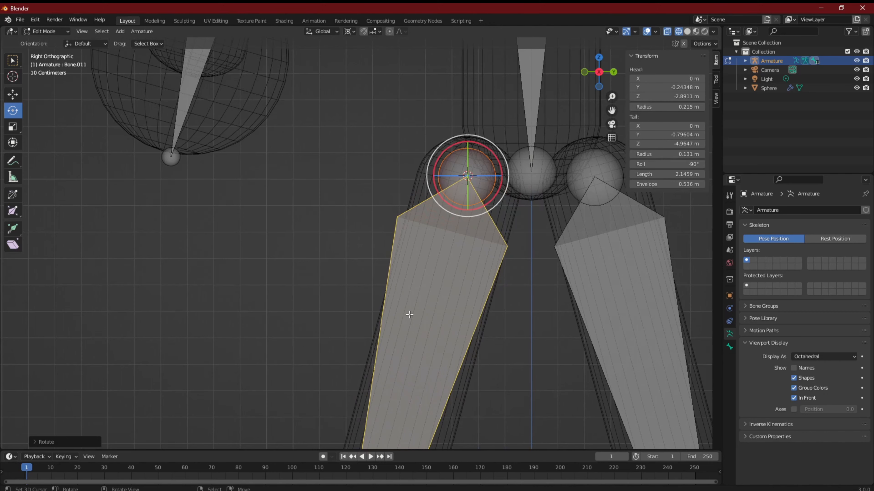
pyautogui.scroll(-3, 409, 312)
pyautogui.scroll(-1, 396, 327)
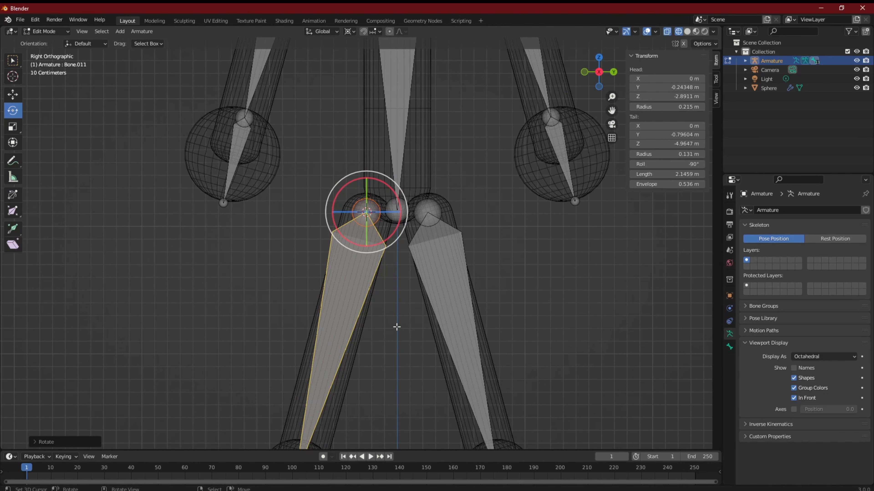
pyautogui.scroll(-6, 397, 327)
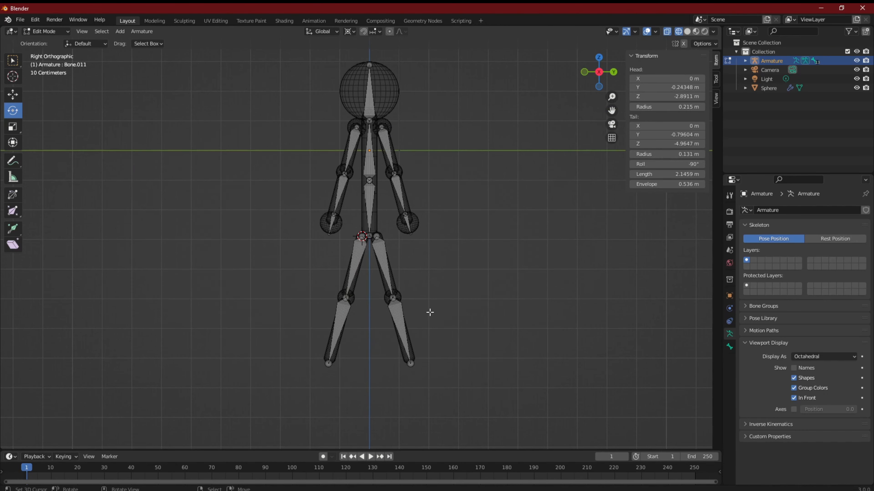
# Select the original upper leg bone's hip joint and the spine's lower tip, and set the transform pivot point to Median Point.
pyautogui.scroll(10, 430, 312)
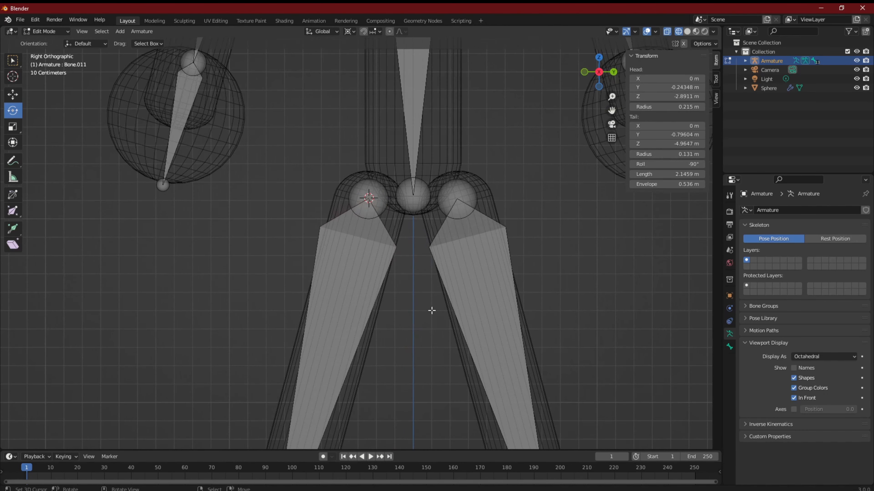
pyautogui.click(457, 194)
pyautogui.keyDown('shift'); pyautogui.click(419, 195); pyautogui.keyUp('shift')
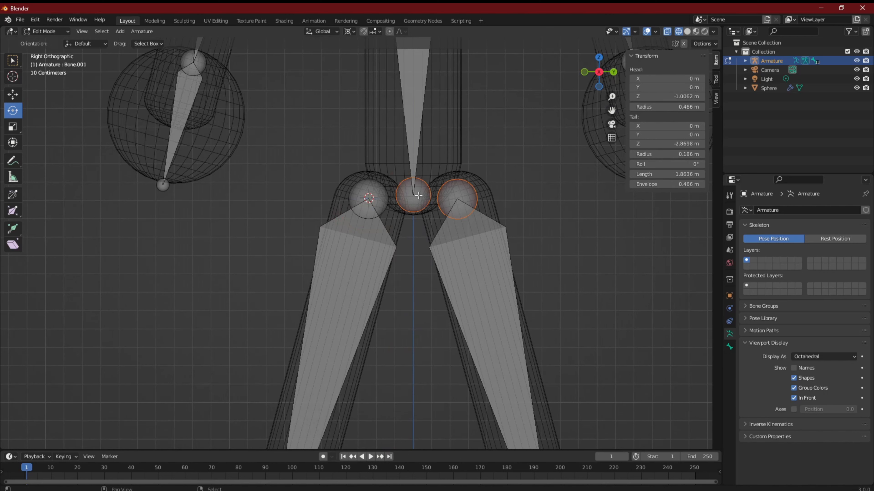
pyautogui.click(540, 235)
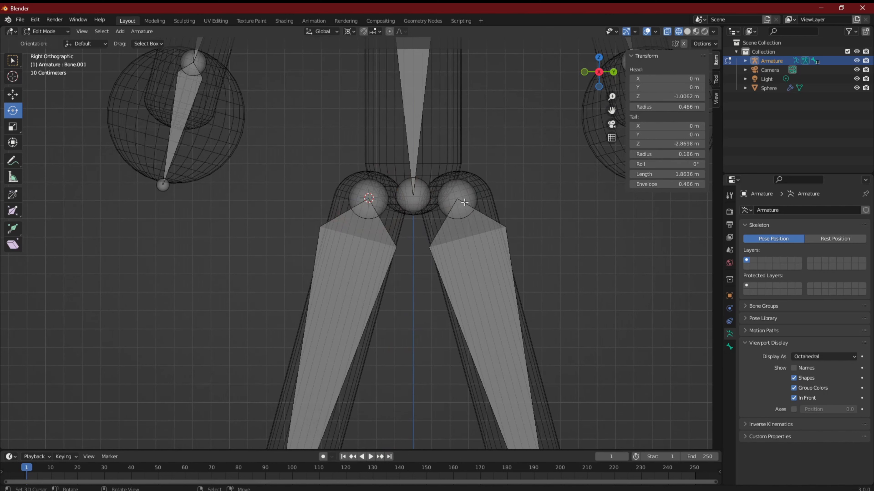
pyautogui.click(454, 194)
pyautogui.keyDown('shift'); pyautogui.click(423, 198); pyautogui.keyUp('shift')
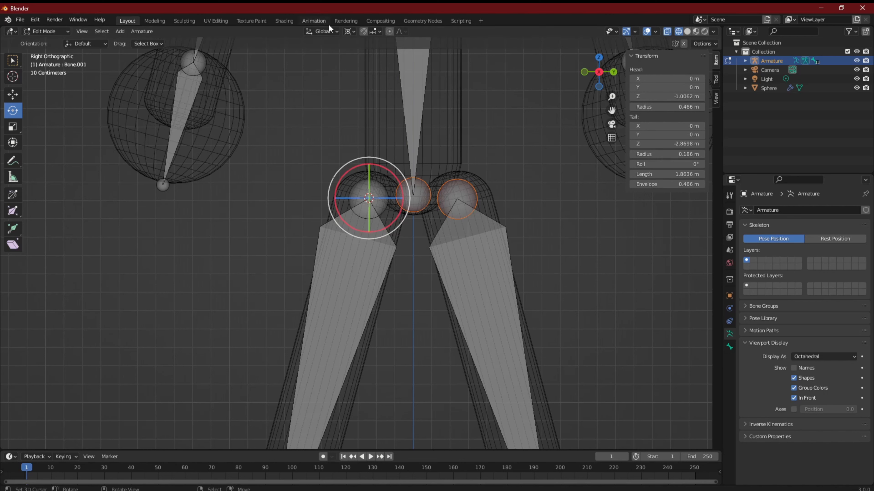
pyautogui.click(348, 31)
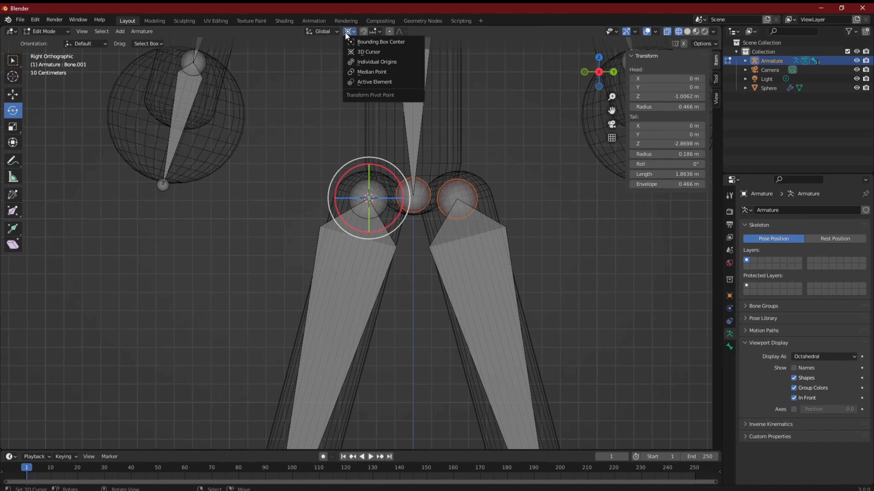
pyautogui.click(385, 70)
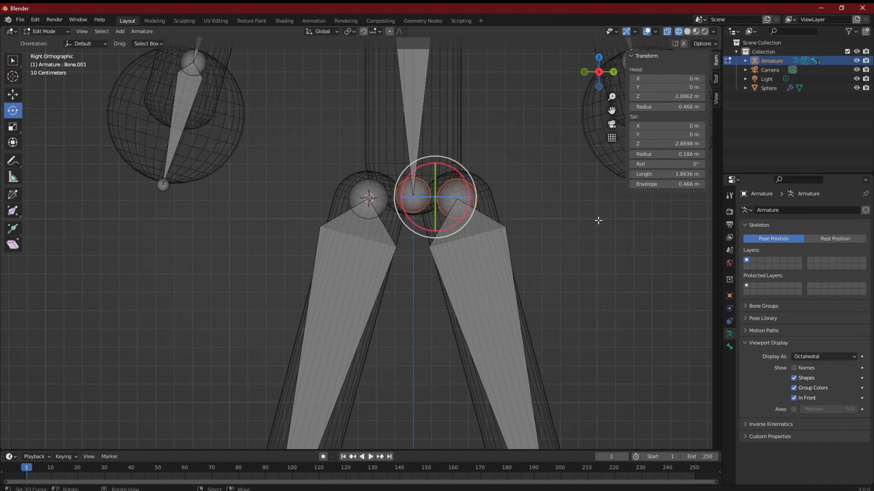
# Try to parent the selected hip joint to the spine's lower tip with the Connected option, and clear the selection.
pyautogui.press('p')
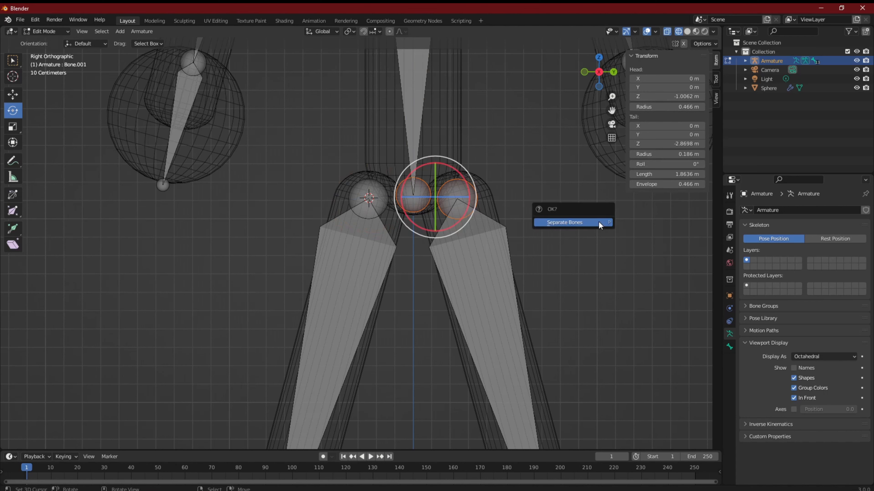
pyautogui.click(598, 222)
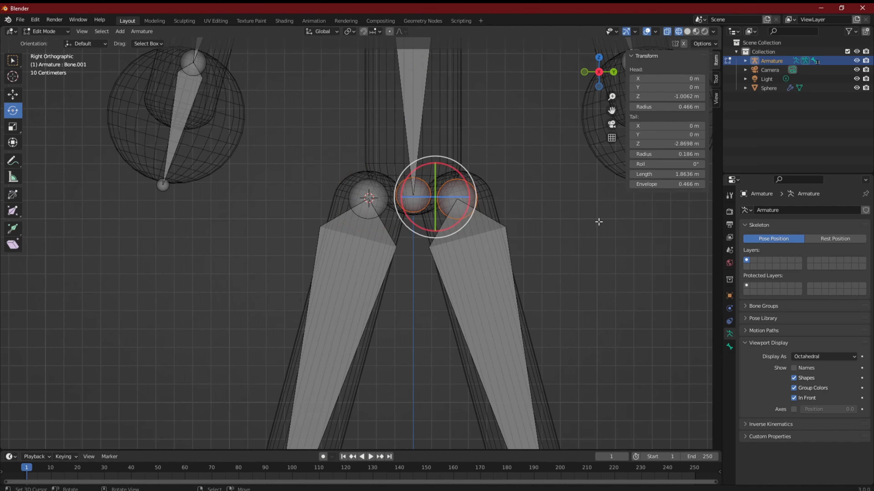
pyautogui.hotkey('ctrl', 'p')
pyautogui.click(599, 222)
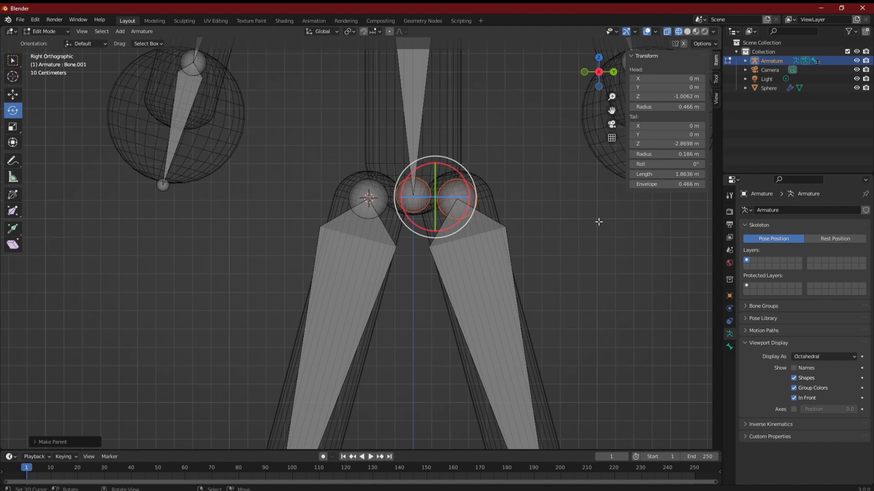
pyautogui.scroll(5, 506, 251)
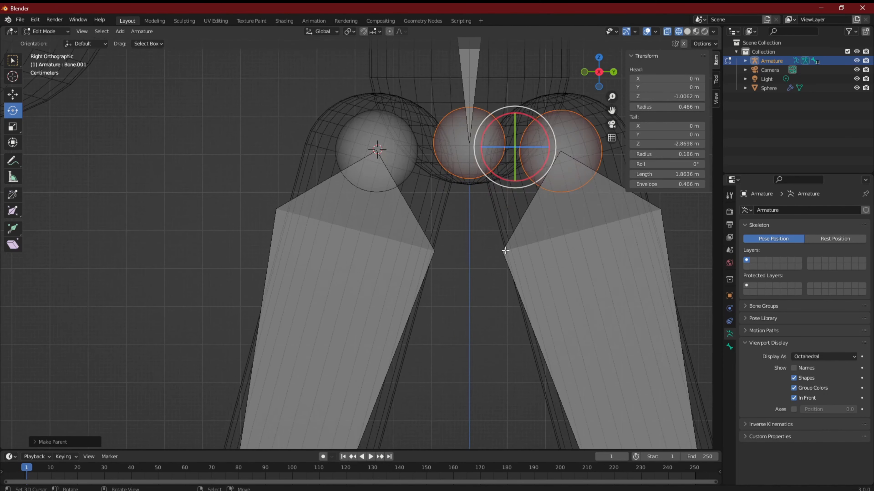
pyautogui.scroll(-2, 505, 251)
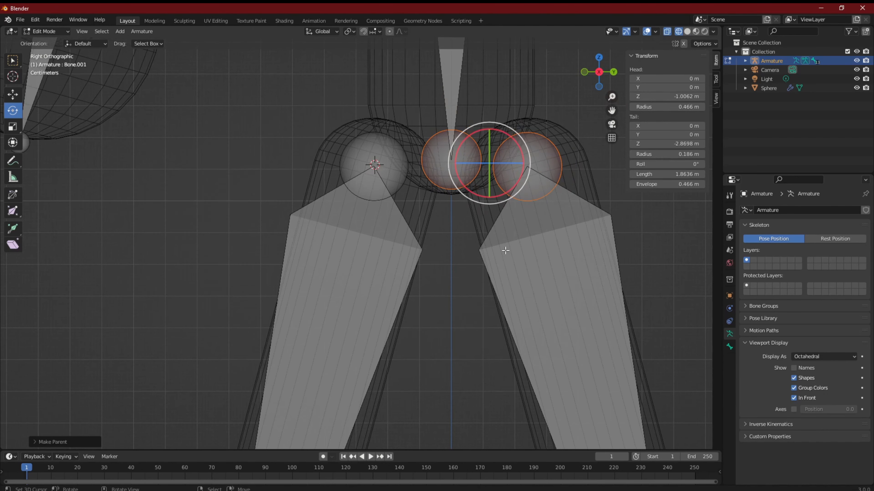
pyautogui.hotkey('ctrl', 'p')
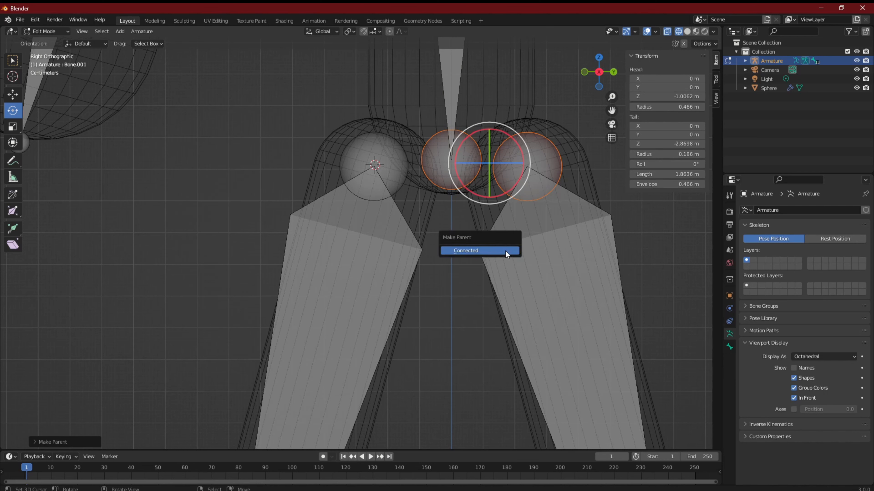
pyautogui.click(505, 250)
pyautogui.click(663, 212)
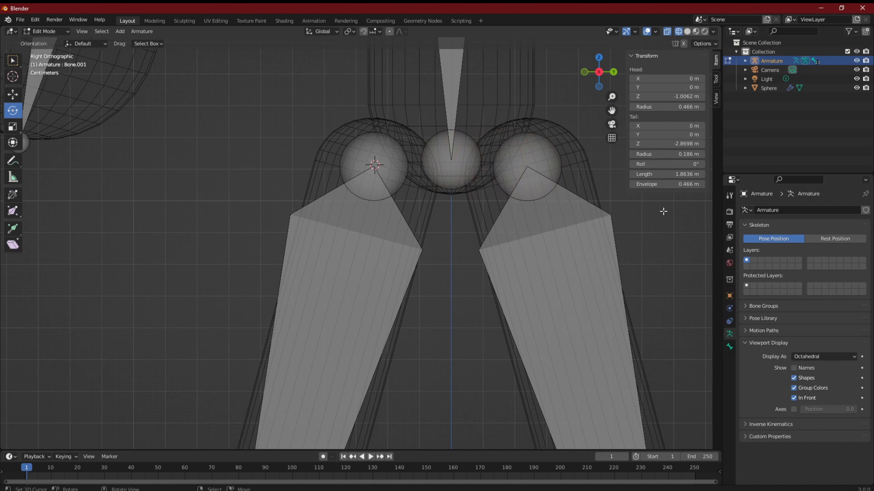
# Try to parent the original upper leg bone's hip joint to the spine's lower tip with the Connected option.
pyautogui.click(507, 147)
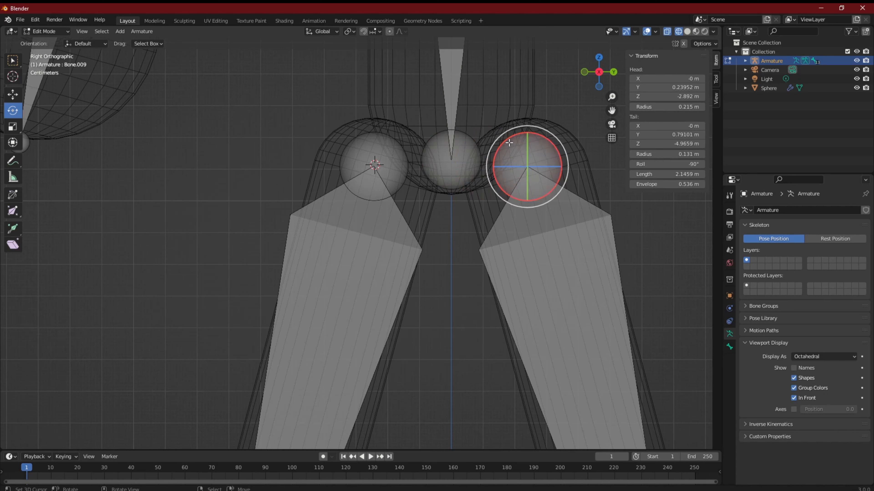
pyautogui.keyDown('shift'); pyautogui.click(457, 152); pyautogui.keyUp('shift')
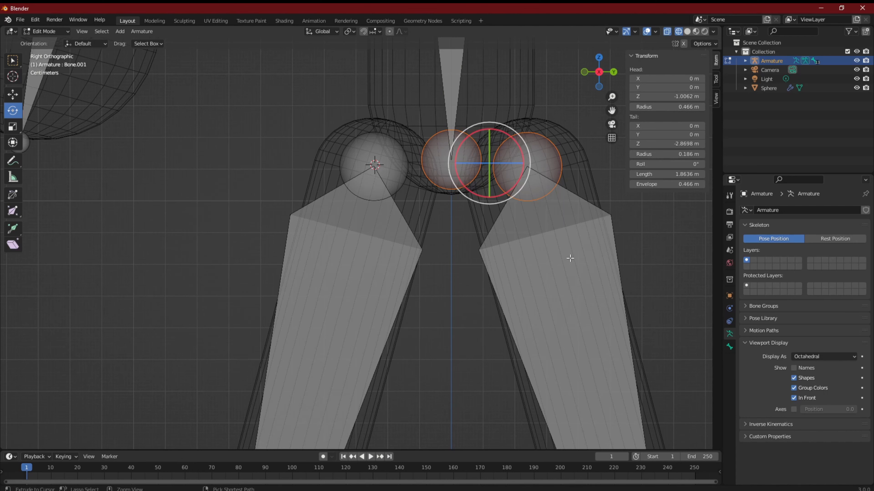
pyautogui.hotkey('ctrl', 'p')
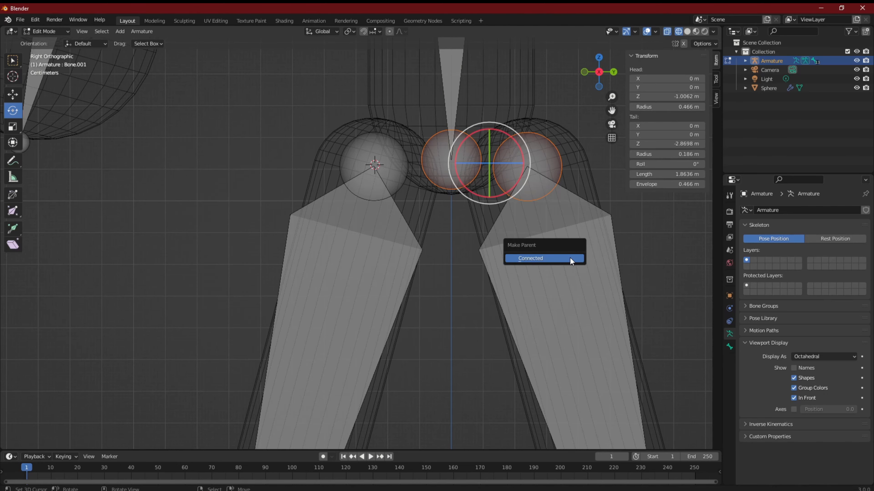
pyautogui.click(550, 258)
pyautogui.scroll(-5, 571, 258)
pyautogui.scroll(4, 570, 258)
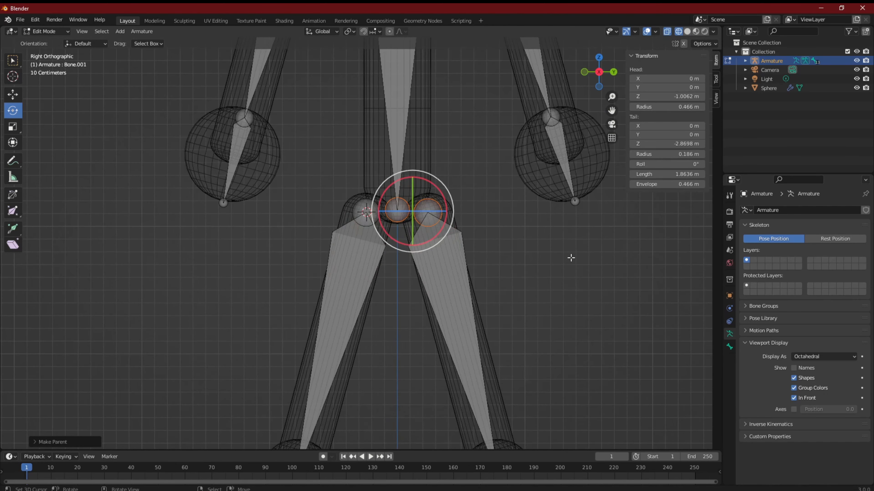
pyautogui.scroll(4, 571, 258)
# Try to parent the duplicated upper leg bone's hip joint to the spine's lower tip as Connected, and clear the selection.
pyautogui.click(371, 153)
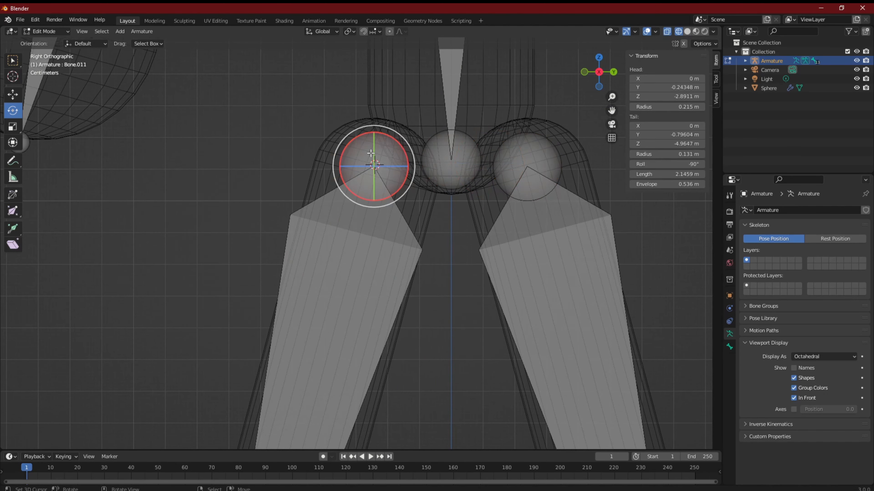
pyautogui.keyDown('shift'); pyautogui.click(447, 166); pyautogui.keyUp('shift')
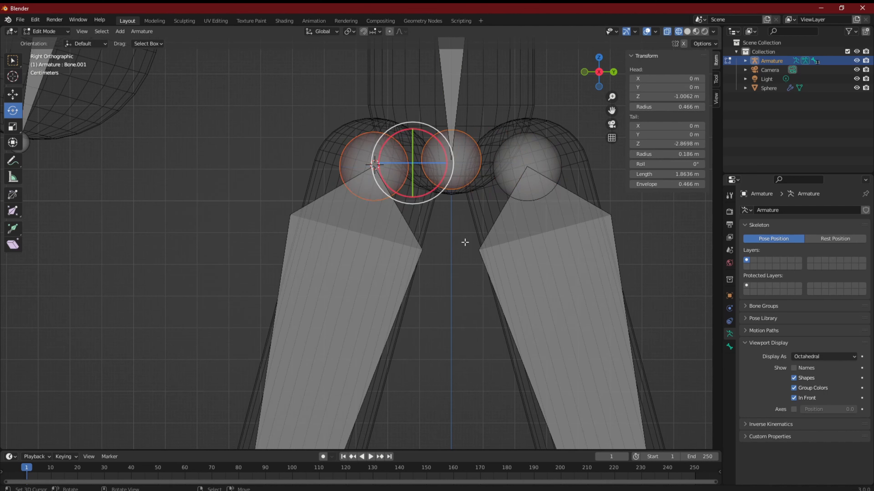
pyautogui.hotkey('ctrl', 'p')
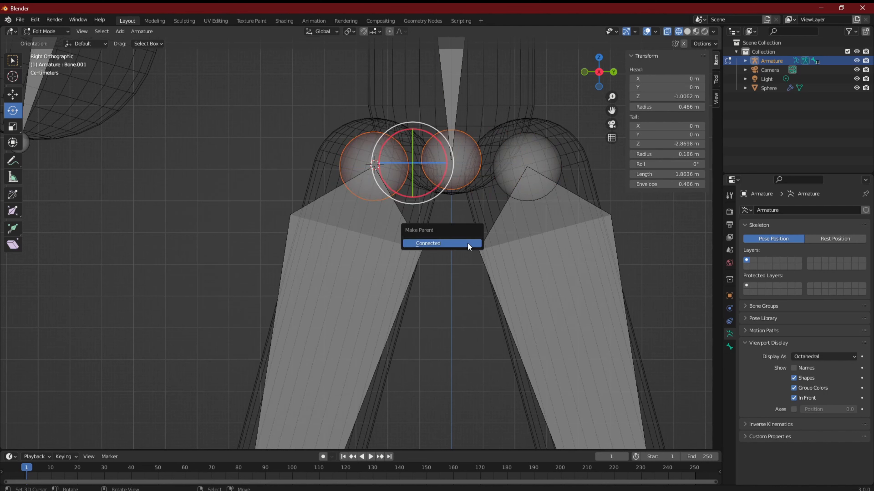
pyautogui.click(468, 243)
pyautogui.click(12, 94)
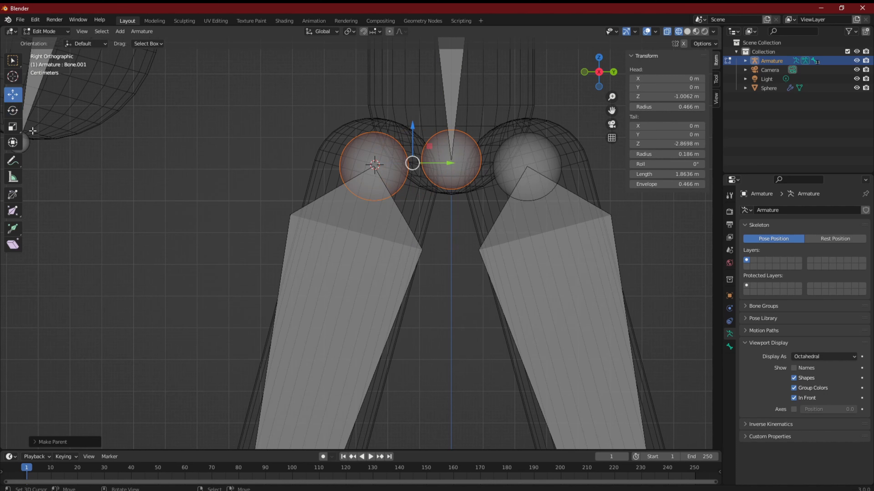
pyautogui.click(54, 446)
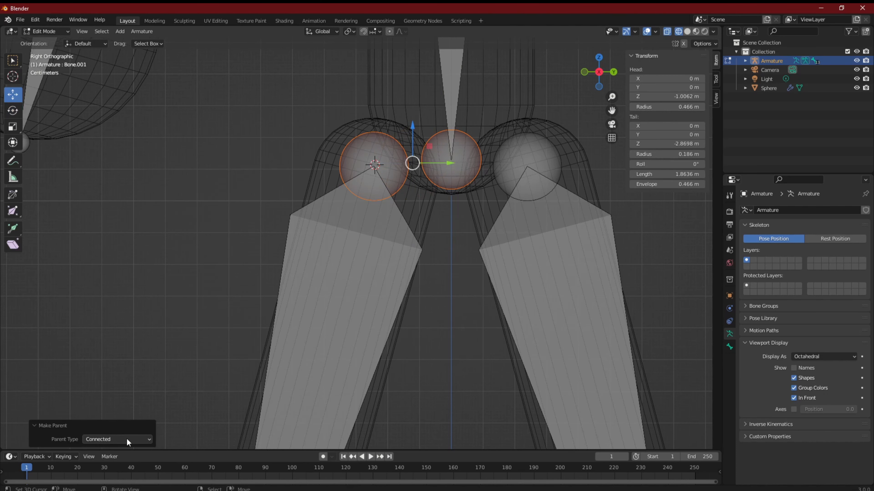
pyautogui.scroll(4, 446, 181)
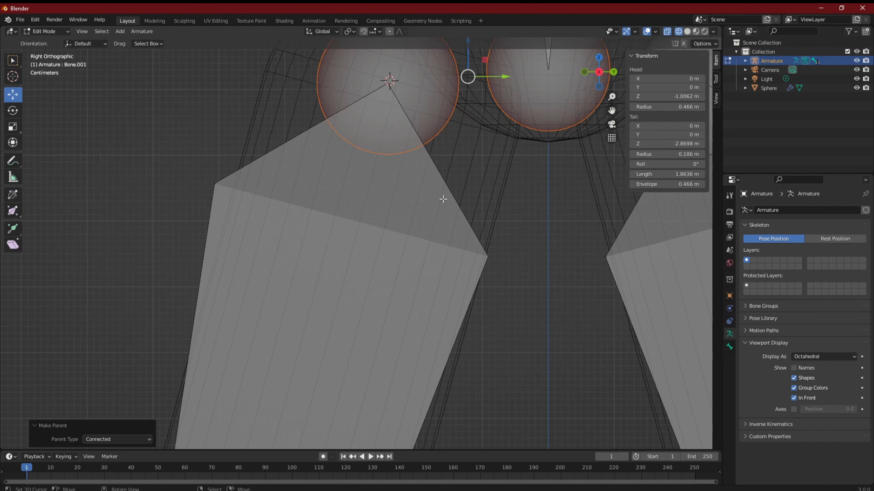
pyautogui.scroll(-8, 444, 198)
pyautogui.click(506, 242)
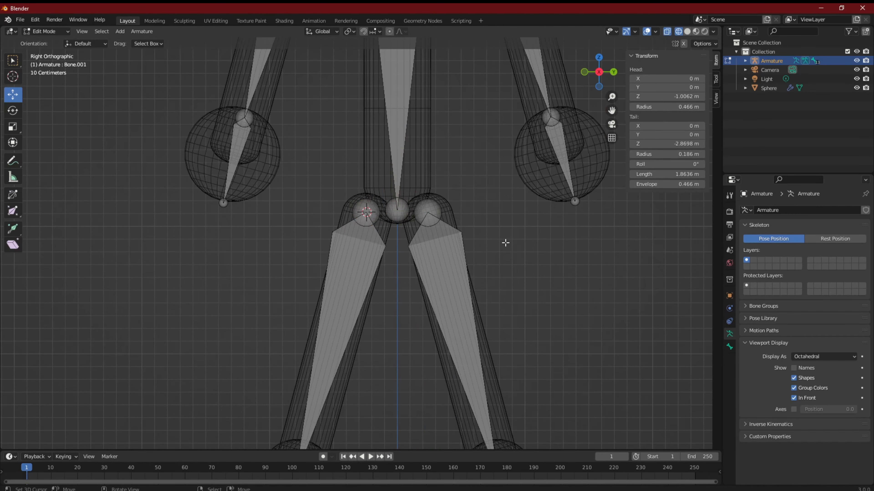
# Try to parent the original upper arm bone's shoulder joint to the joint at the base of the neck with the Connected option.
pyautogui.moveTo(505, 242); pyautogui.dragTo(468, 214, button='middle')
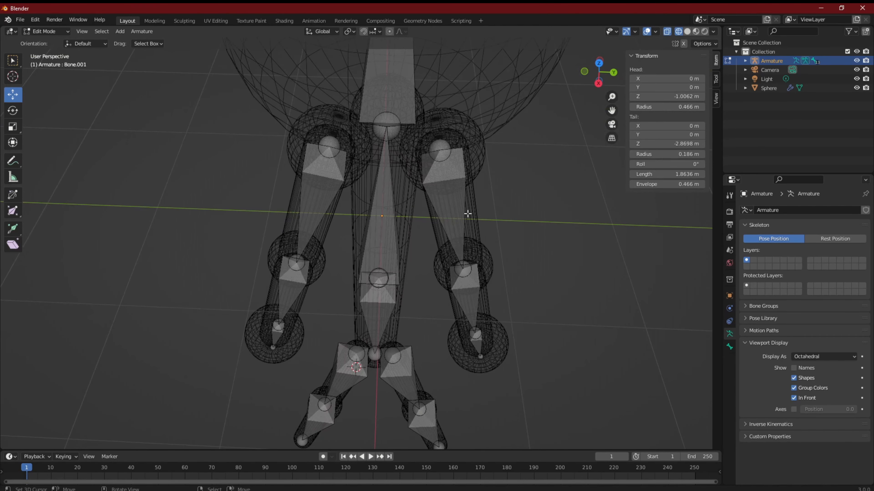
pyautogui.click(438, 149)
pyautogui.keyDown('shift'); pyautogui.click(392, 136); pyautogui.keyUp('shift')
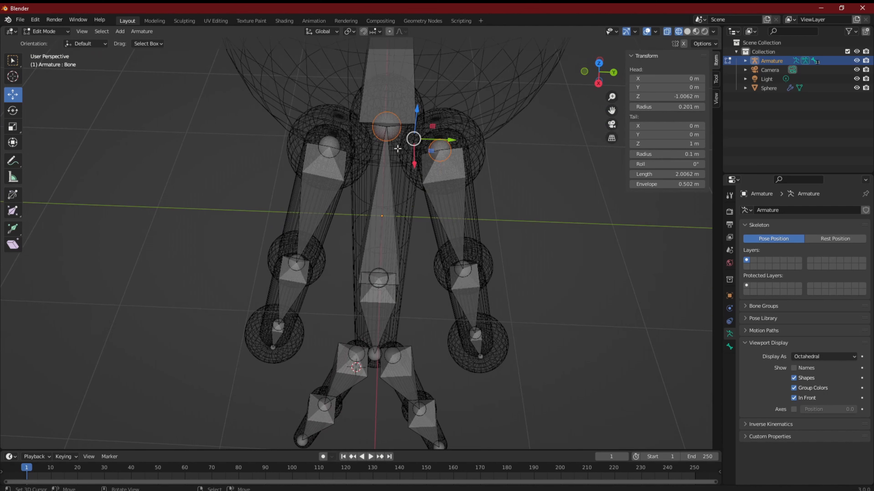
pyautogui.hotkey('ctrl', 'p')
pyautogui.click(458, 228)
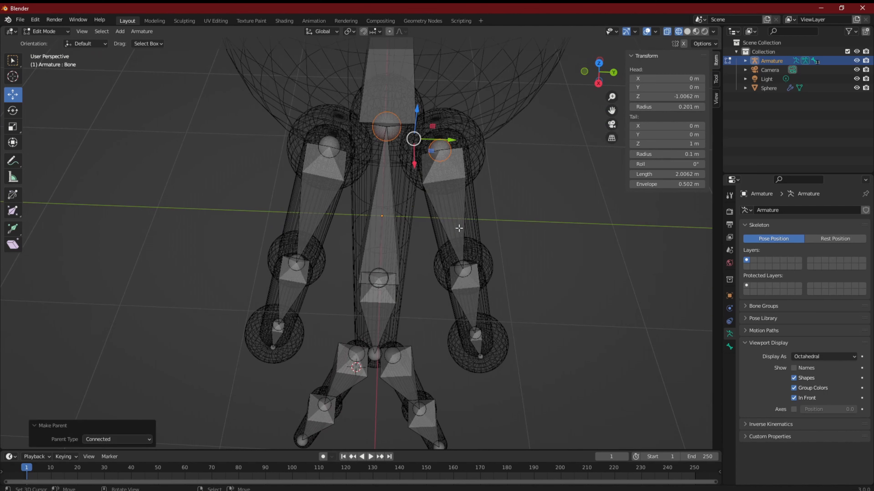
# Try to parent the duplicated upper arm bone's shoulder joint to the neck-base joint with the Connected option.
pyautogui.click(339, 152)
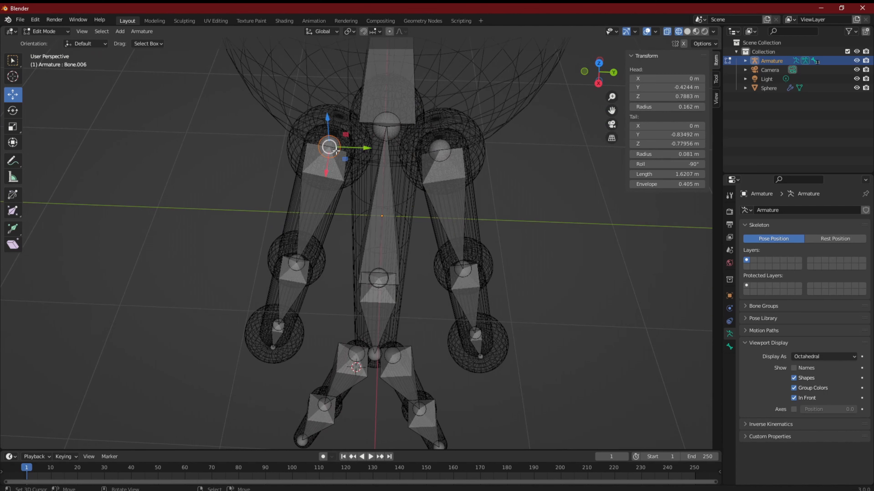
pyautogui.keyDown('shift'); pyautogui.click(377, 135); pyautogui.keyUp('shift')
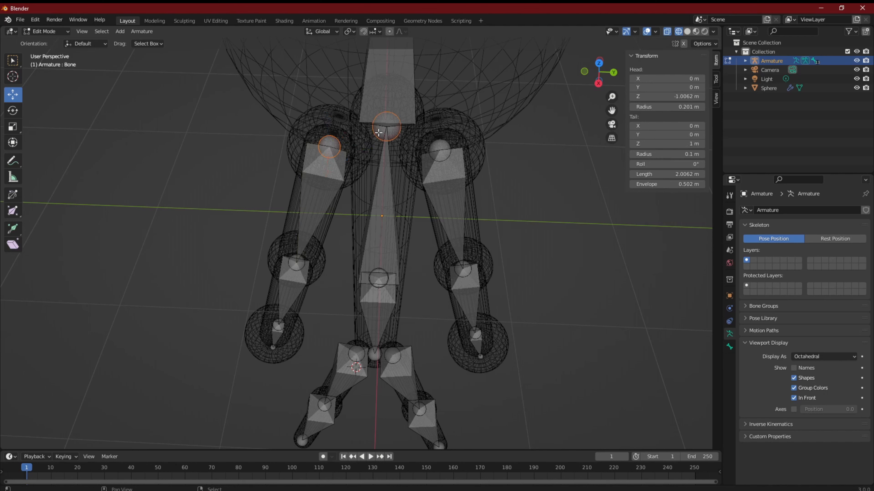
pyautogui.hotkey('ctrl', 'p')
pyautogui.click(450, 198)
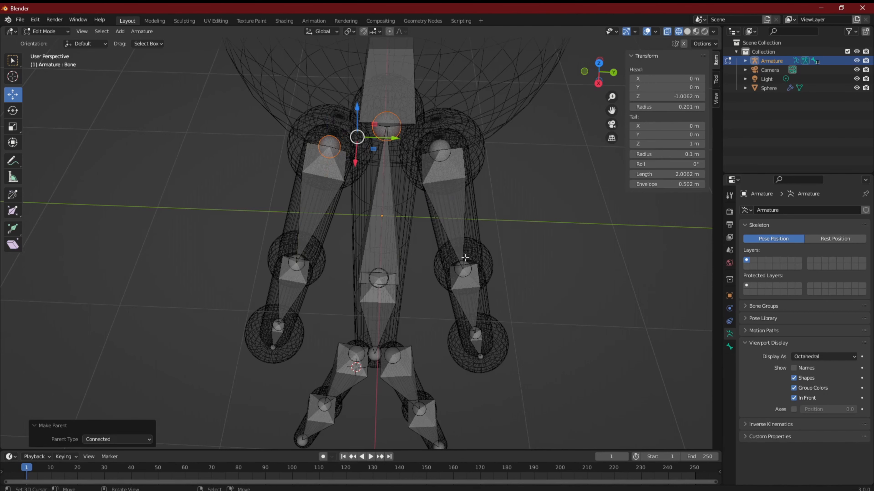
# Switch the viewport to solid shading and show the hip joints up close.
pyautogui.moveTo(465, 258); pyautogui.dragTo(455, 234, button='middle')
pyautogui.scroll(-5, 455, 234)
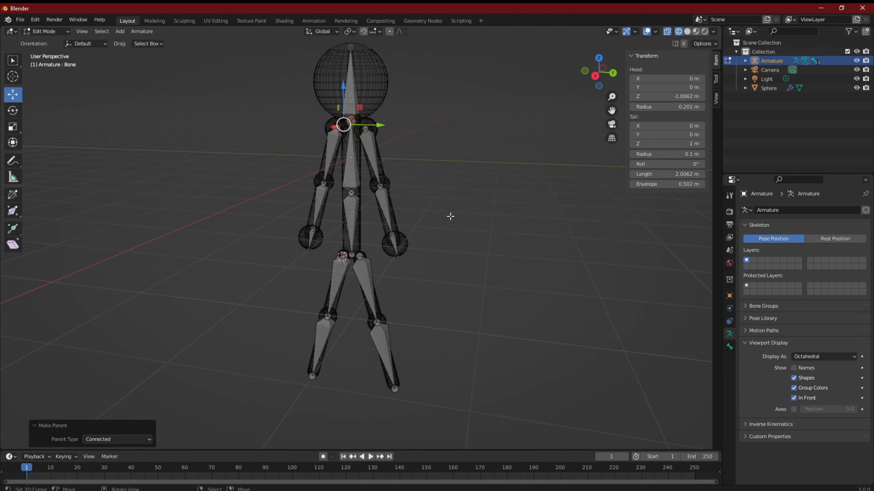
pyautogui.press('z')
pyautogui.click(513, 216)
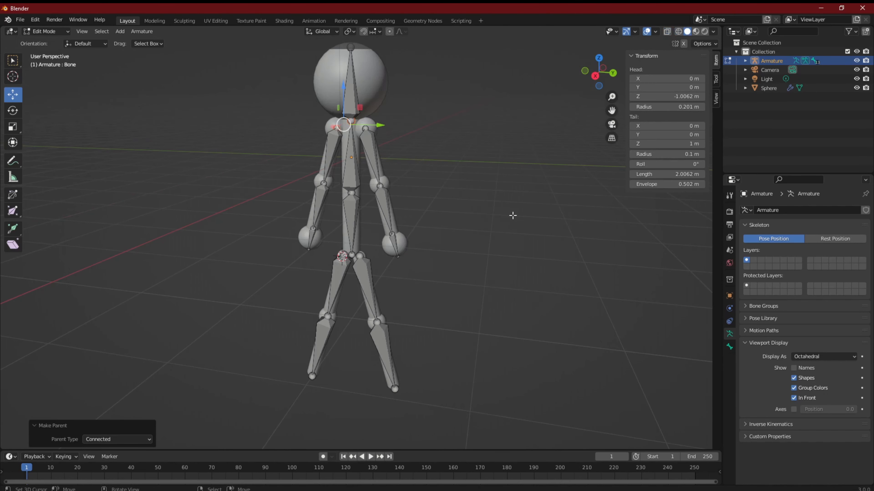
pyautogui.scroll(9, 448, 215)
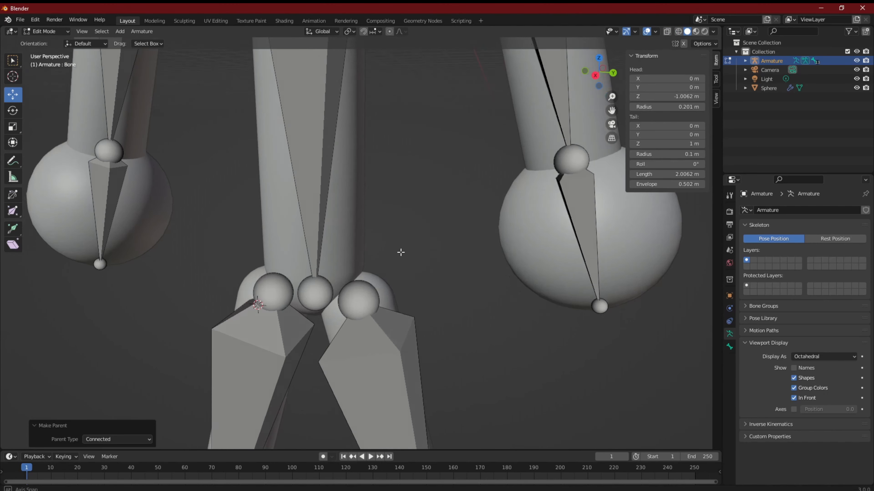
pyautogui.moveTo(401, 252)
pyautogui.mouseDown(button='middle')
pyautogui.moveTo(410, 238)
pyautogui.moveTo(396, 251)
pyautogui.mouseUp(button='middle')
# Try to parent the whole original upper leg bone to the lower spine bone in Edit Mode with the Keep Offset option.
pyautogui.press('Tab')
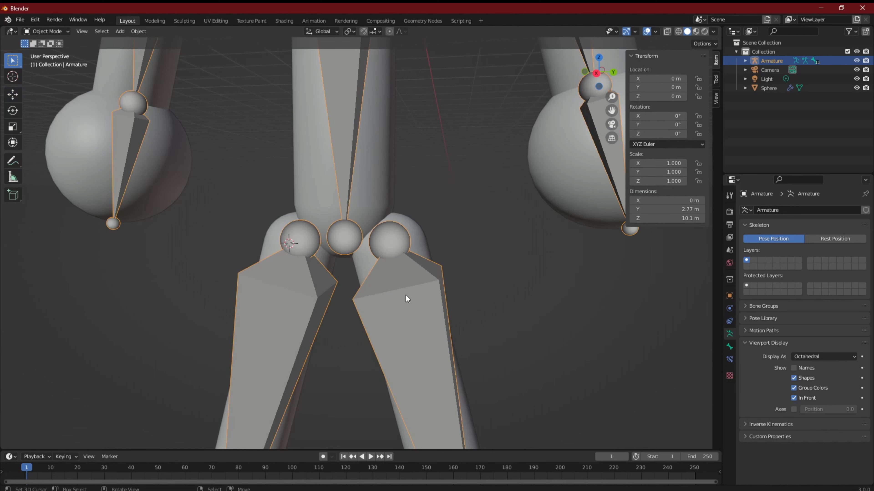
pyautogui.click(405, 295)
pyautogui.press('Tab')
pyautogui.press('Tab')
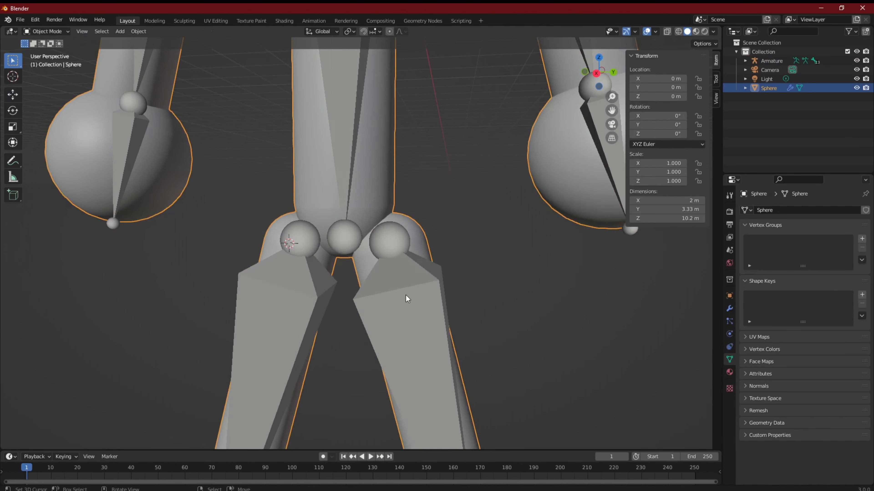
pyautogui.click(442, 291)
pyautogui.press('Tab')
pyautogui.click(417, 297)
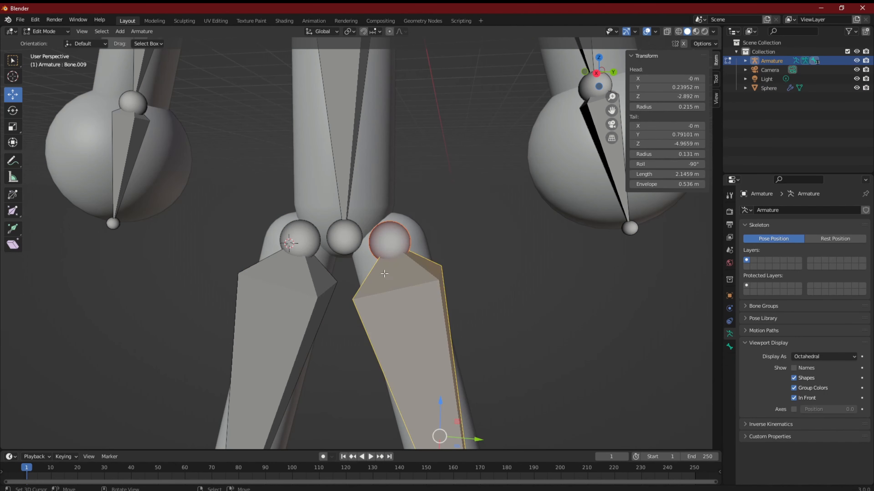
pyautogui.keyDown('shift'); pyautogui.click(348, 166); pyautogui.keyUp('shift')
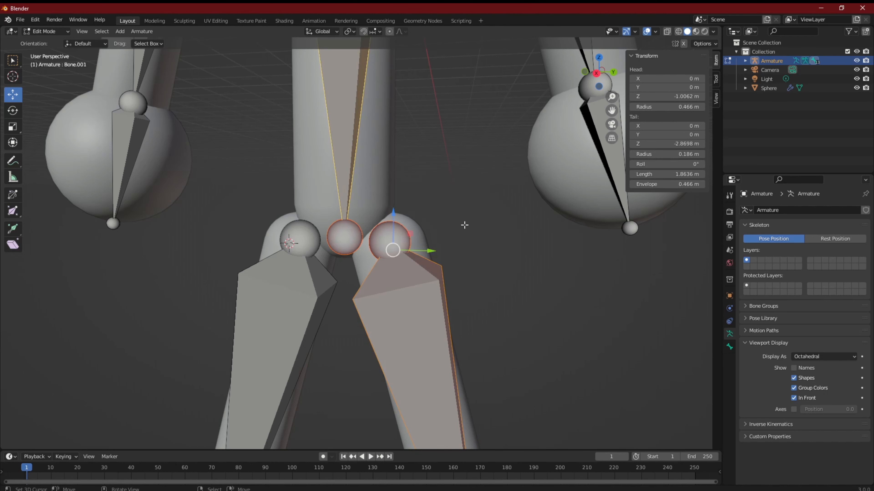
pyautogui.hotkey('ctrl', 'p')
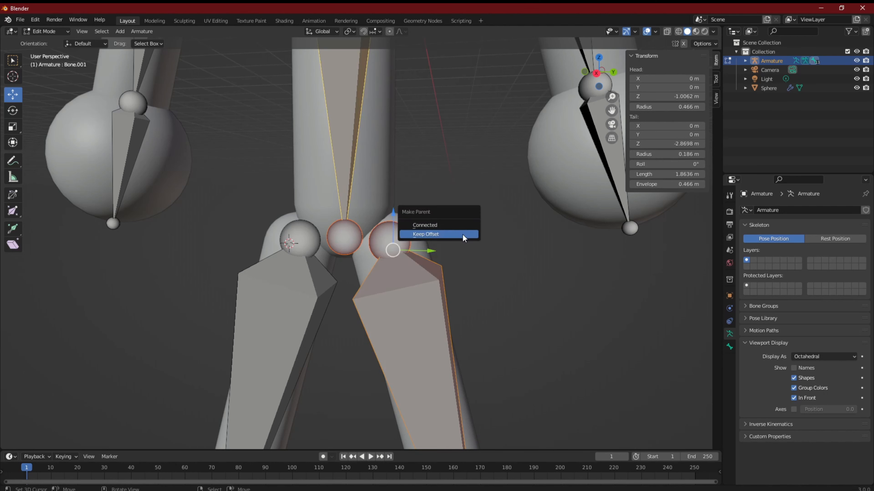
pyautogui.click(464, 234)
# Try to parent the whole duplicated upper leg bone to the lower spine bone with the Keep Offset option.
pyautogui.click(319, 318)
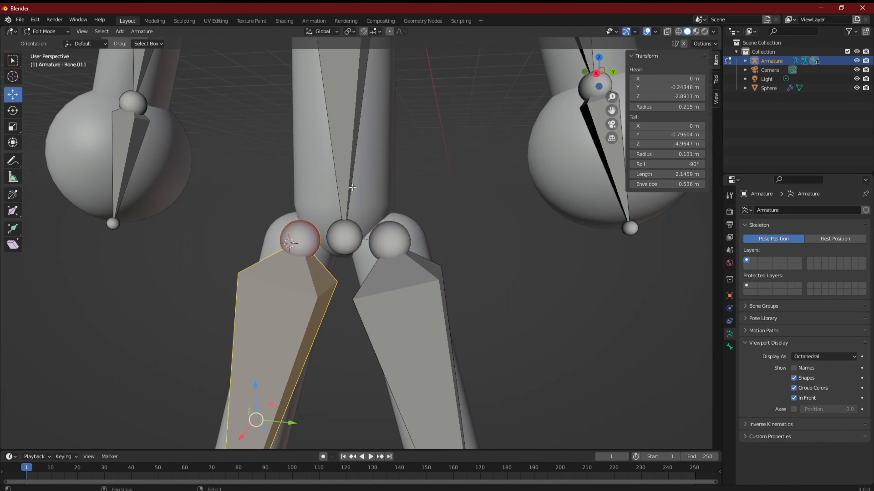
pyautogui.keyDown('shift'); pyautogui.click(351, 176); pyautogui.keyUp('shift')
pyautogui.hotkey('ctrl', 'p')
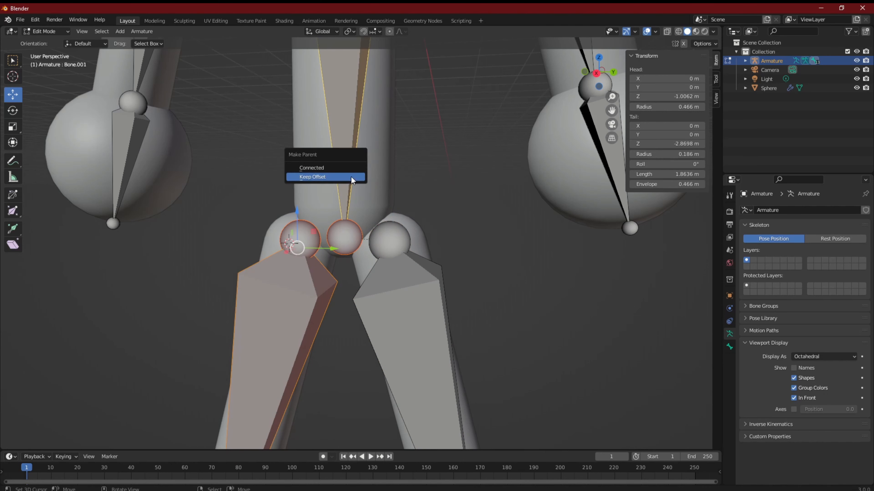
pyautogui.click(351, 177)
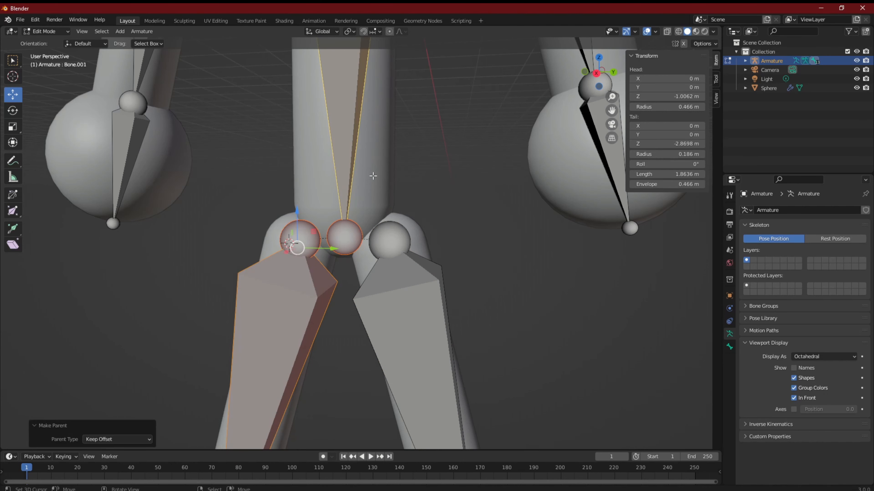
# Expand the armature's bone hierarchy in the Outliner to examine which bones are parented to Bone and Bone.001.
pyautogui.click(745, 61)
pyautogui.click(754, 68)
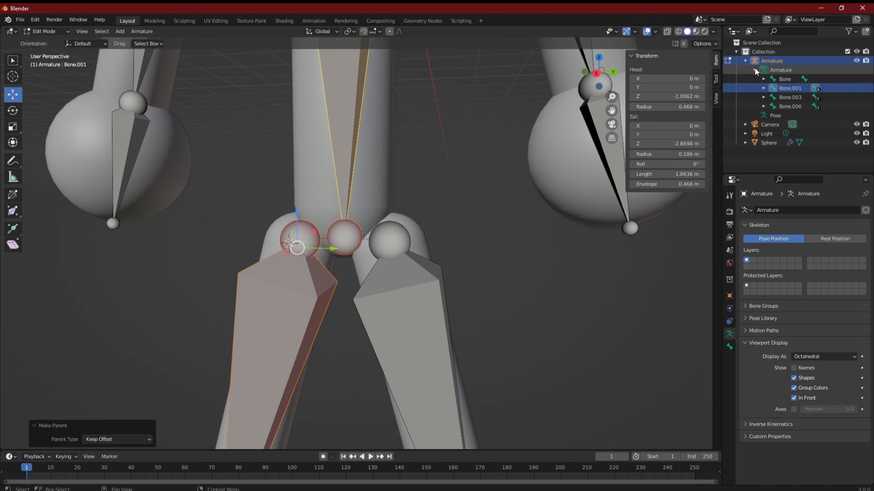
pyautogui.click(764, 78)
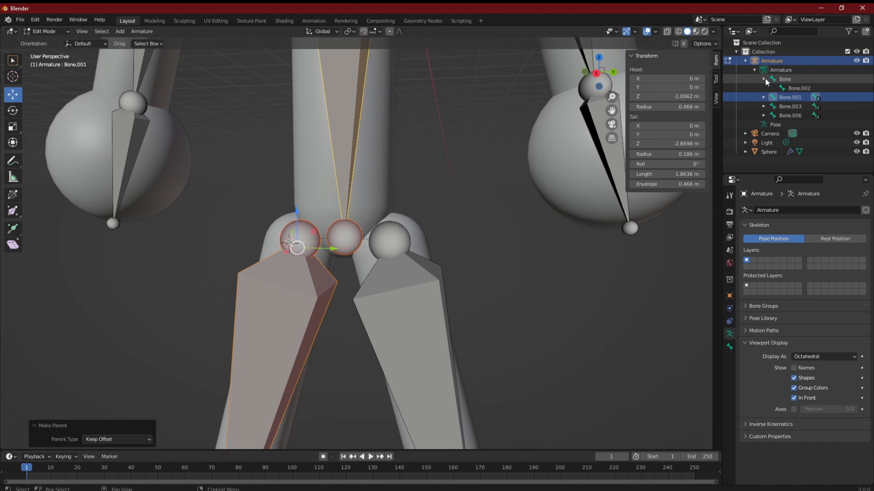
pyautogui.click(764, 97)
pyautogui.click(764, 123)
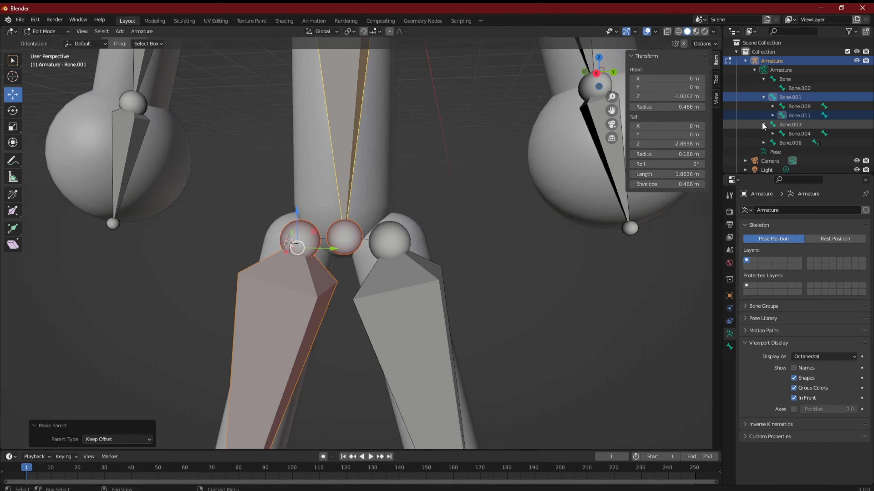
pyautogui.click(763, 124)
# Undo the leg and arm parenting attempts, back to the selection of only the original upper leg bone's hip joint.
pyautogui.hotkey('ctrl', 'z')
pyautogui.hotkey('ctrl', 'z')
pyautogui.hotkey('ctrl', 'z')
pyautogui.hotkey('ctrl', 'z')
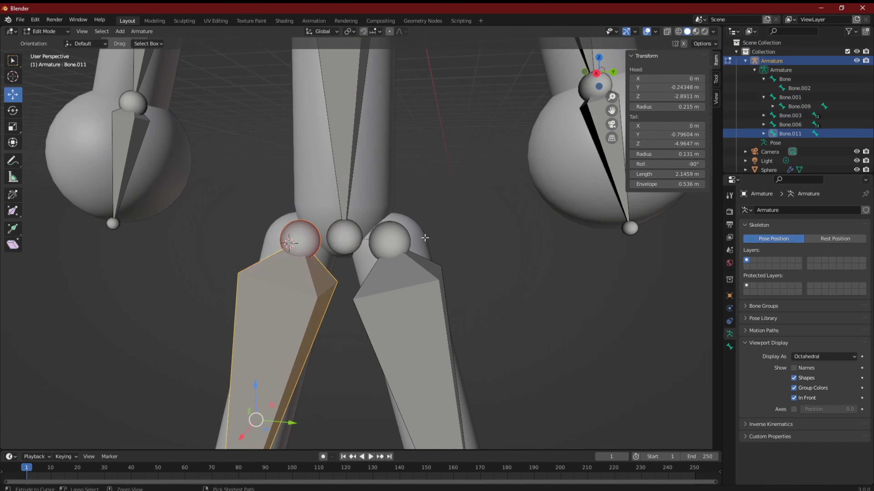
pyautogui.hotkey('ctrl', 'z')
pyautogui.hotkey('ctrl', 'z')
pyautogui.hotkey('ctrl', 'z')
pyautogui.hotkey('ctrl', 'z')
pyautogui.hotkey('ctrl', 'z')
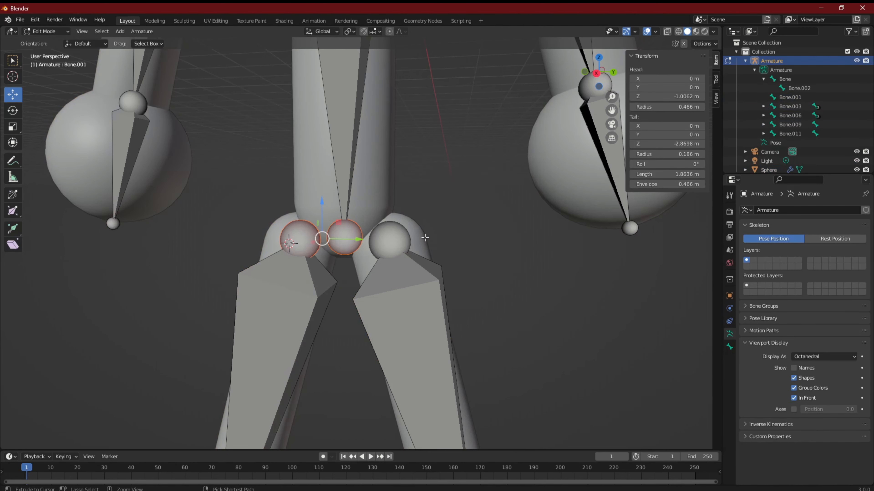
pyautogui.hotkey('ctrl', 'z')
pyautogui.hotkey('ctrl', 'z')
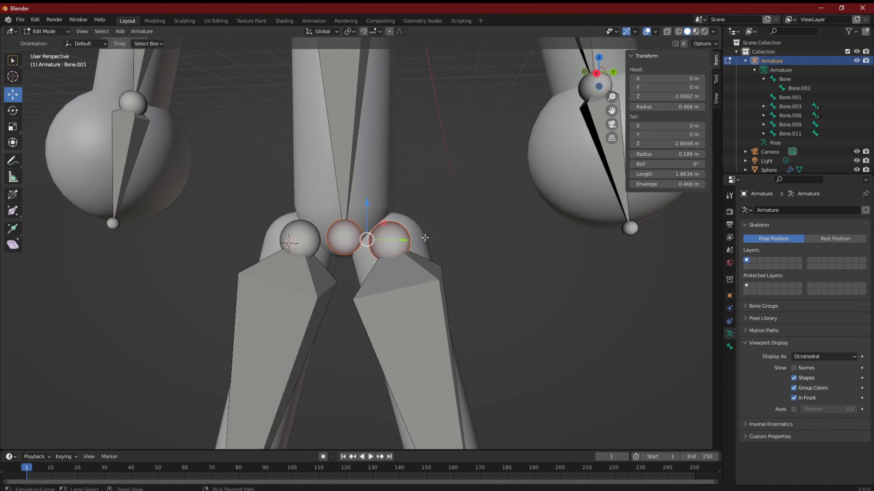
pyautogui.hotkey('ctrl', 'z')
pyautogui.hotkey('ctrl', 'z')
pyautogui.hotkey('ctrl', 'z')
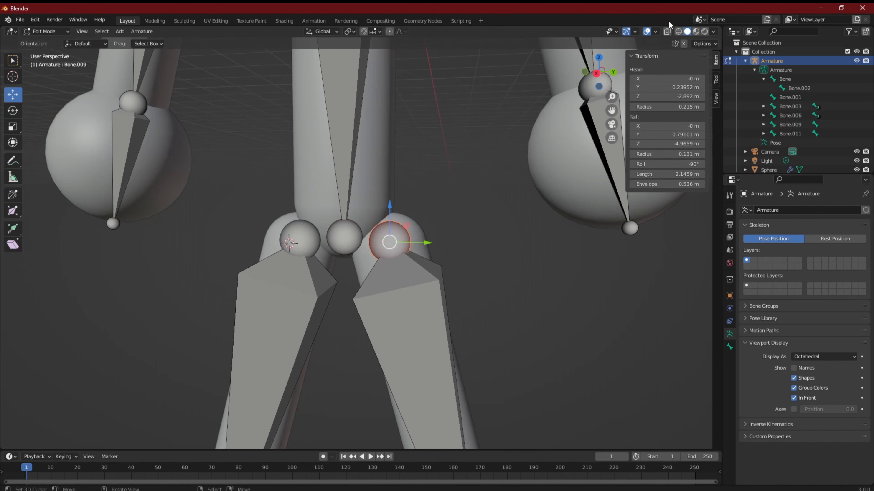
# Examine the child bones under Bone.003 in the armature's hierarchy and locate Bone.004 on the figure.
pyautogui.click(763, 79)
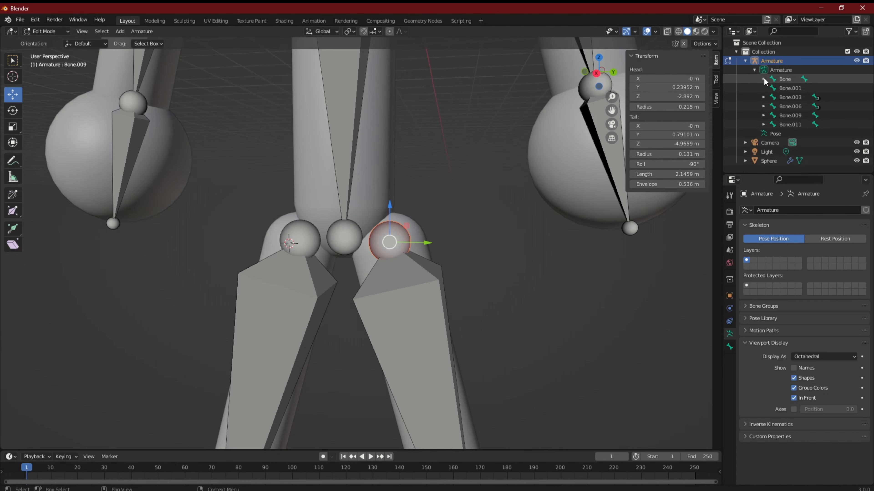
pyautogui.click(764, 96)
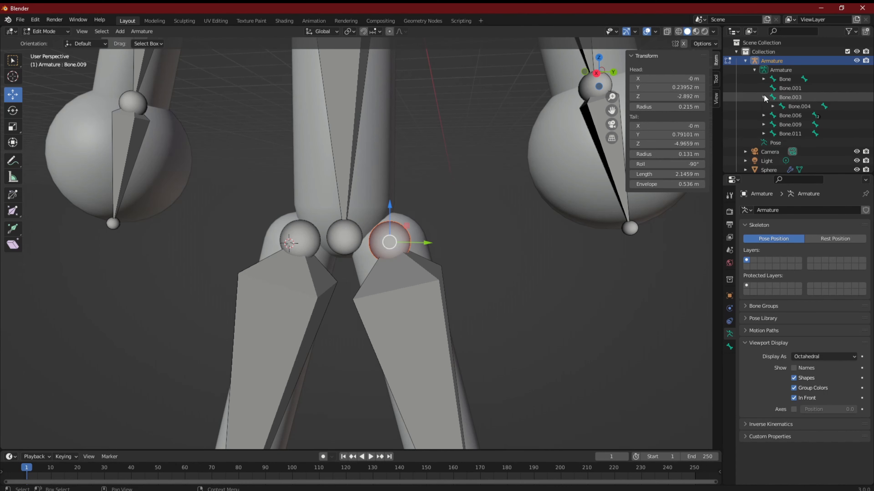
pyautogui.click(764, 96)
pyautogui.scroll(-6, 434, 150)
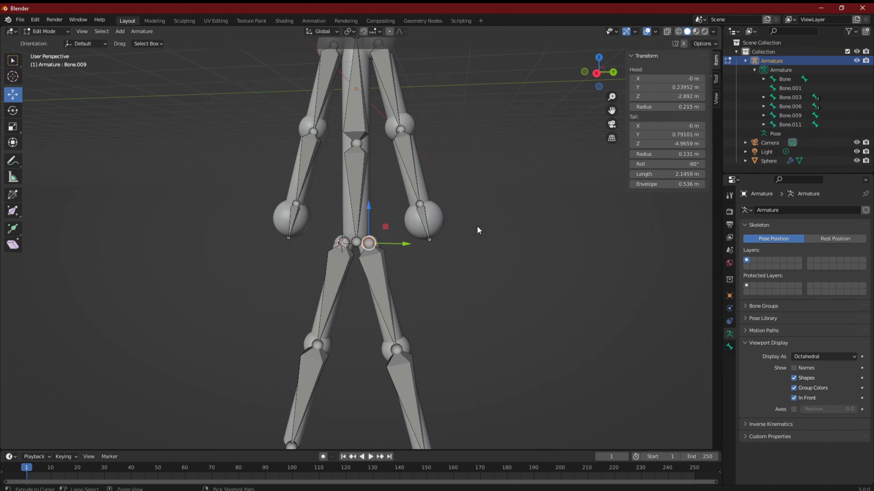
pyautogui.click(478, 226)
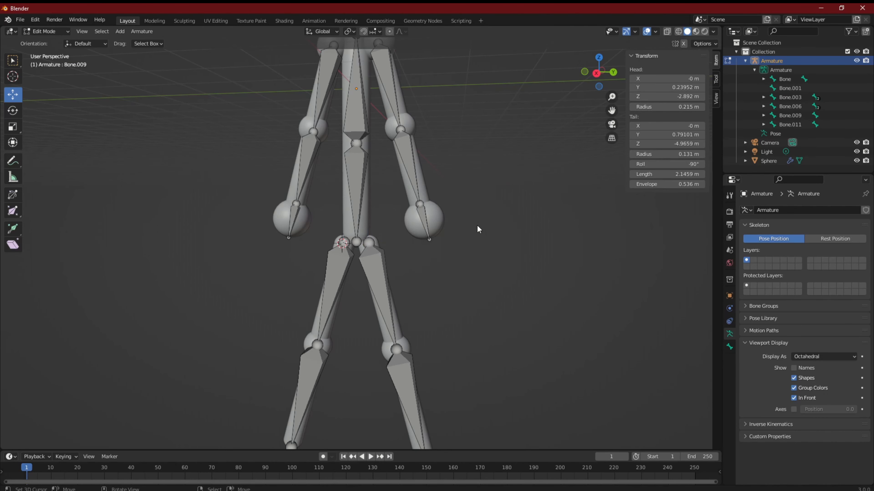
pyautogui.scroll(4, 477, 224)
pyautogui.click(375, 243)
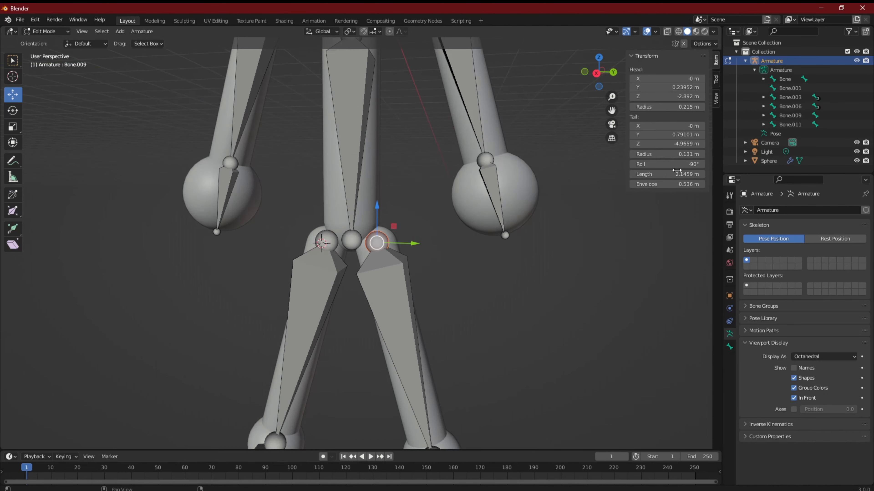
pyautogui.click(763, 97)
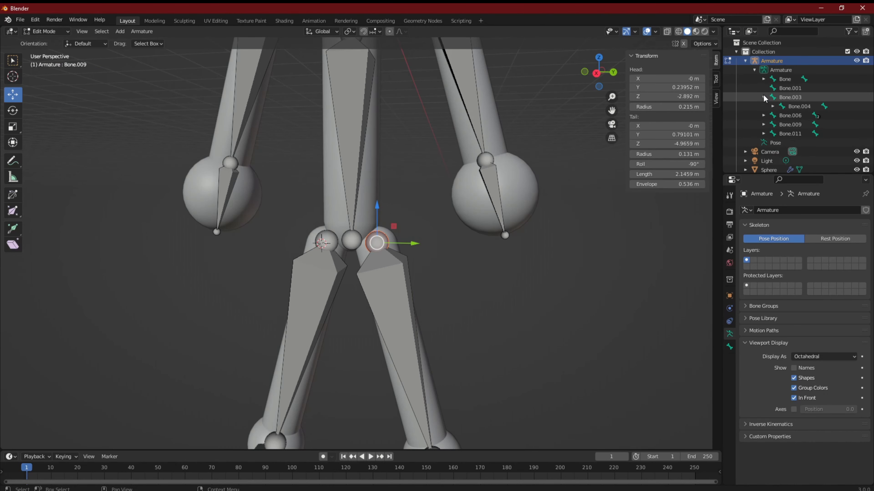
pyautogui.click(769, 106)
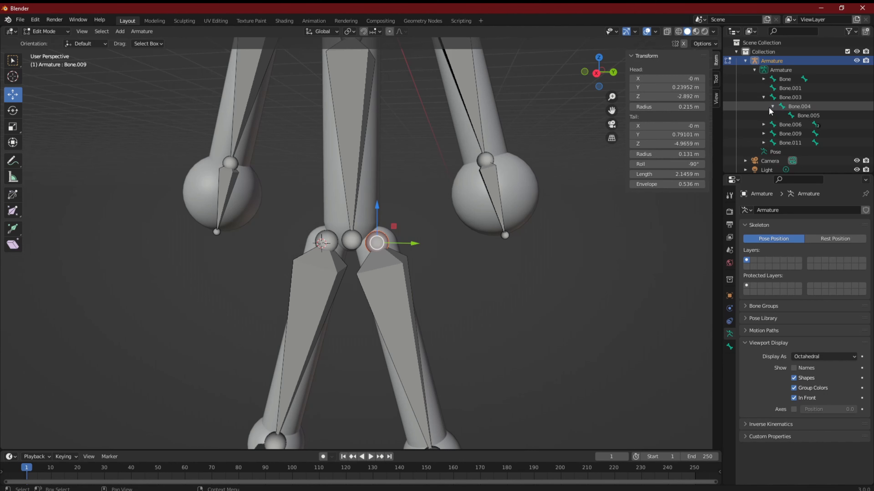
pyautogui.click(769, 107)
pyautogui.click(795, 107)
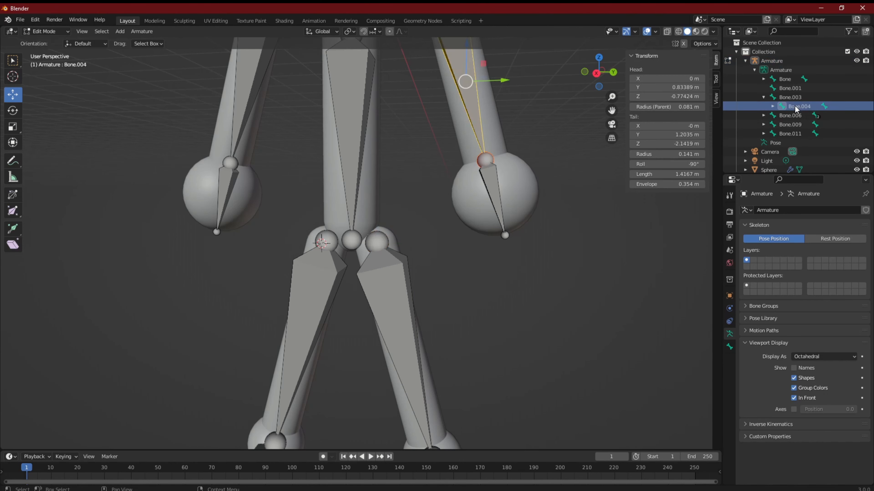
pyautogui.scroll(-5, 432, 211)
pyautogui.scroll(4, 432, 211)
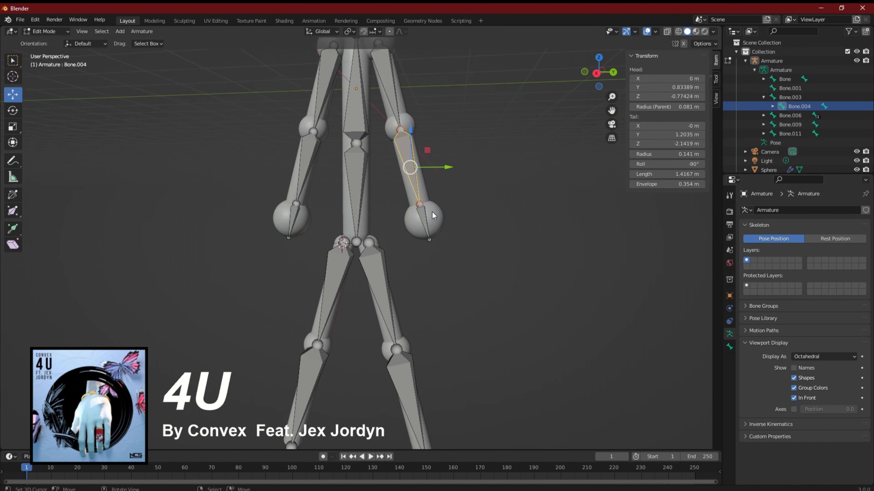
# Select Bone.003, Bone.006, Bone.009, Bone.011, Bone and Bone.001 in the Outliner to identify which body part each one controls.
pyautogui.click(764, 98)
pyautogui.click(788, 98)
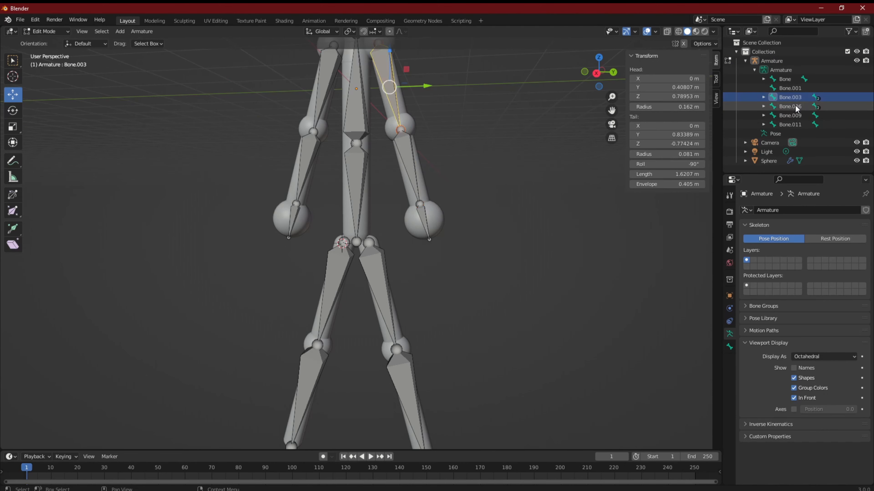
pyautogui.click(795, 105)
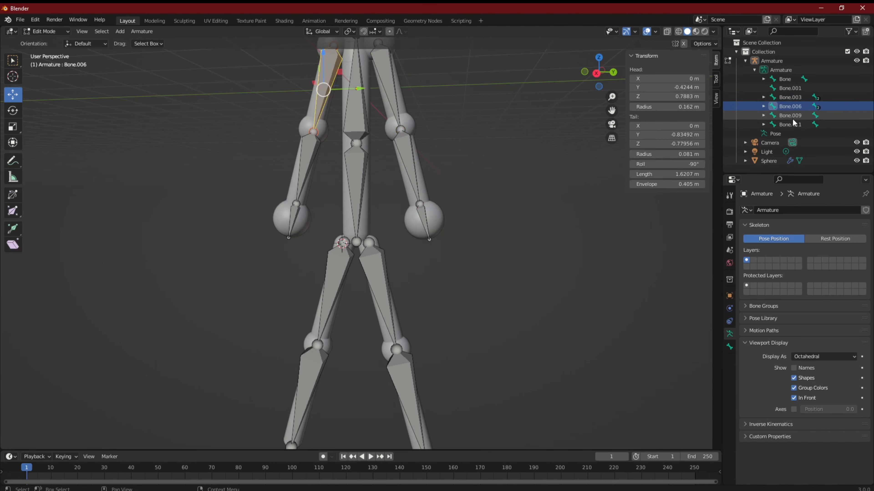
pyautogui.click(792, 117)
pyautogui.click(791, 125)
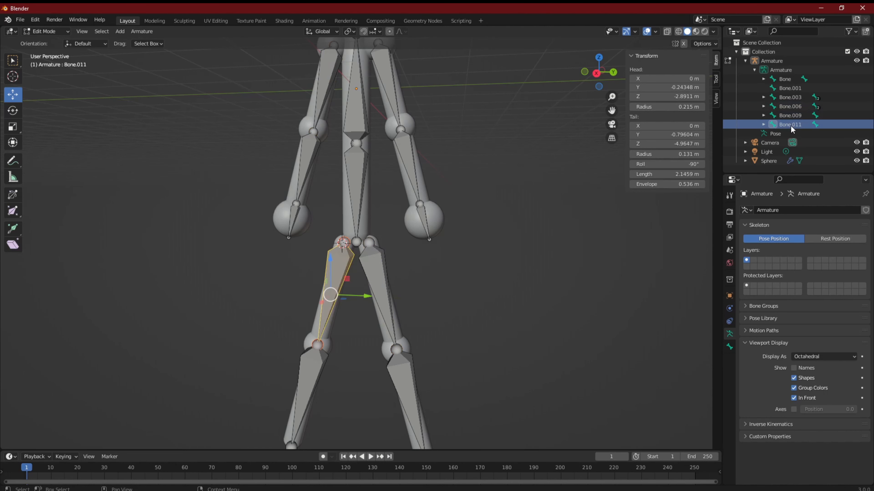
pyautogui.click(779, 79)
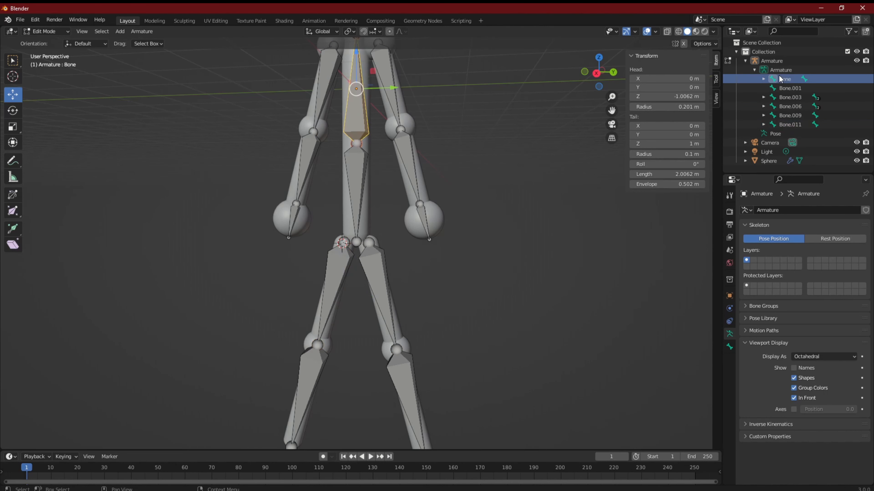
pyautogui.click(791, 90)
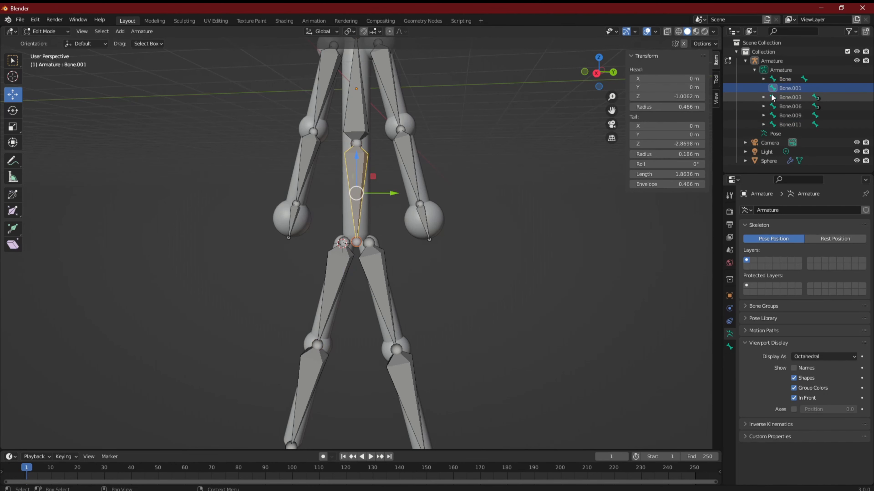
pyautogui.click(782, 79)
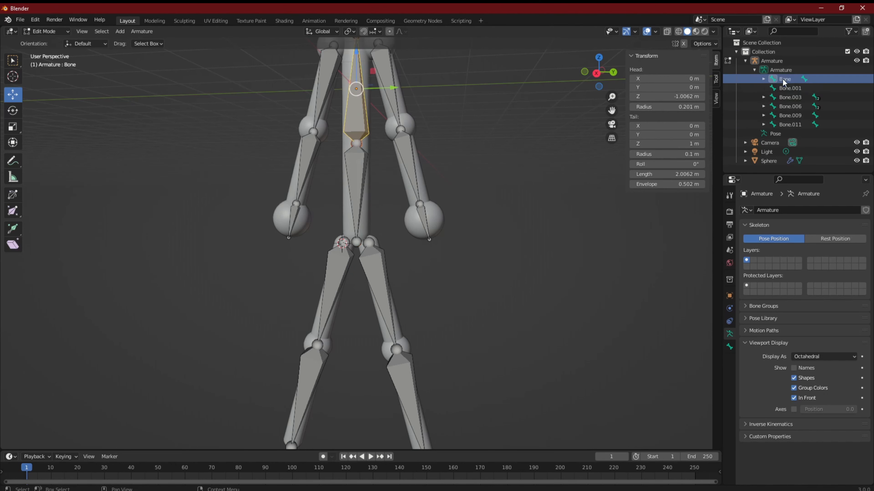
pyautogui.scroll(-2, 523, 138)
pyautogui.scroll(3, 523, 139)
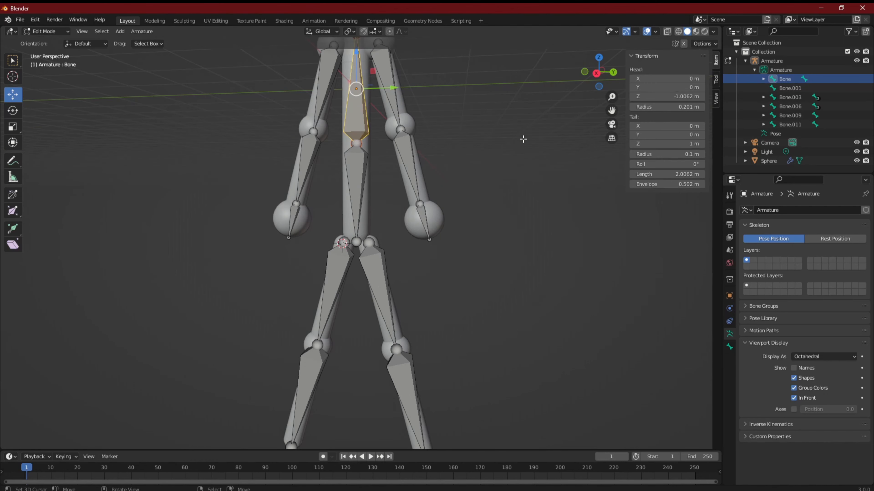
# Inspect Bone.002 nested under Bone and compare Bone with the lower spine's Bone.001 in the hierarchy.
pyautogui.click(762, 78)
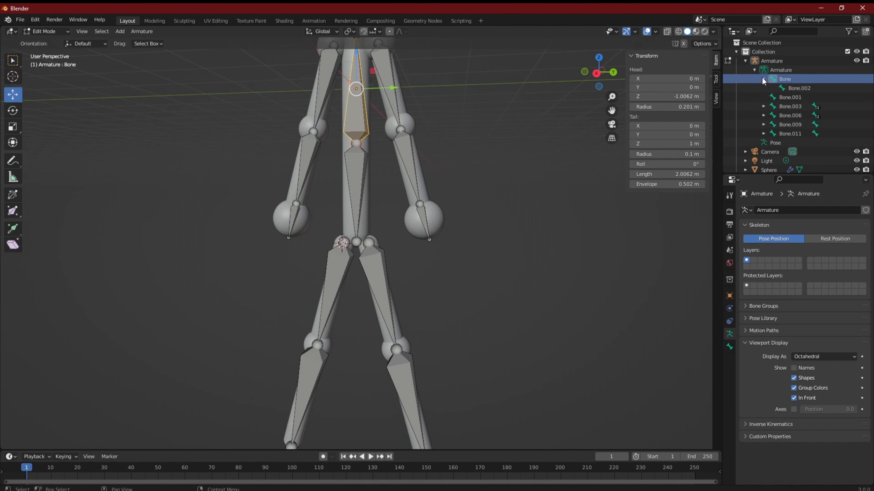
pyautogui.click(794, 88)
pyautogui.scroll(-3, 416, 191)
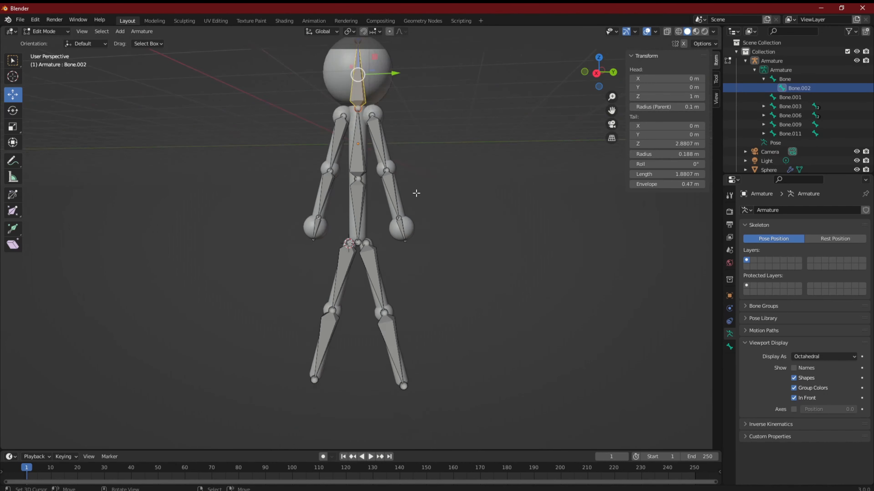
pyautogui.scroll(4, 416, 193)
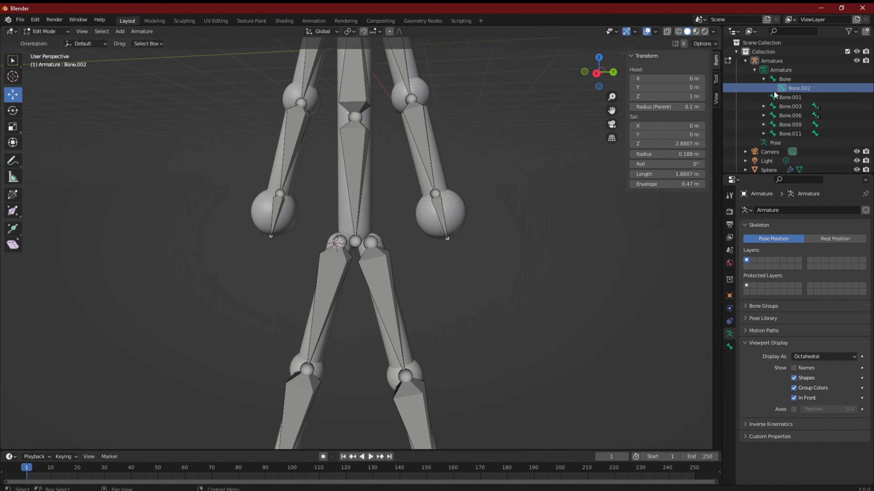
pyautogui.click(786, 98)
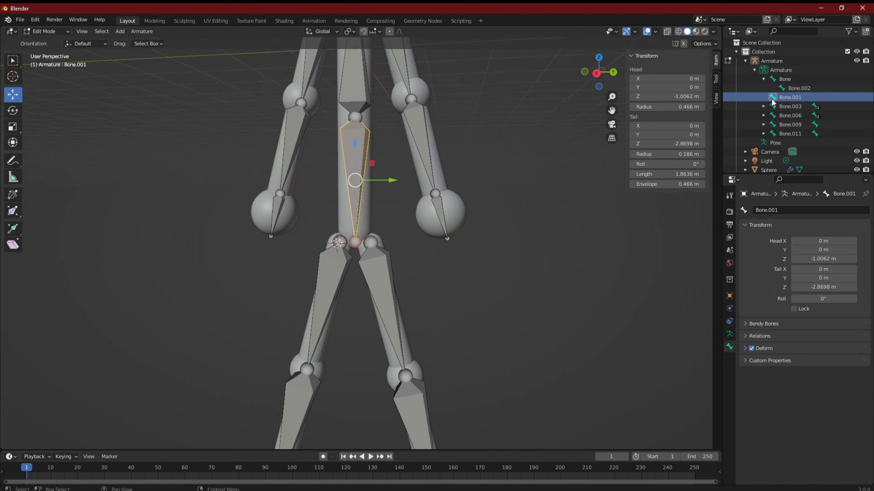
pyautogui.click(791, 80)
pyautogui.click(761, 79)
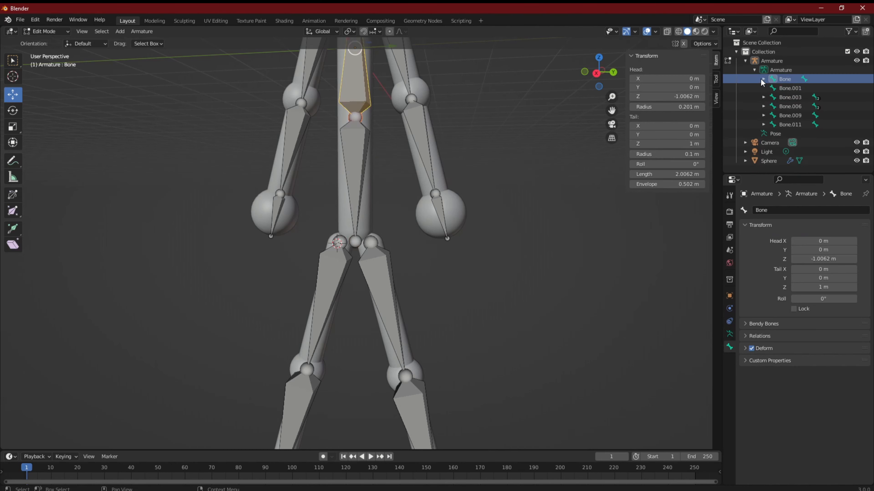
pyautogui.click(774, 86)
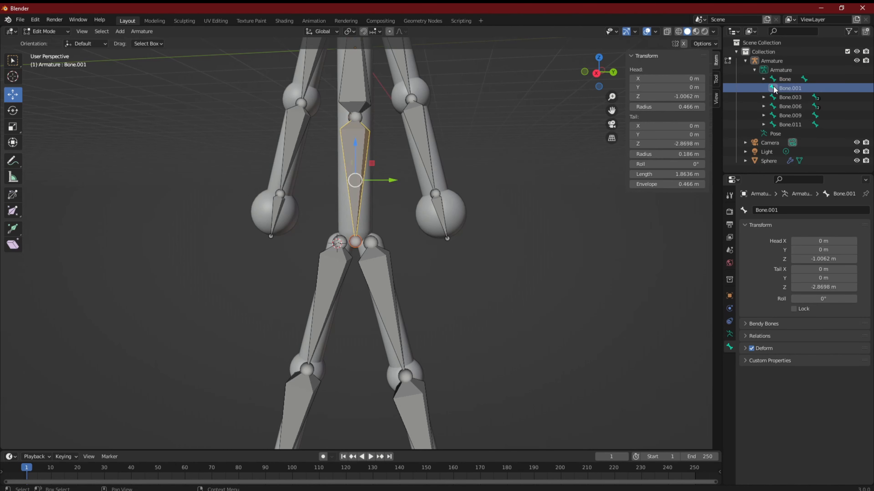
pyautogui.scroll(5, 426, 284)
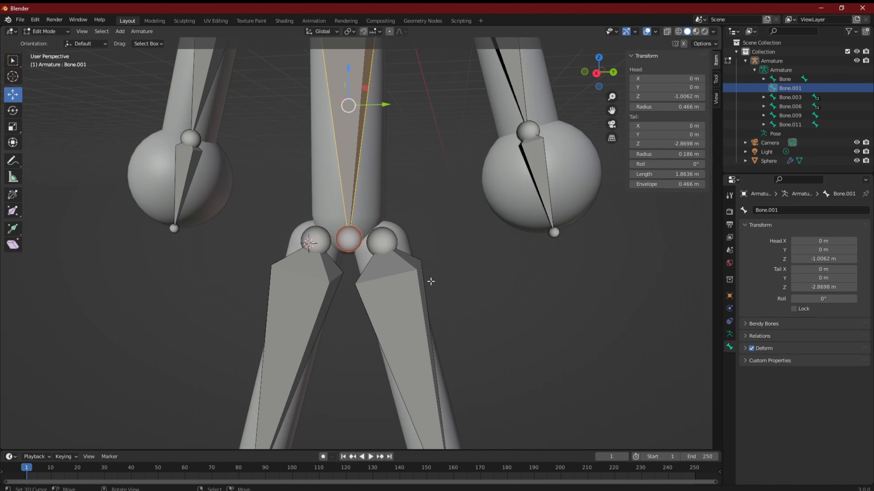
pyautogui.scroll(-4, 422, 292)
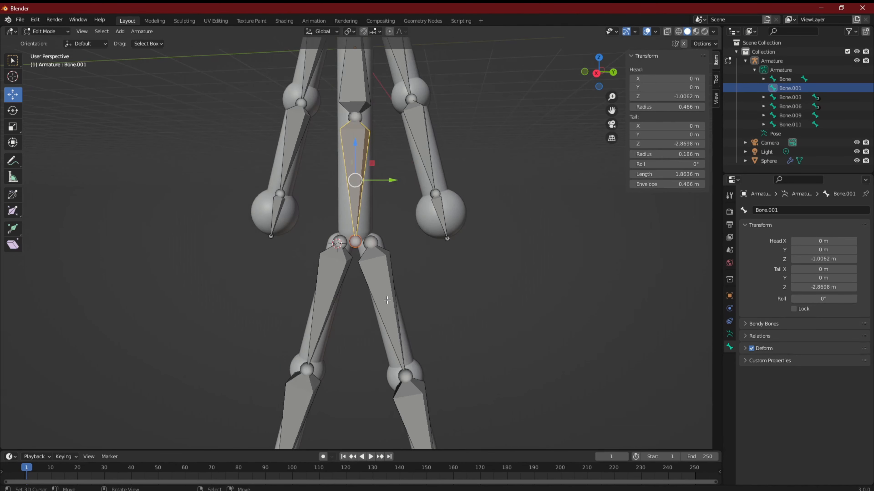
# Undo the recent bone selections made while inspecting the hierarchy.
pyautogui.hotkey('ctrl', 'z')
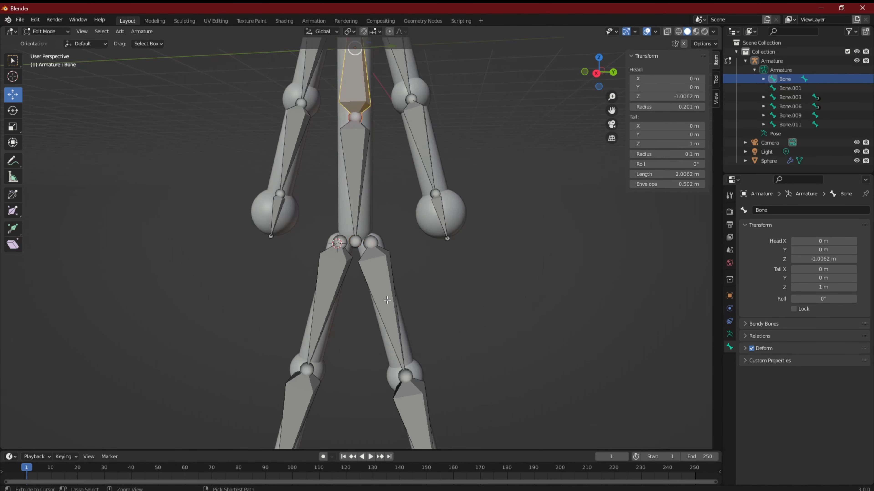
pyautogui.hotkey('ctrl', 'shift', 'z')
pyautogui.hotkey('ctrl', 'z')
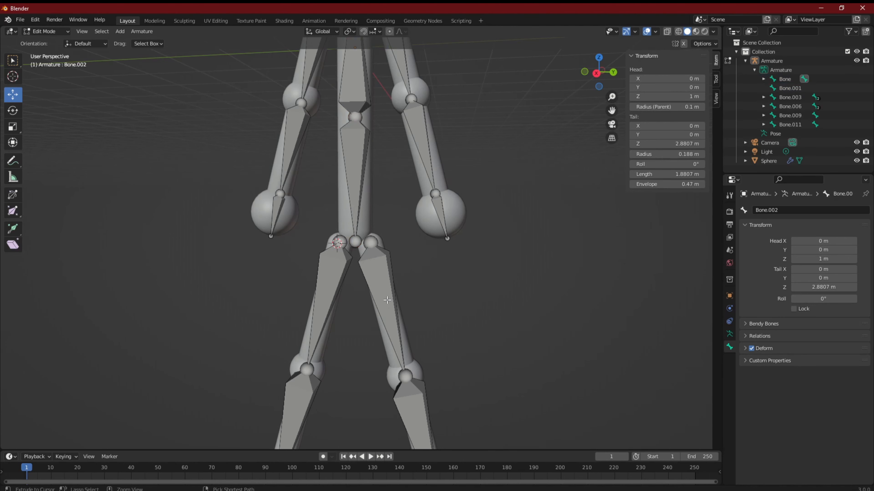
pyautogui.hotkey('ctrl', 'shift', 'z')
pyautogui.hotkey('ctrl', 'z')
pyautogui.hotkey('ctrl', 'z')
pyautogui.hotkey('ctrl', 'z')
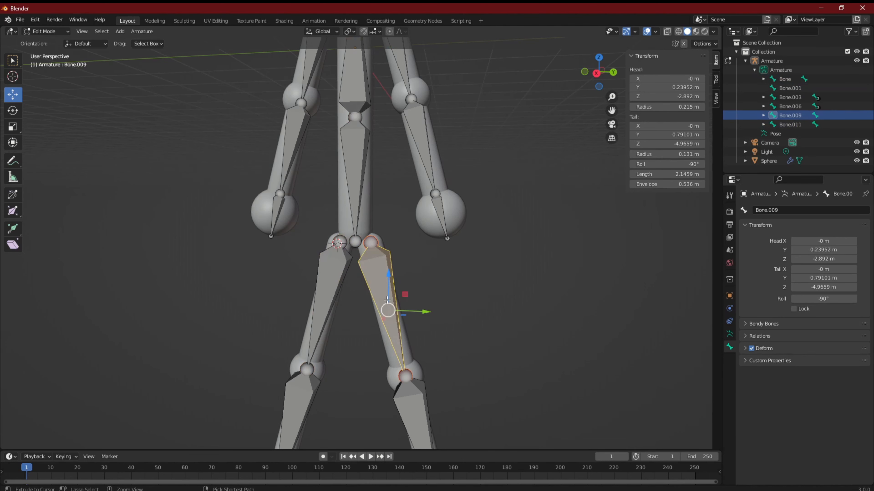
pyautogui.hotkey('ctrl', 'z')
pyautogui.hotkey('ctrl', 'z')
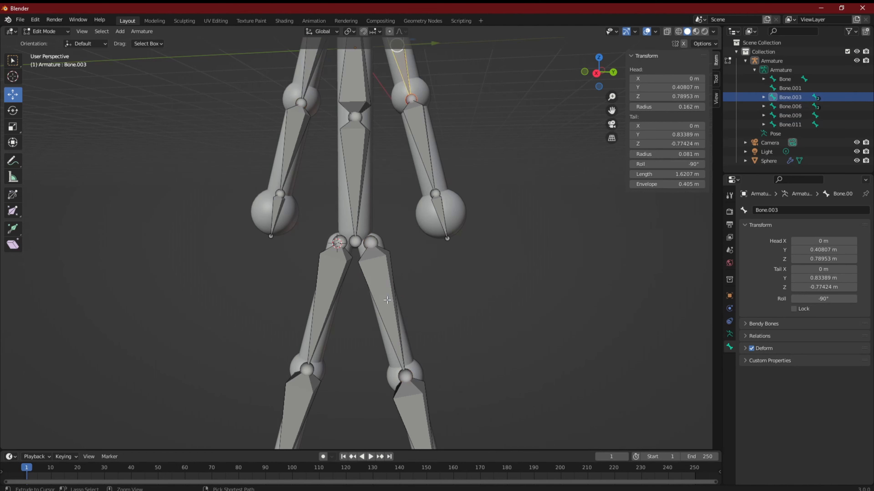
pyautogui.hotkey('ctrl', 'z')
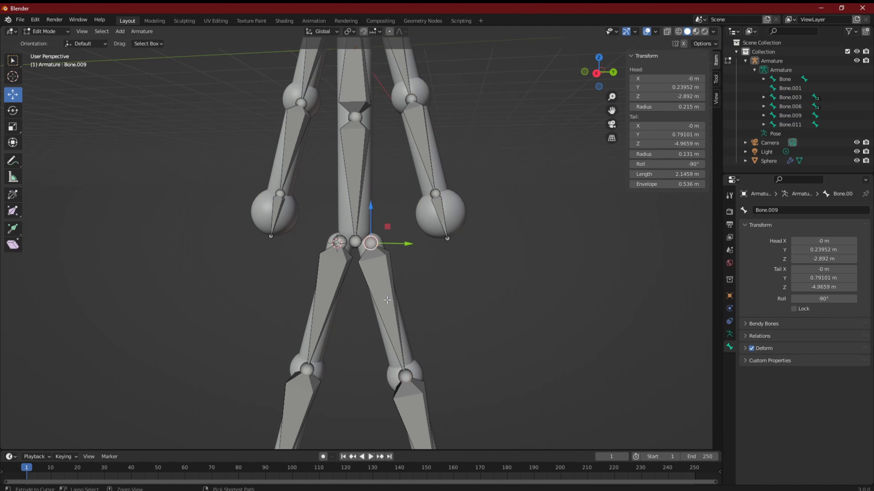
pyautogui.hotkey('ctrl', 'z')
pyautogui.scroll(-4, 387, 300)
pyautogui.scroll(4, 391, 299)
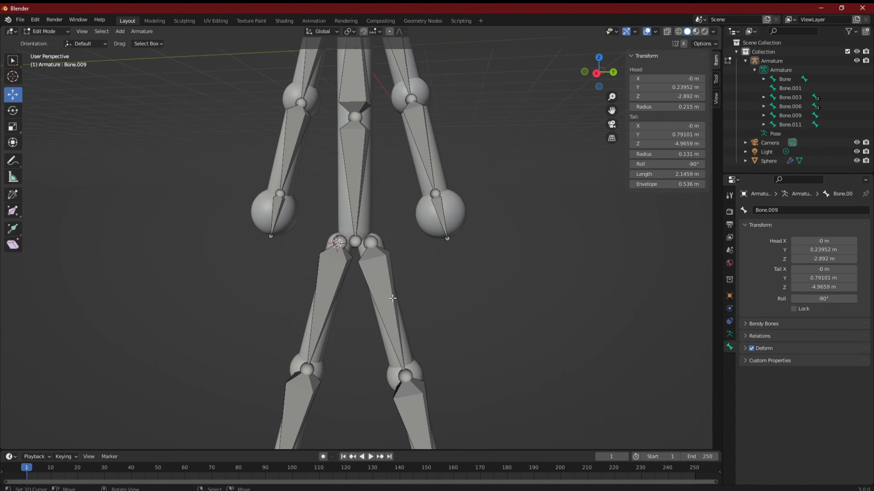
# Parent the original upper leg bone (Bone.009) to the lower spine bone (Bone.001) with the Keep Offset option.
pyautogui.click(392, 298)
pyautogui.keyDown('shift'); pyautogui.click(363, 187); pyautogui.keyUp('shift')
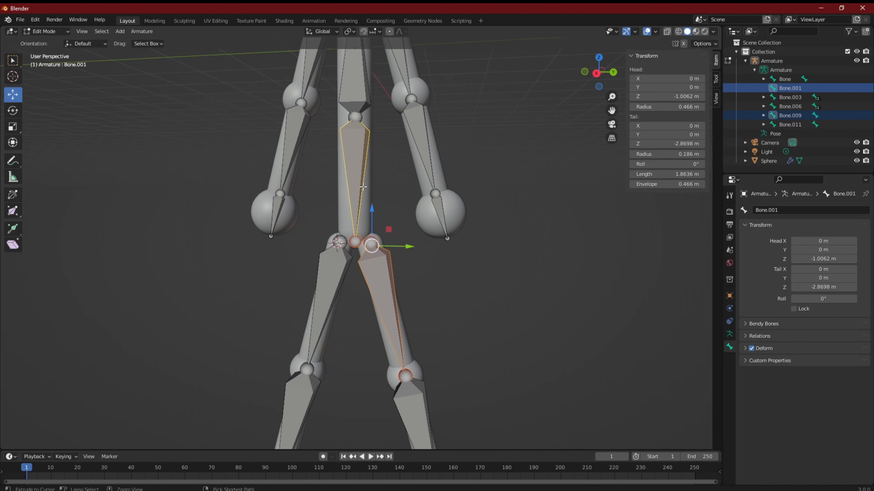
pyautogui.hotkey('ctrl', 'p')
pyautogui.click(364, 187)
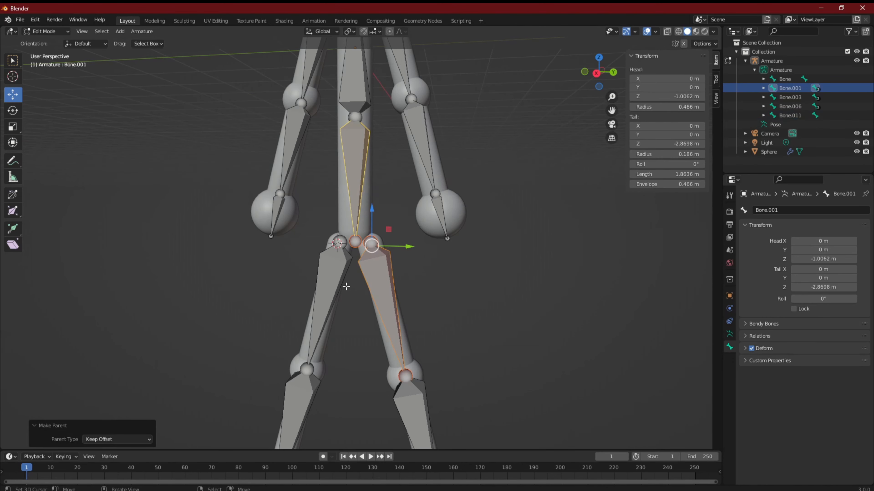
# Parent the mirrored upper leg bone (Bone.011) to the lower spine bone (Bone.001) with the Keep Offset option.
pyautogui.scroll(5, 350, 285)
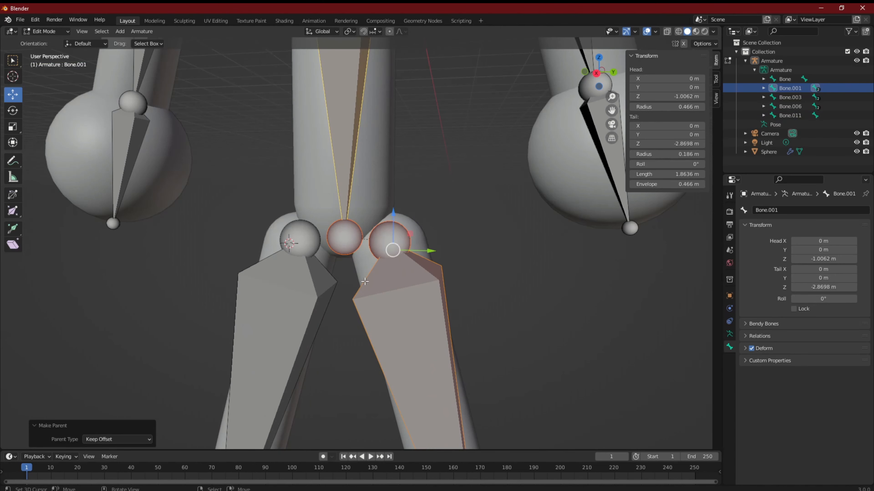
pyautogui.click(278, 310)
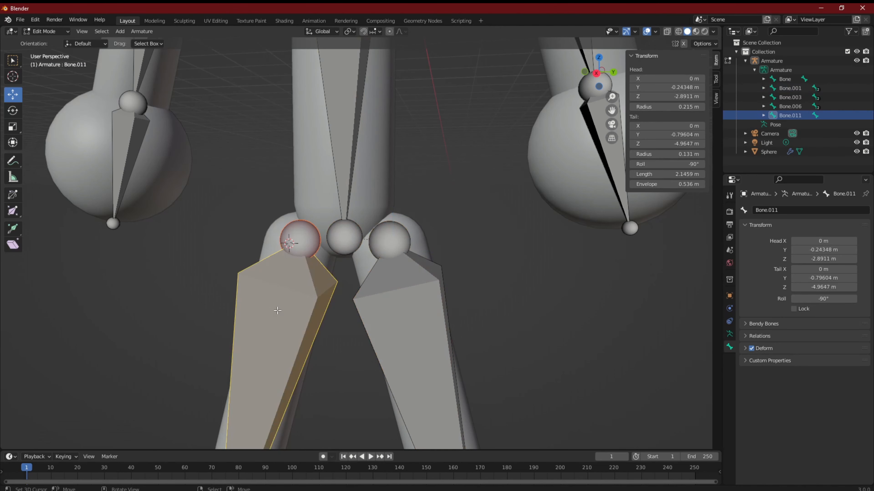
pyautogui.keyDown('shift'); pyautogui.click(346, 142); pyautogui.keyUp('shift')
pyautogui.hotkey('ctrl', 'p')
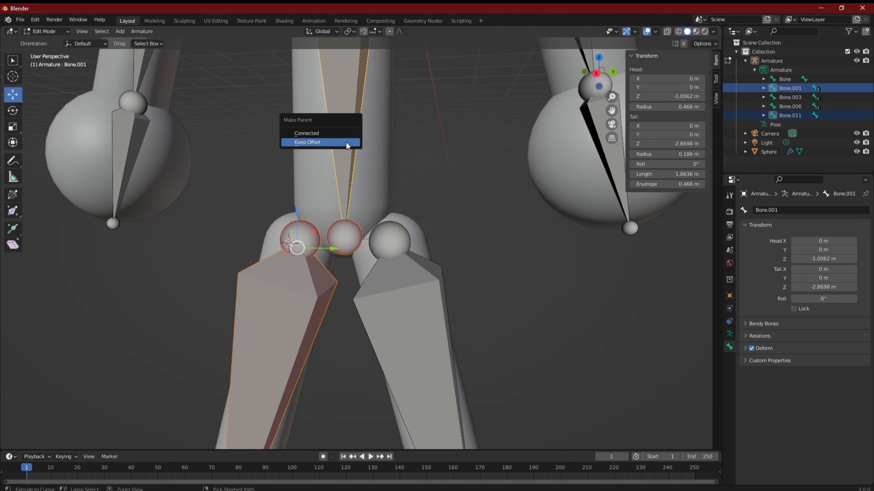
pyautogui.click(346, 142)
pyautogui.scroll(-5, 357, 178)
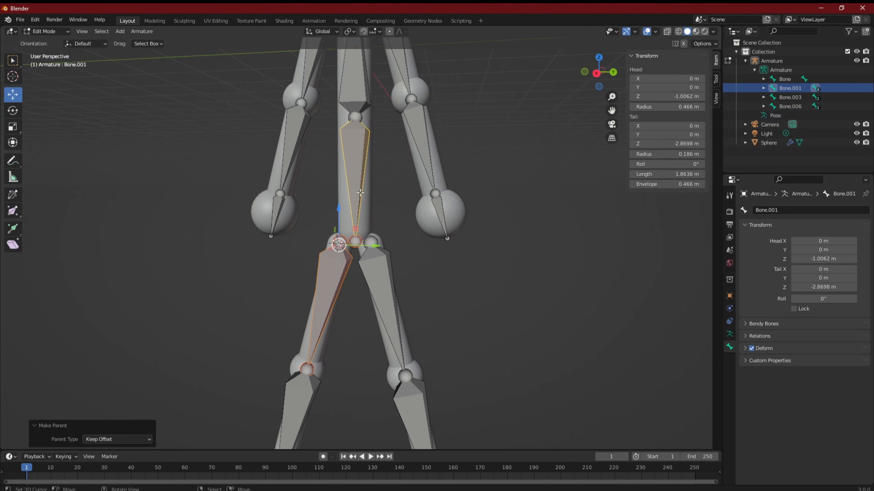
# Parent the upper arm bone Bone.003 to the upper spine bone (Bone) with the Keep Offset option.
pyautogui.keyDown('shift'); pyautogui.moveTo(385, 220); pyautogui.dragTo(395, 338, button='middle'); pyautogui.keyUp('shift')
pyautogui.scroll(4, 395, 337)
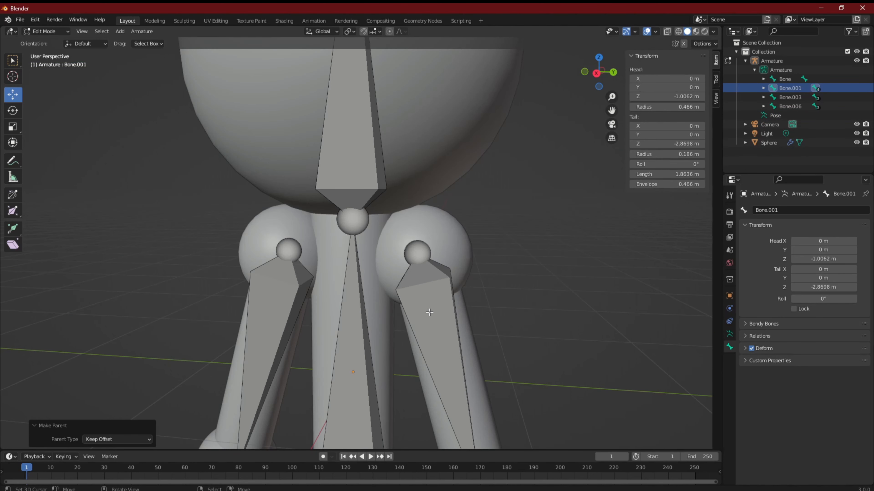
pyautogui.click(429, 312)
pyautogui.keyDown('shift'); pyautogui.click(355, 329); pyautogui.keyUp('shift')
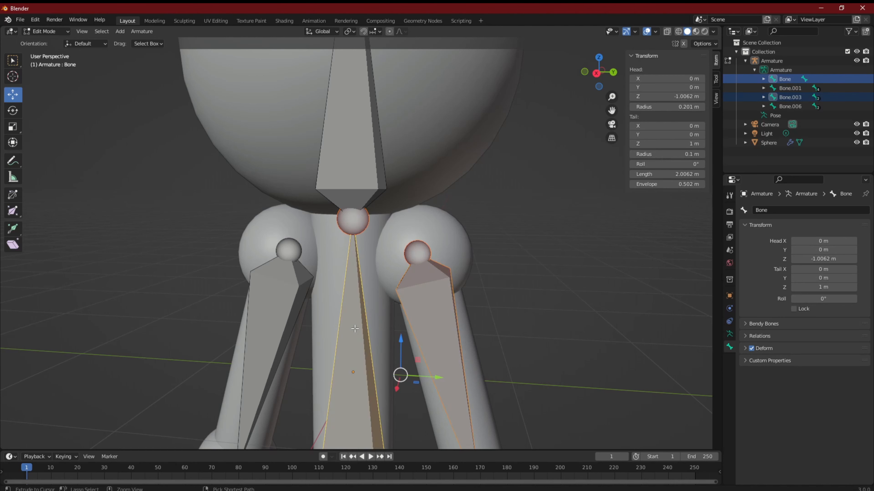
pyautogui.hotkey('ctrl', 'p')
pyautogui.click(355, 329)
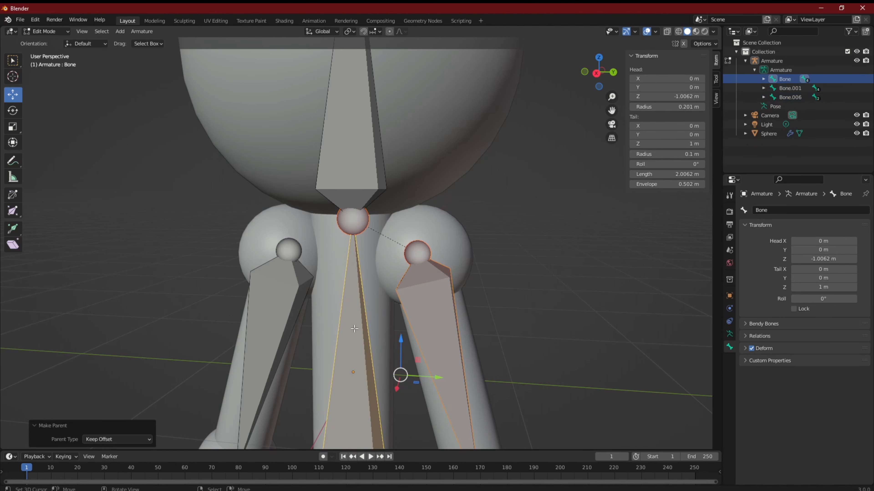
# Parent the opposite upper arm bone (Bone.006) to the upper spine bone with the Keep Offset option.
pyautogui.click(279, 331)
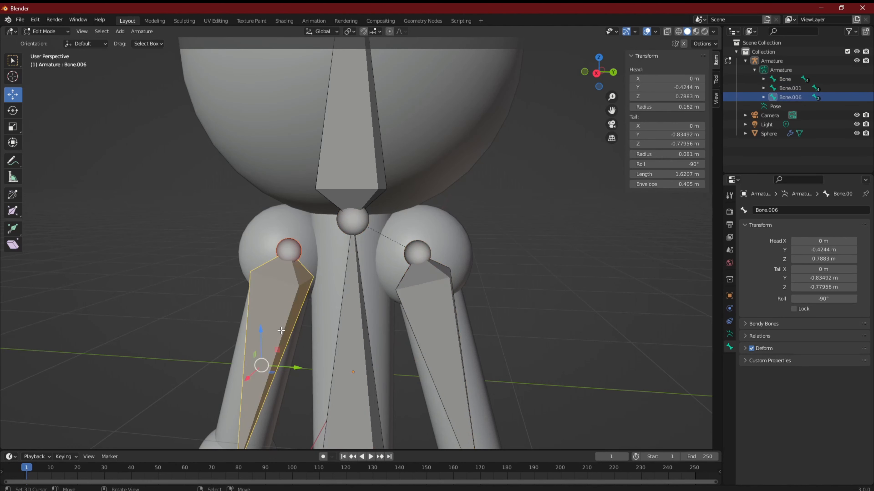
pyautogui.keyDown('shift'); pyautogui.click(348, 320); pyautogui.keyUp('shift')
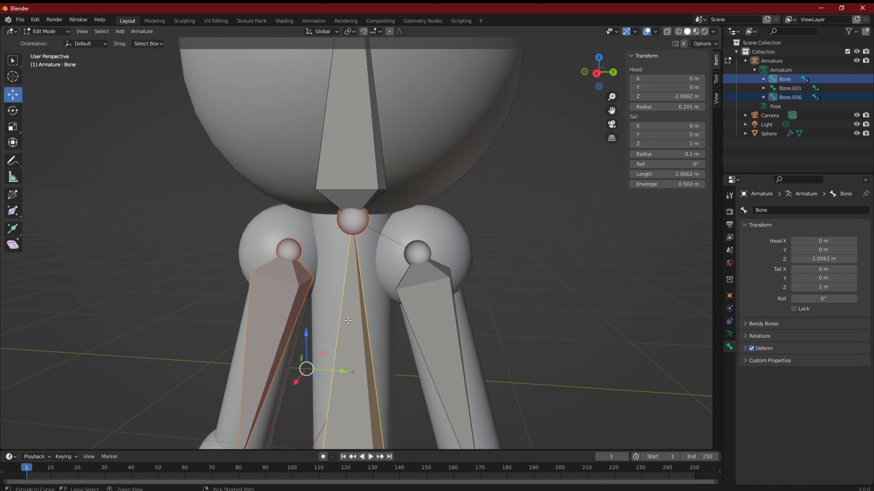
pyautogui.hotkey('ctrl', 'p')
pyautogui.click(348, 321)
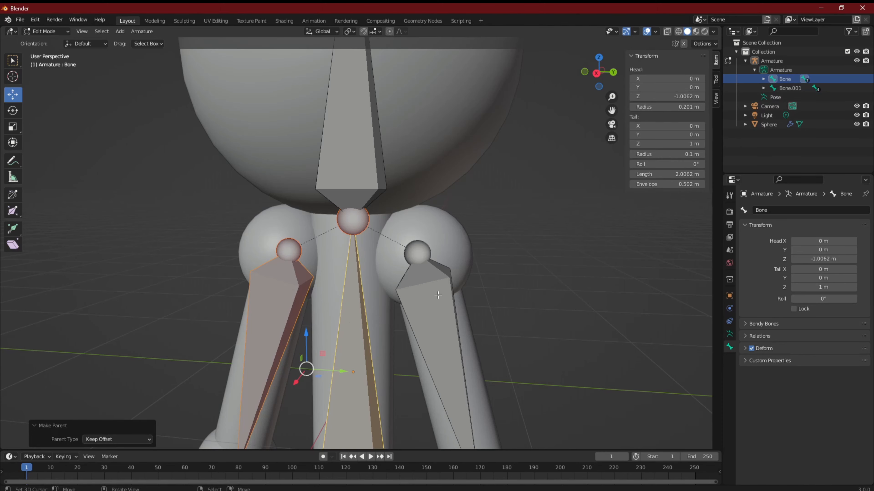
# Deselect all bones and return the armature from Edit Mode to Object Mode.
pyautogui.scroll(-7, 438, 294)
pyautogui.hotkey('alt', 'a')
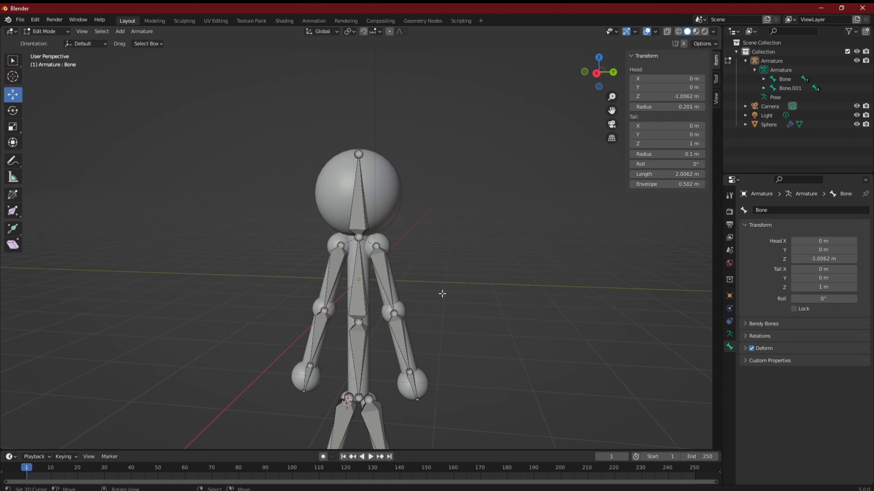
pyautogui.moveTo(442, 294); pyautogui.dragTo(456, 277, button='middle')
pyautogui.press('Tab')
# Select the stick figure mesh (Sphere) and apply its Mirror modifier.
pyautogui.scroll(9, 445, 284)
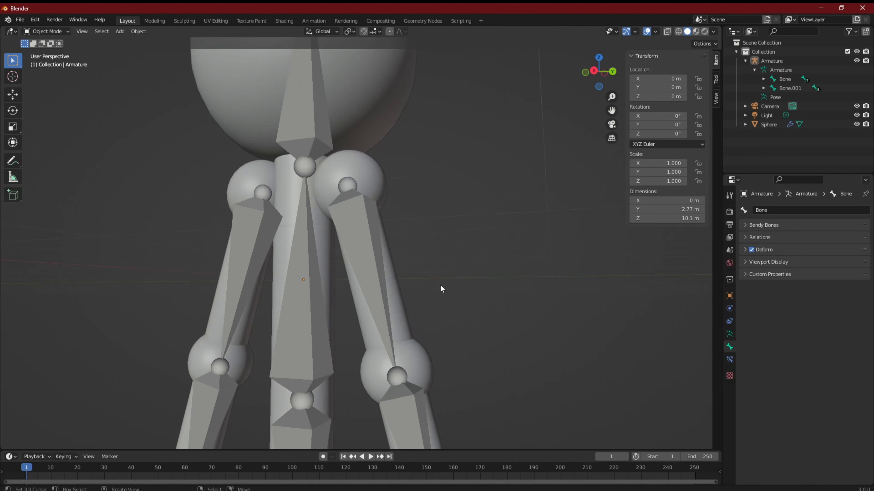
pyautogui.scroll(4, 427, 306)
pyautogui.scroll(-6, 425, 306)
pyautogui.scroll(5, 426, 306)
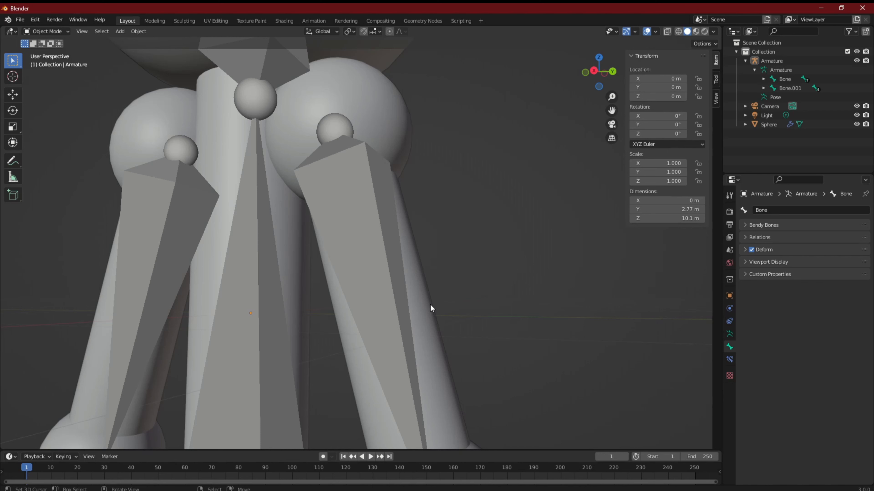
pyautogui.click(360, 106)
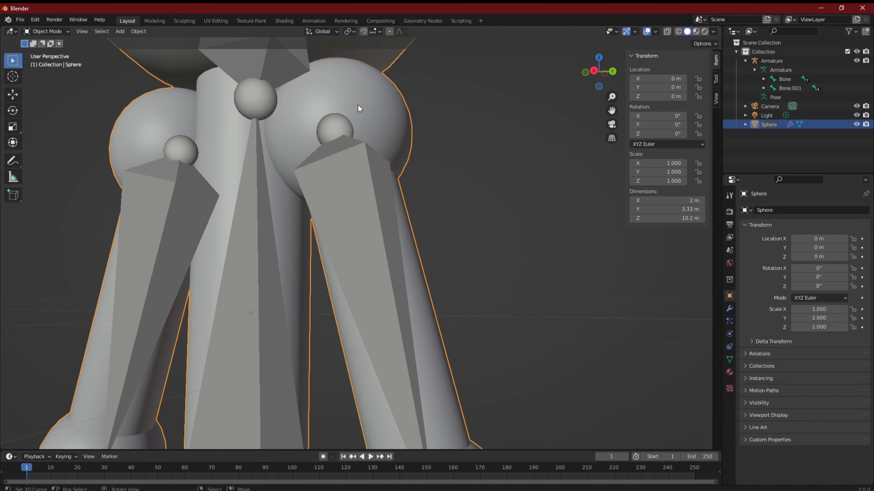
pyautogui.click(729, 308)
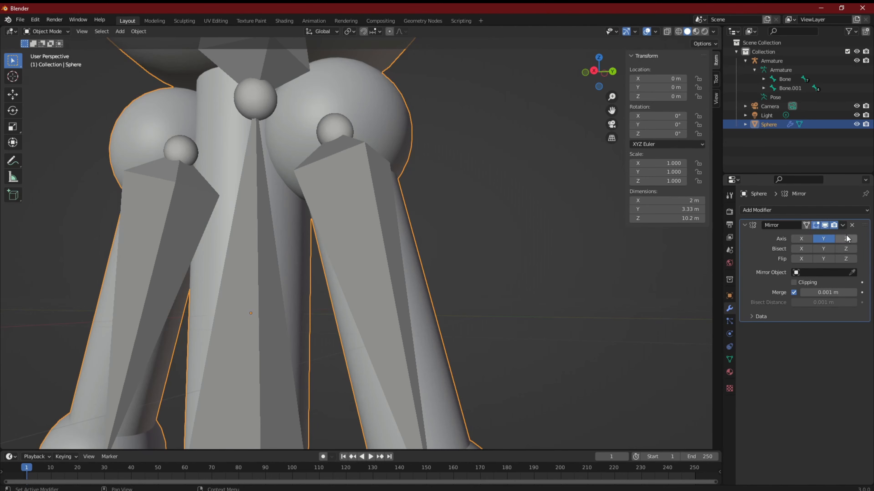
pyautogui.click(843, 225)
pyautogui.click(833, 238)
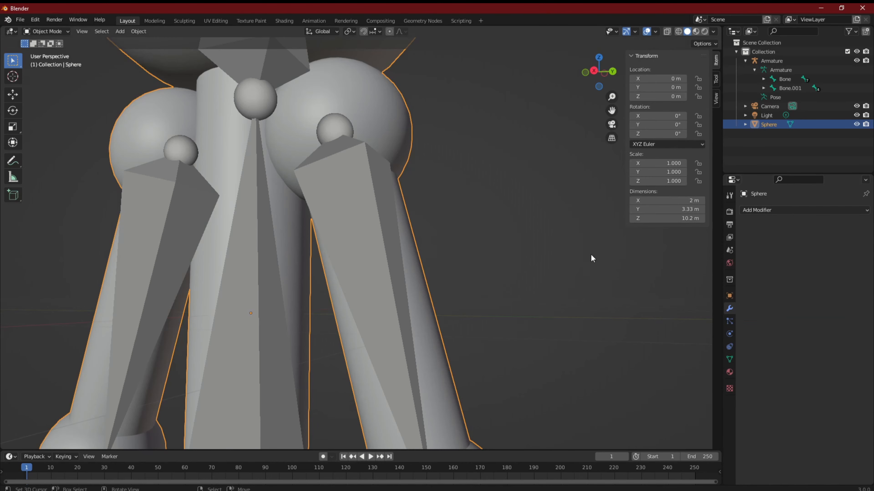
# Add an Armature modifier to the stick figure mesh.
pyautogui.scroll(-8, 429, 259)
pyautogui.moveTo(428, 259); pyautogui.dragTo(432, 142, button='middle')
pyautogui.scroll(-2, 451, 252)
pyautogui.scroll(6, 447, 291)
pyautogui.scroll(8, 437, 249)
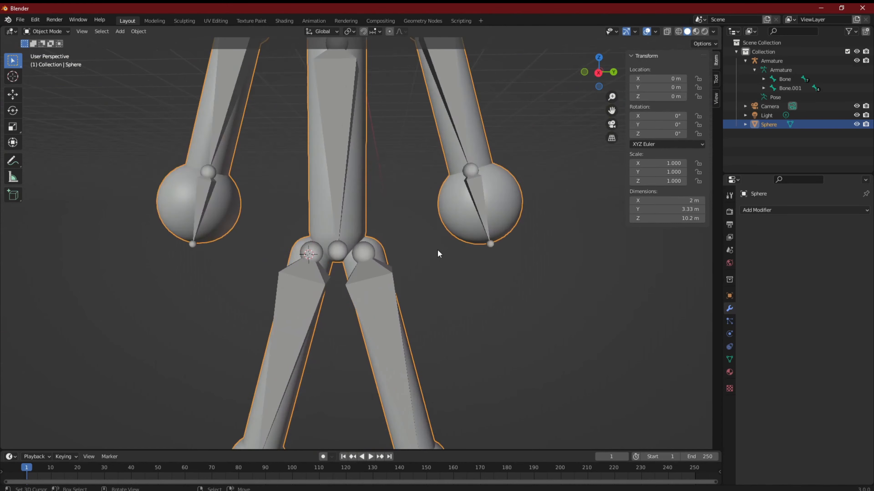
pyautogui.moveTo(465, 286); pyautogui.dragTo(405, 251, button='middle')
pyautogui.scroll(-2, 282, 323)
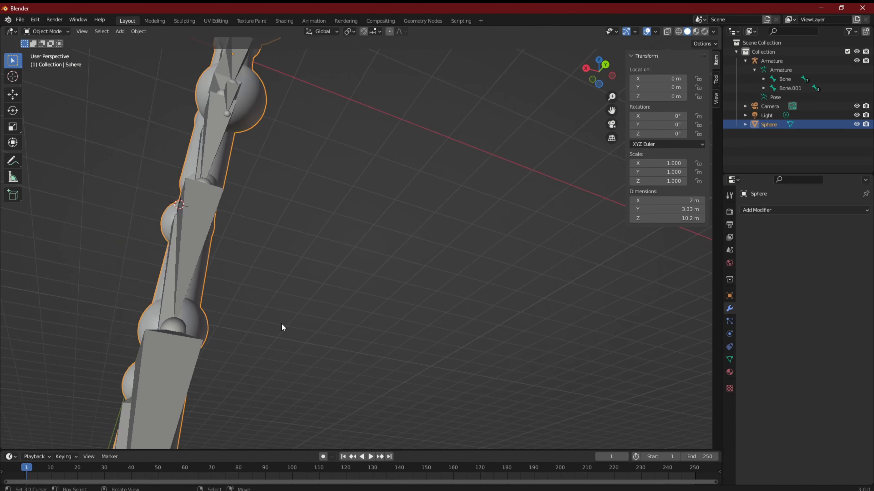
pyautogui.click(801, 211)
pyautogui.click(762, 235)
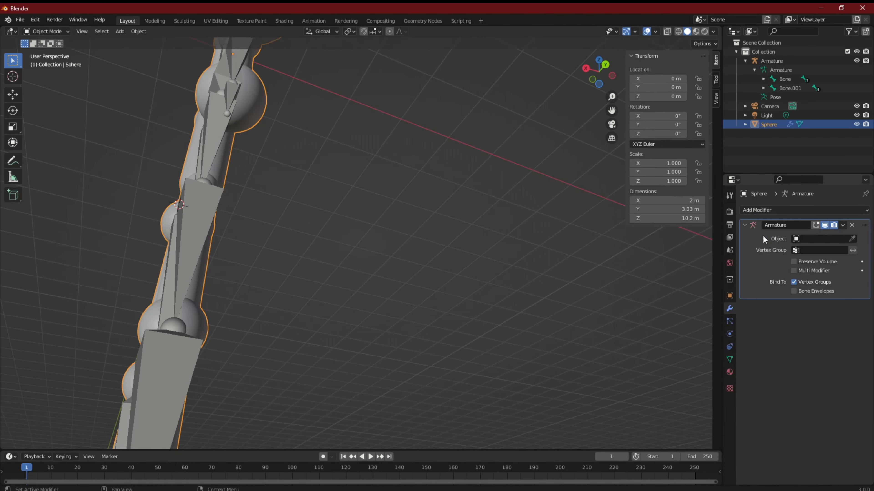
pyautogui.moveTo(210, 235); pyautogui.dragTo(271, 269, button='middle')
pyautogui.scroll(-5, 271, 268)
pyautogui.moveTo(427, 152); pyautogui.dragTo(426, 183, button='middle')
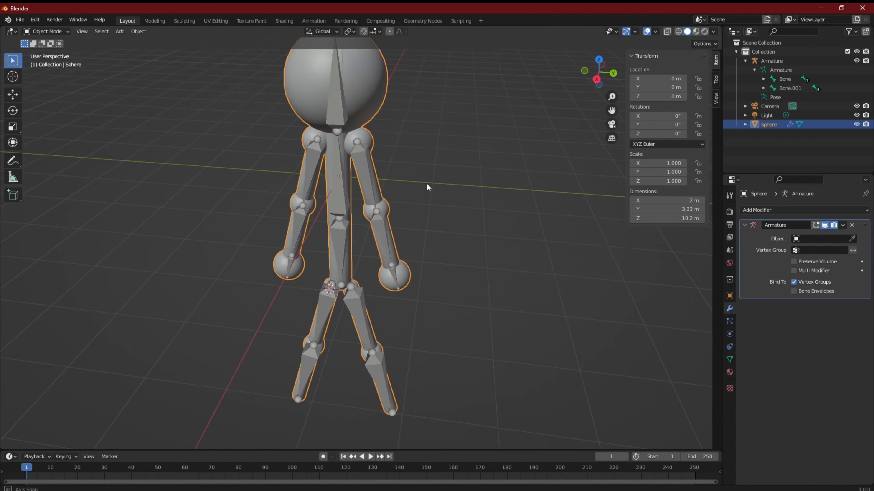
pyautogui.scroll(3, 427, 183)
pyautogui.scroll(2, 426, 183)
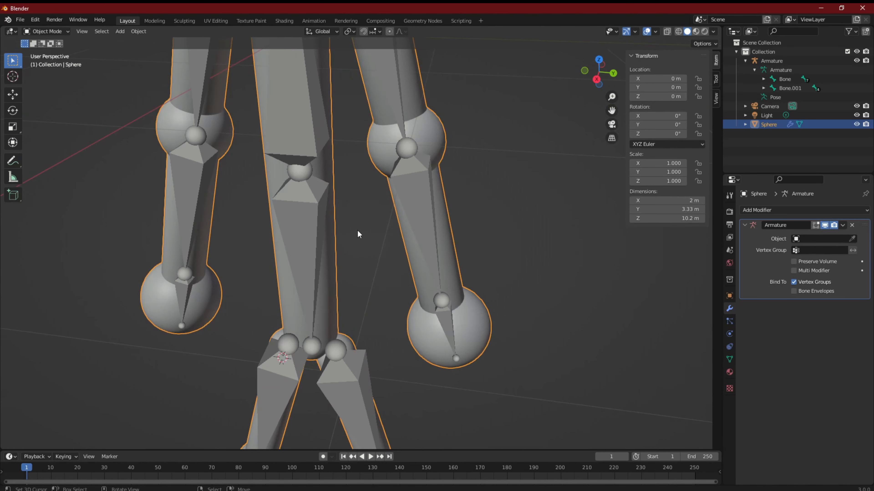
pyautogui.moveTo(357, 230)
pyautogui.mouseDown(button='middle')
pyautogui.moveTo(376, 225)
pyautogui.moveTo(366, 216)
pyautogui.mouseUp(button='middle')
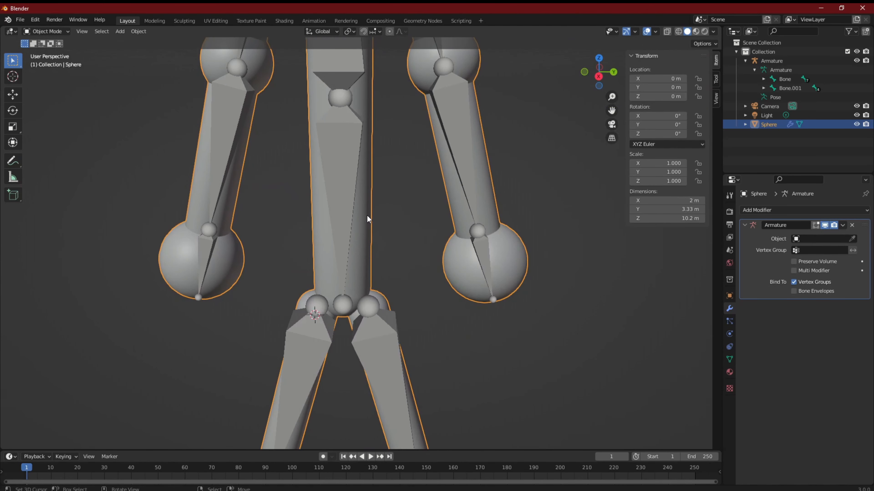